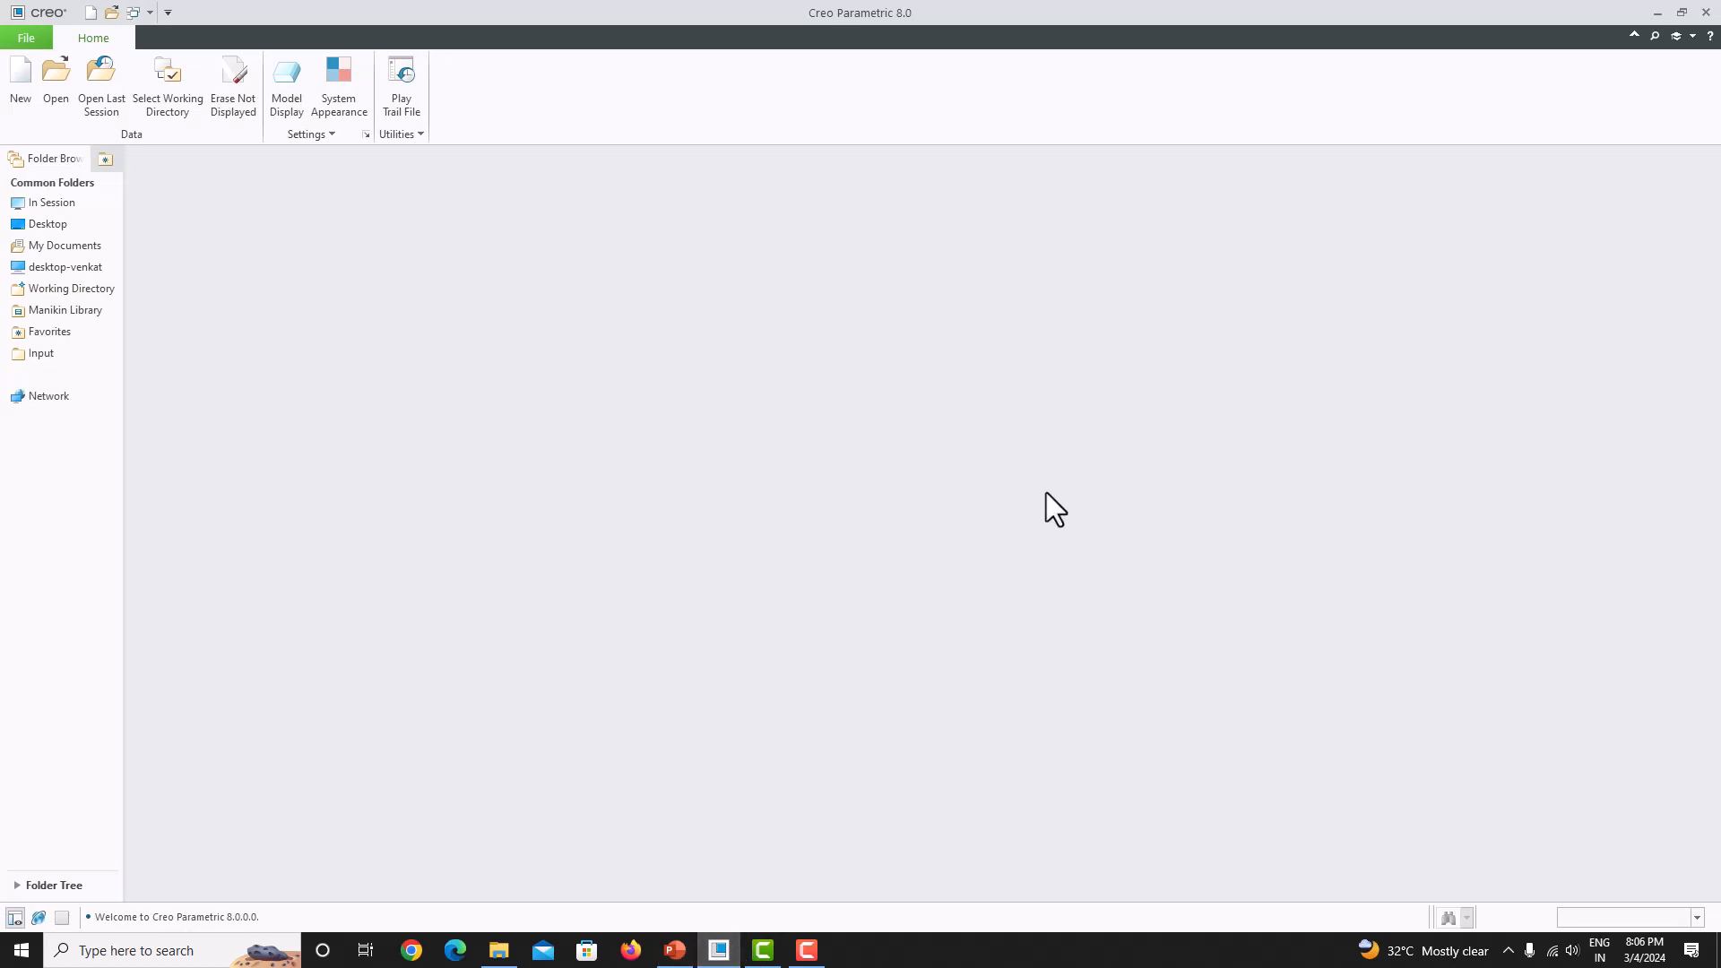
- Create a new solid part without the default template, using the mmns_part_solid_abs template
click(25, 68)
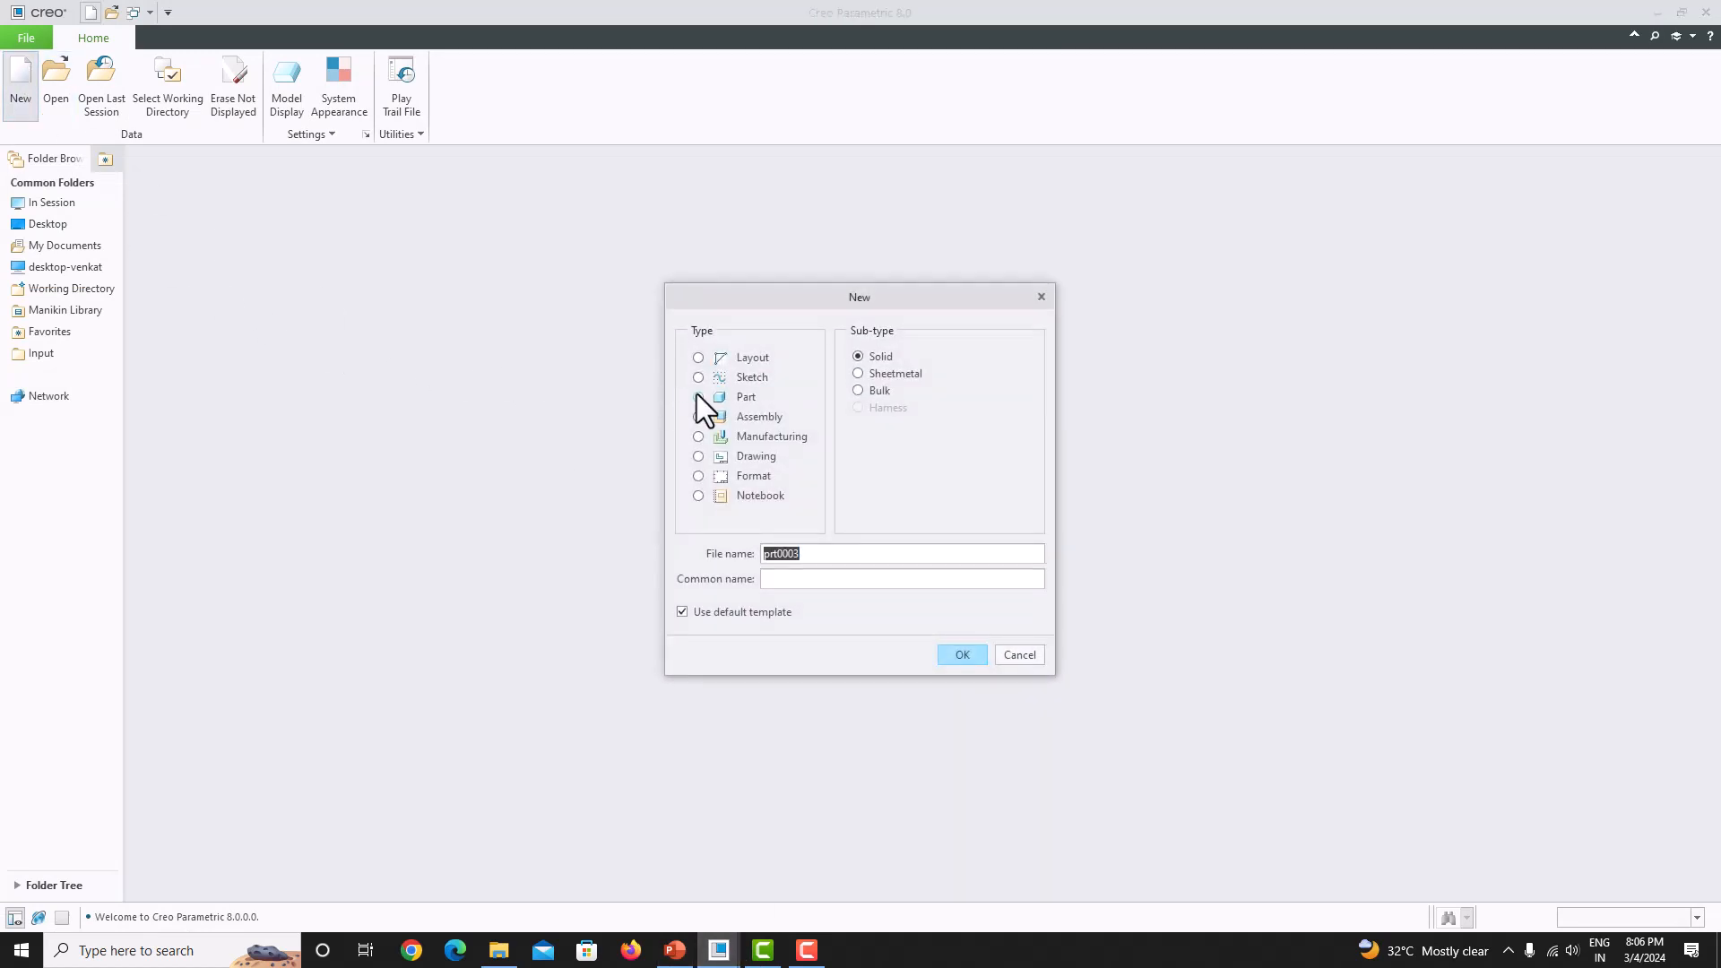
click(716, 619)
double_click(852, 555)
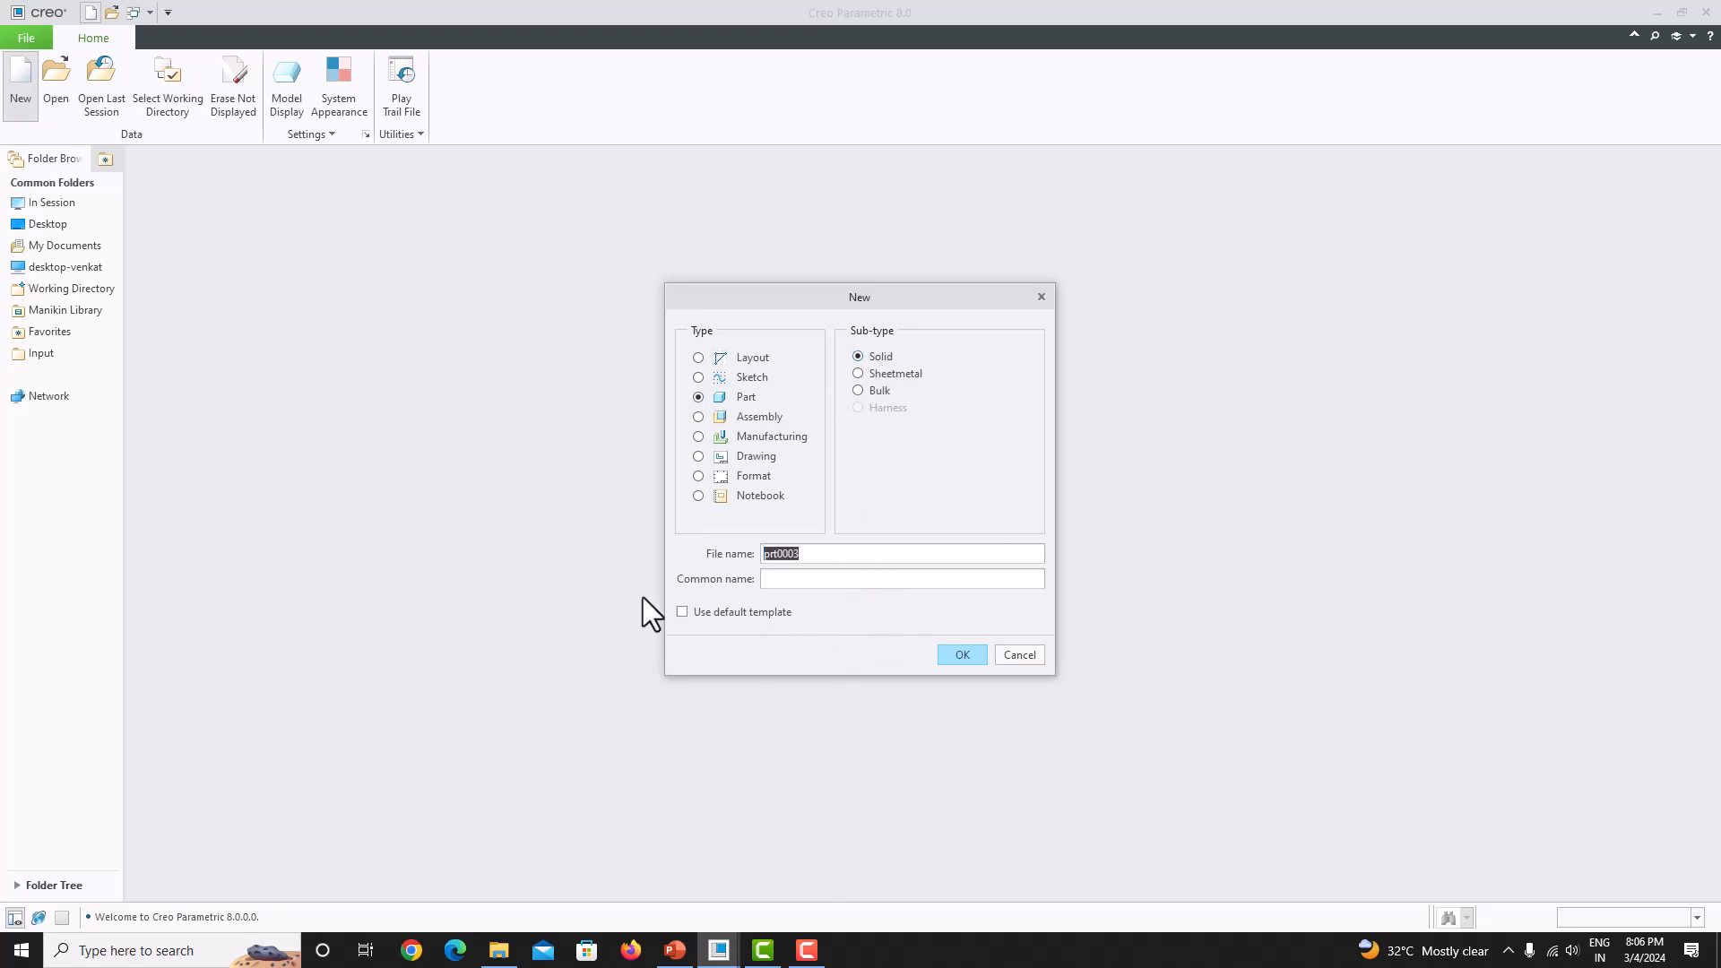
click(950, 657)
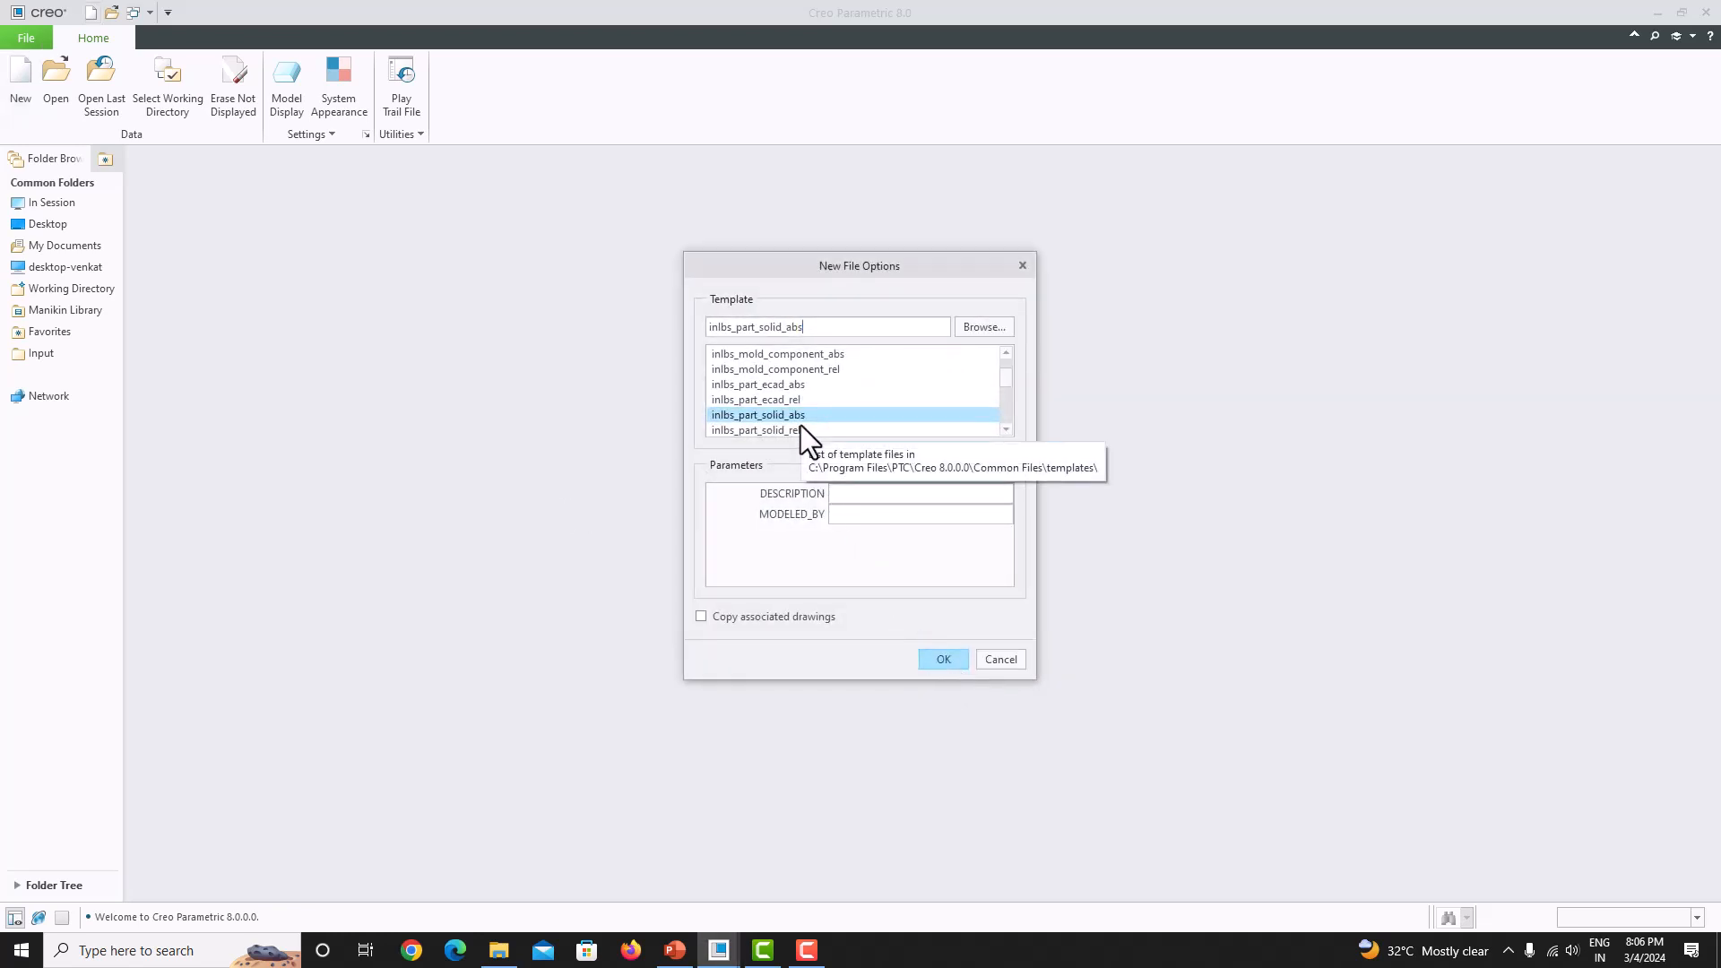
scroll(800, 425, down, 3)
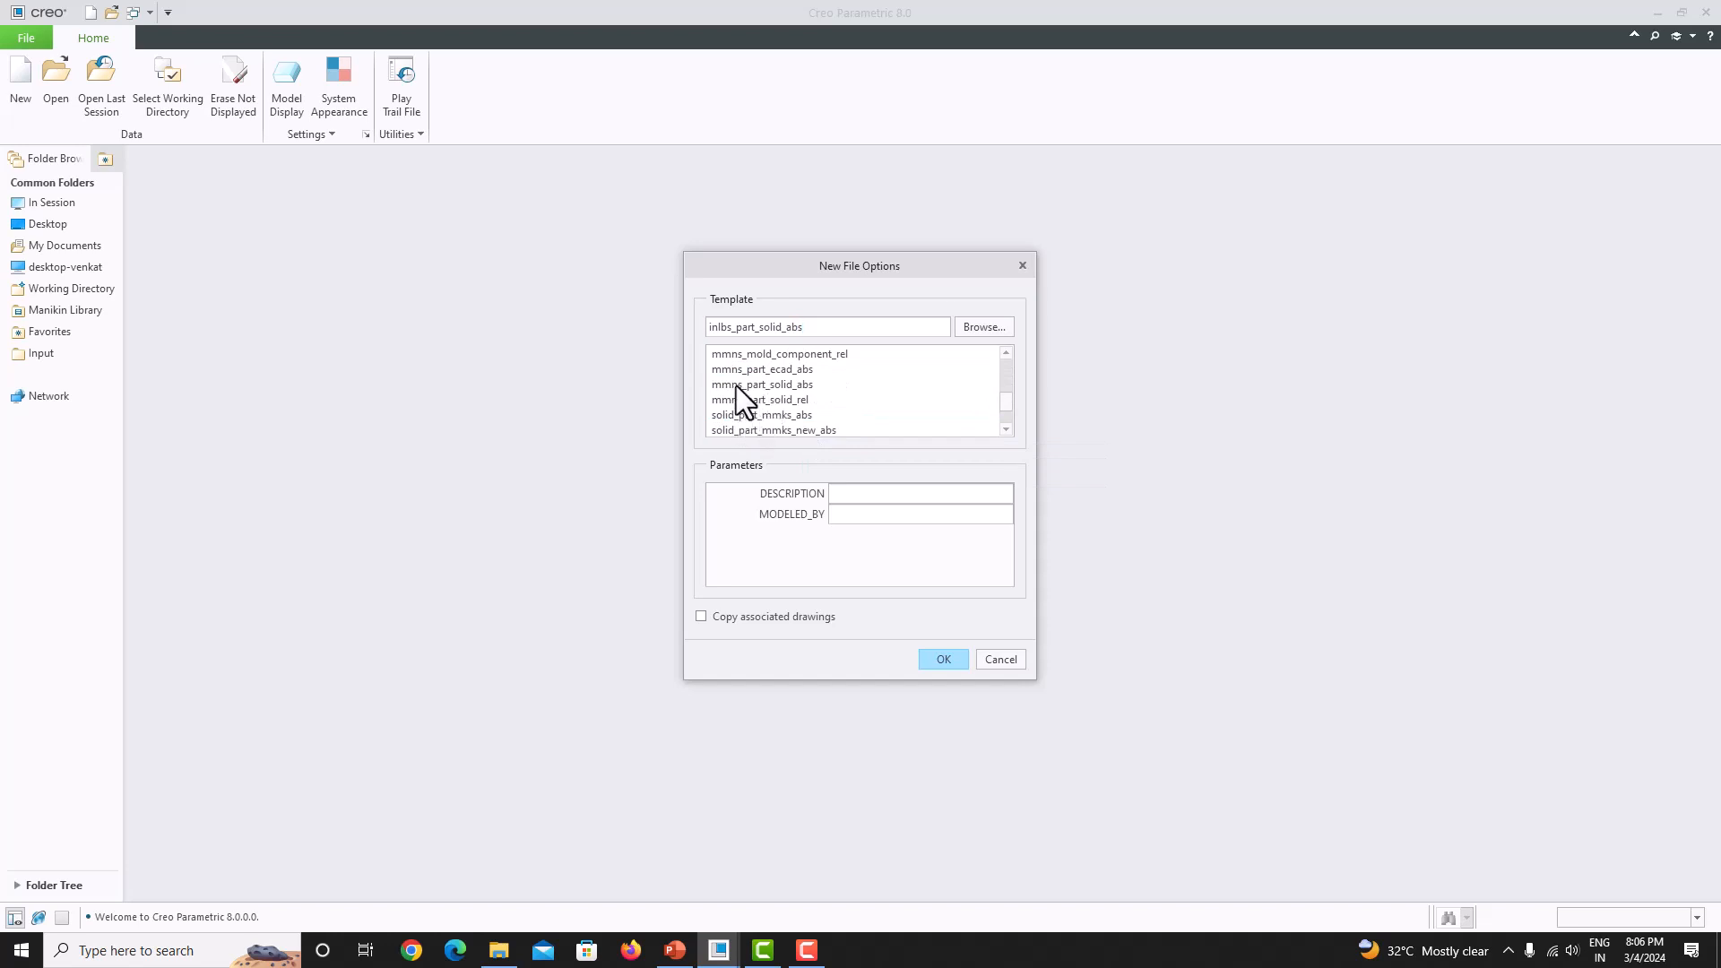
click(767, 385)
click(941, 659)
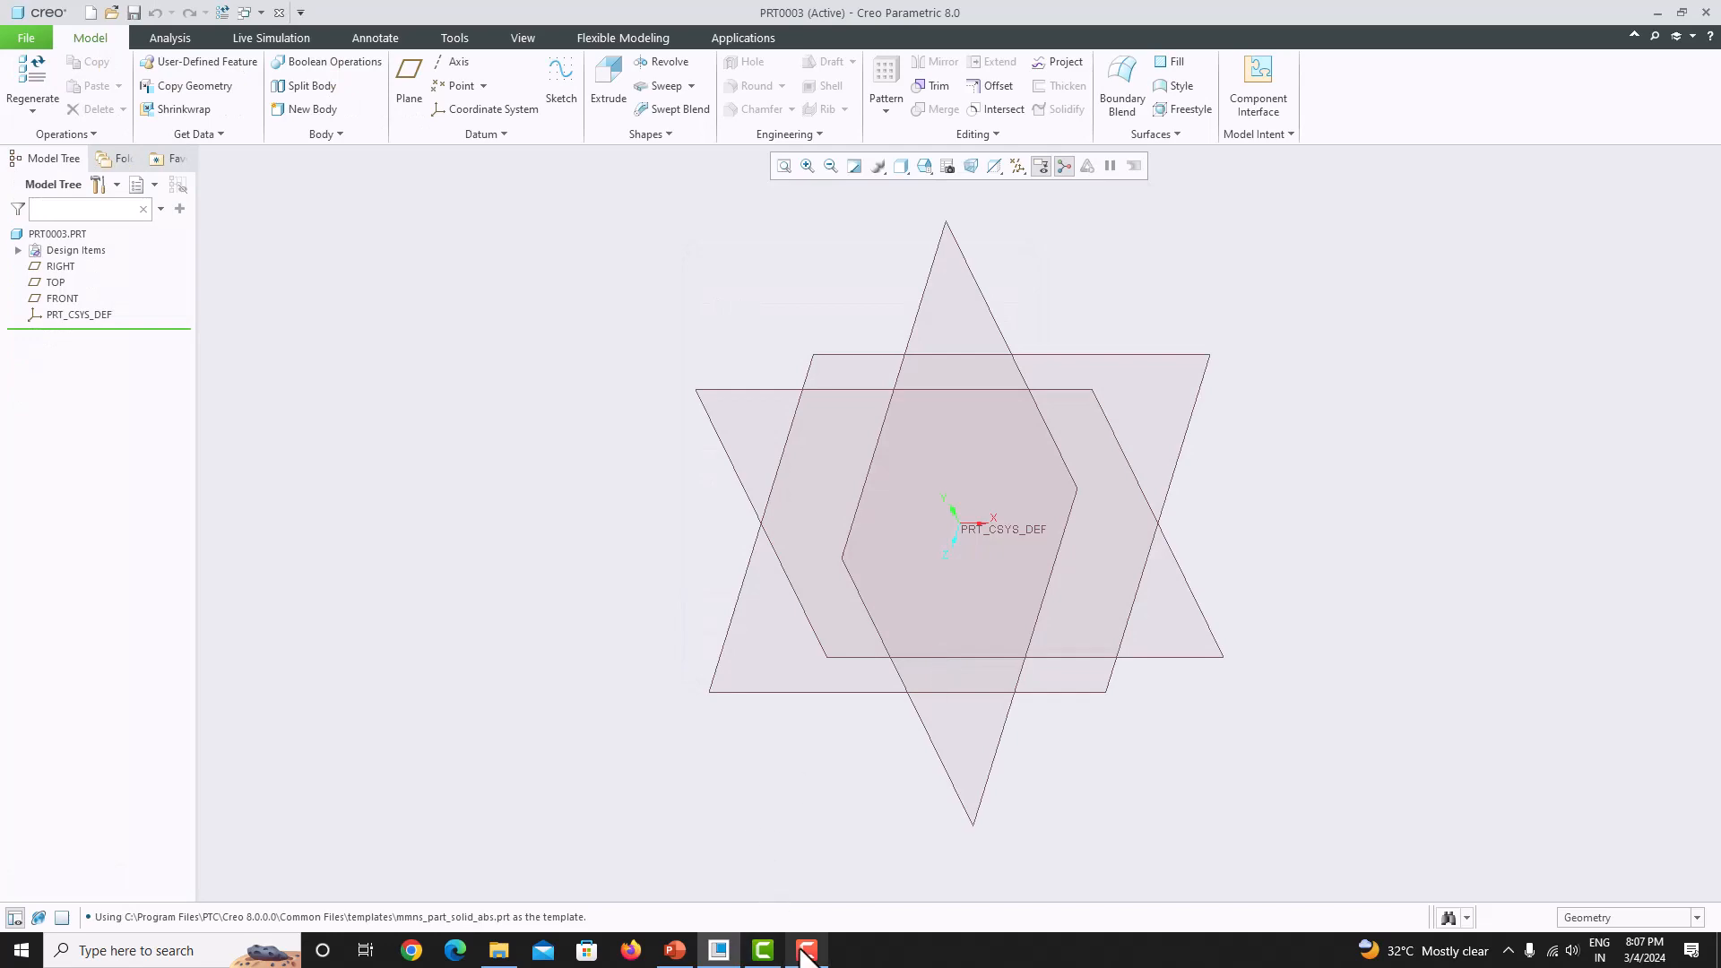
- Check the reference drawing in PowerPoint, return to Creo and start a sketch on the FRONT plane, viewed straight on
click(675, 950)
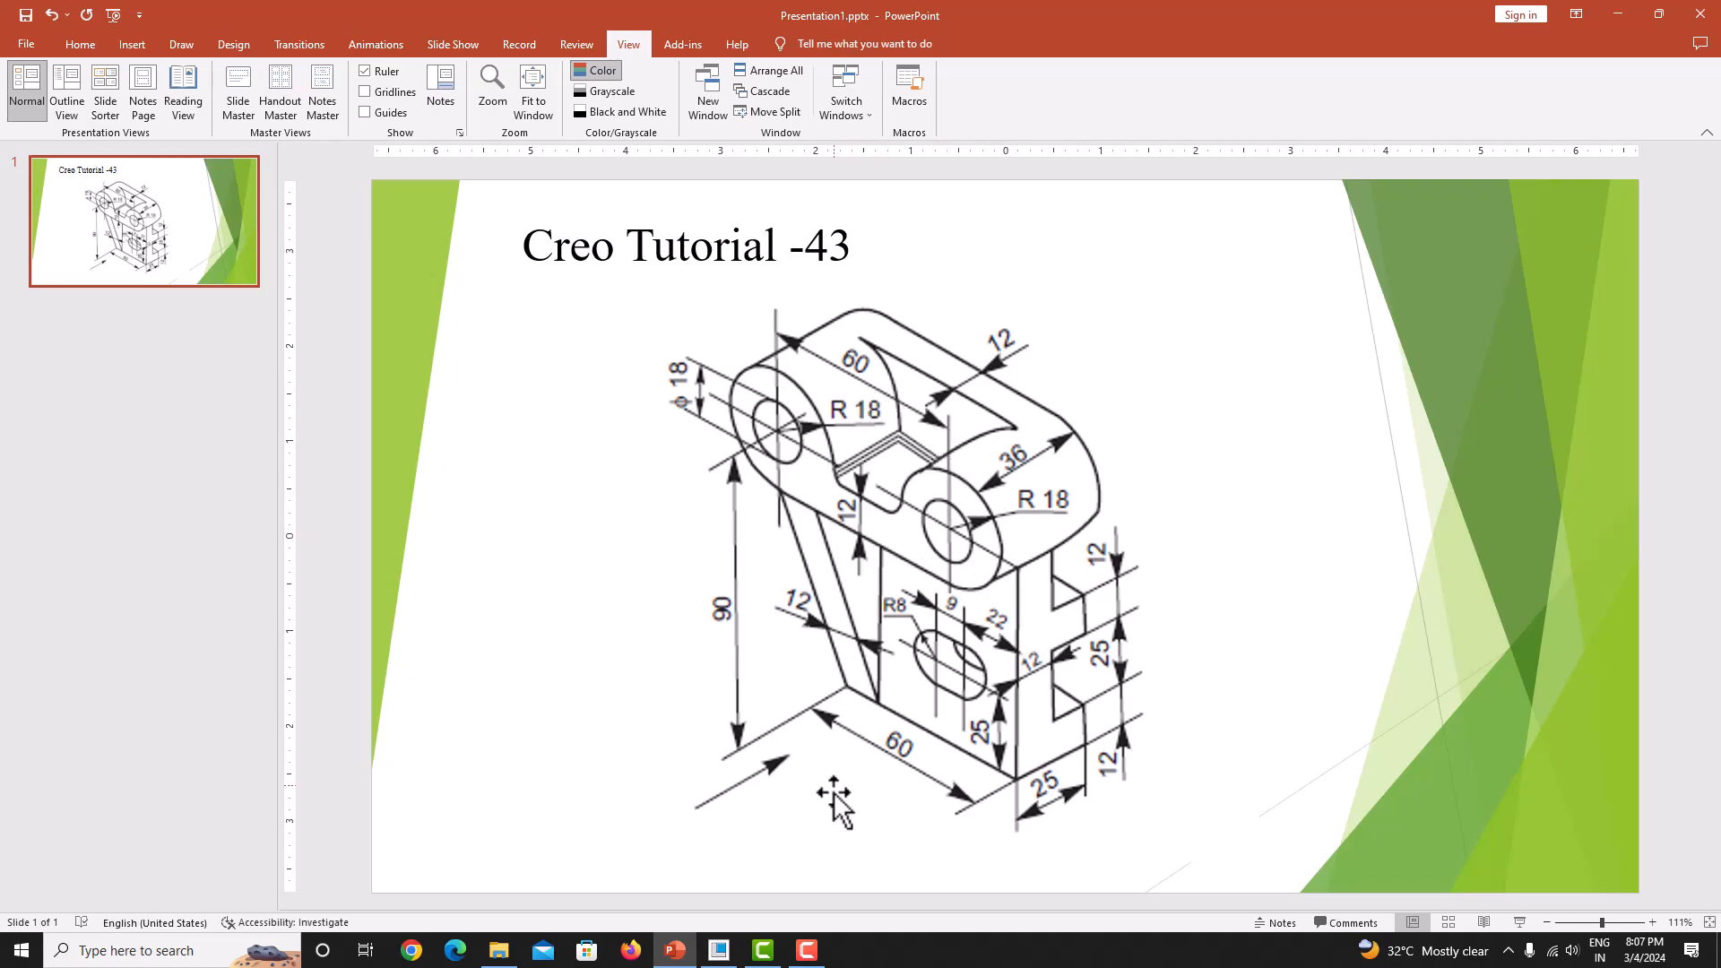
click(720, 948)
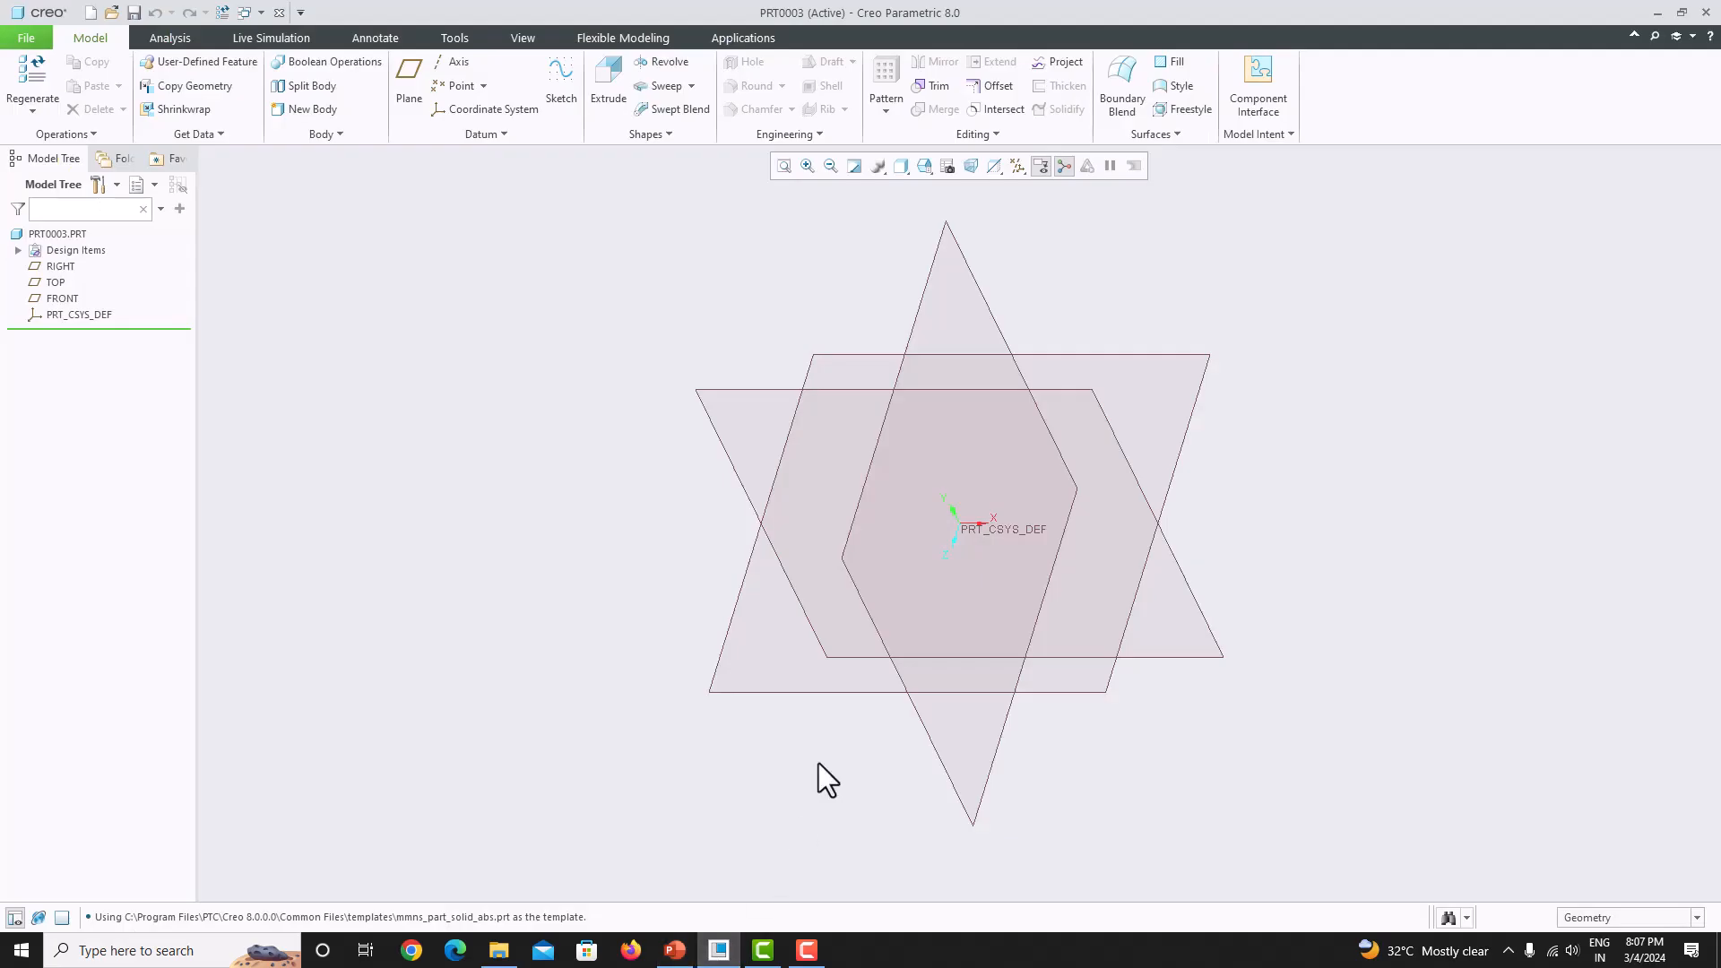
click(751, 394)
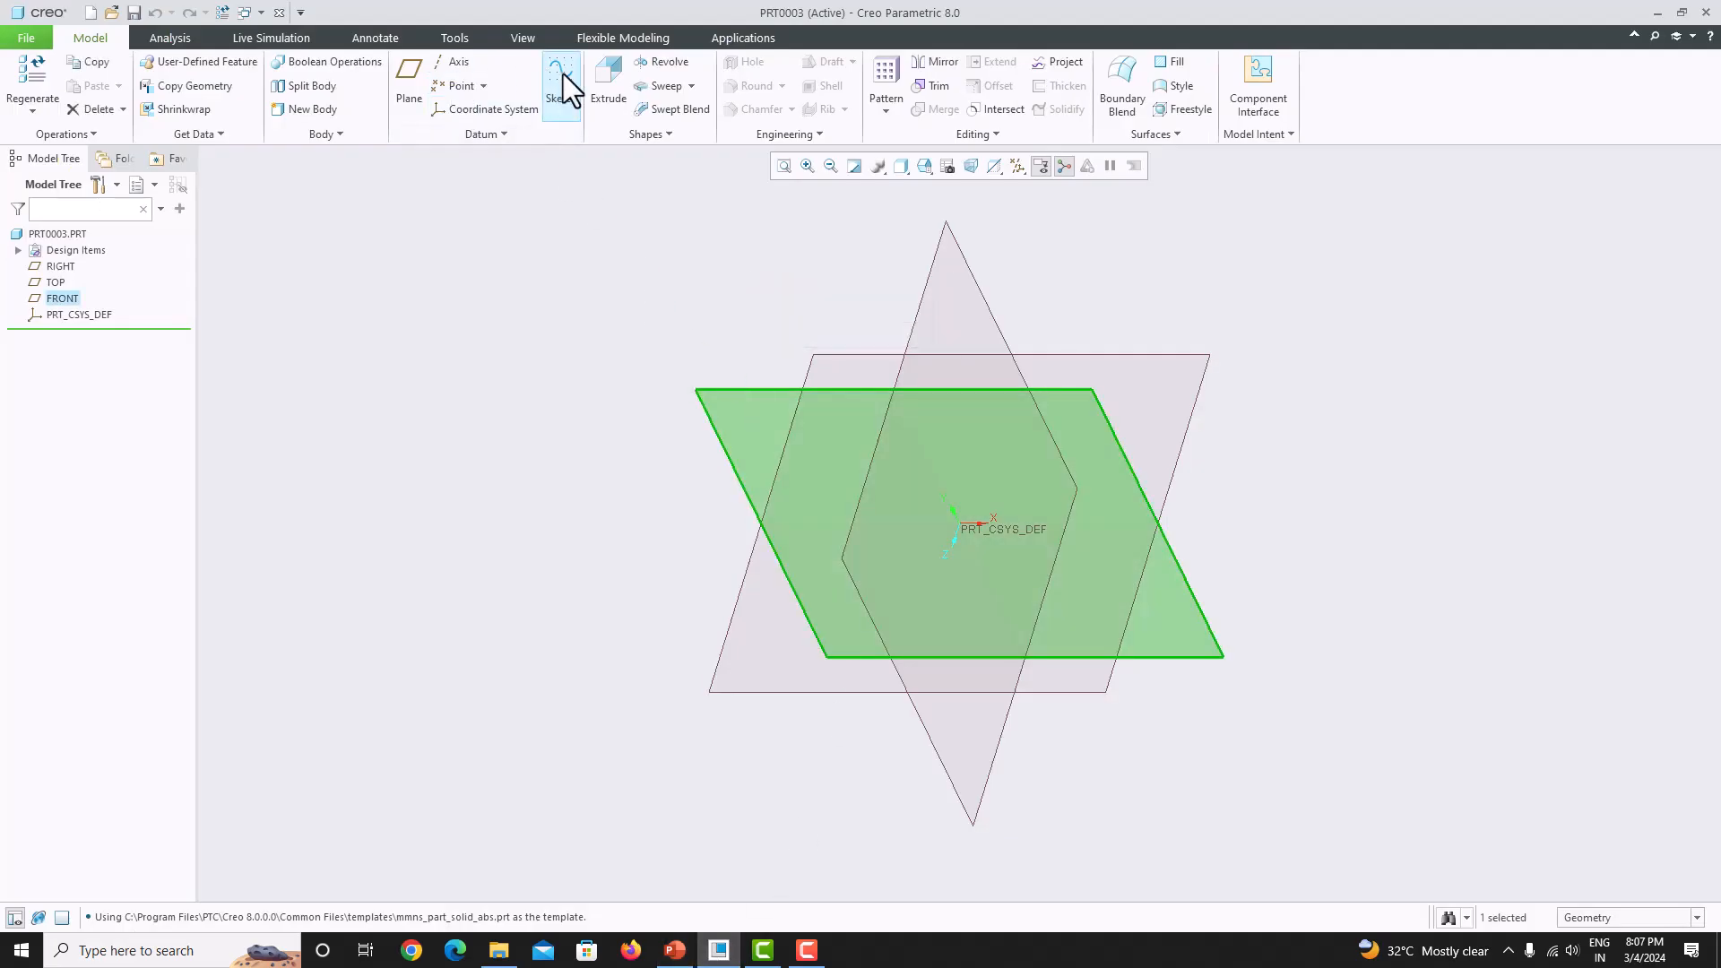
click(561, 81)
click(995, 165)
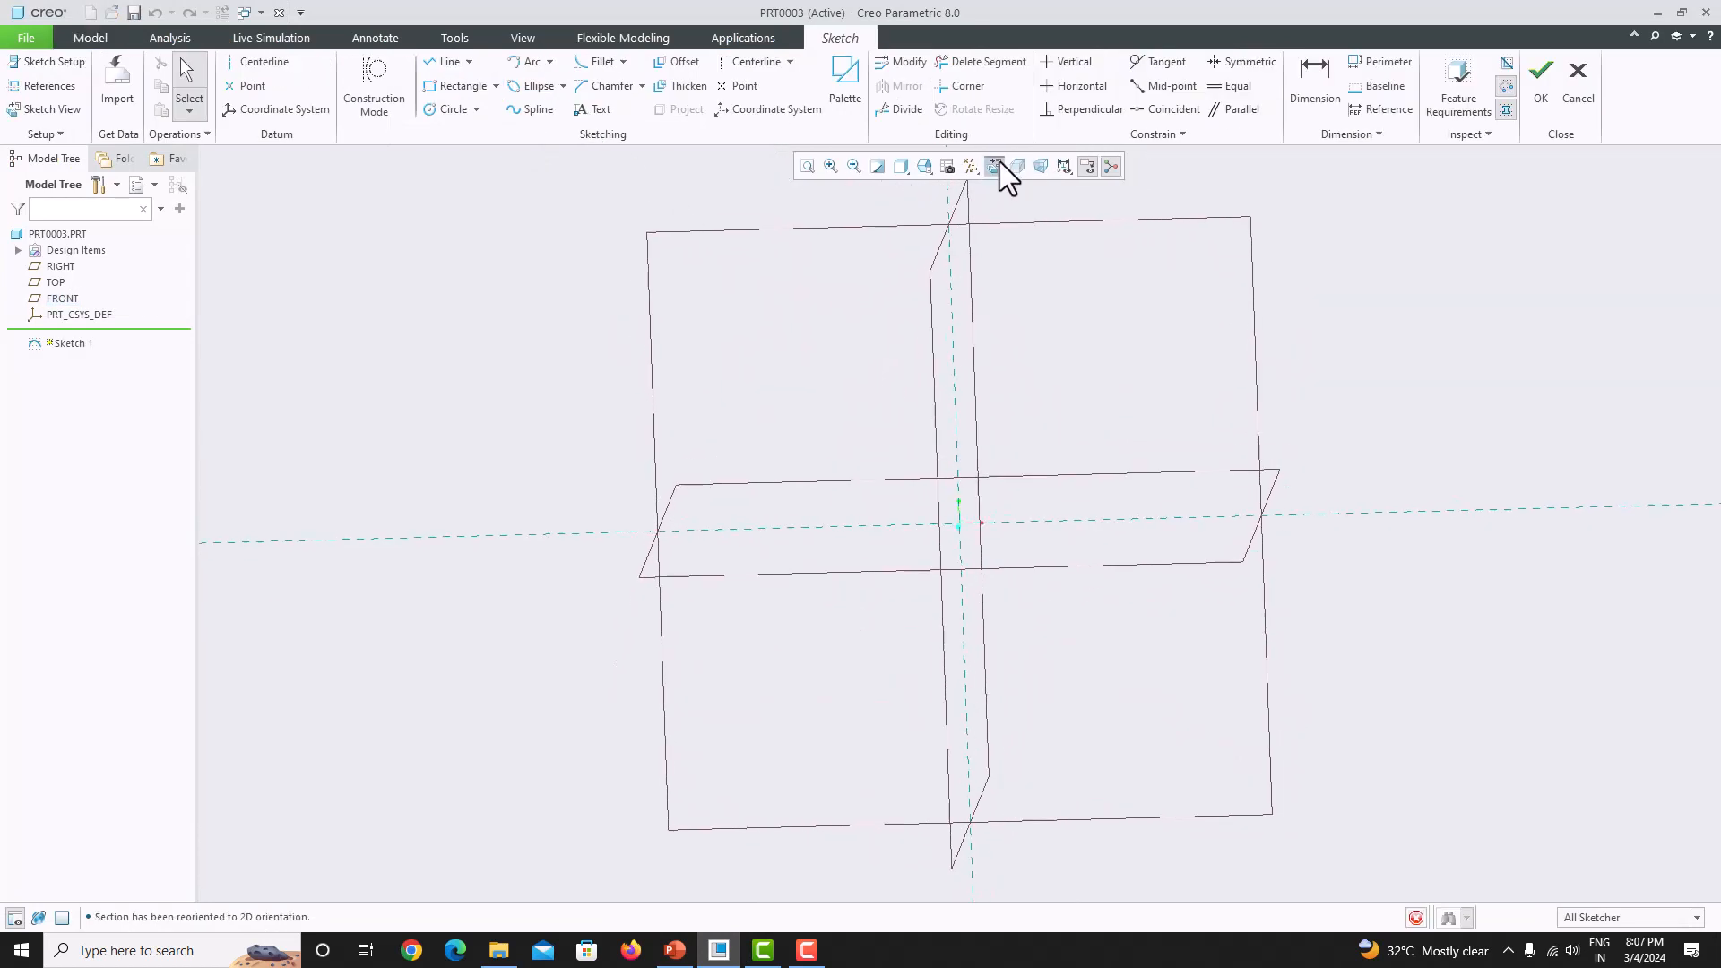
- Draw a vertical centerline through the sketch origin
click(758, 61)
click(960, 400)
click(968, 346)
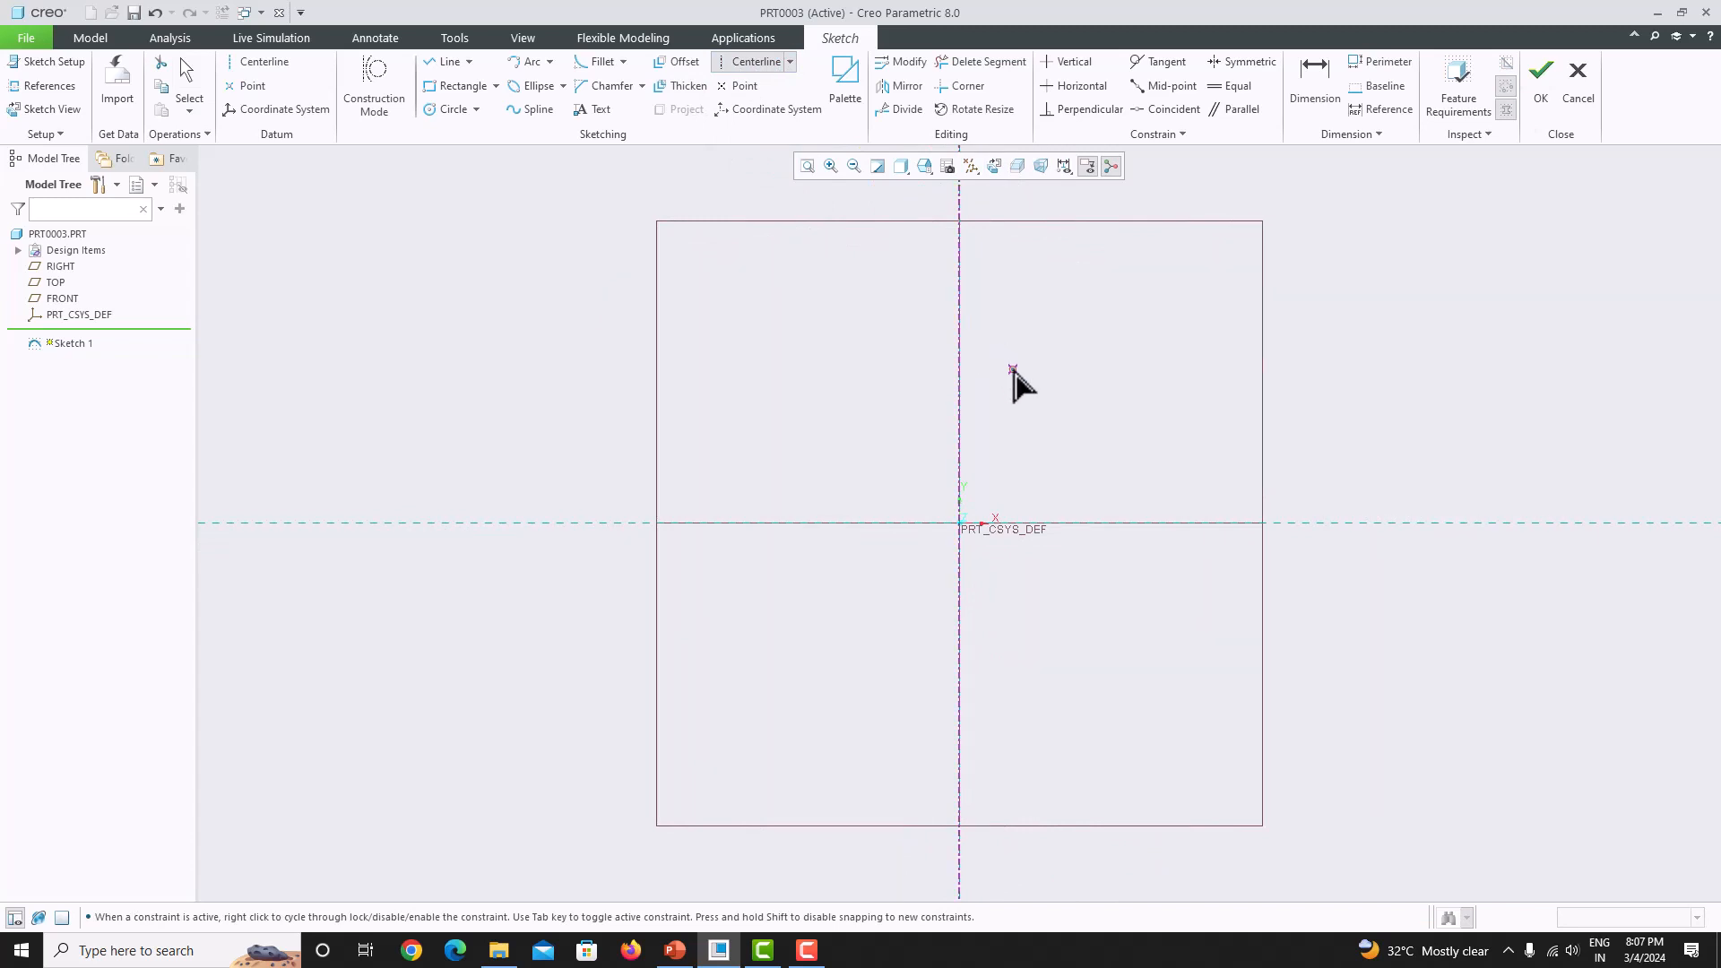
middle_click(995, 421)
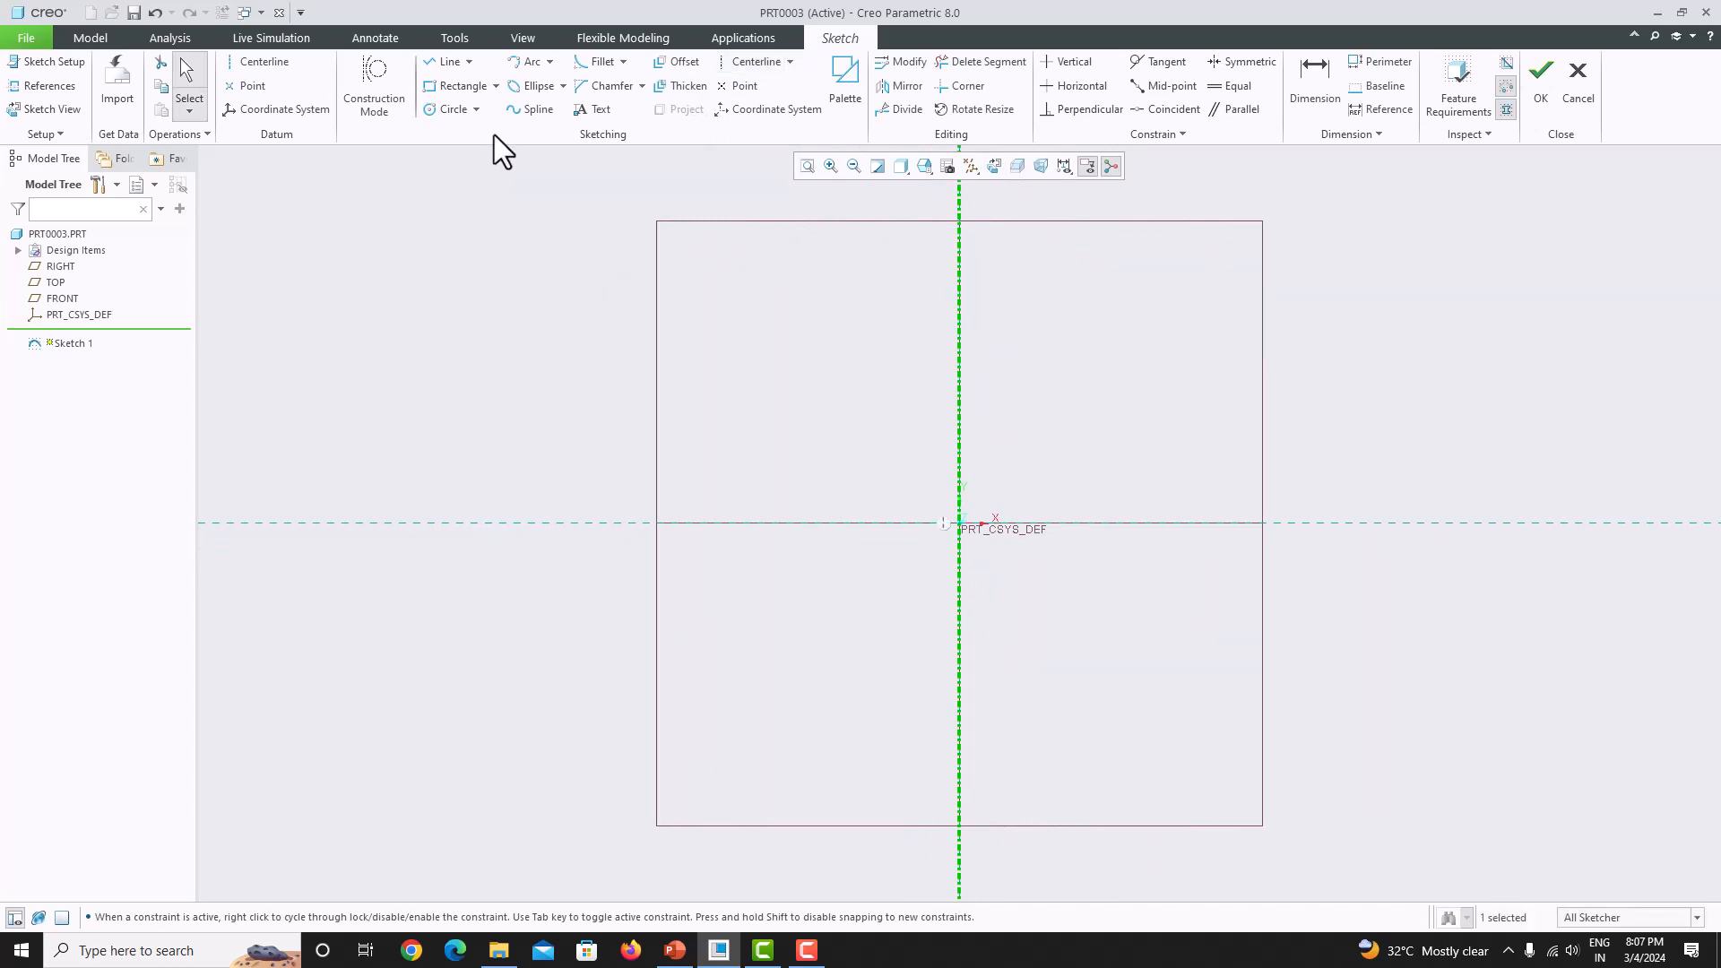
- Sketch a circle about 125 mm in diameter, centred about 151 mm left of the centerline and 225 mm above the horizontal reference
click(450, 110)
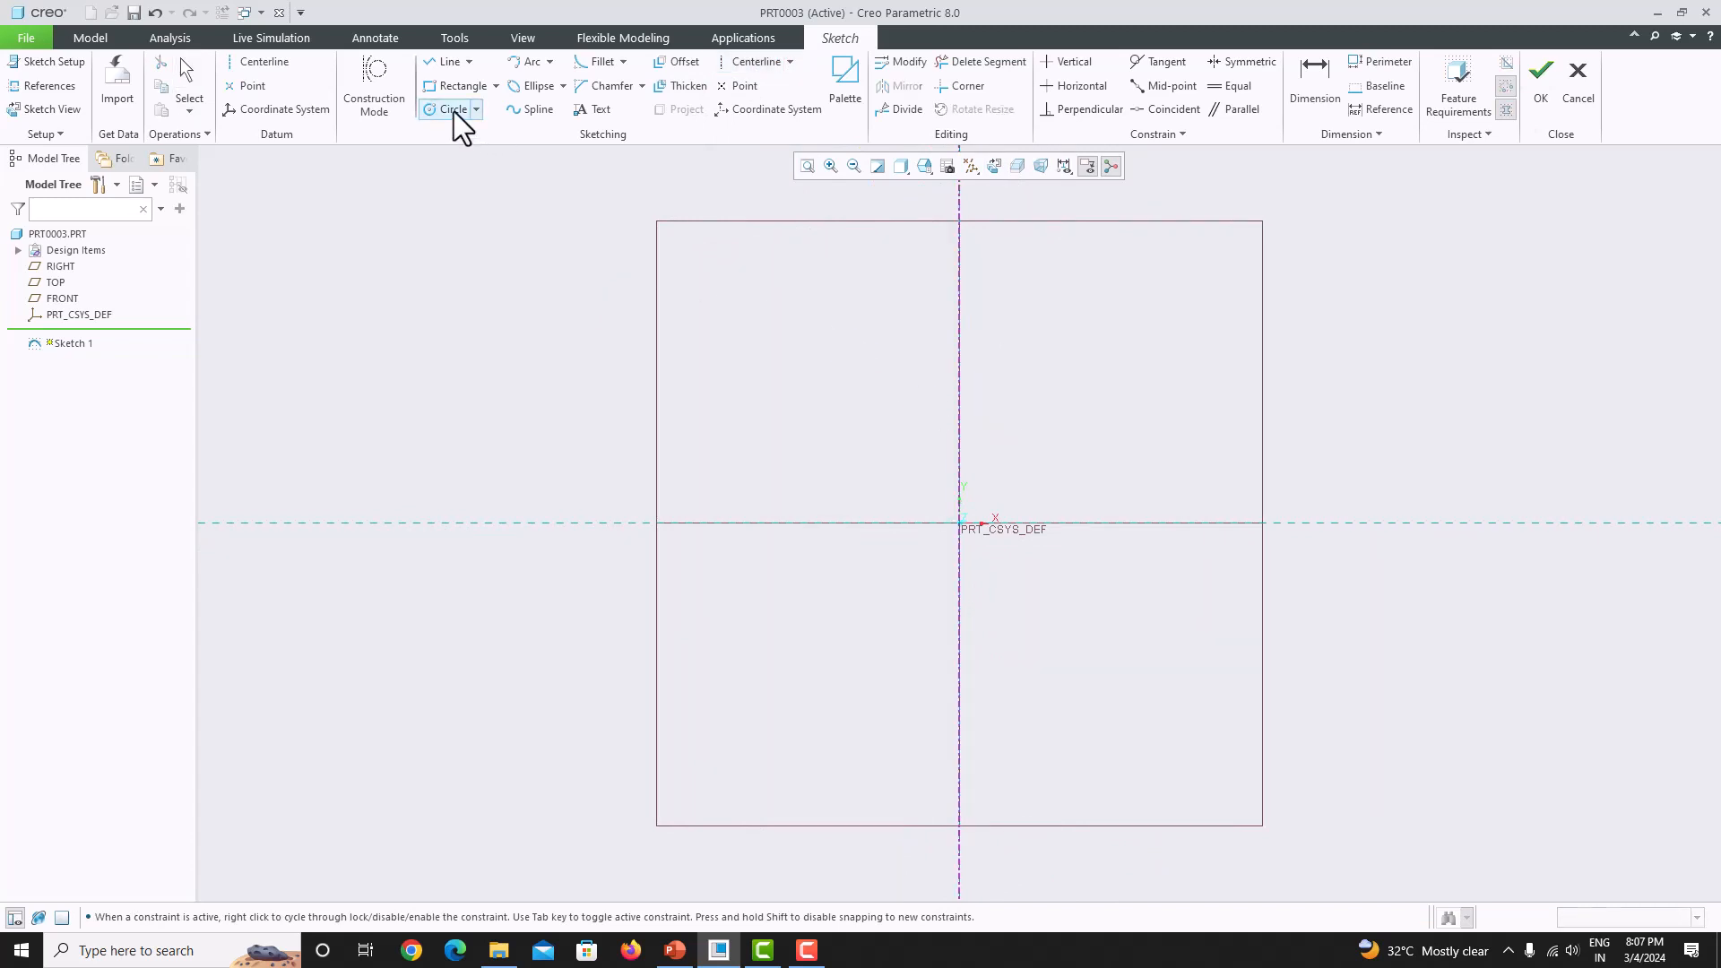
click(779, 256)
click(836, 309)
middle_click(873, 331)
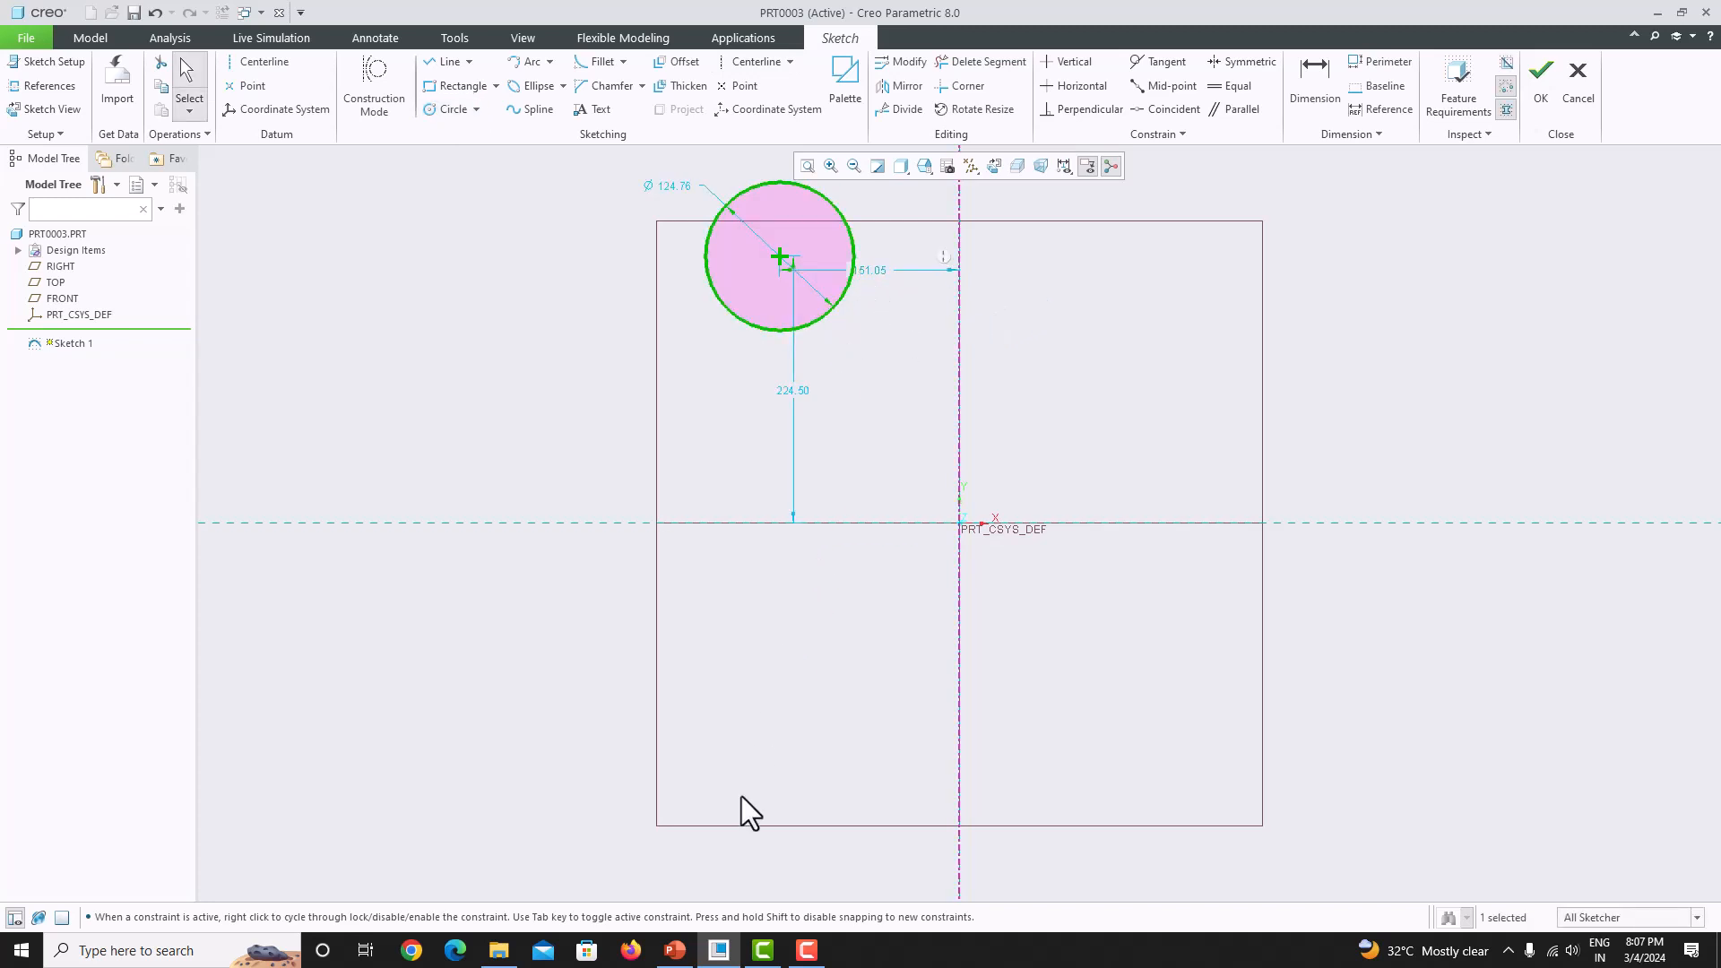
- Consult the drawing in PowerPoint, return to Creo and set the circle centre's distance from the vertical centerline to 30 mm
click(675, 951)
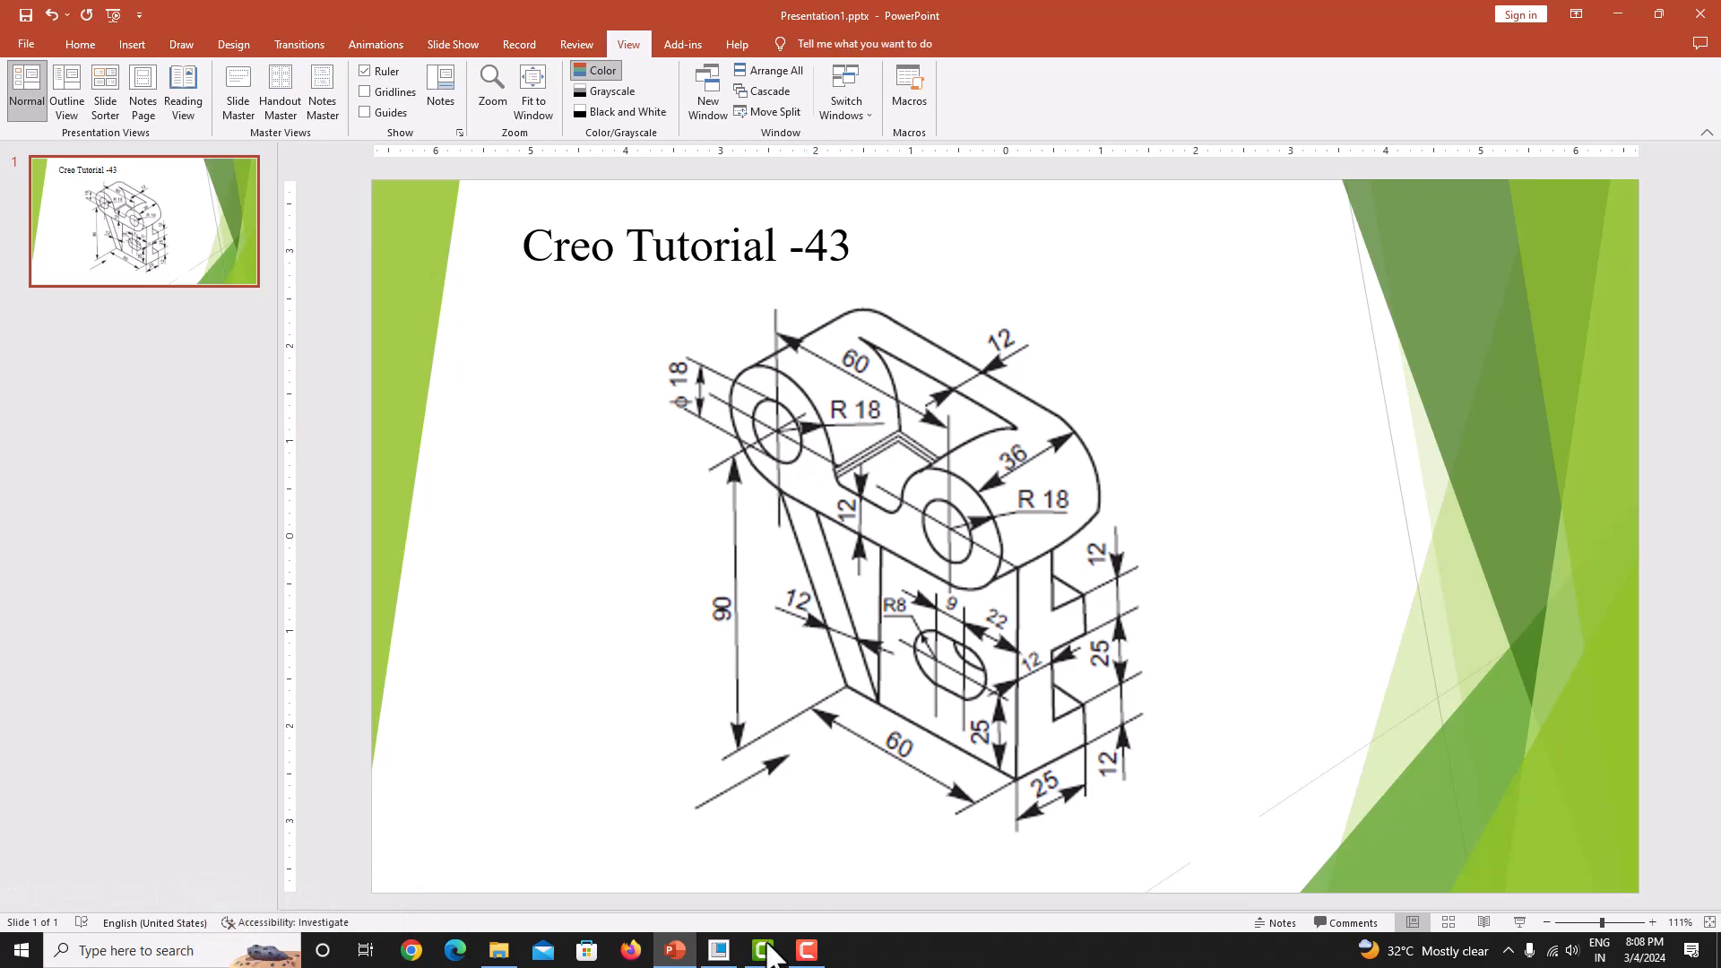
click(718, 950)
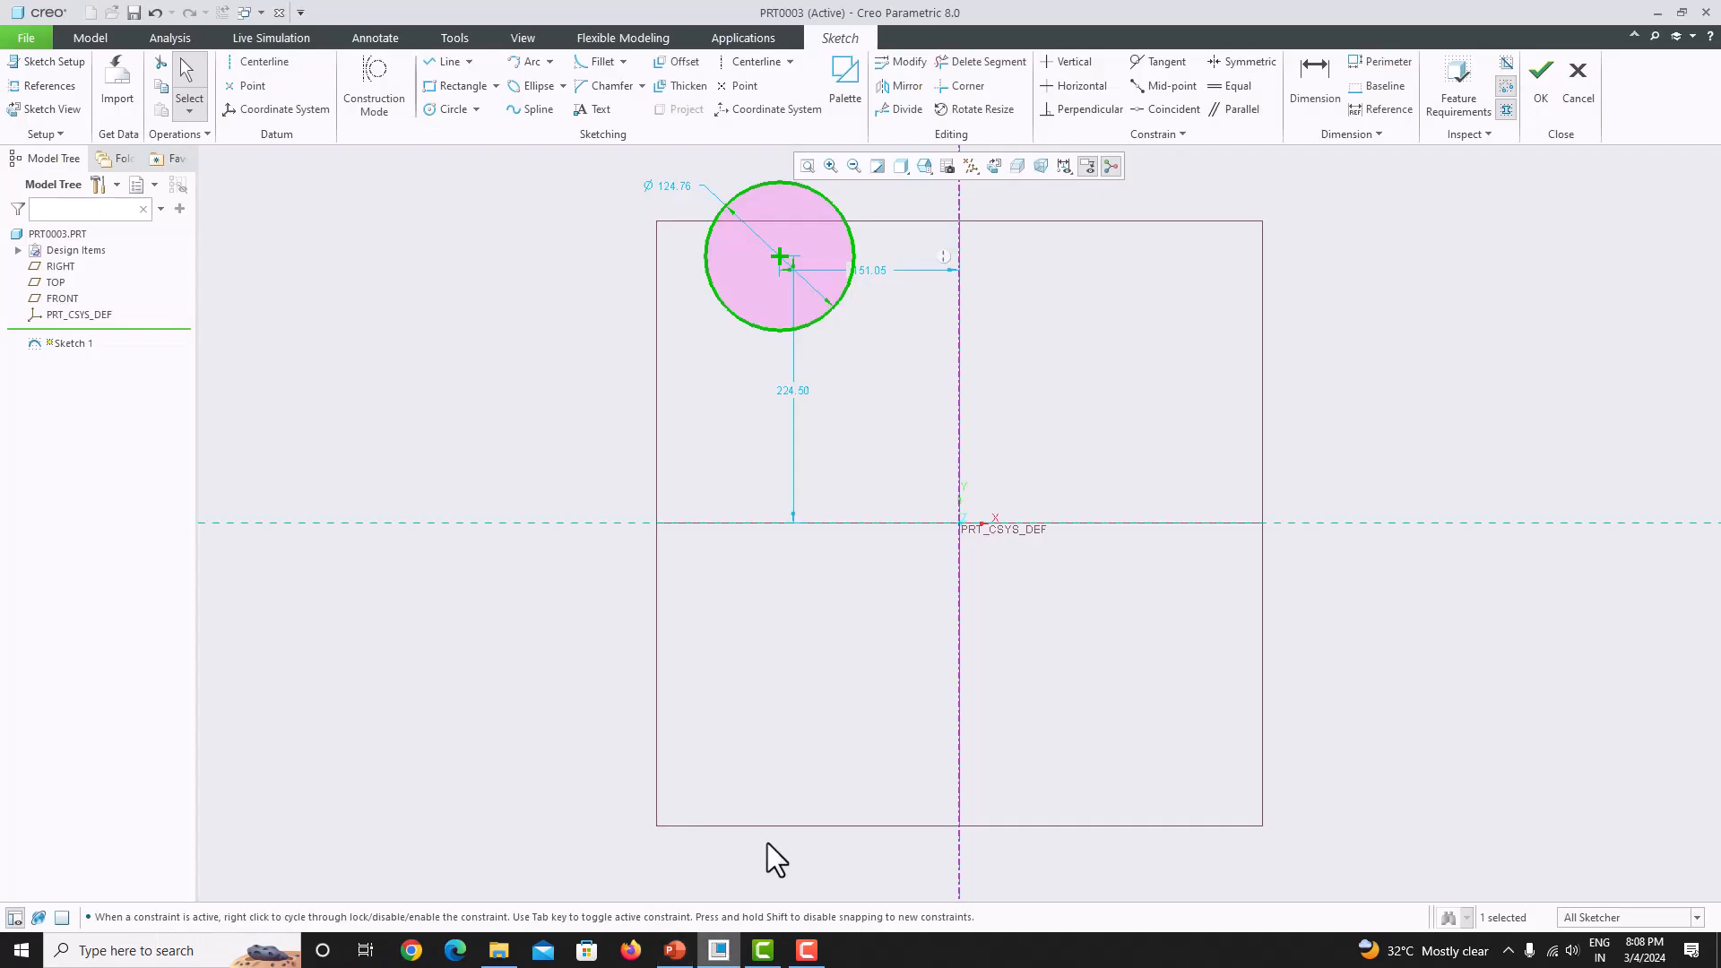
double_click(868, 270)
text(30)
key(Return)
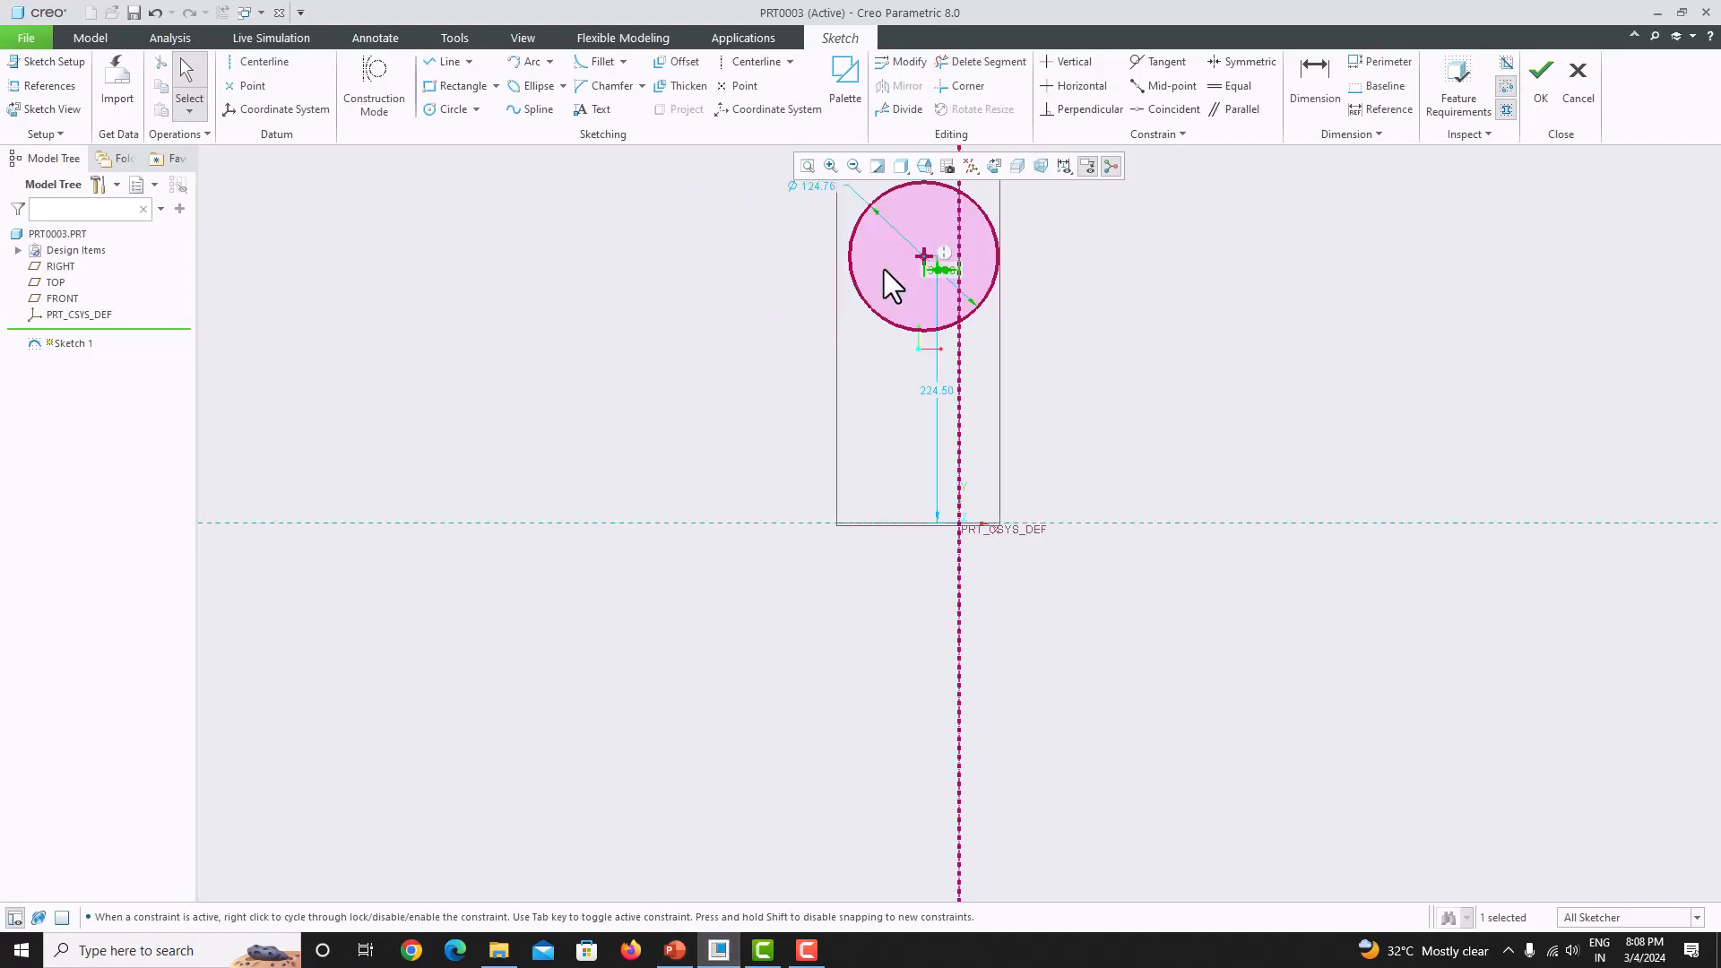
- Set the circle's diameter to 36 mm
double_click(823, 188)
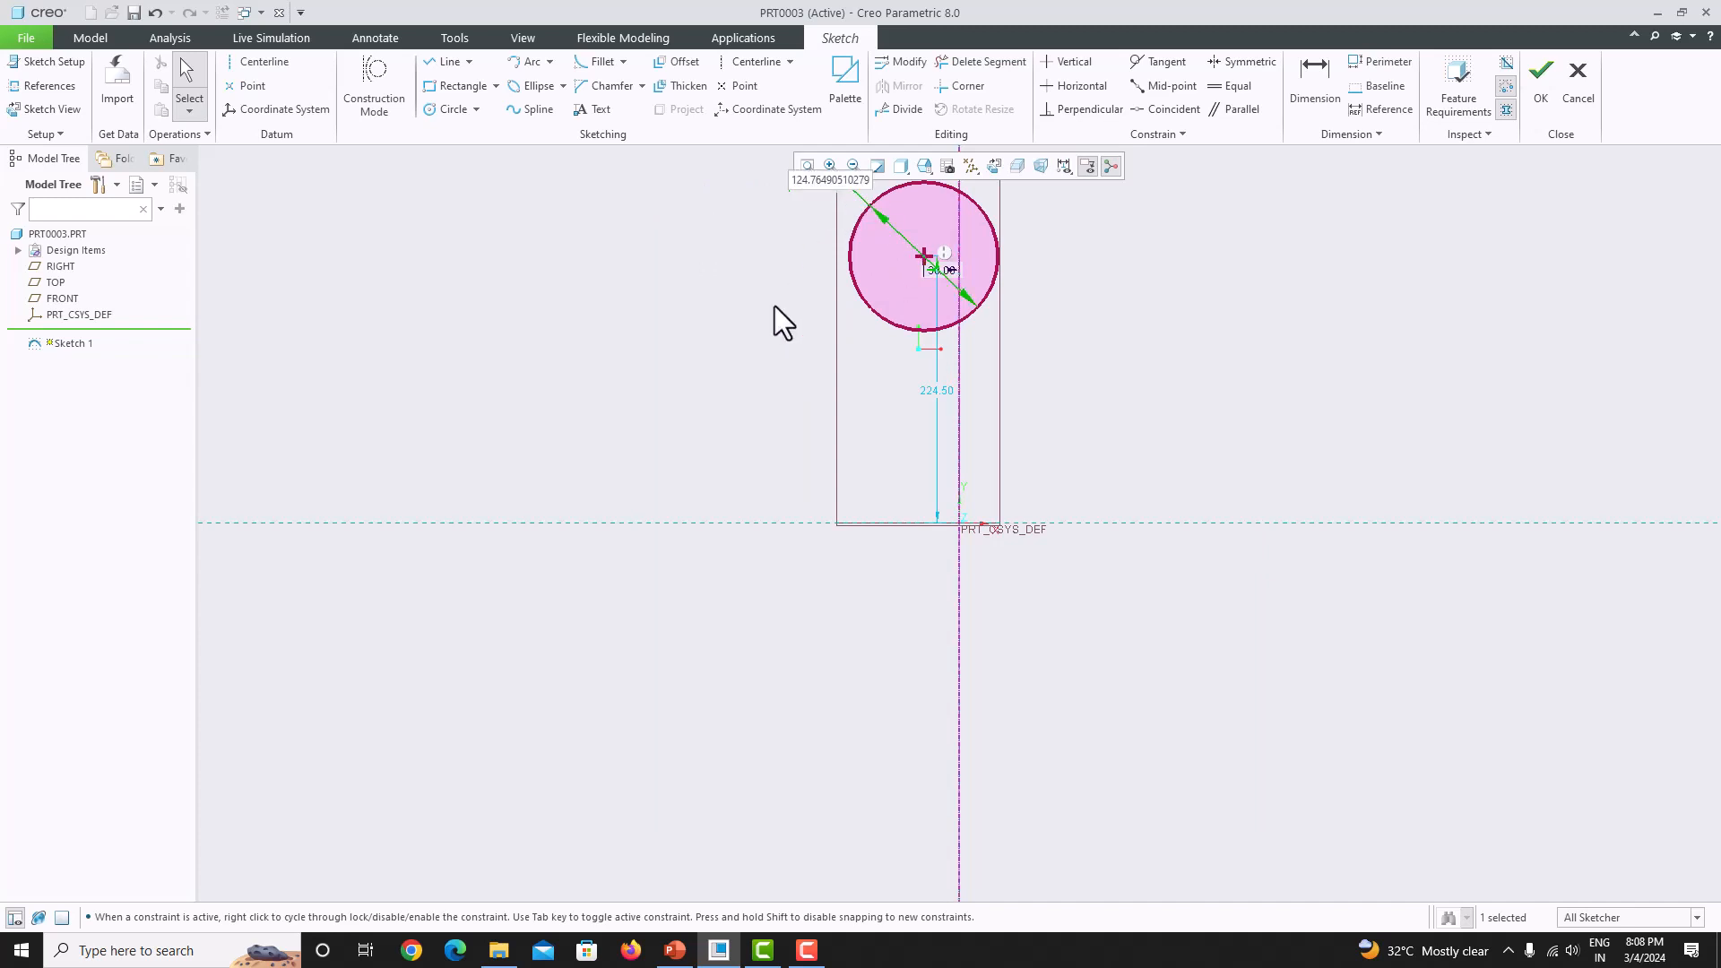
double_click(808, 183)
text(36)
key(Return)
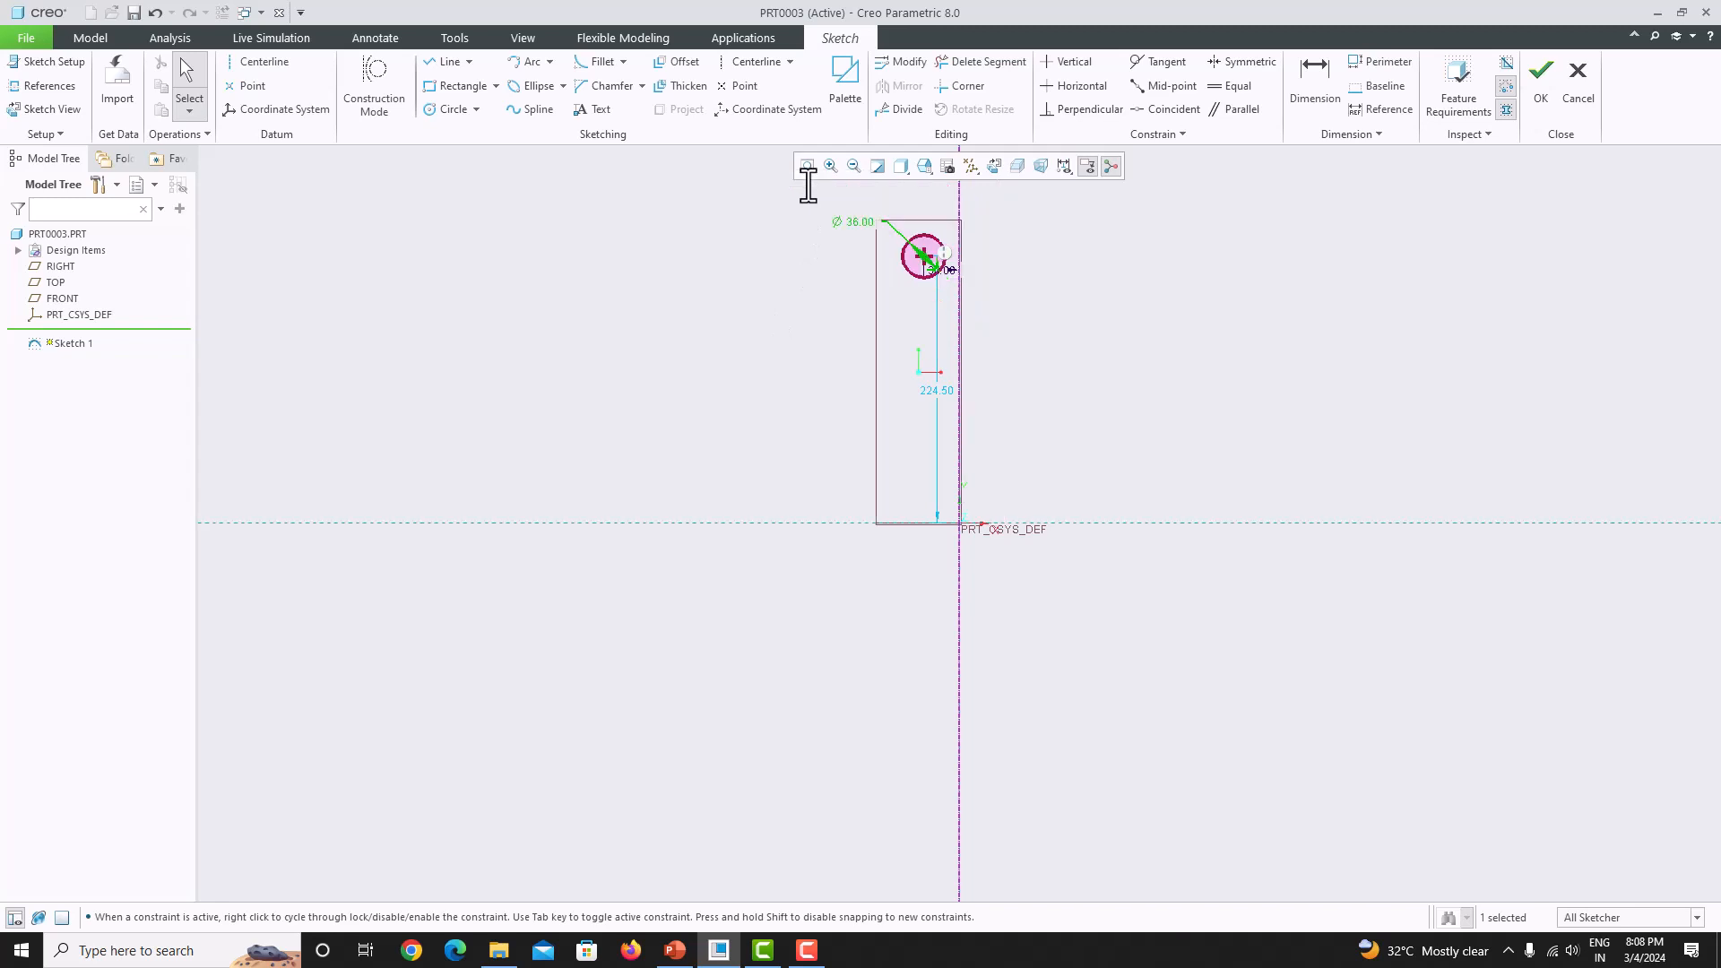
- Set the circle centre's height above the horizontal reference to 90 mm and move the diameter dimension closer to the circle
double_click(937, 391)
text(90)
key(Return)
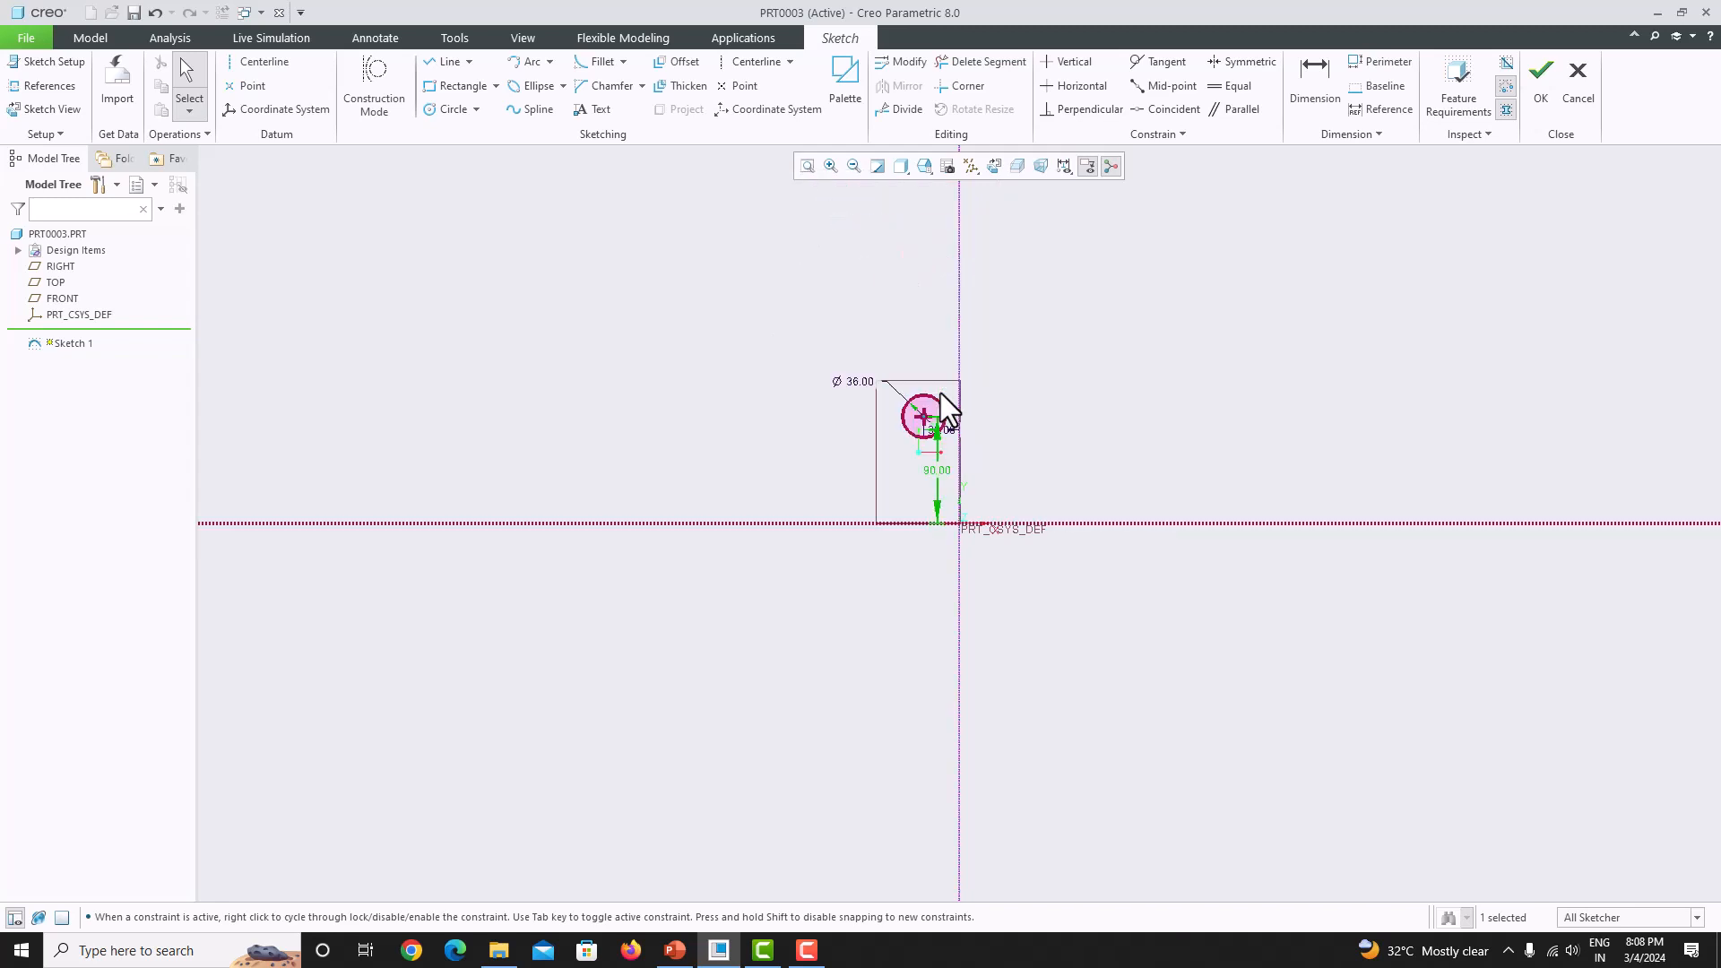
click(807, 167)
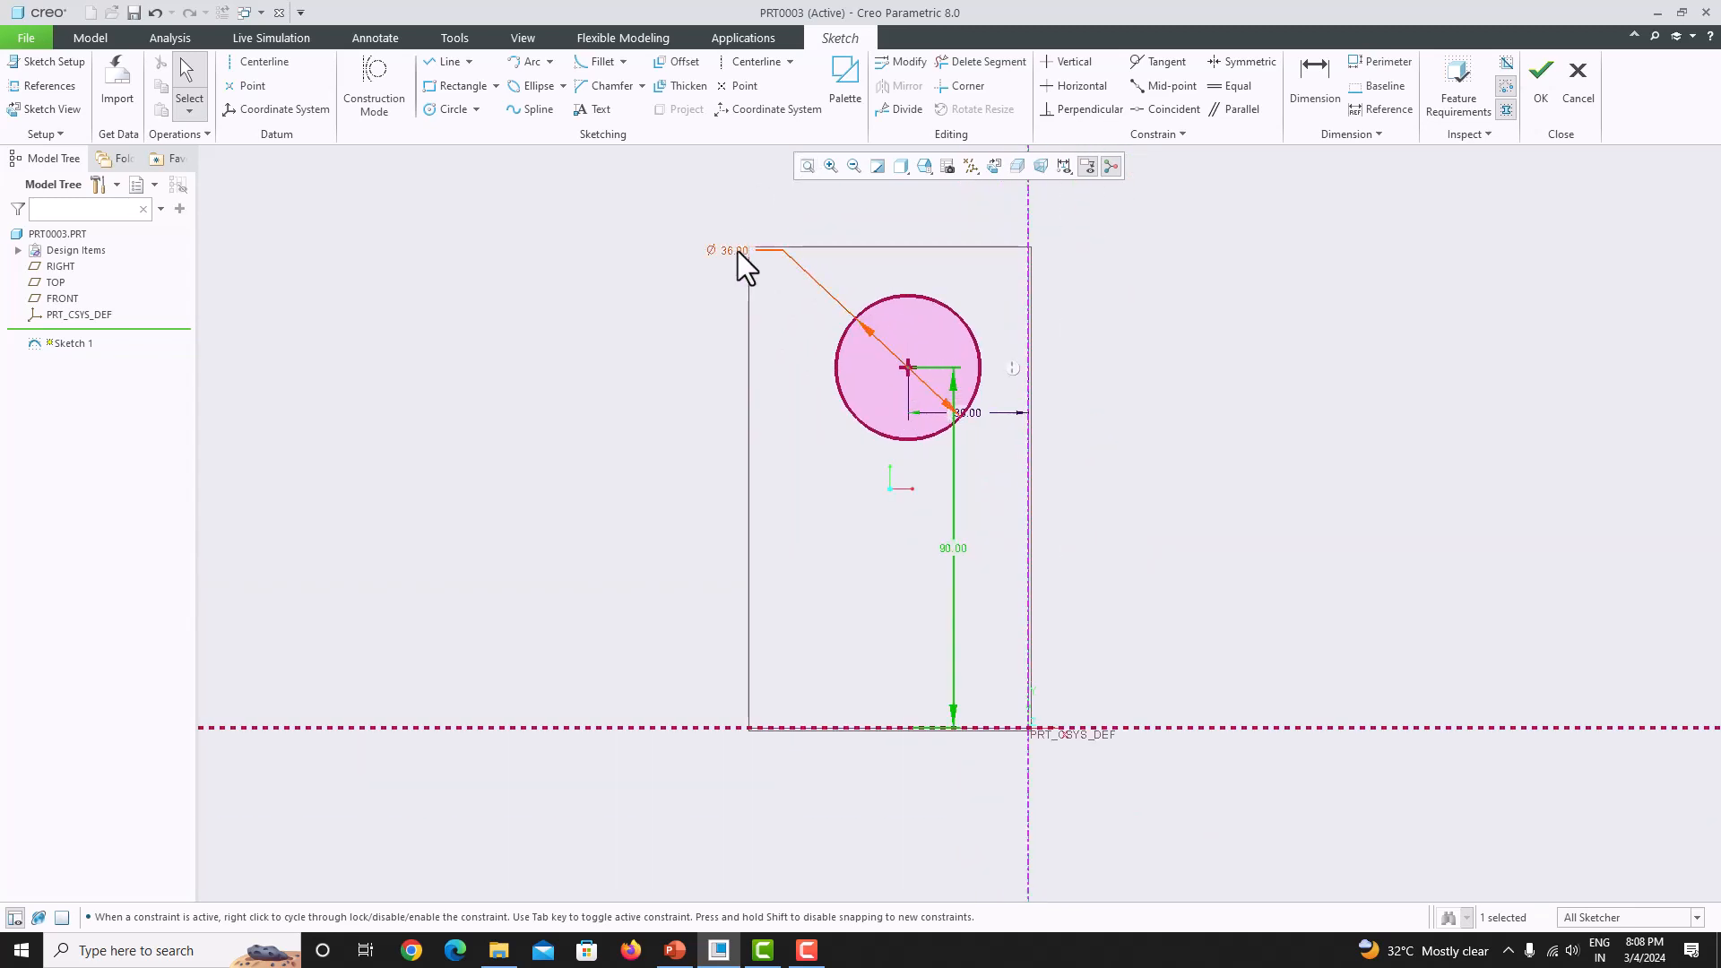
drag(739, 251, 817, 326)
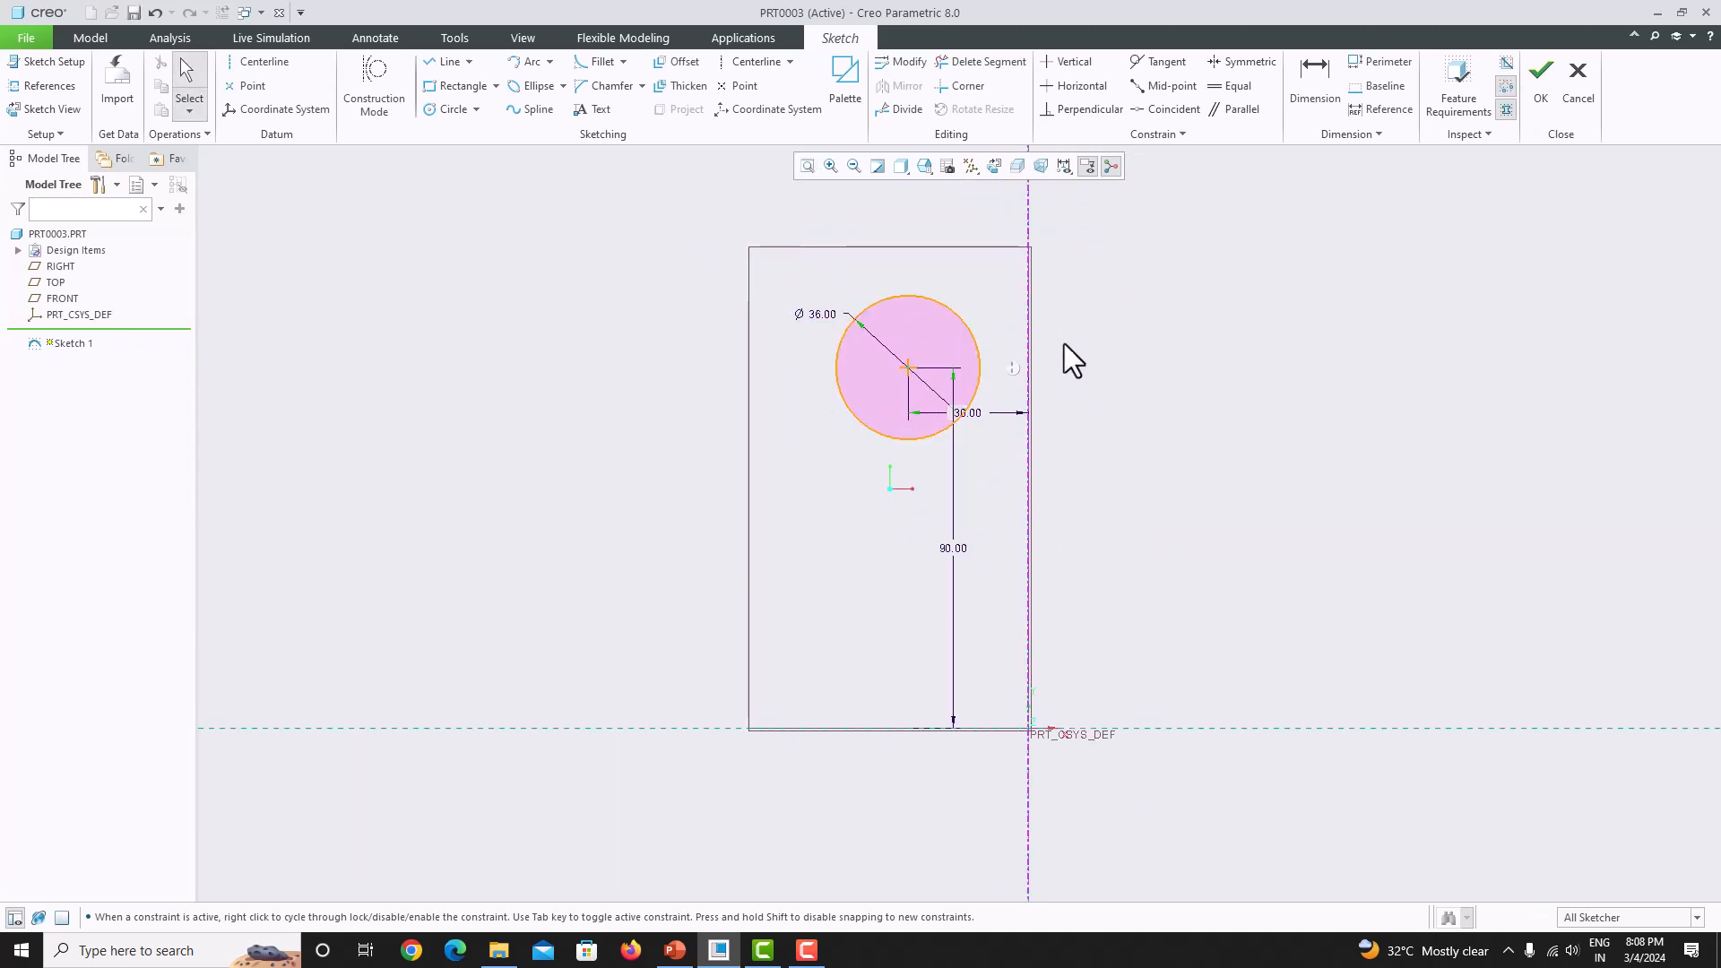
- Mirror the 36 mm circle about the vertical centerline
click(959, 318)
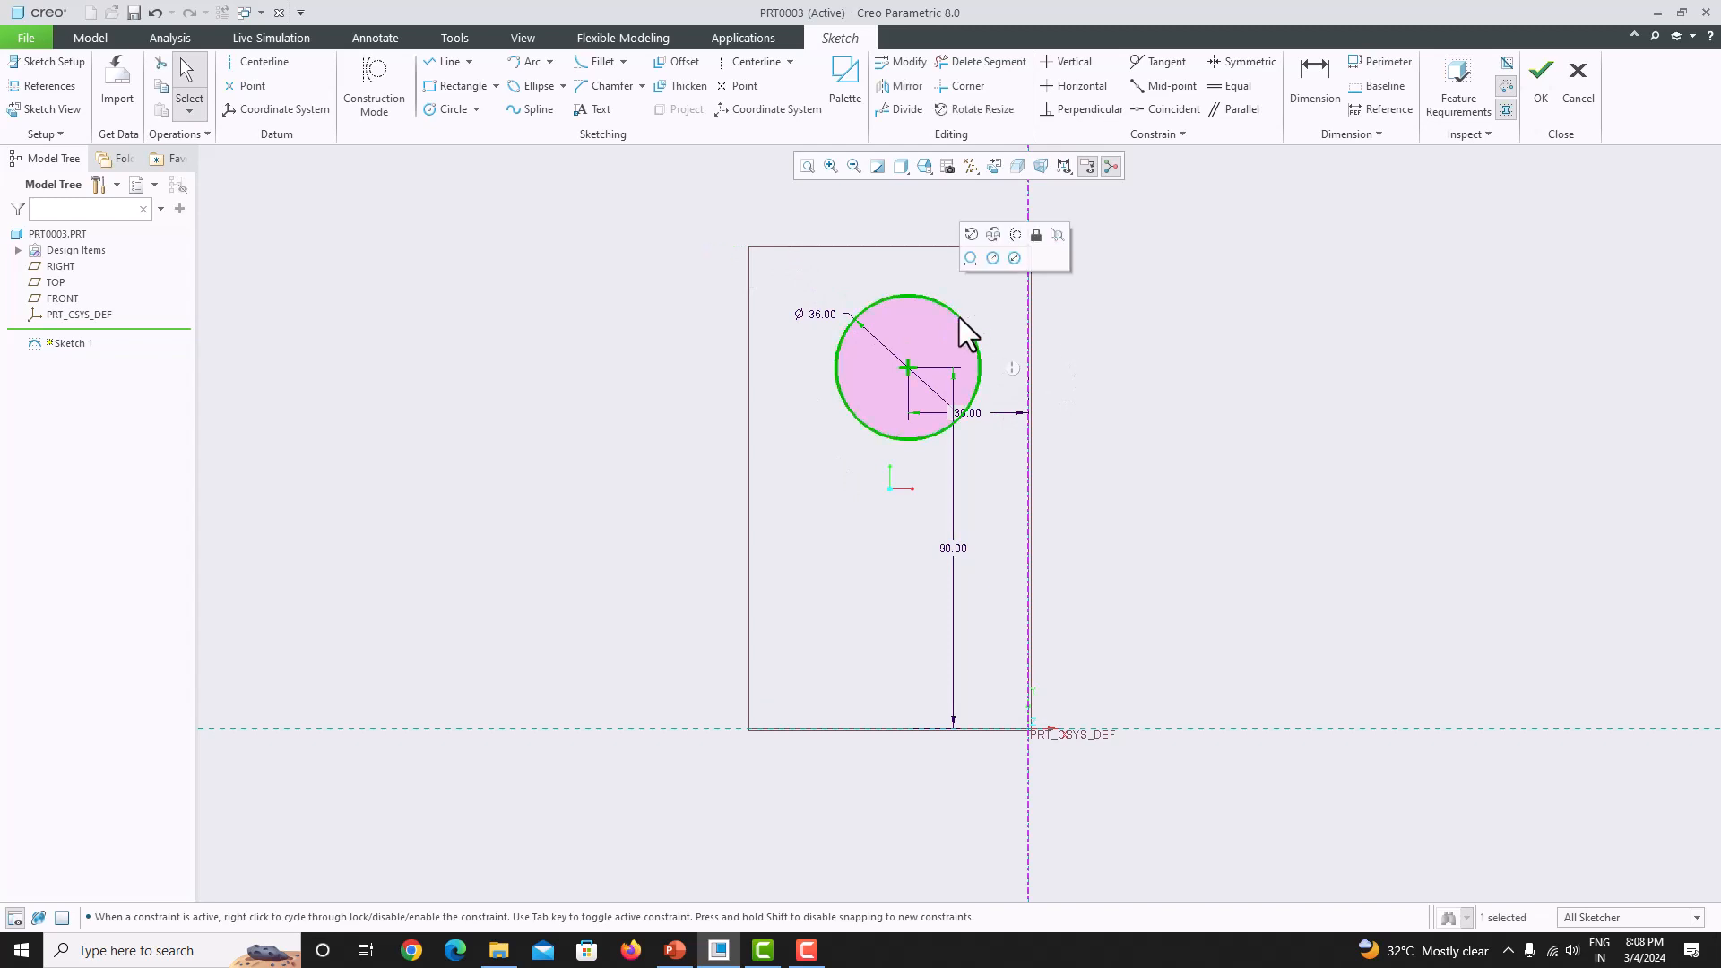
click(917, 88)
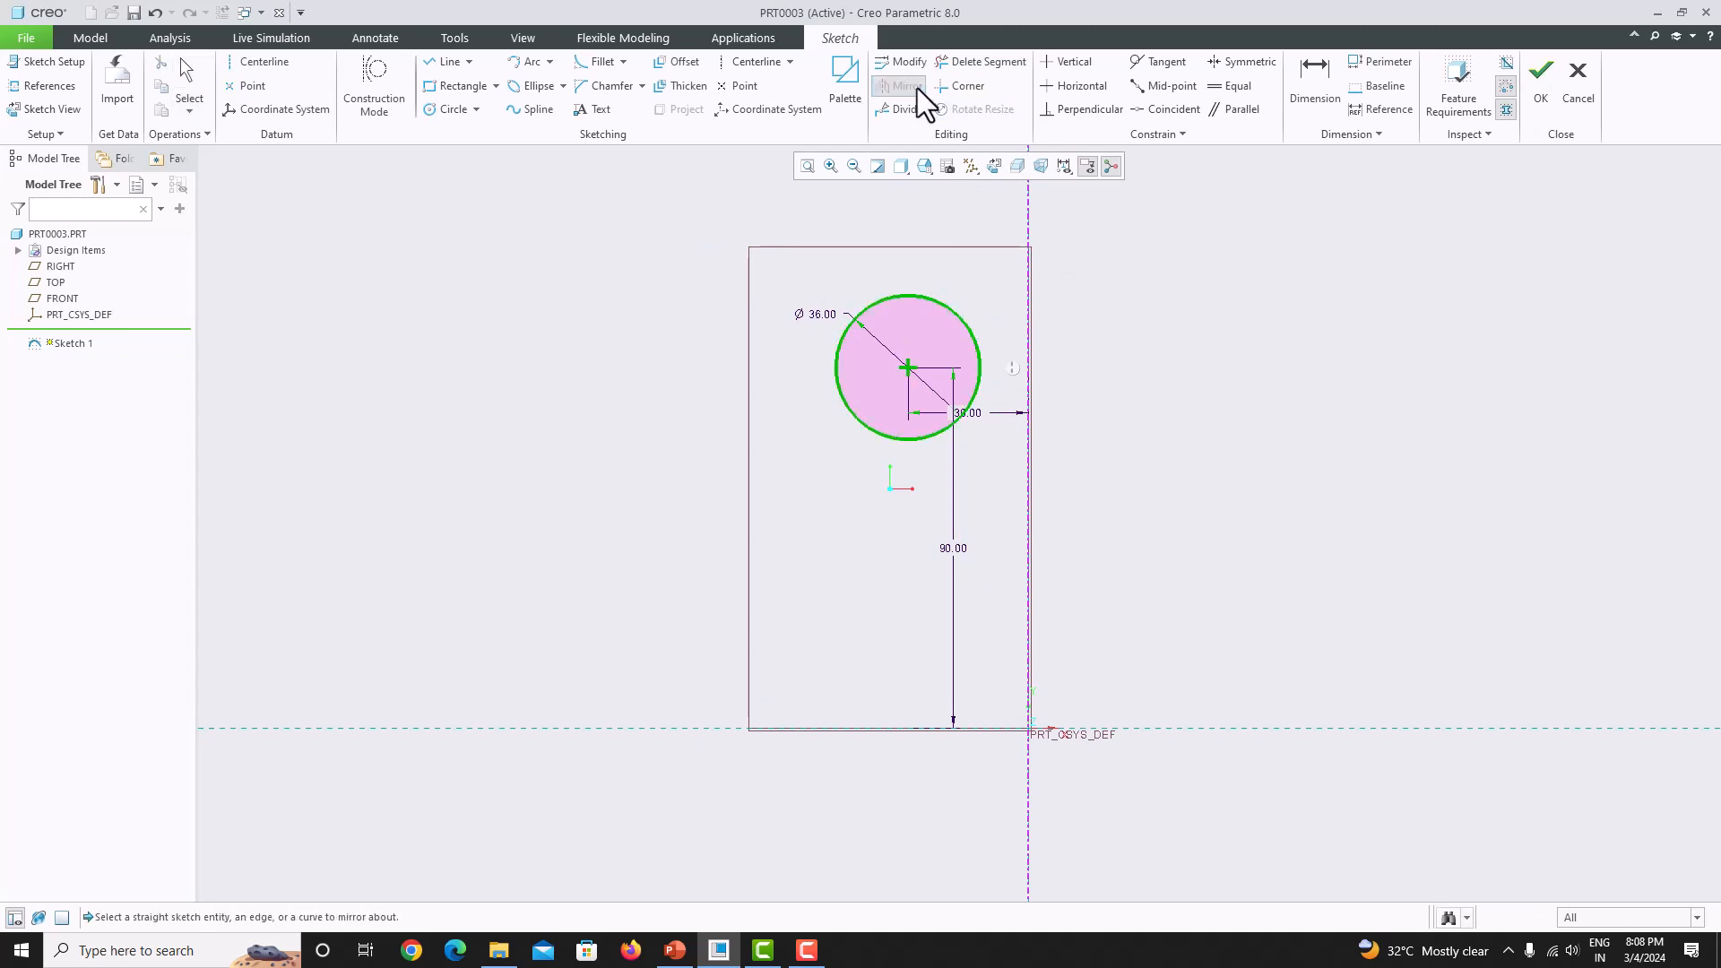
click(1027, 208)
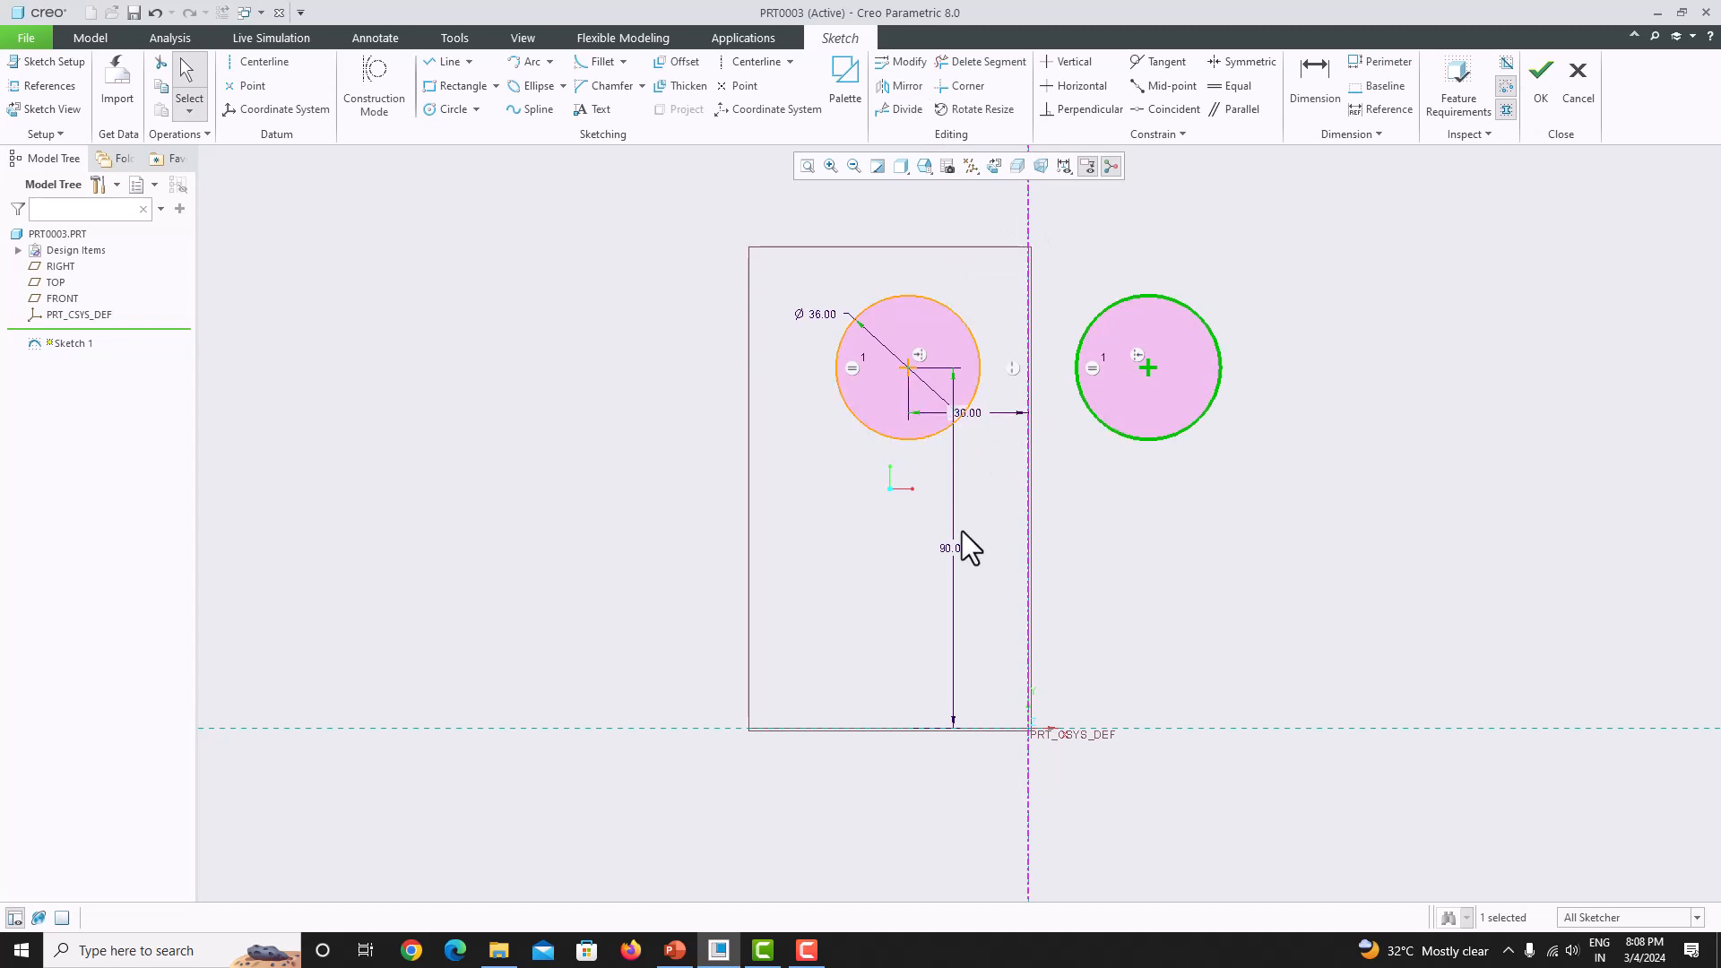
- Consult the drawing in PowerPoint, return to Creo and draw a horizontal line joining the lowest points of the two circles
click(674, 950)
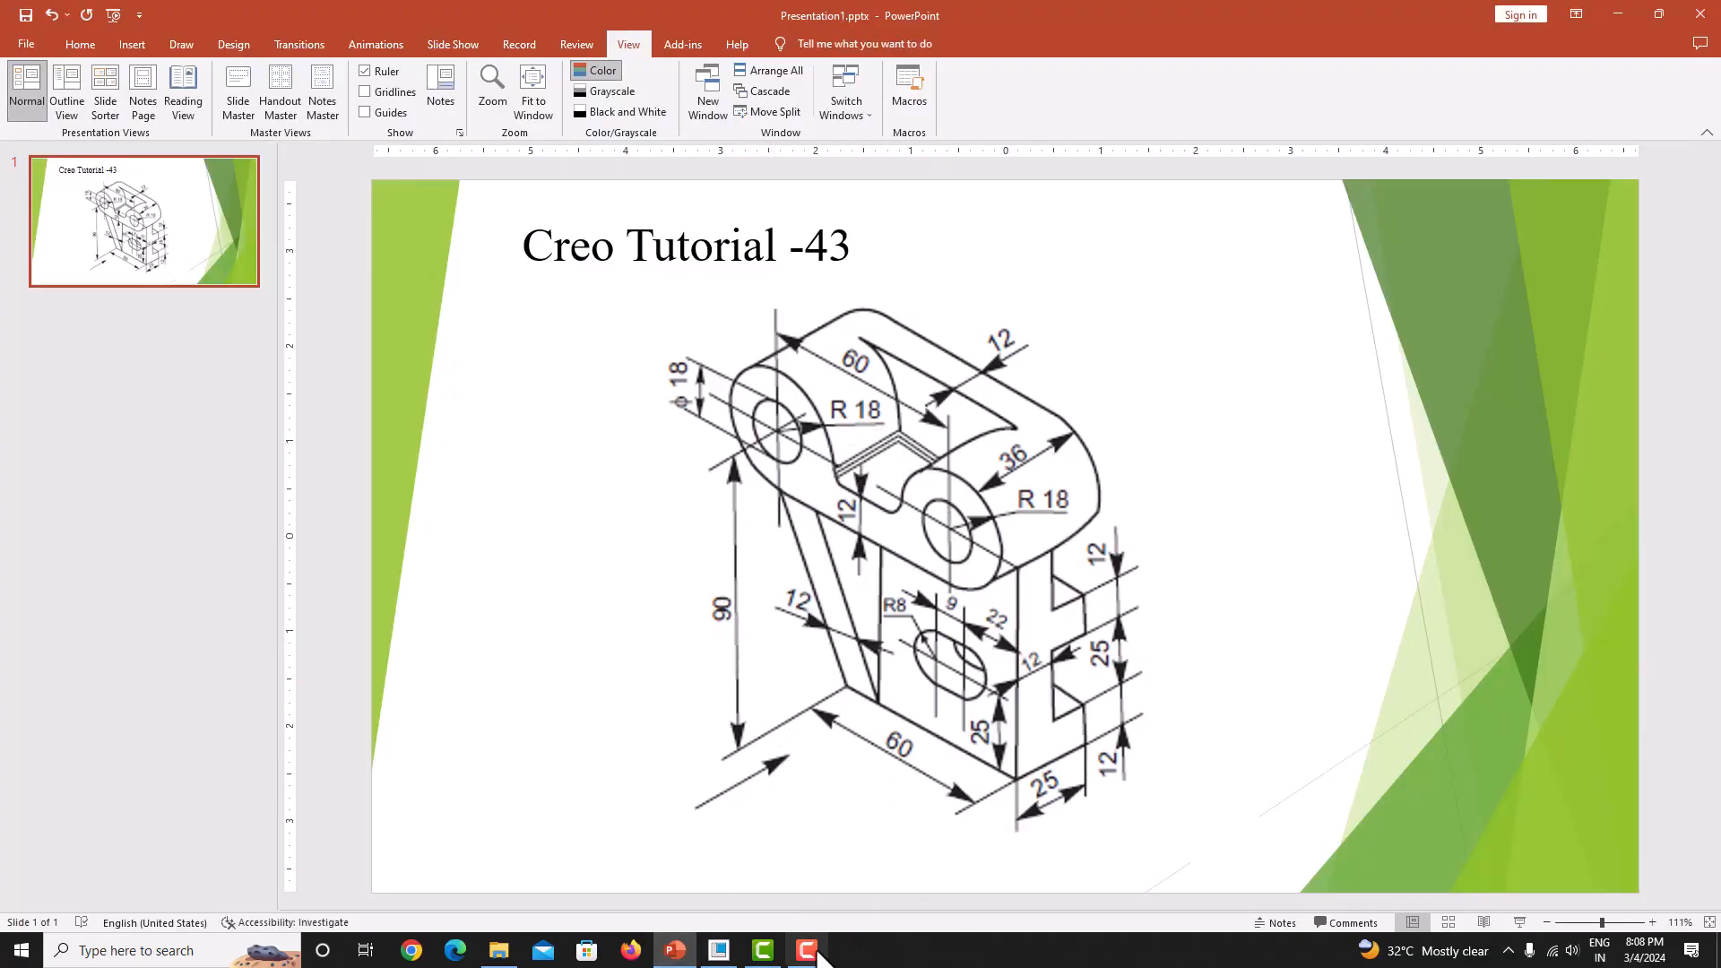
click(719, 949)
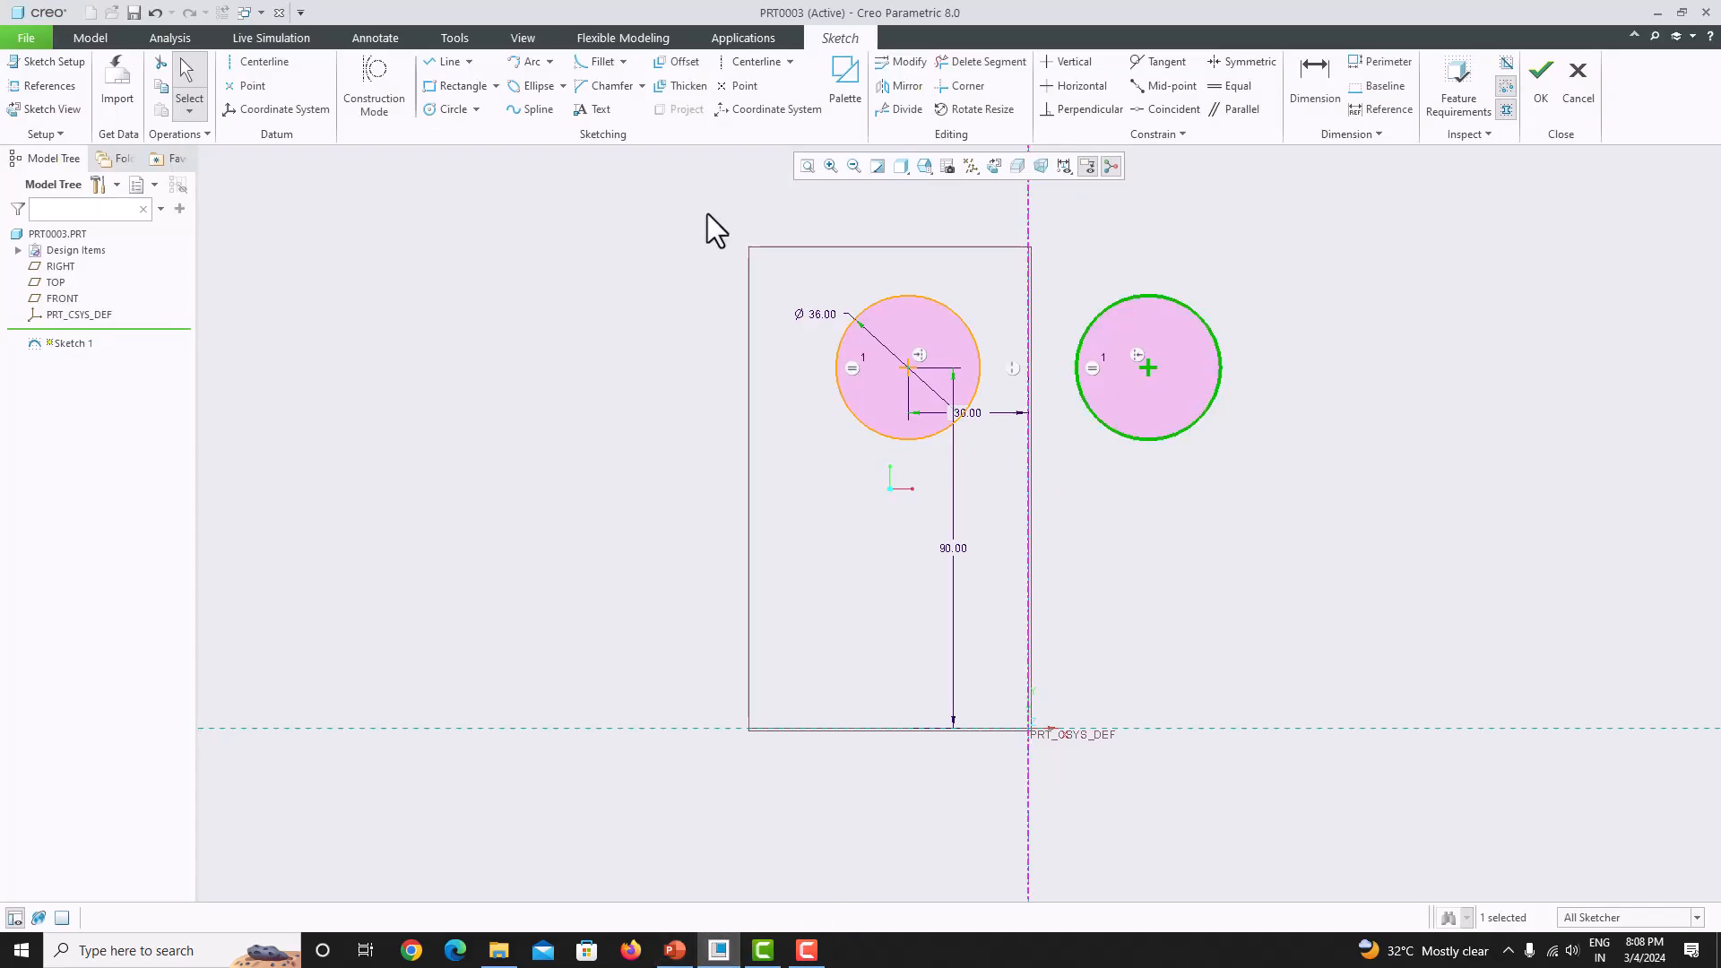
click(448, 64)
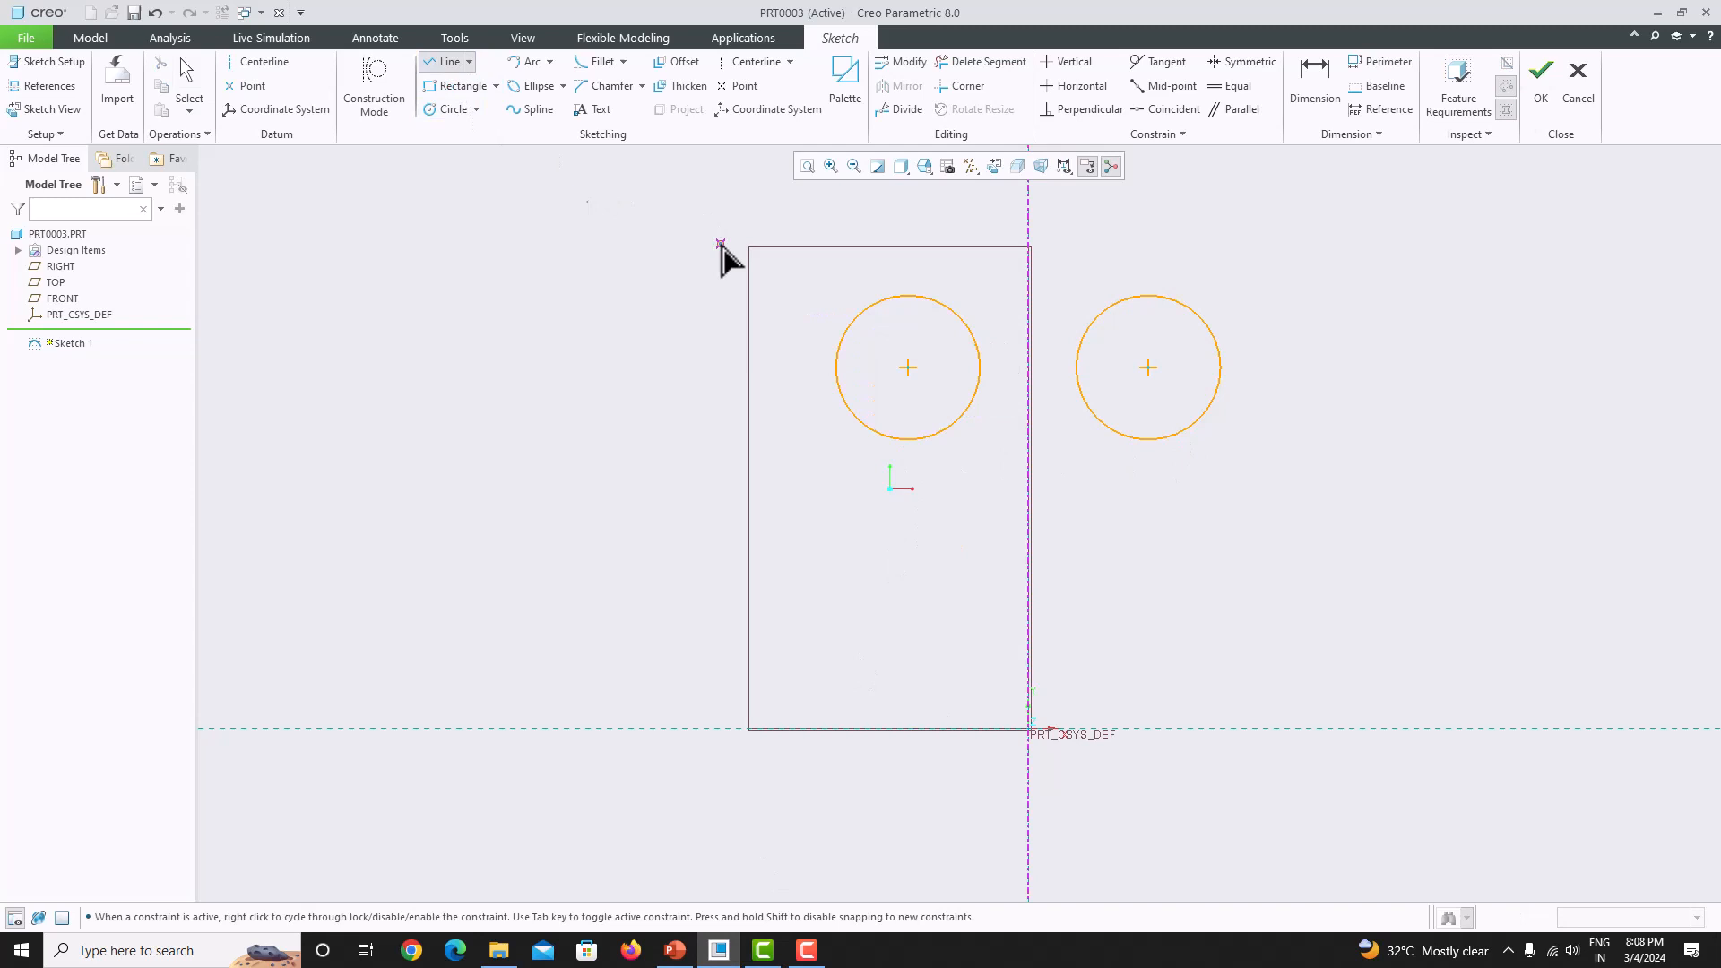
click(908, 440)
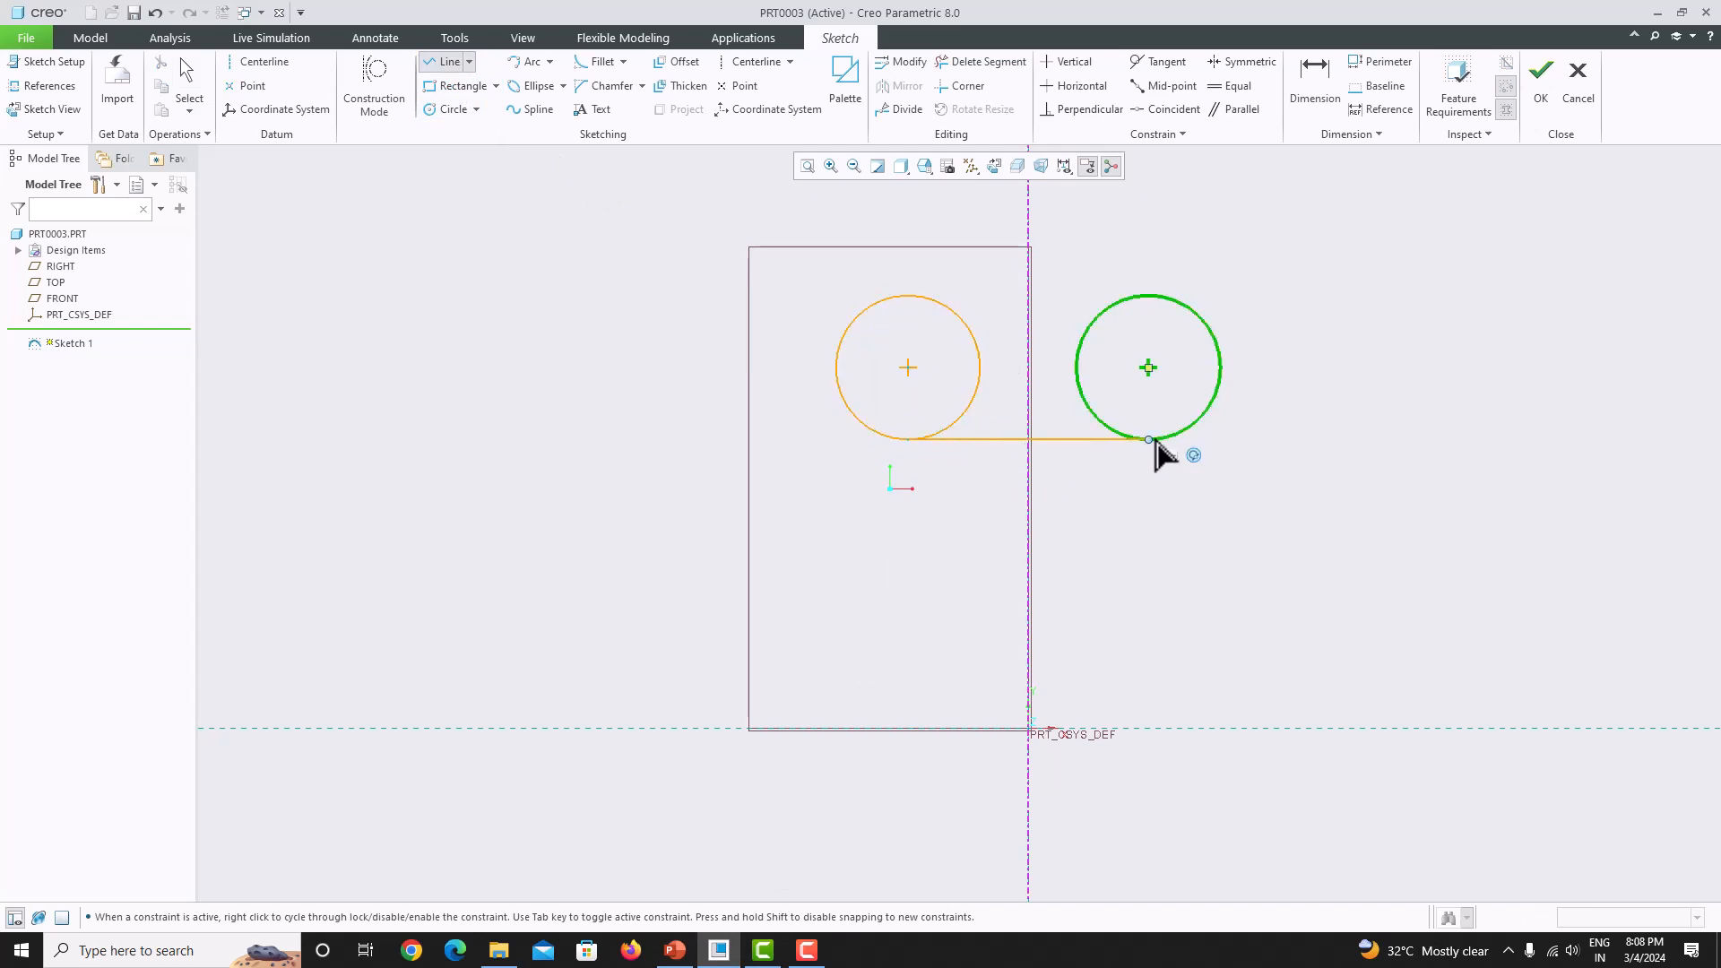
click(1150, 440)
middle_click(1152, 439)
scroll(1151, 443, up, 4)
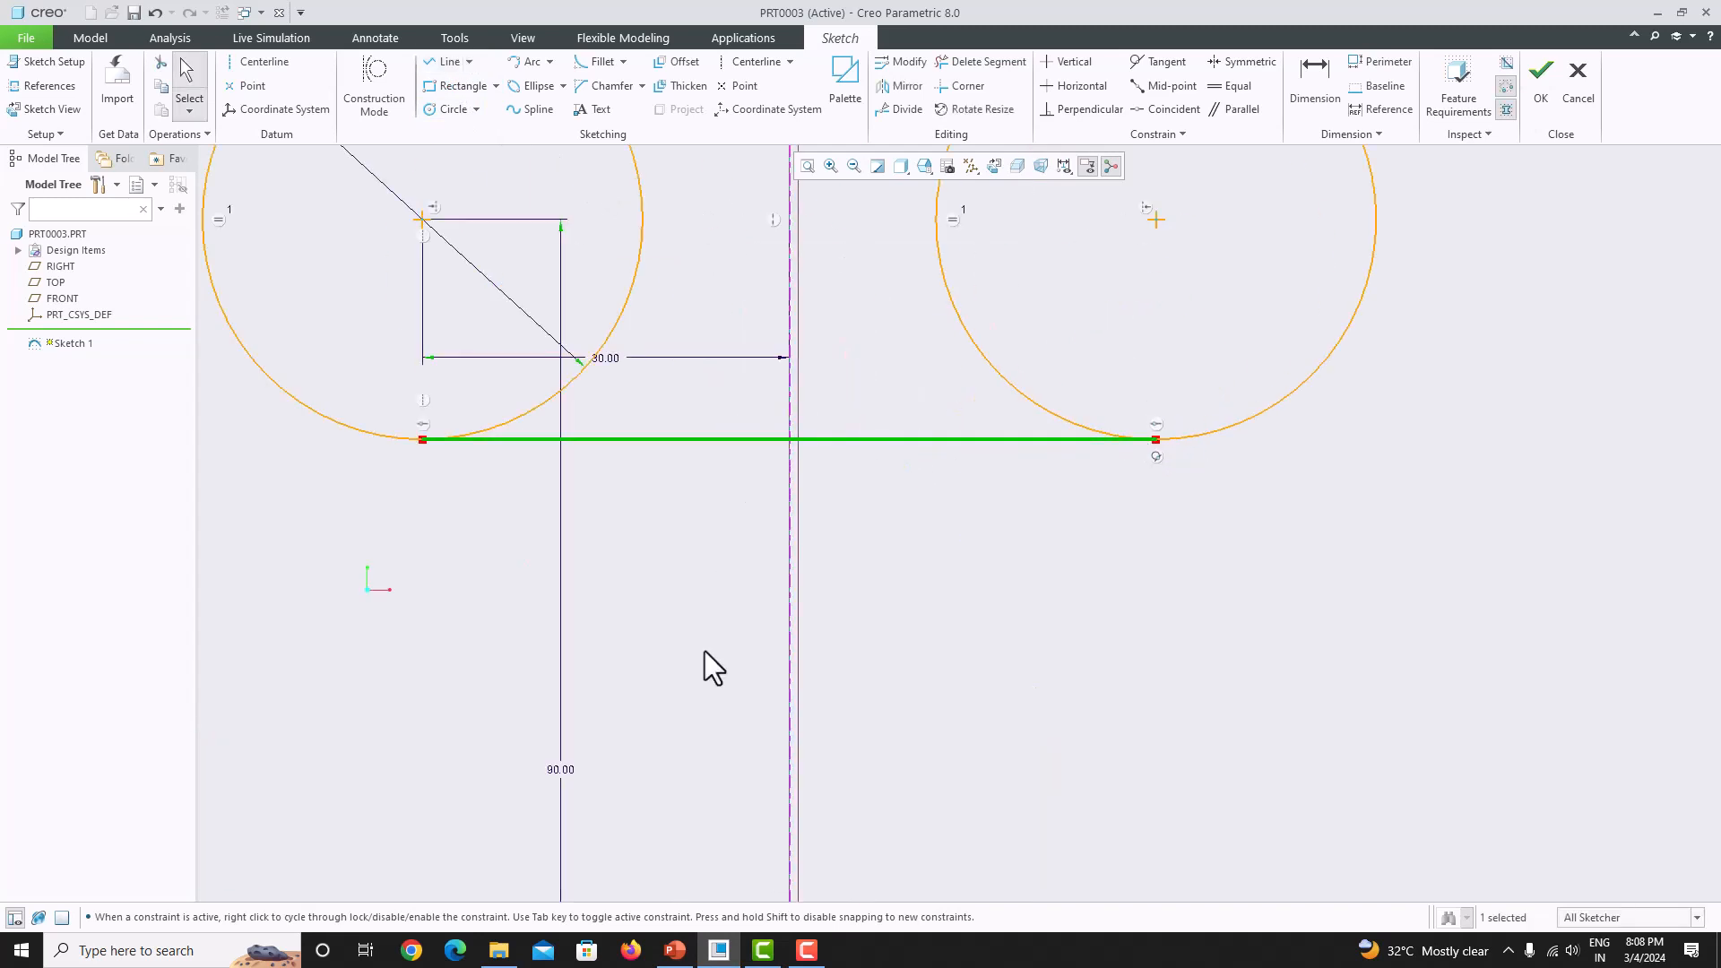
- Recheck the drawing in PowerPoint and, in Creo, draw a horizontal line about 27 mm long between the circles' facing sides, above the lower line
click(675, 950)
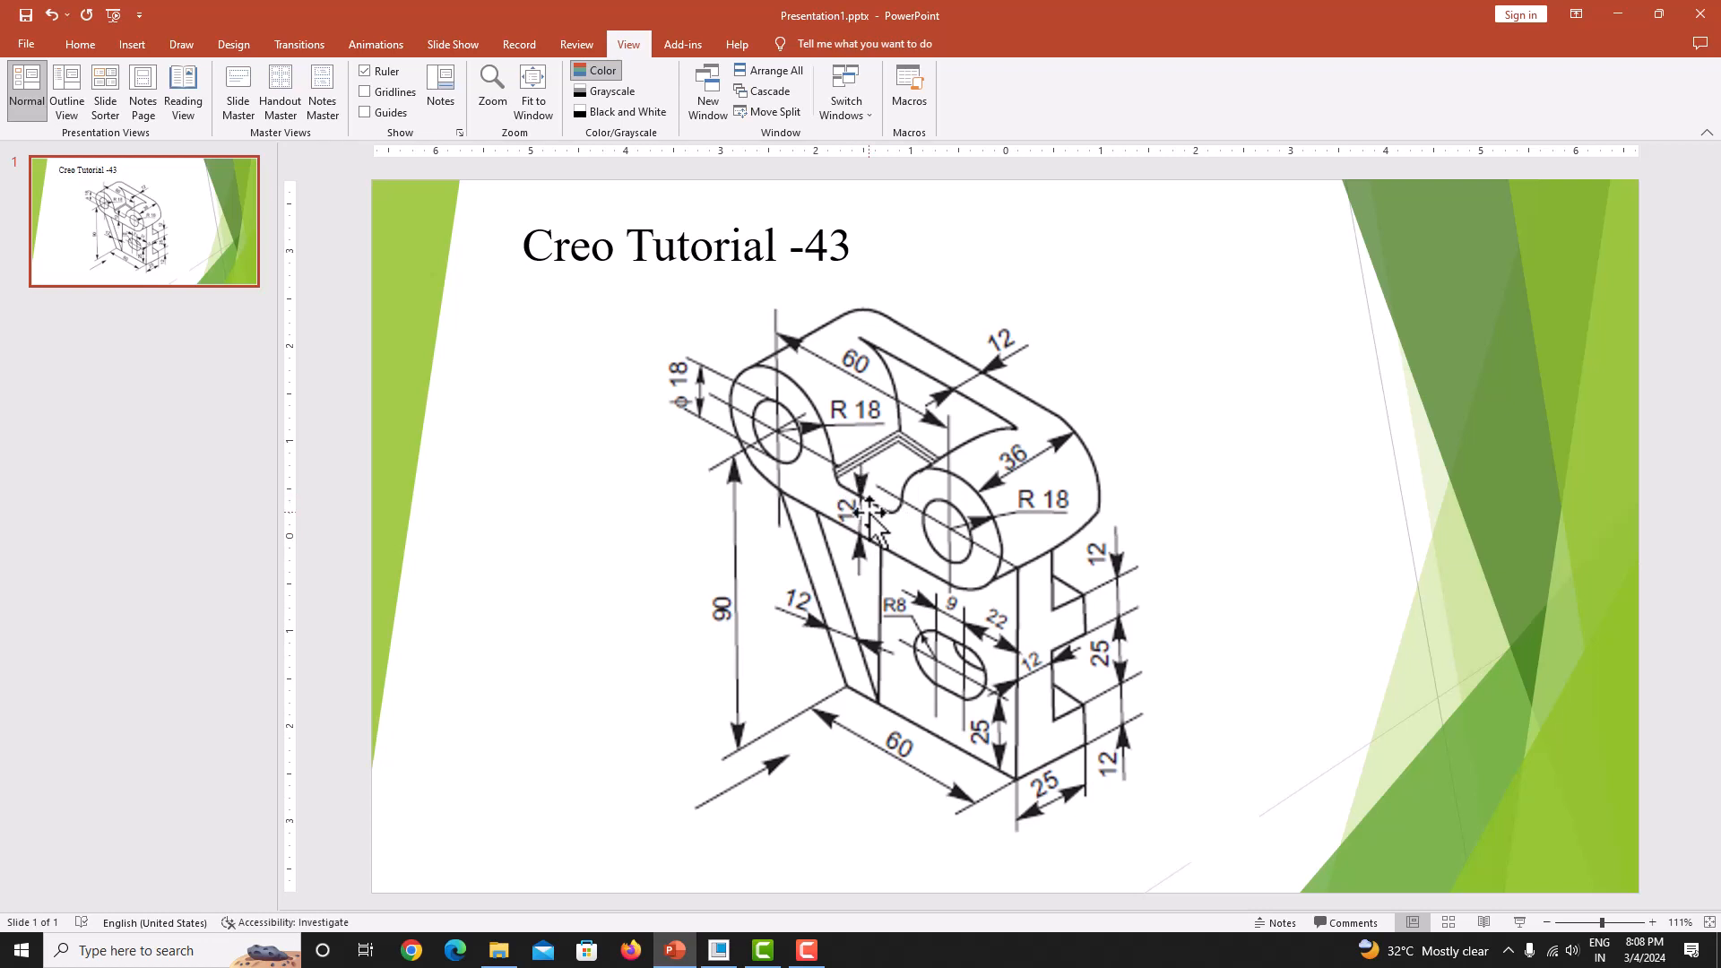
click(721, 950)
click(448, 62)
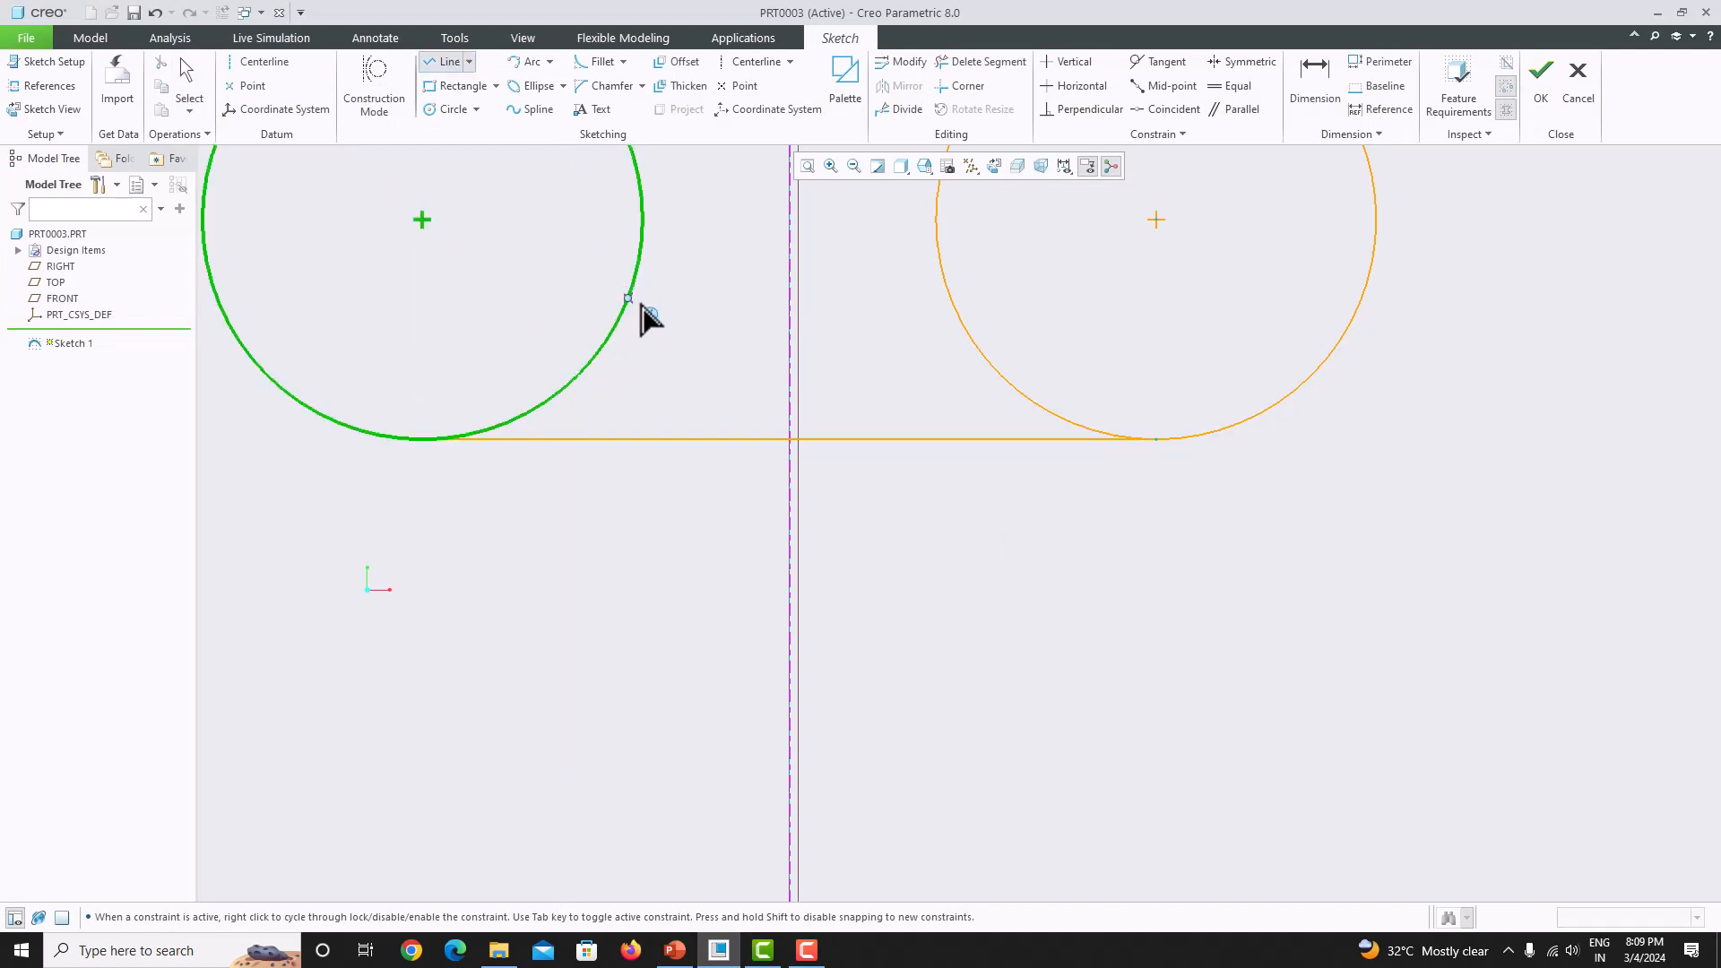
click(628, 303)
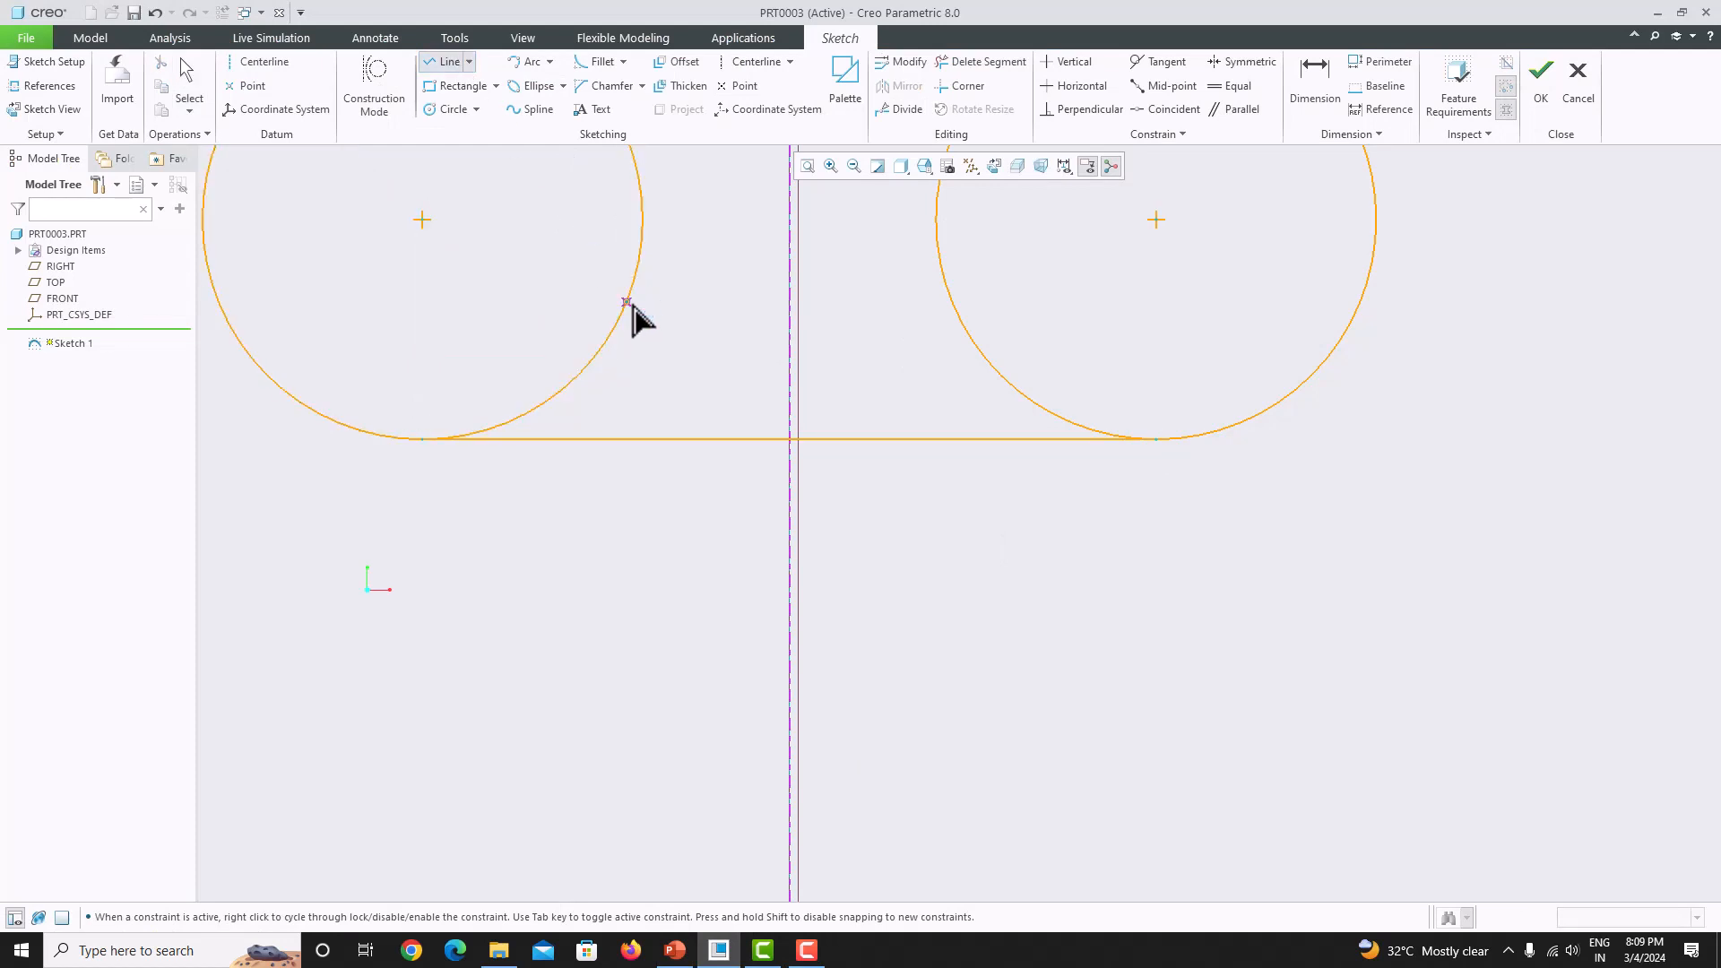
click(952, 303)
middle_click(873, 273)
scroll(839, 353, up, 2)
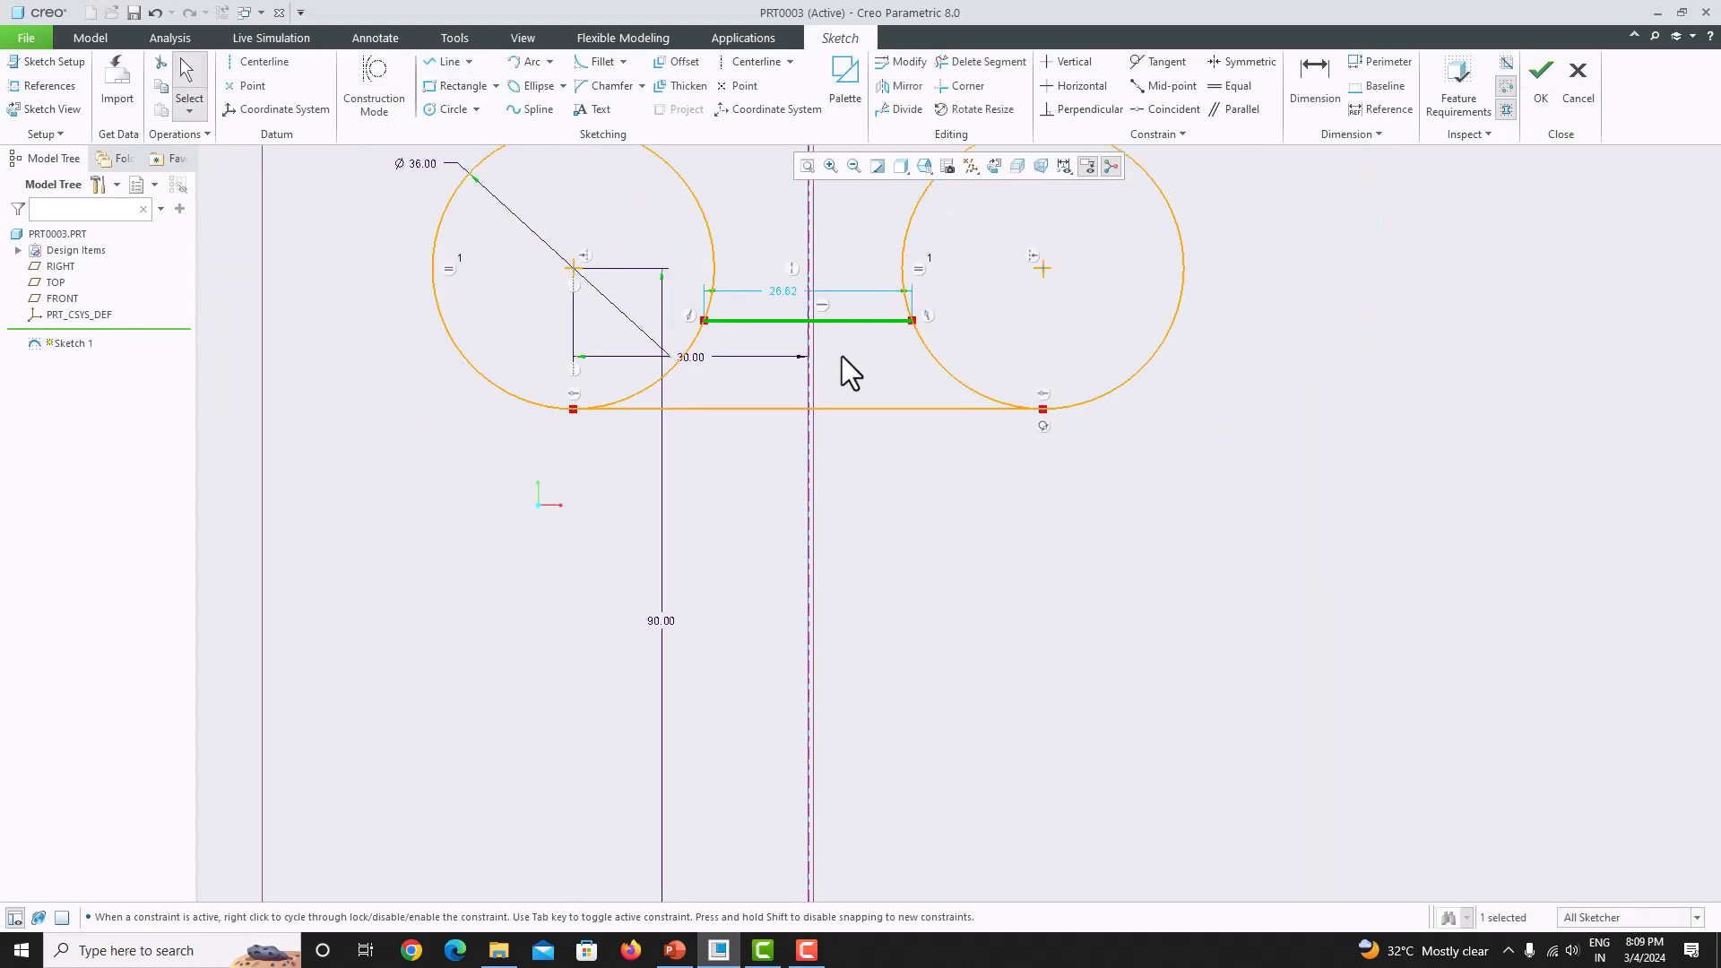
- Dimension the distance between the two horizontal lines and set it to 12 mm
click(1328, 75)
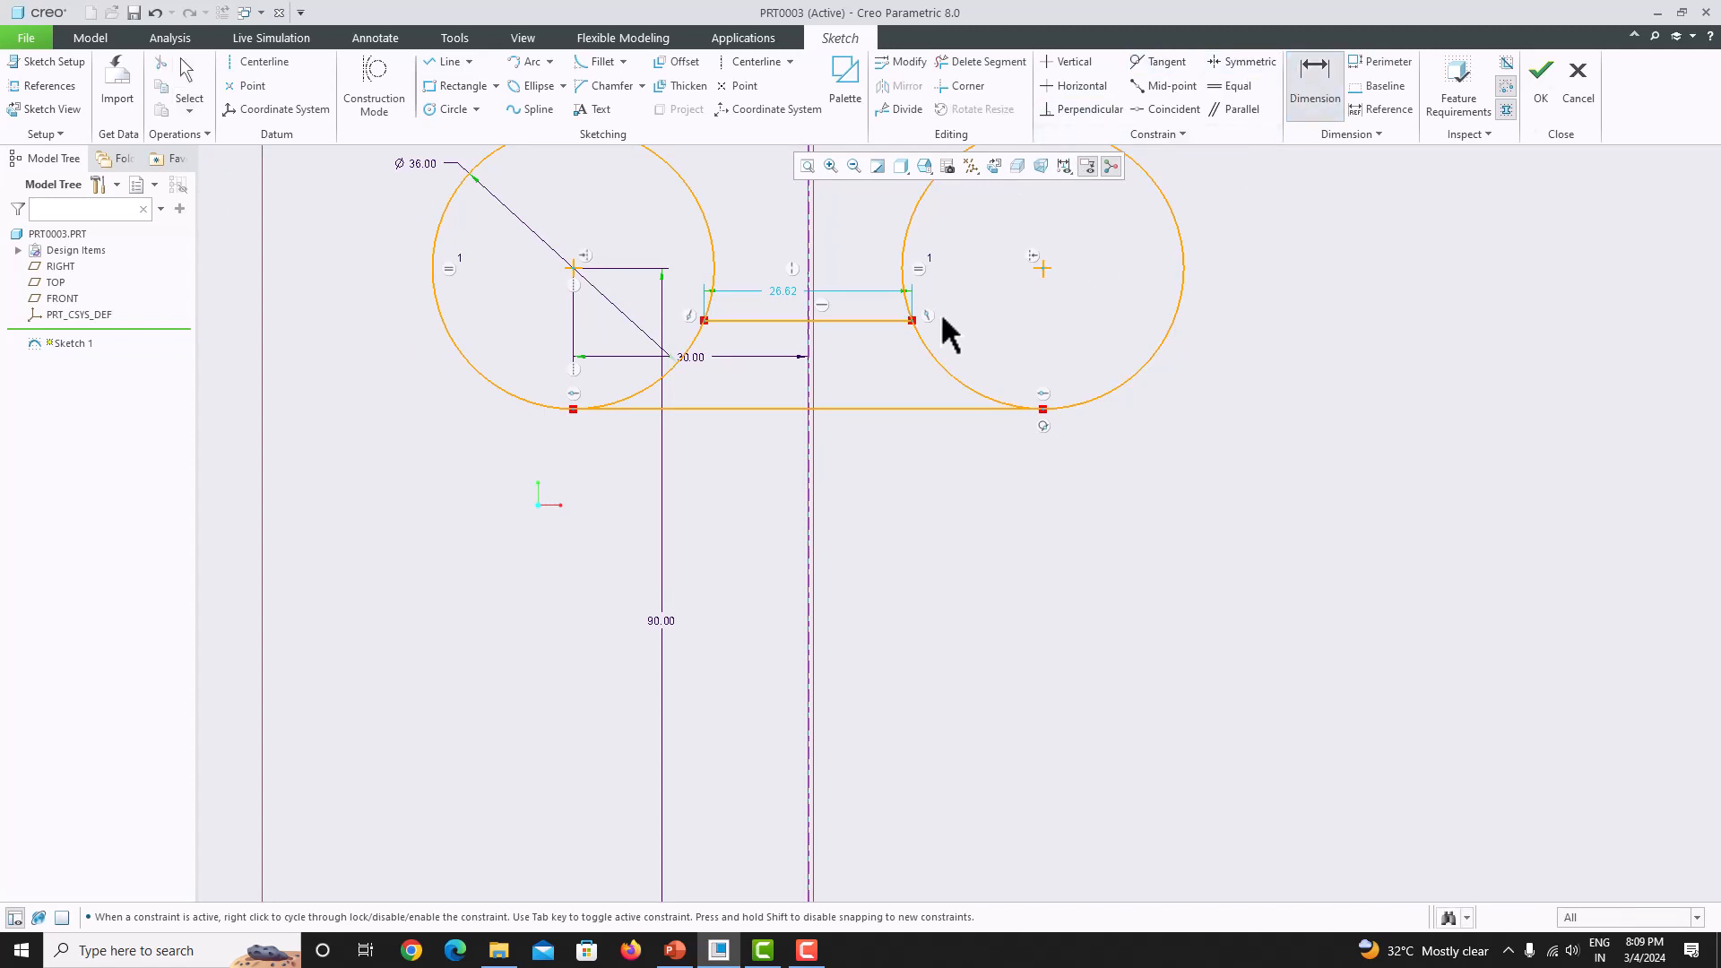
click(832, 320)
click(859, 409)
middle_click(868, 370)
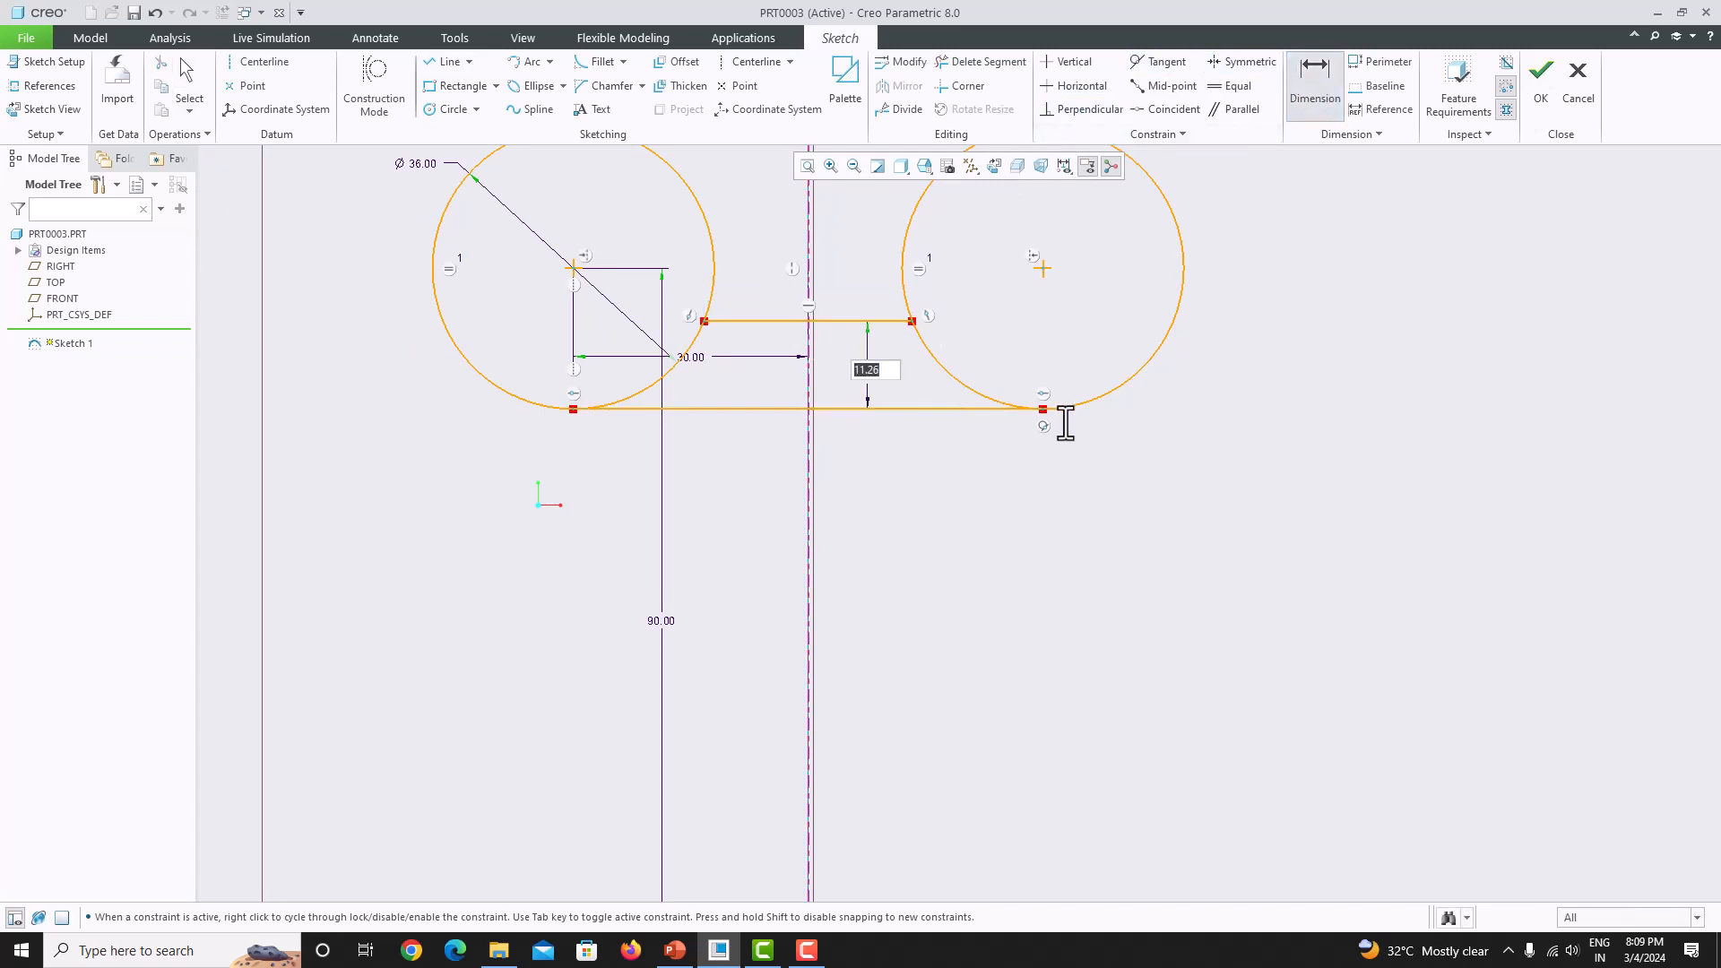
key(Return)
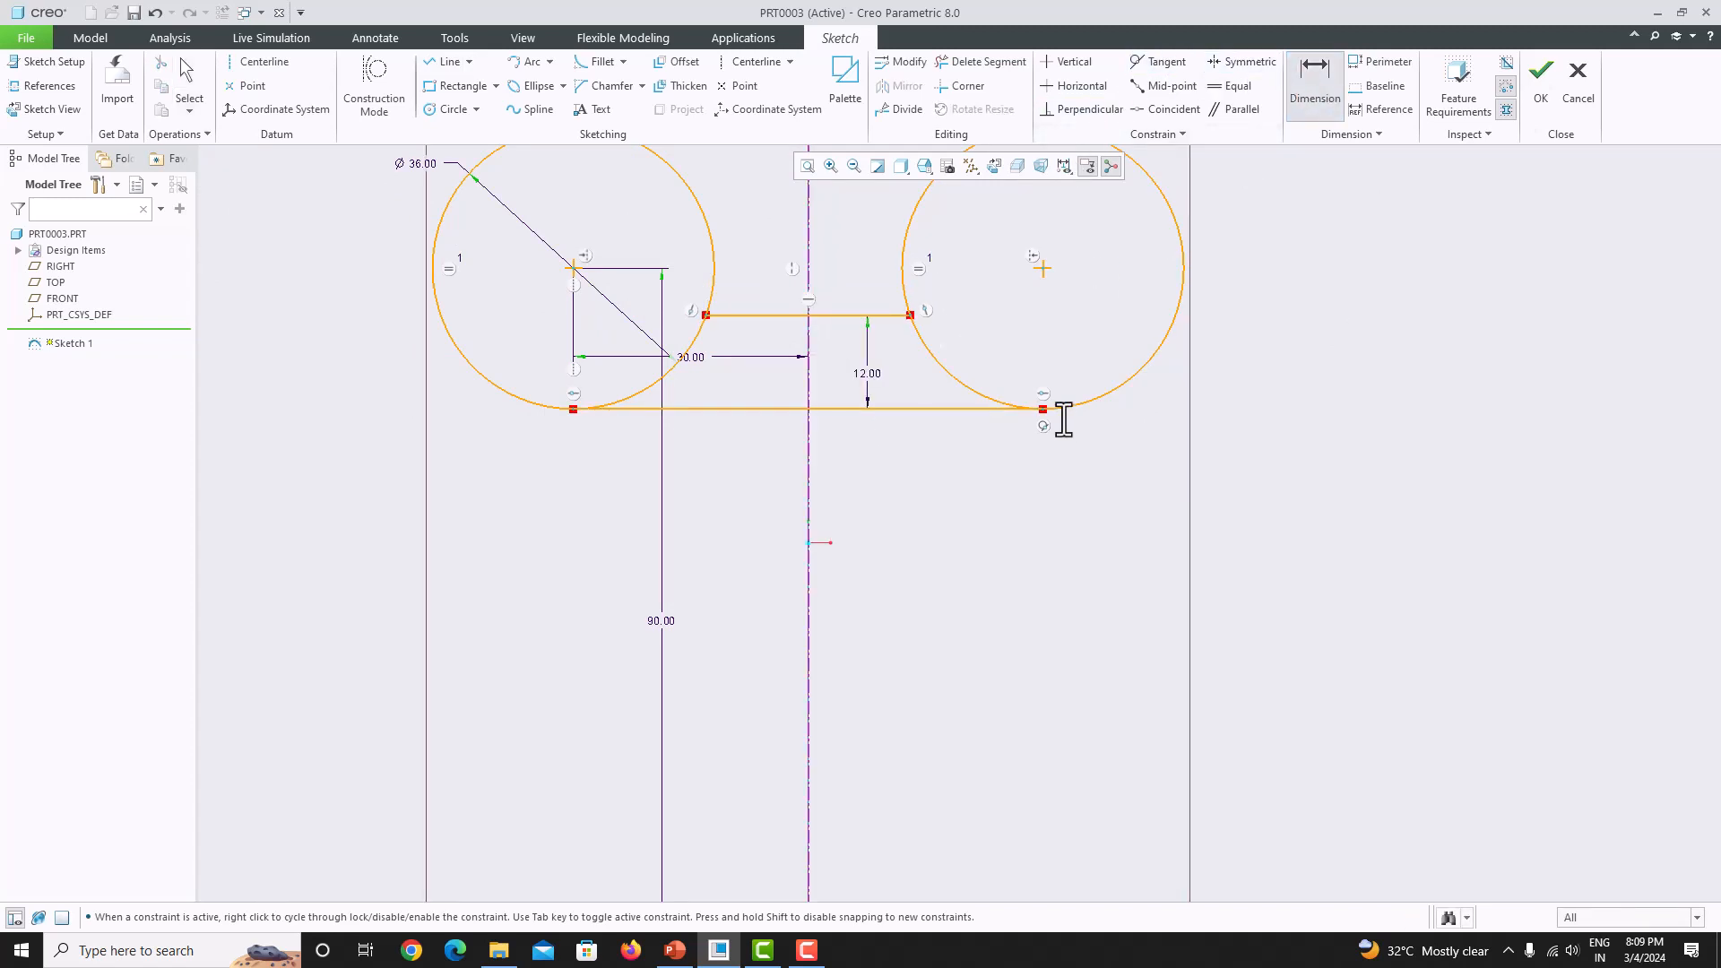
- Trim away both circles' inner arcs between the two horizontal lines, leaving one closed outline, and finish the sketch
click(965, 63)
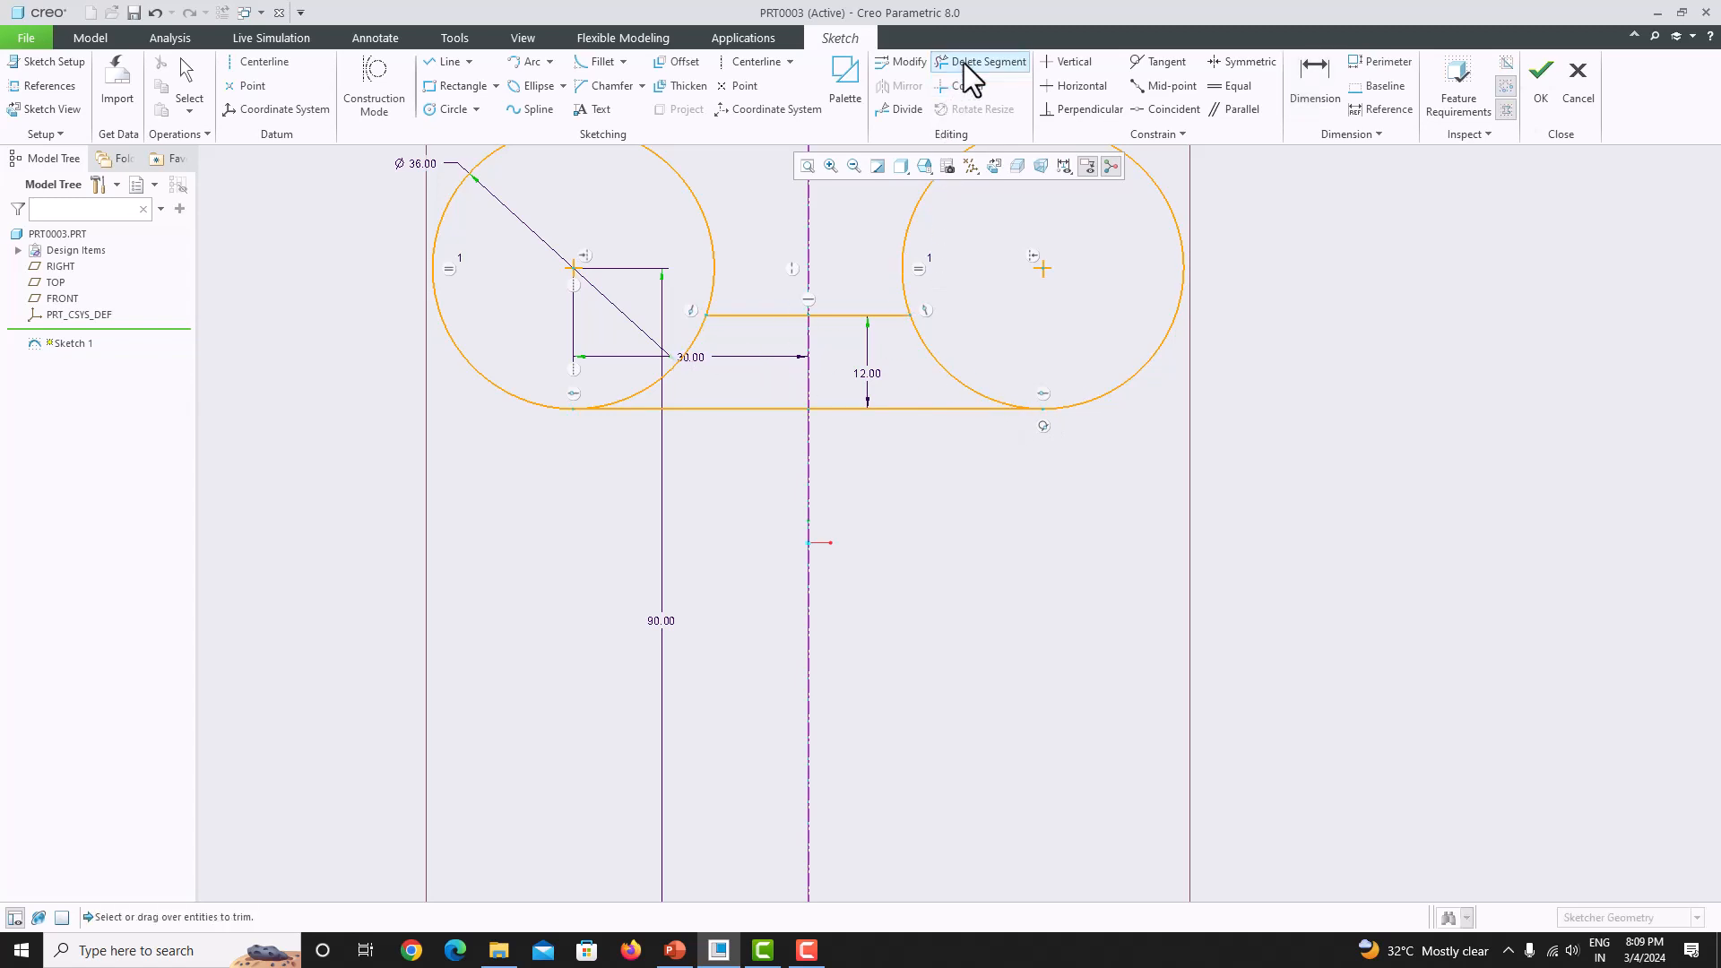
mouse_move(652, 321)
mouse_down()
mouse_move(717, 373)
mouse_move(895, 362)
mouse_up()
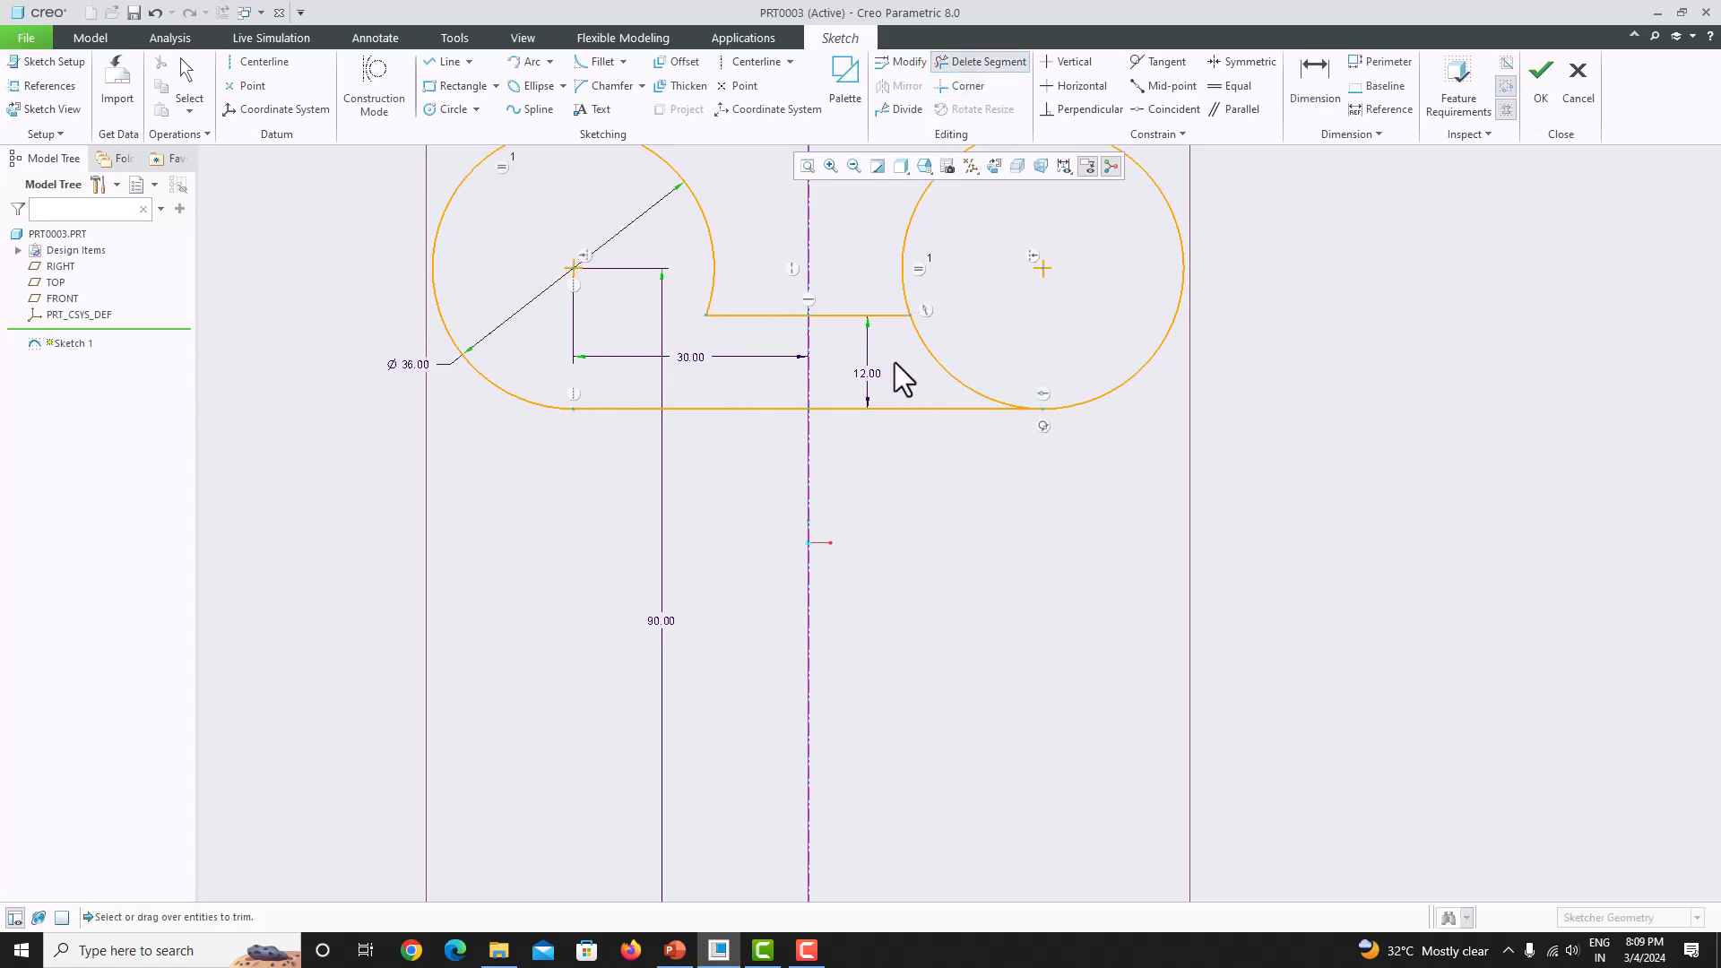
click(993, 355)
middle_click(997, 341)
scroll(980, 385, down, 4)
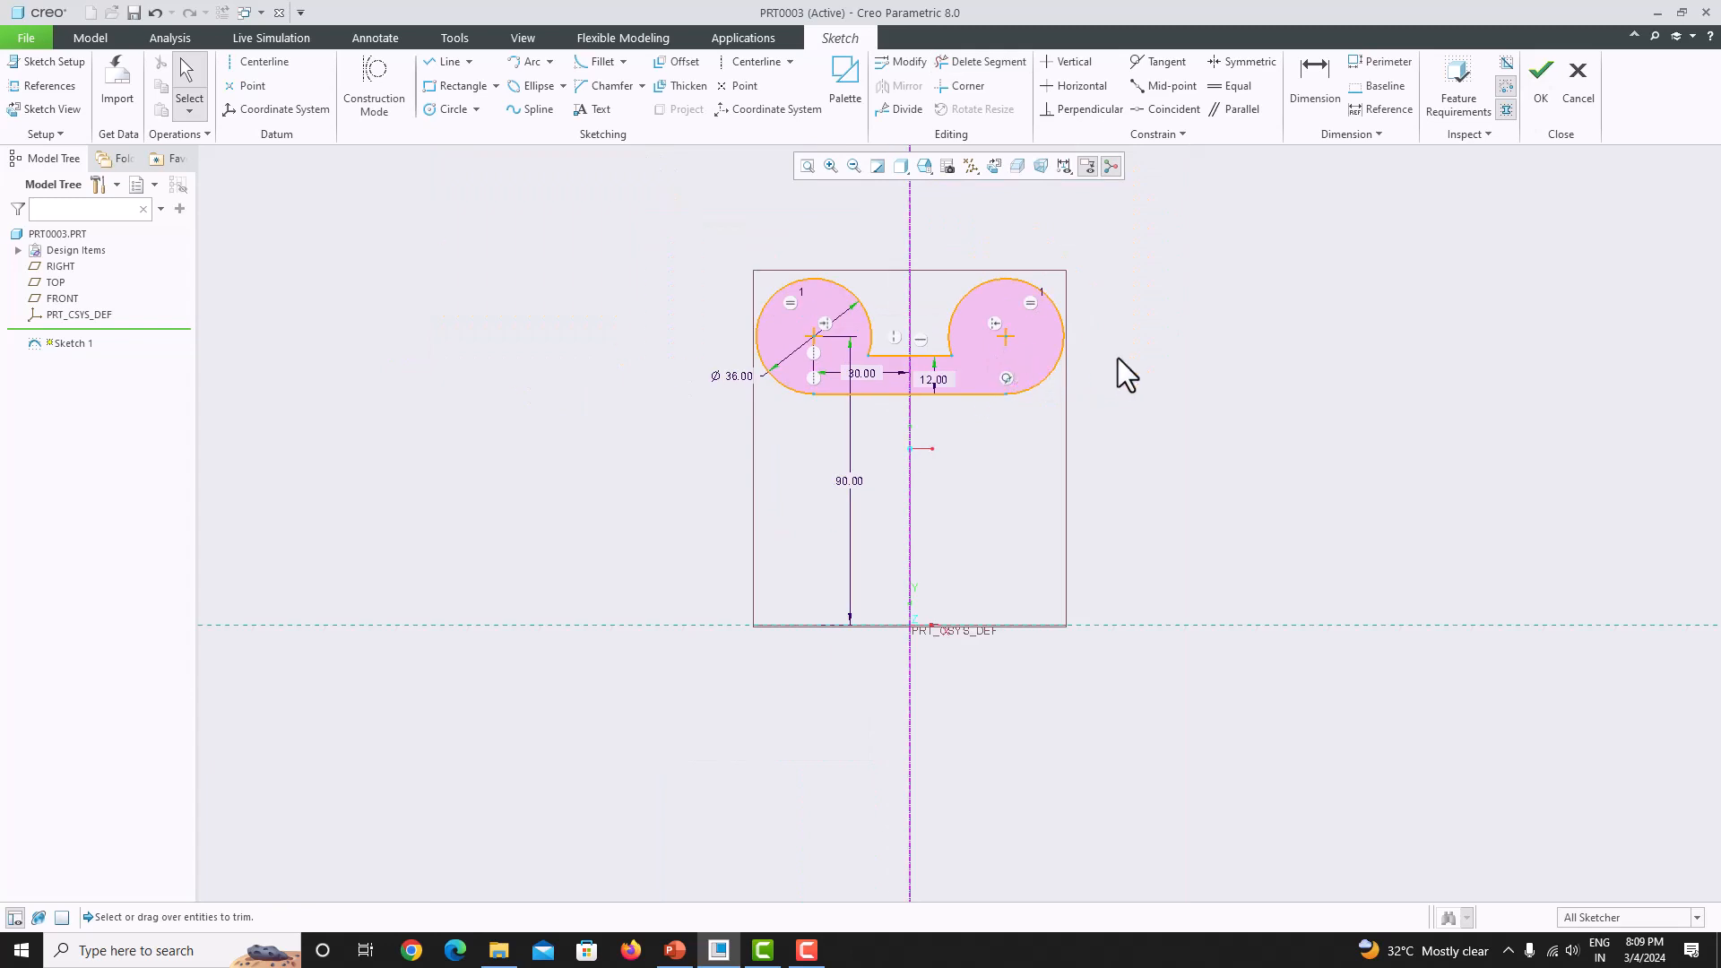
click(1540, 99)
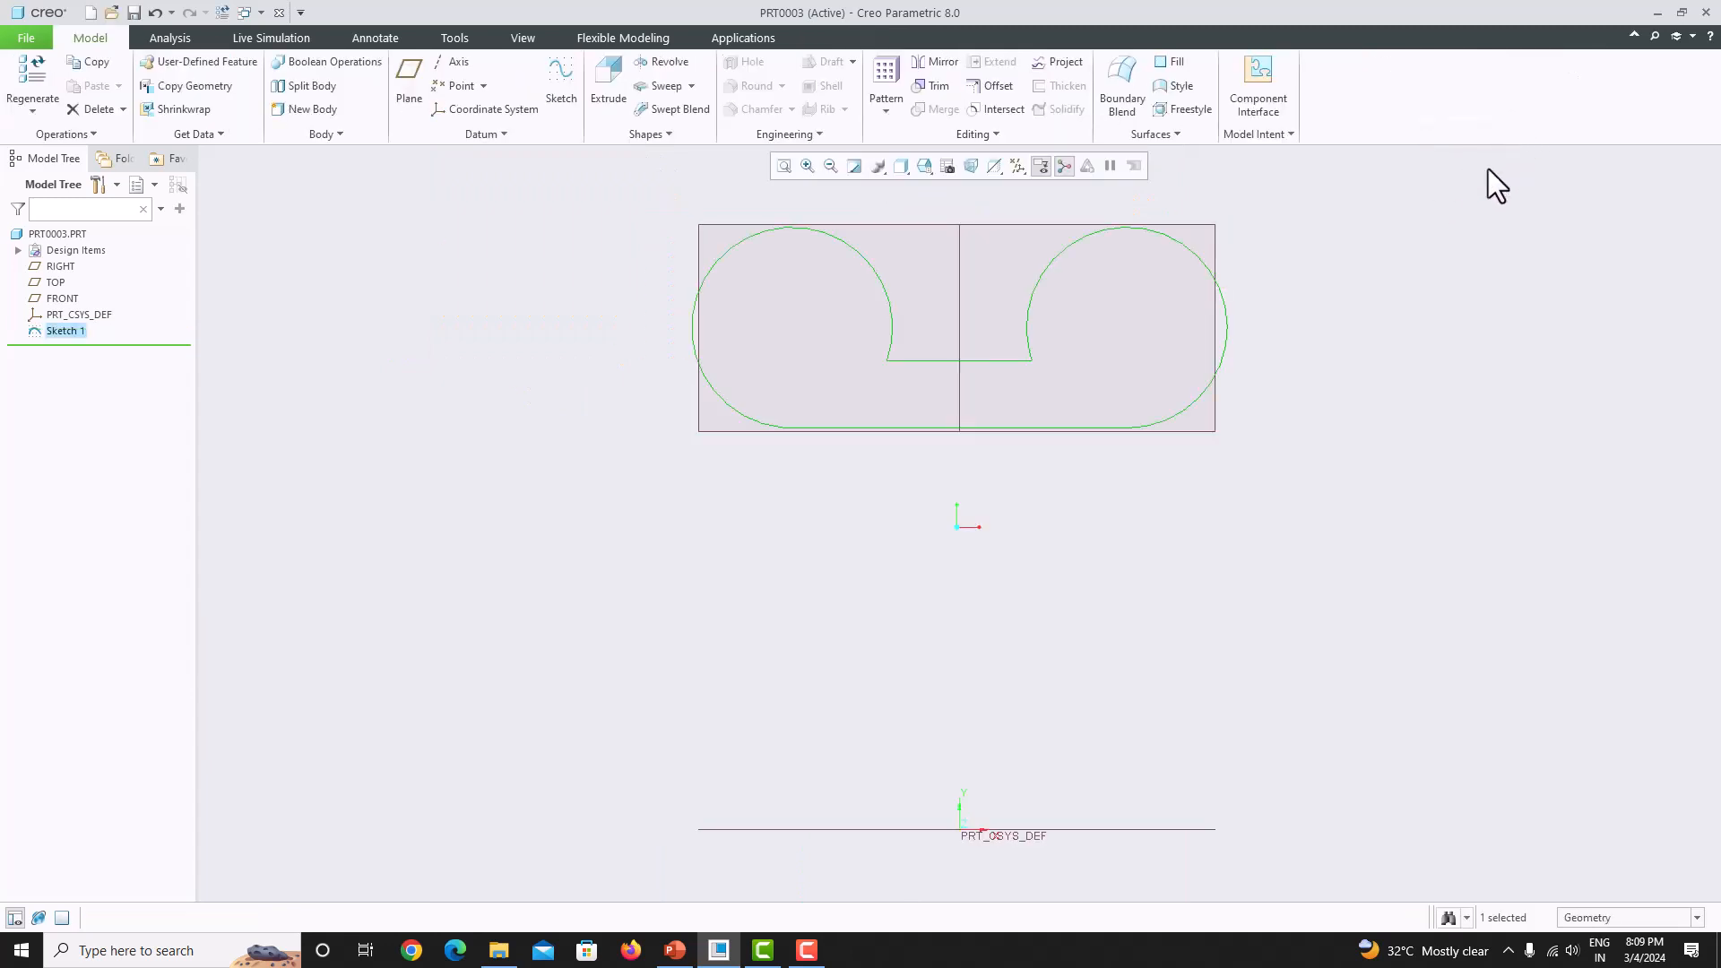
- Extrude the twin-boss profile as a solid 36 mm deep, symmetric about the sketch plane, checking the depth in the PowerPoint drawing
click(607, 89)
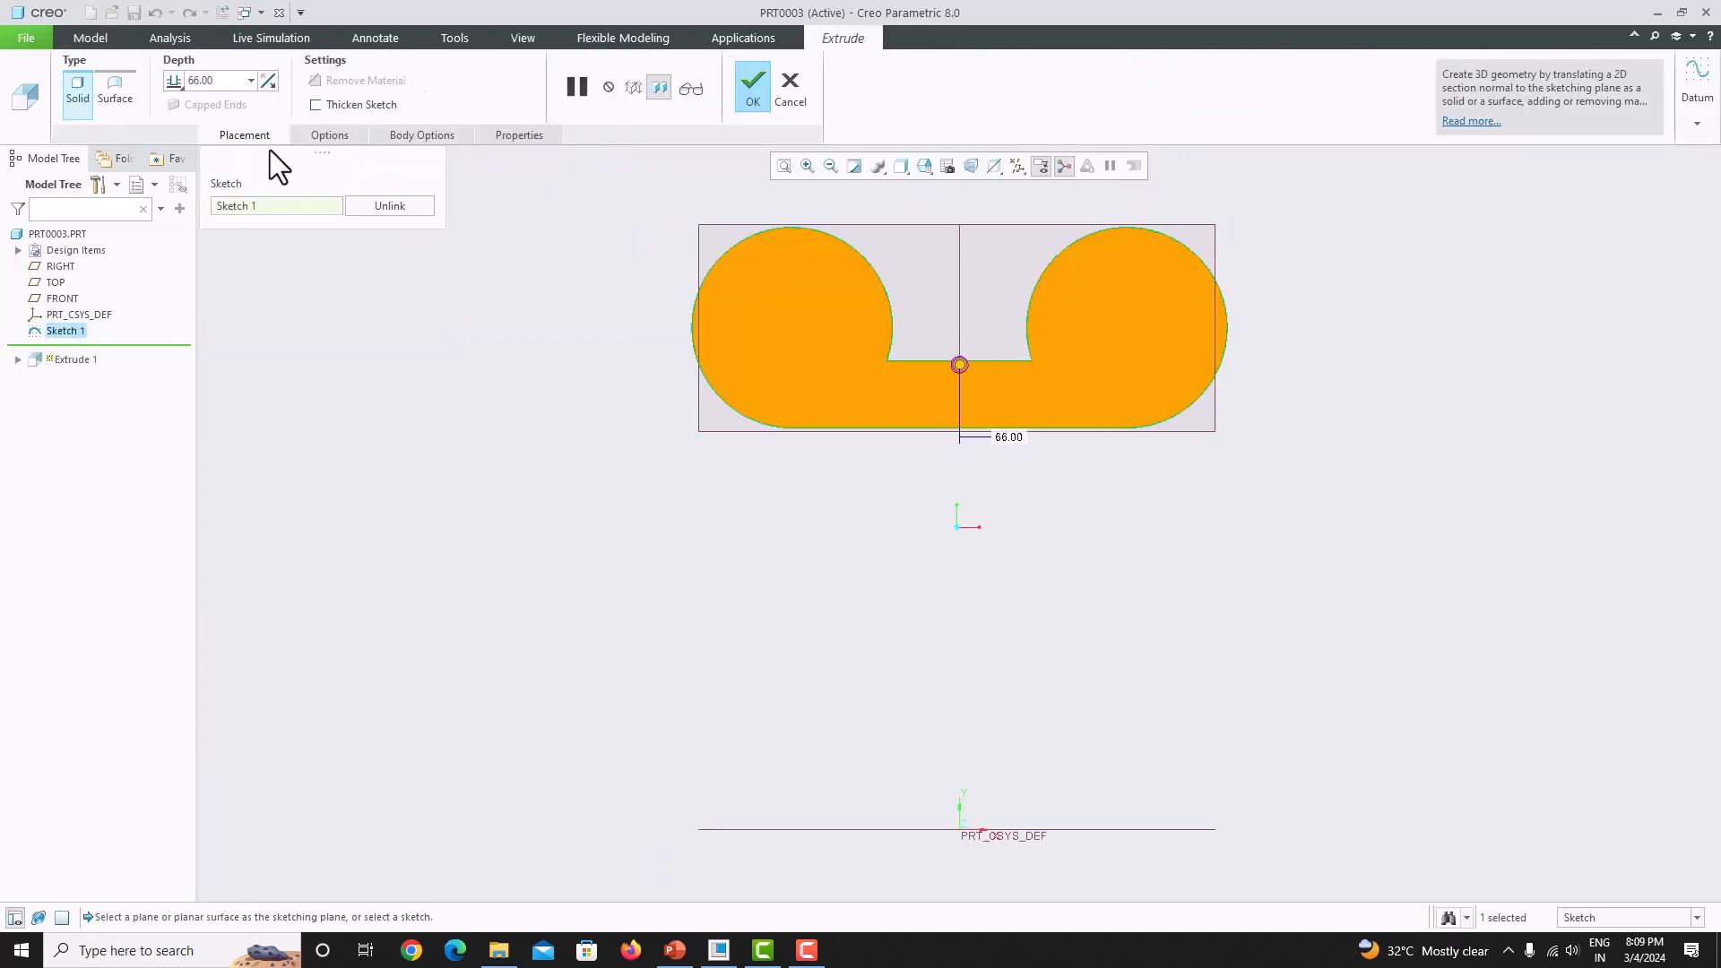
click(175, 83)
click(197, 124)
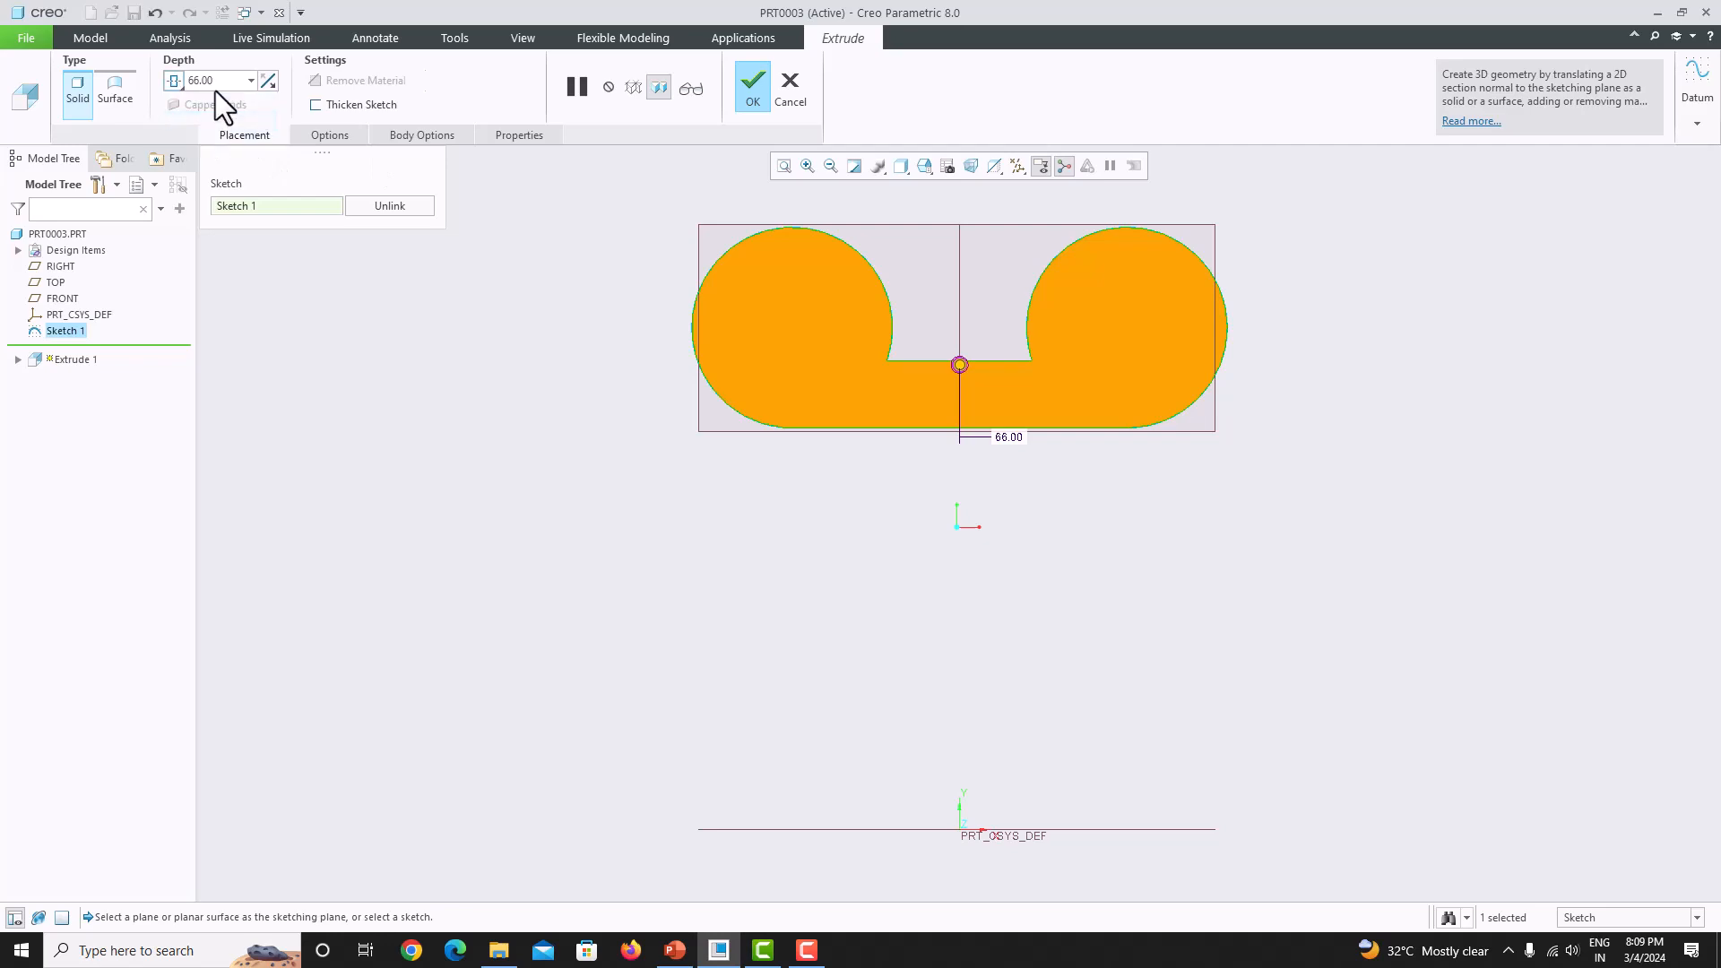
click(674, 949)
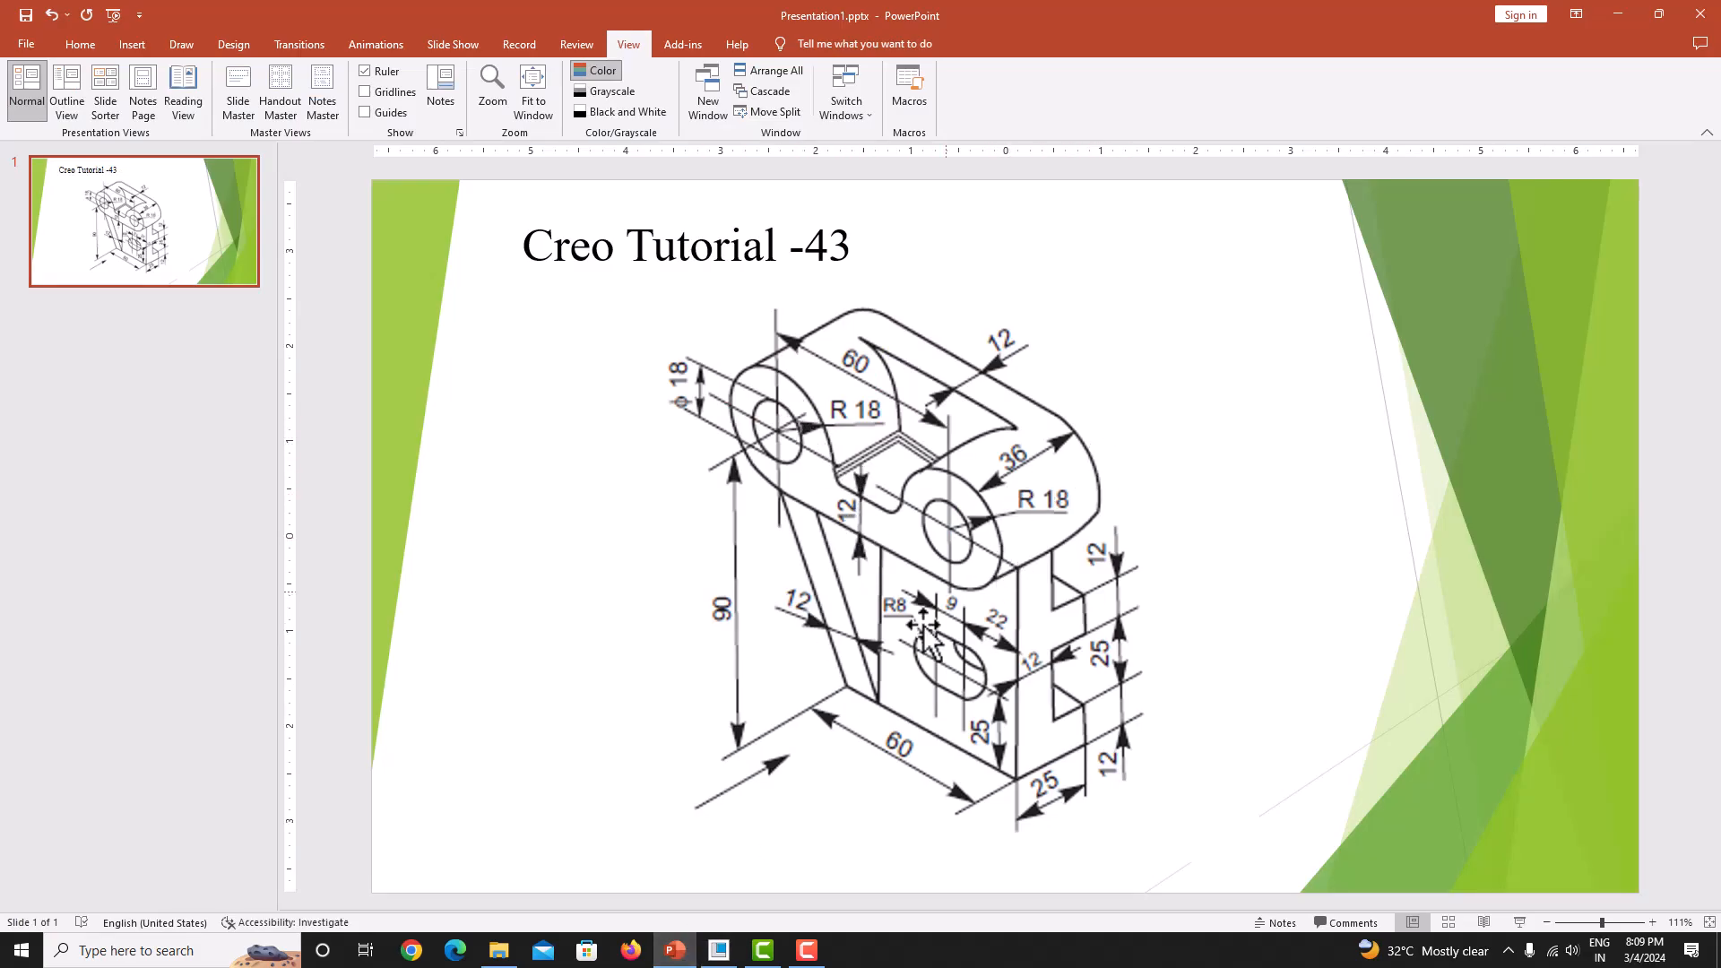
click(730, 948)
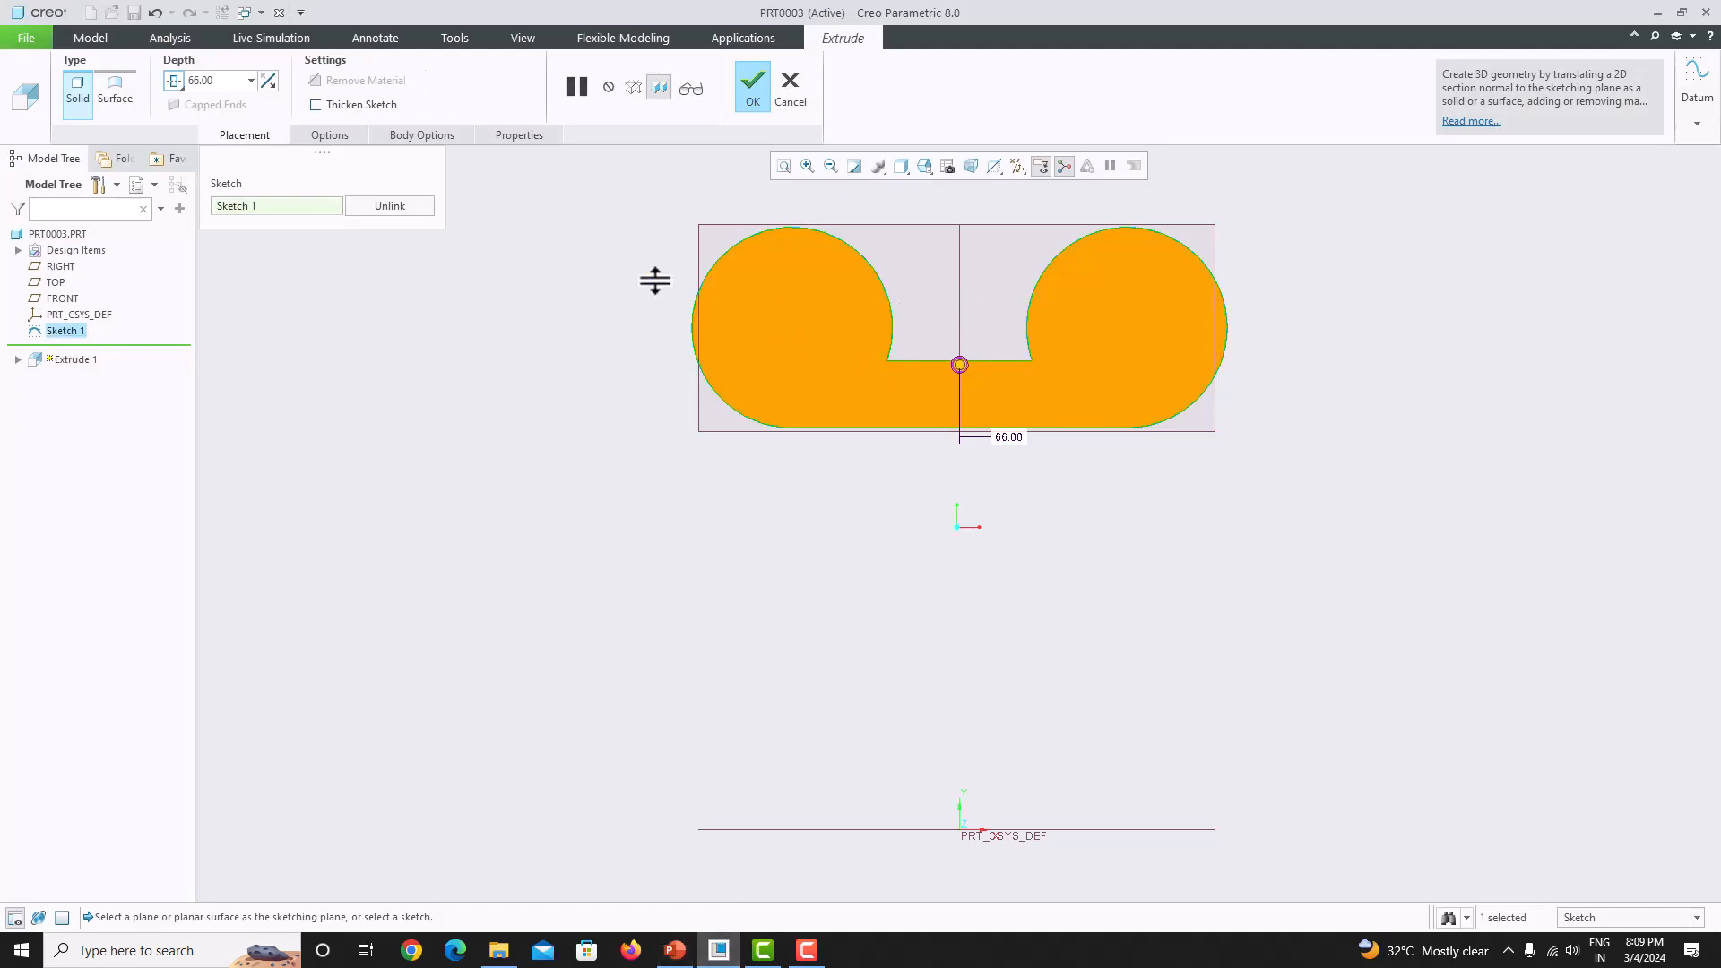
key(ctrl+d)
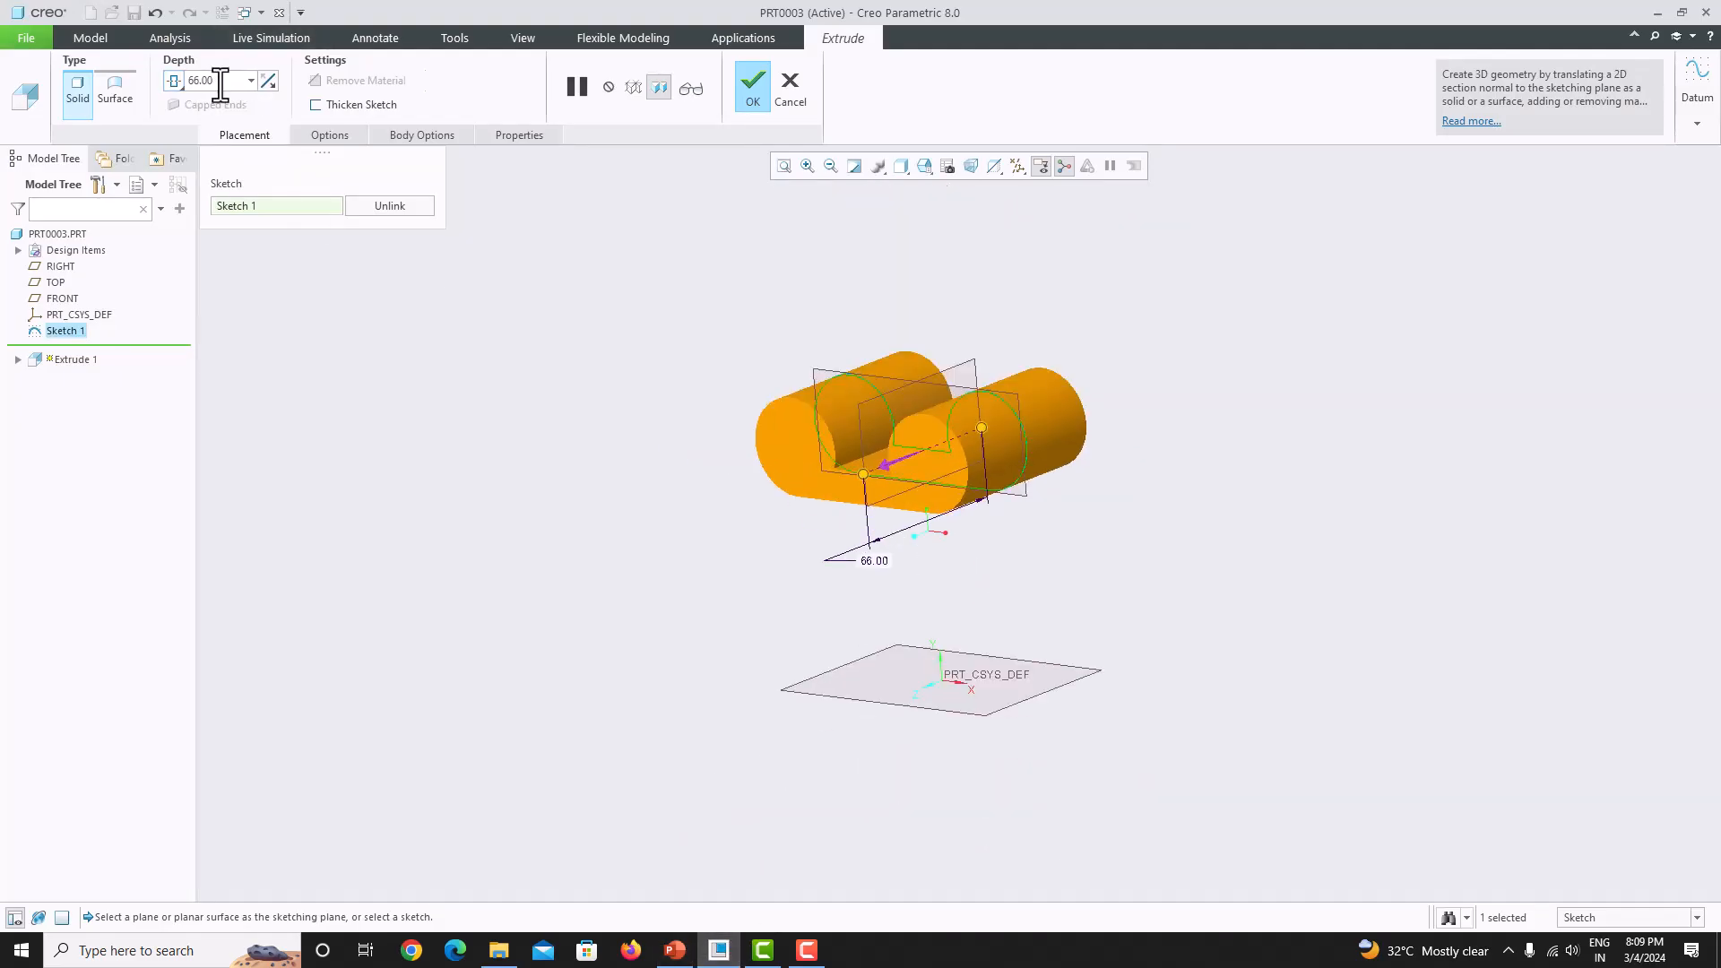
text(36)
key(Return)
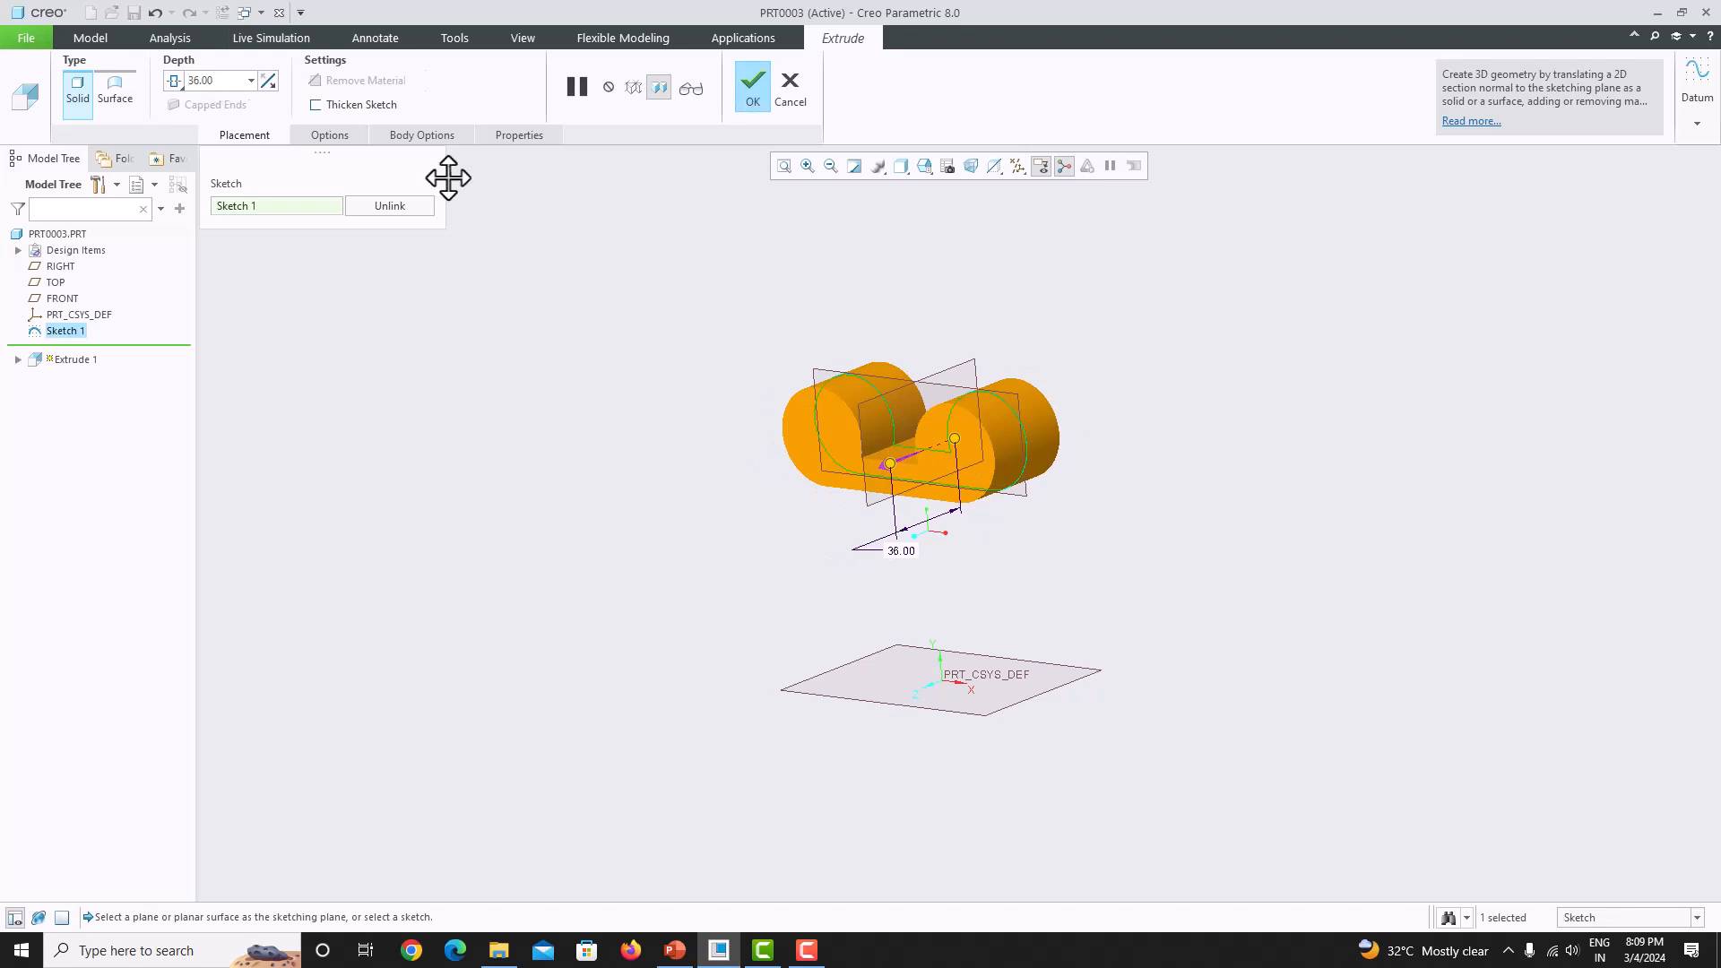
click(749, 84)
- Start a sketch on the rear face of the twin-boss solid, viewed flat, consulting the PowerPoint drawing and returning to Creo
middle_drag(826, 497, 892, 492)
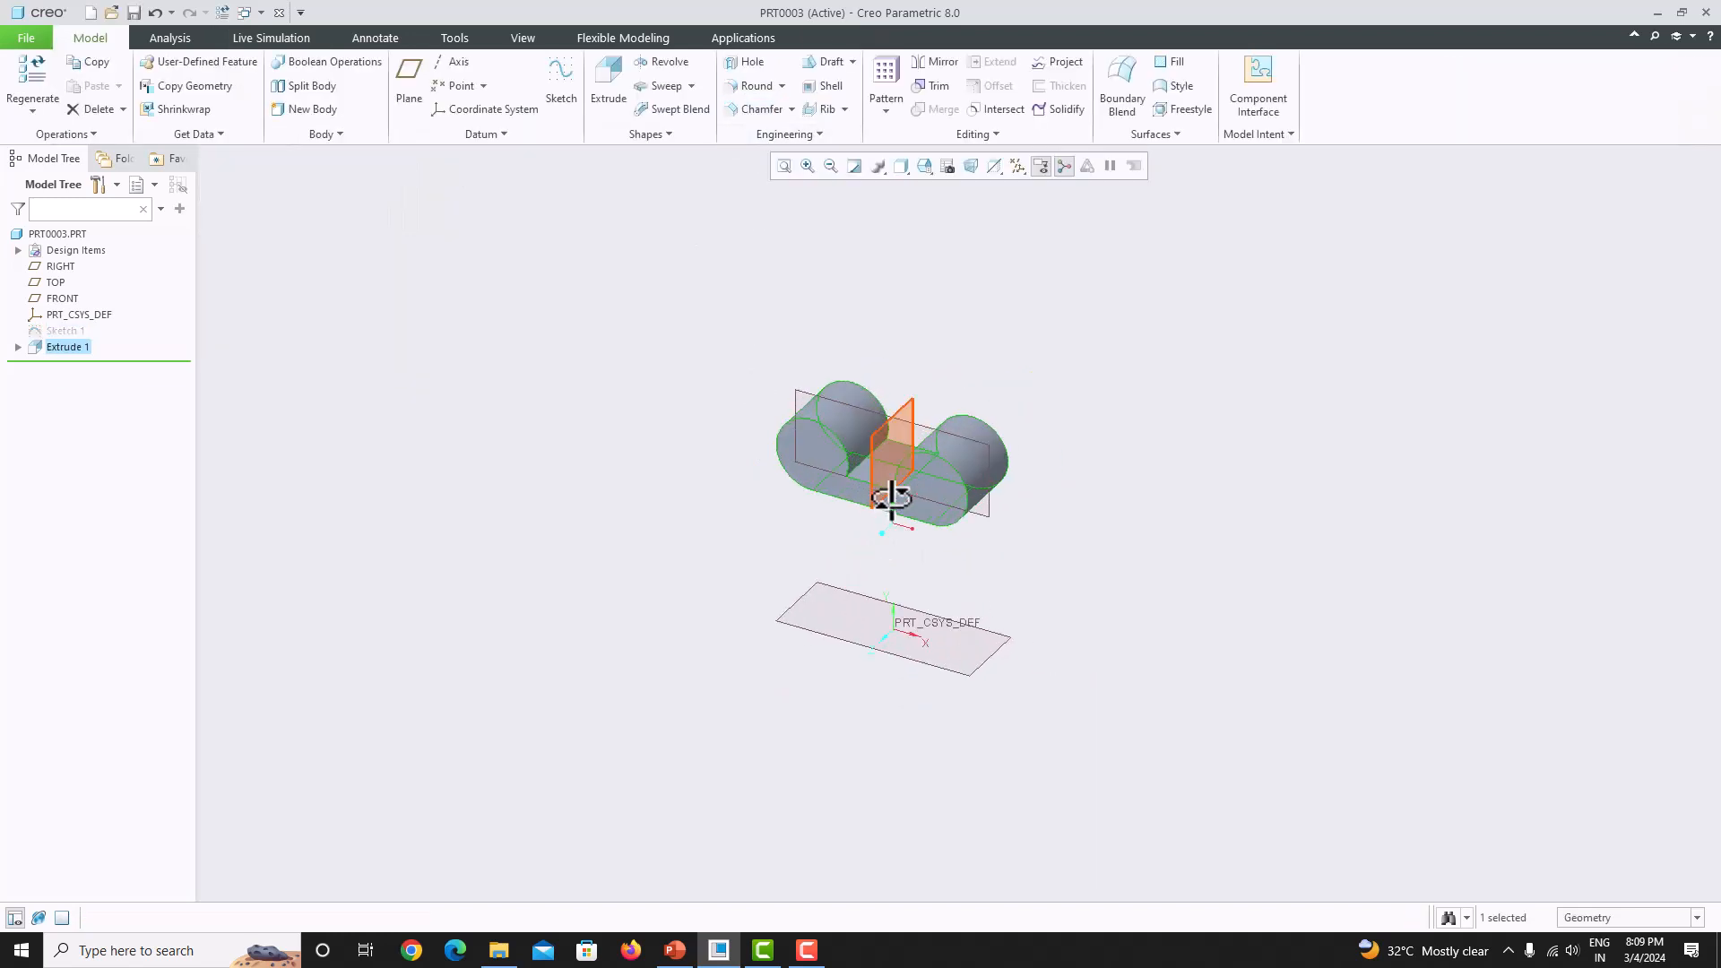
scroll(875, 484, down, 3)
scroll(883, 479, down, 3)
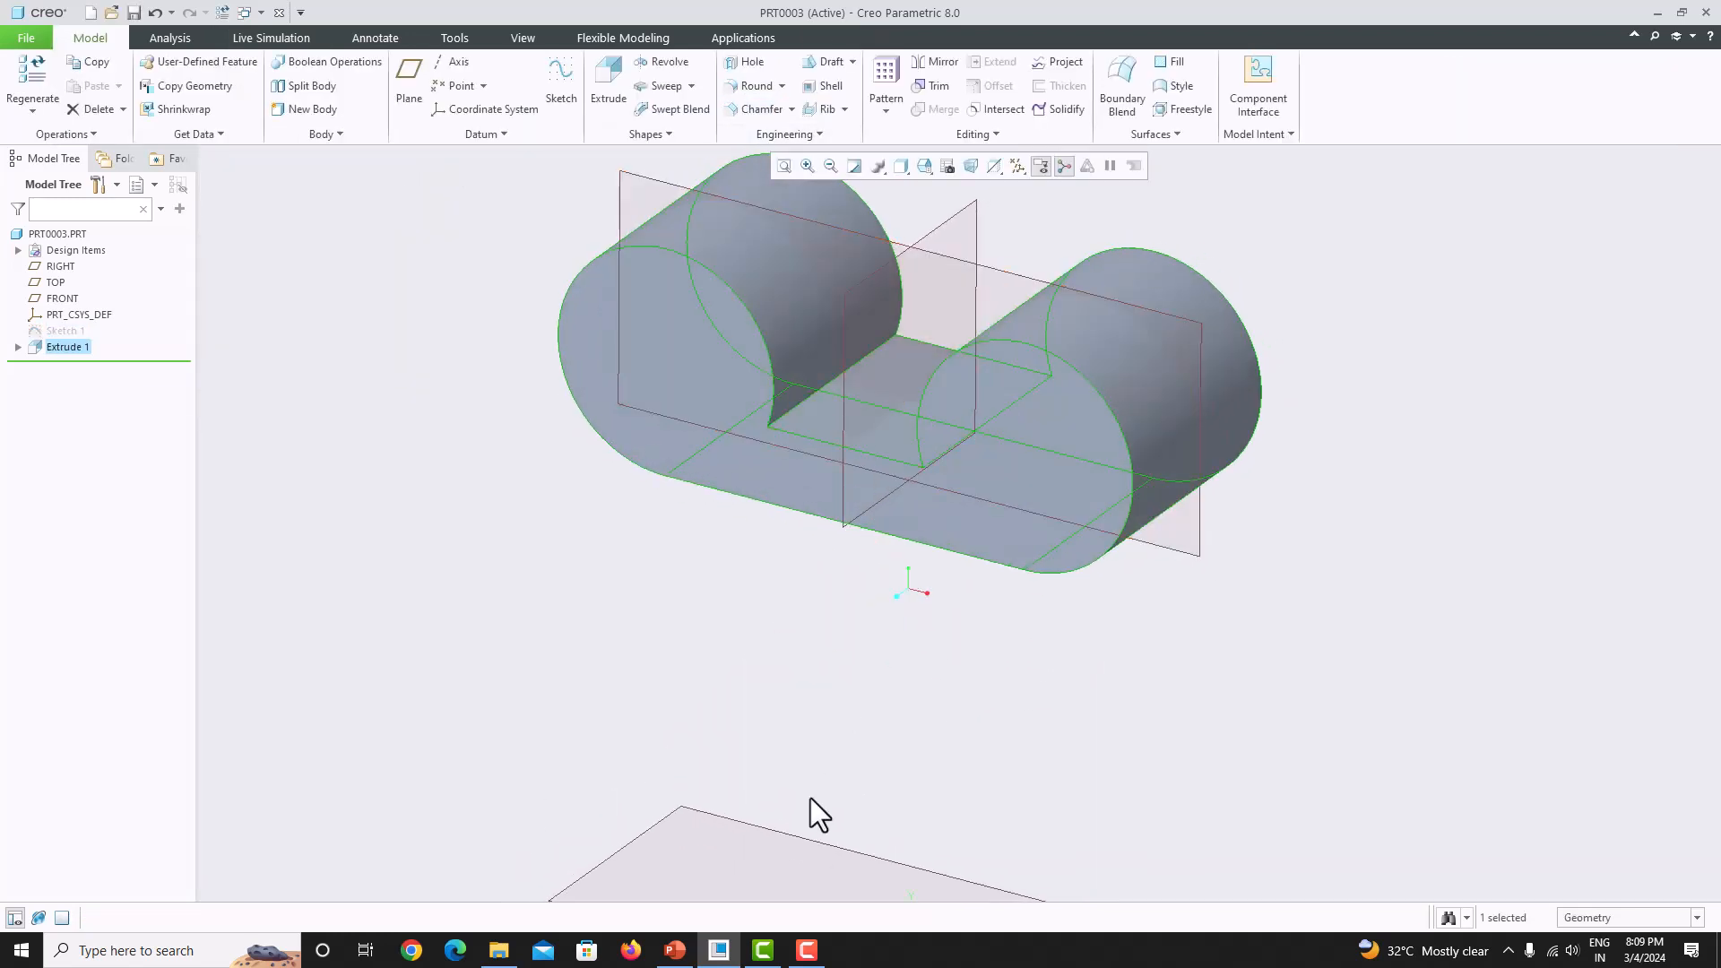
click(678, 950)
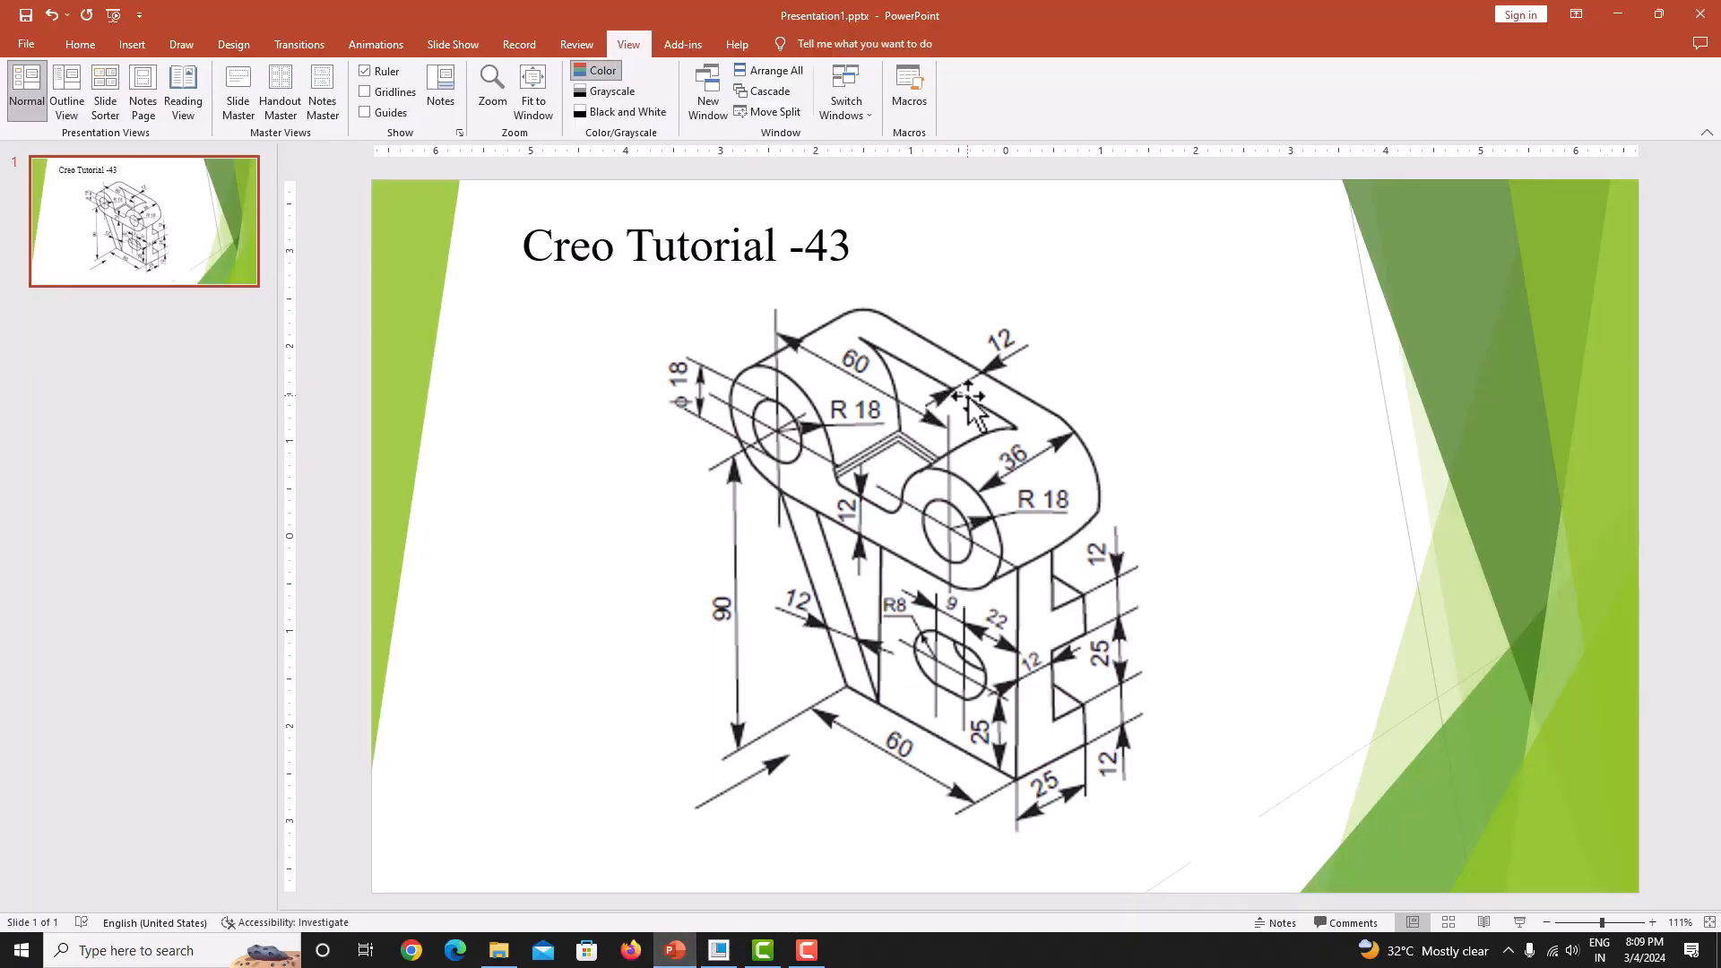
click(766, 950)
middle_drag(922, 628, 823, 600)
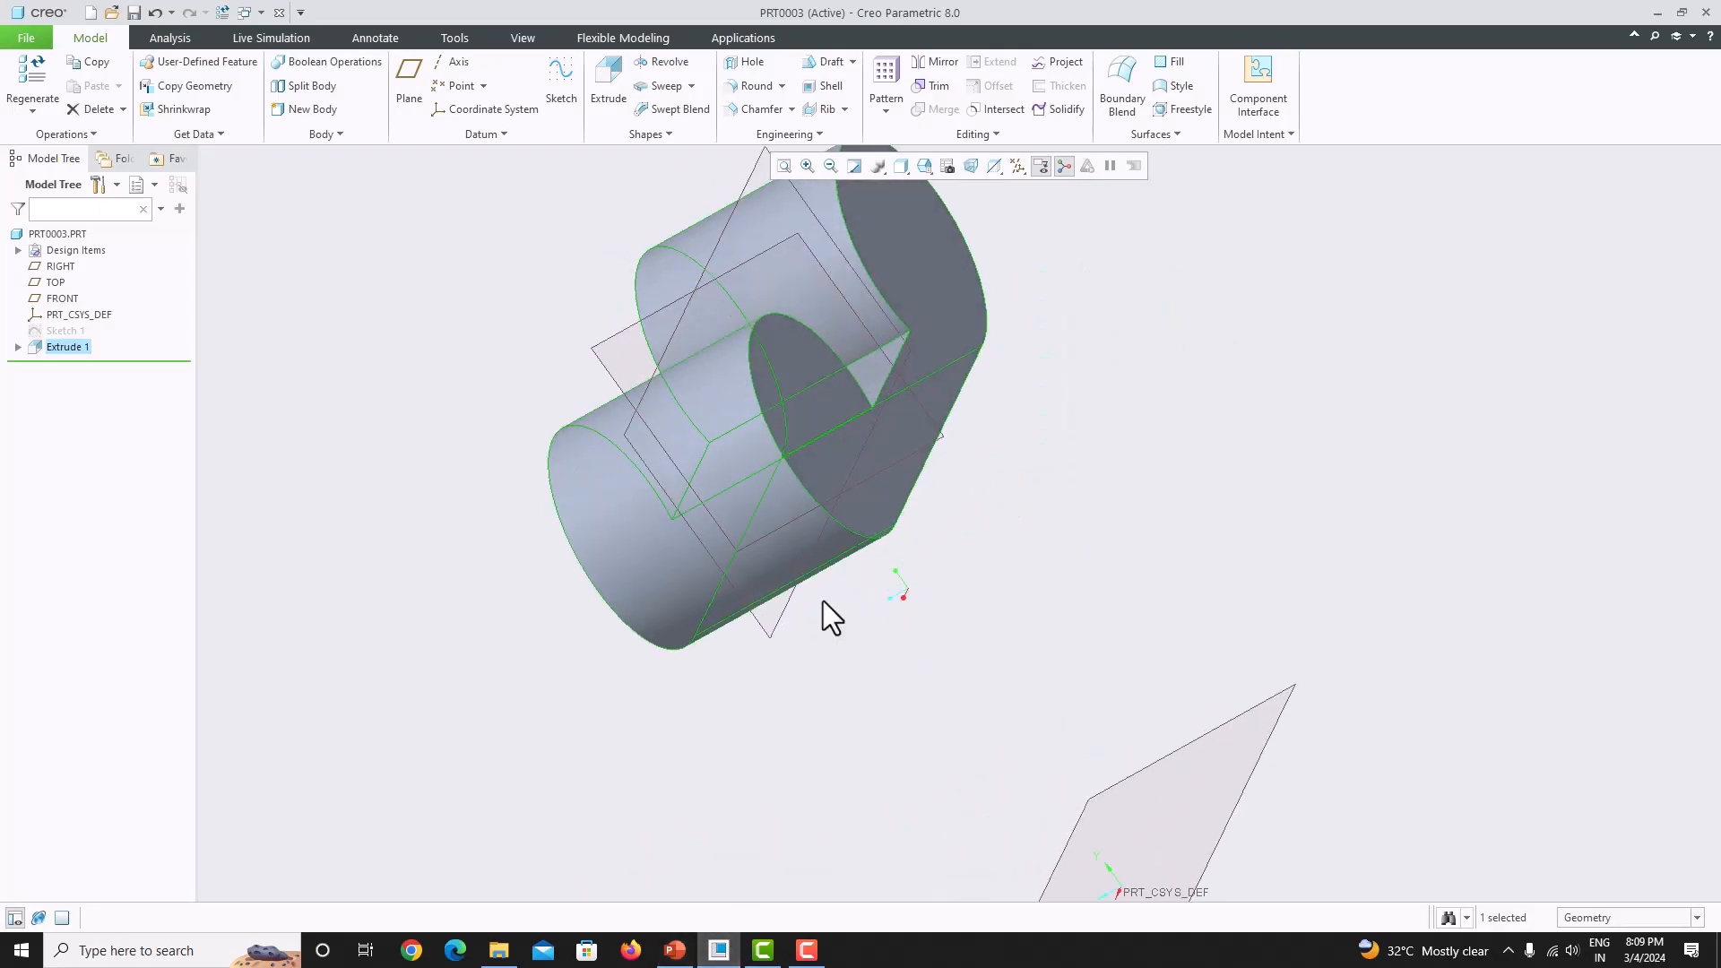
click(927, 259)
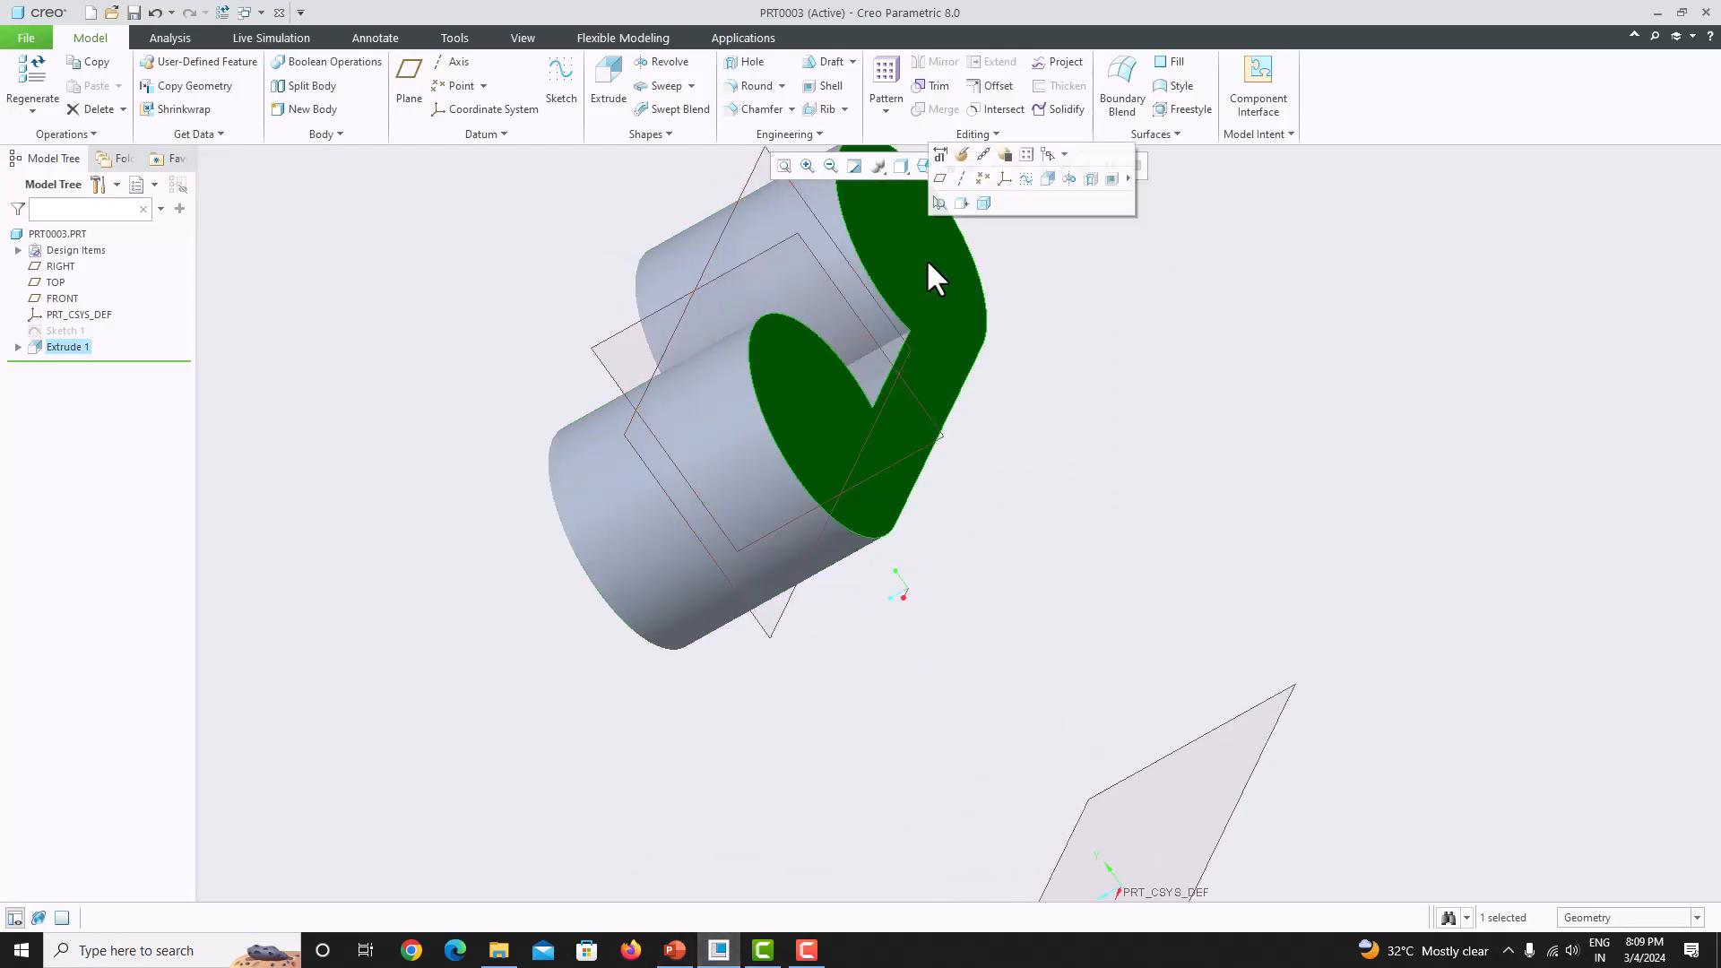
click(561, 89)
click(993, 166)
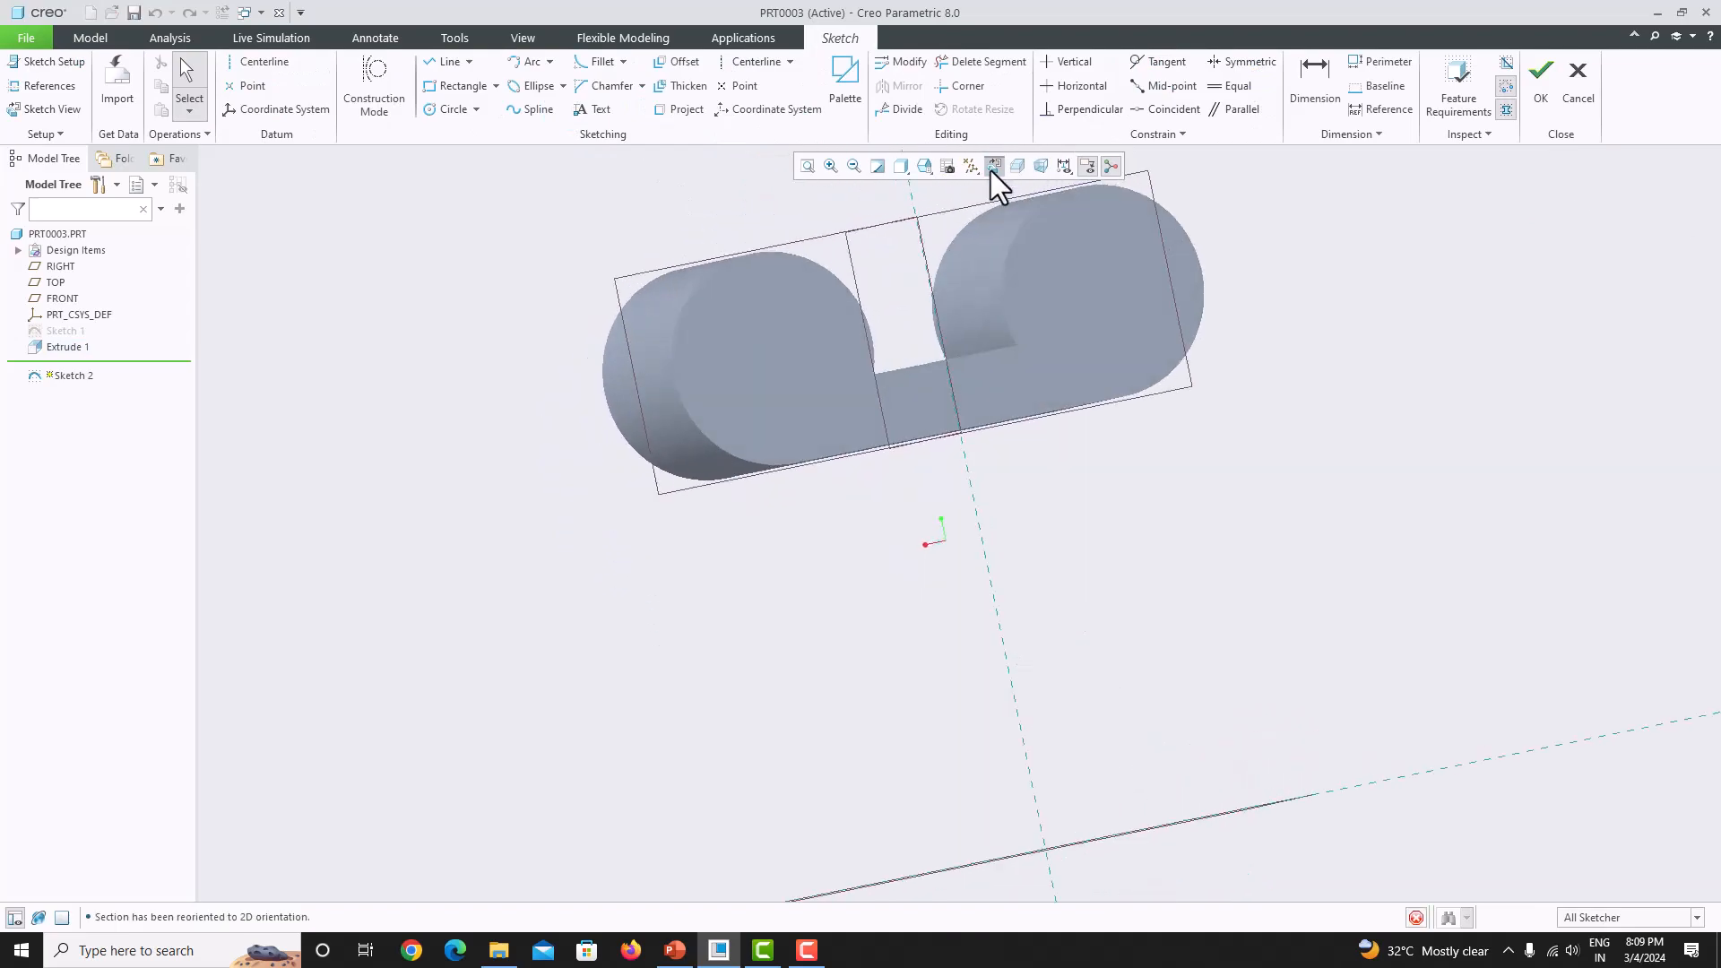
click(674, 950)
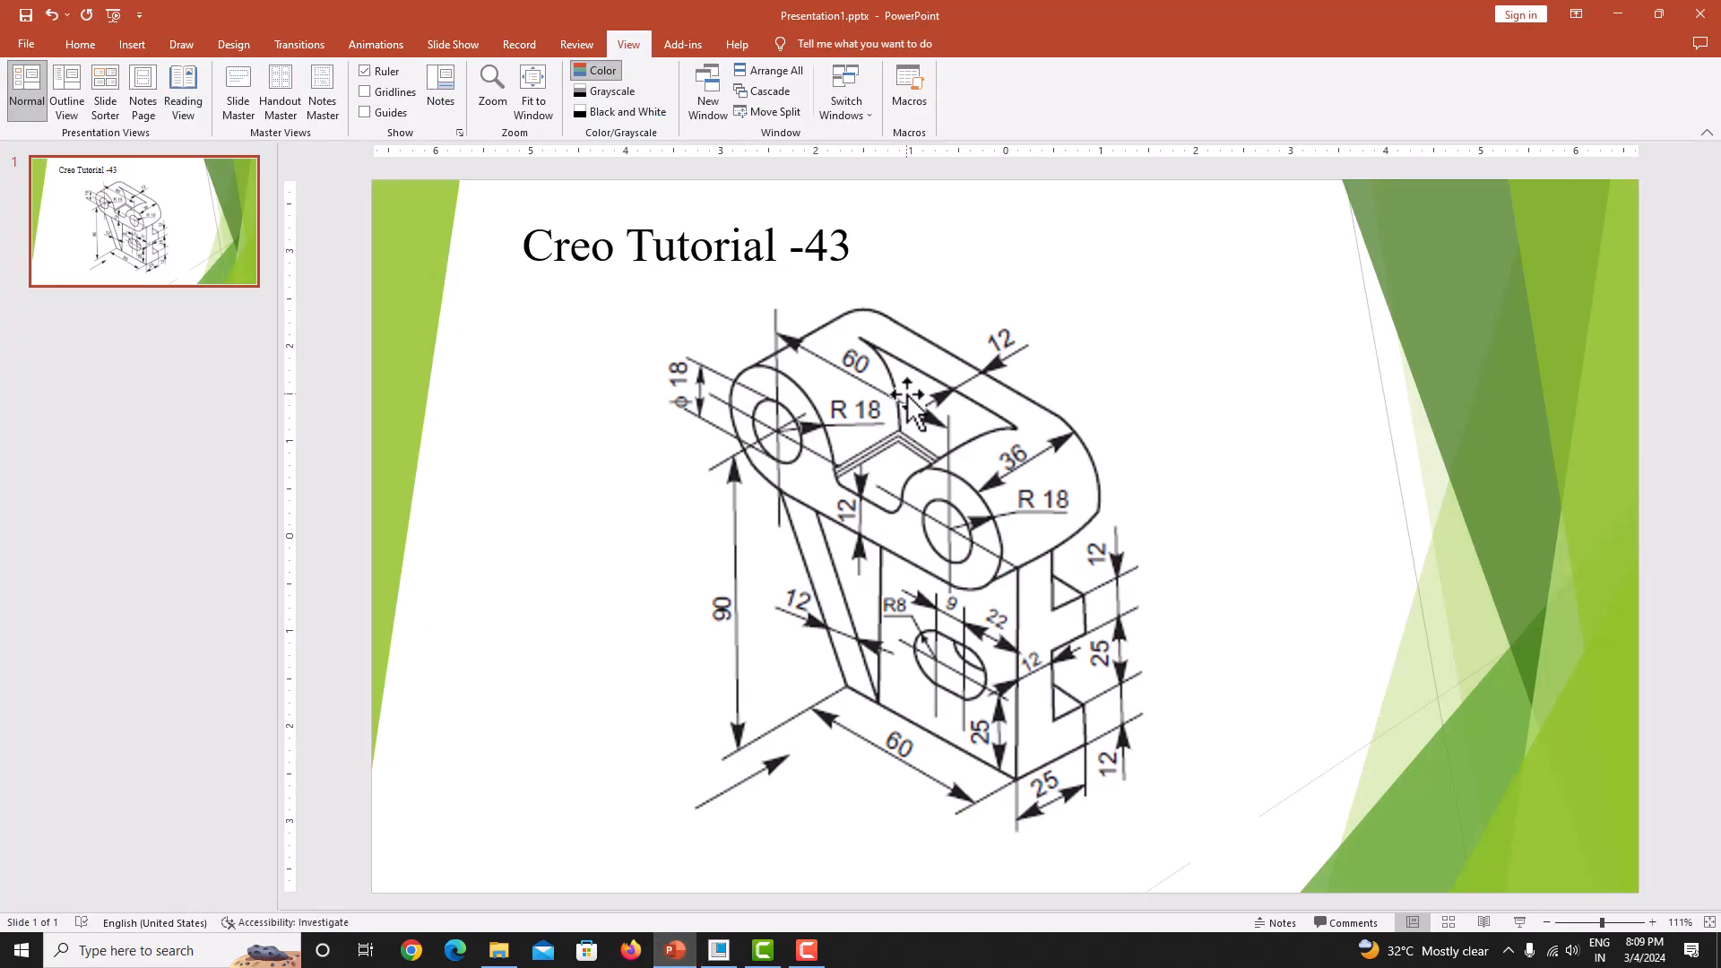
click(721, 950)
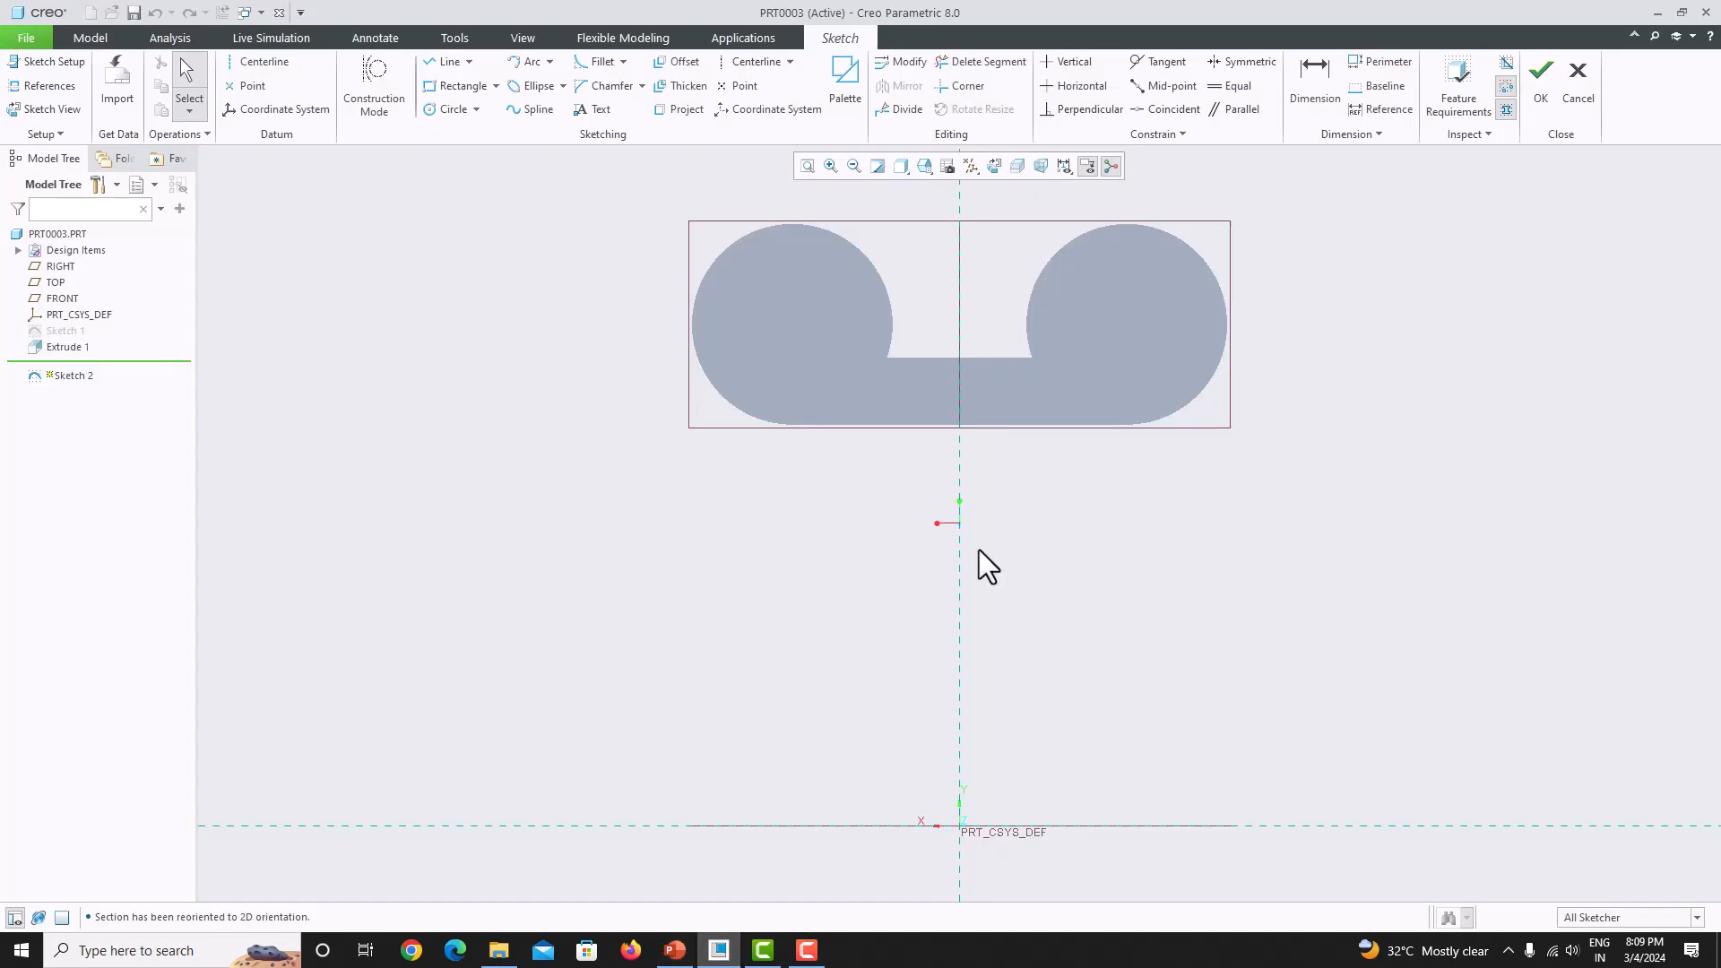
- Add the two round boss surfaces and the solid's straight bottom edge as sketch references
click(448, 63)
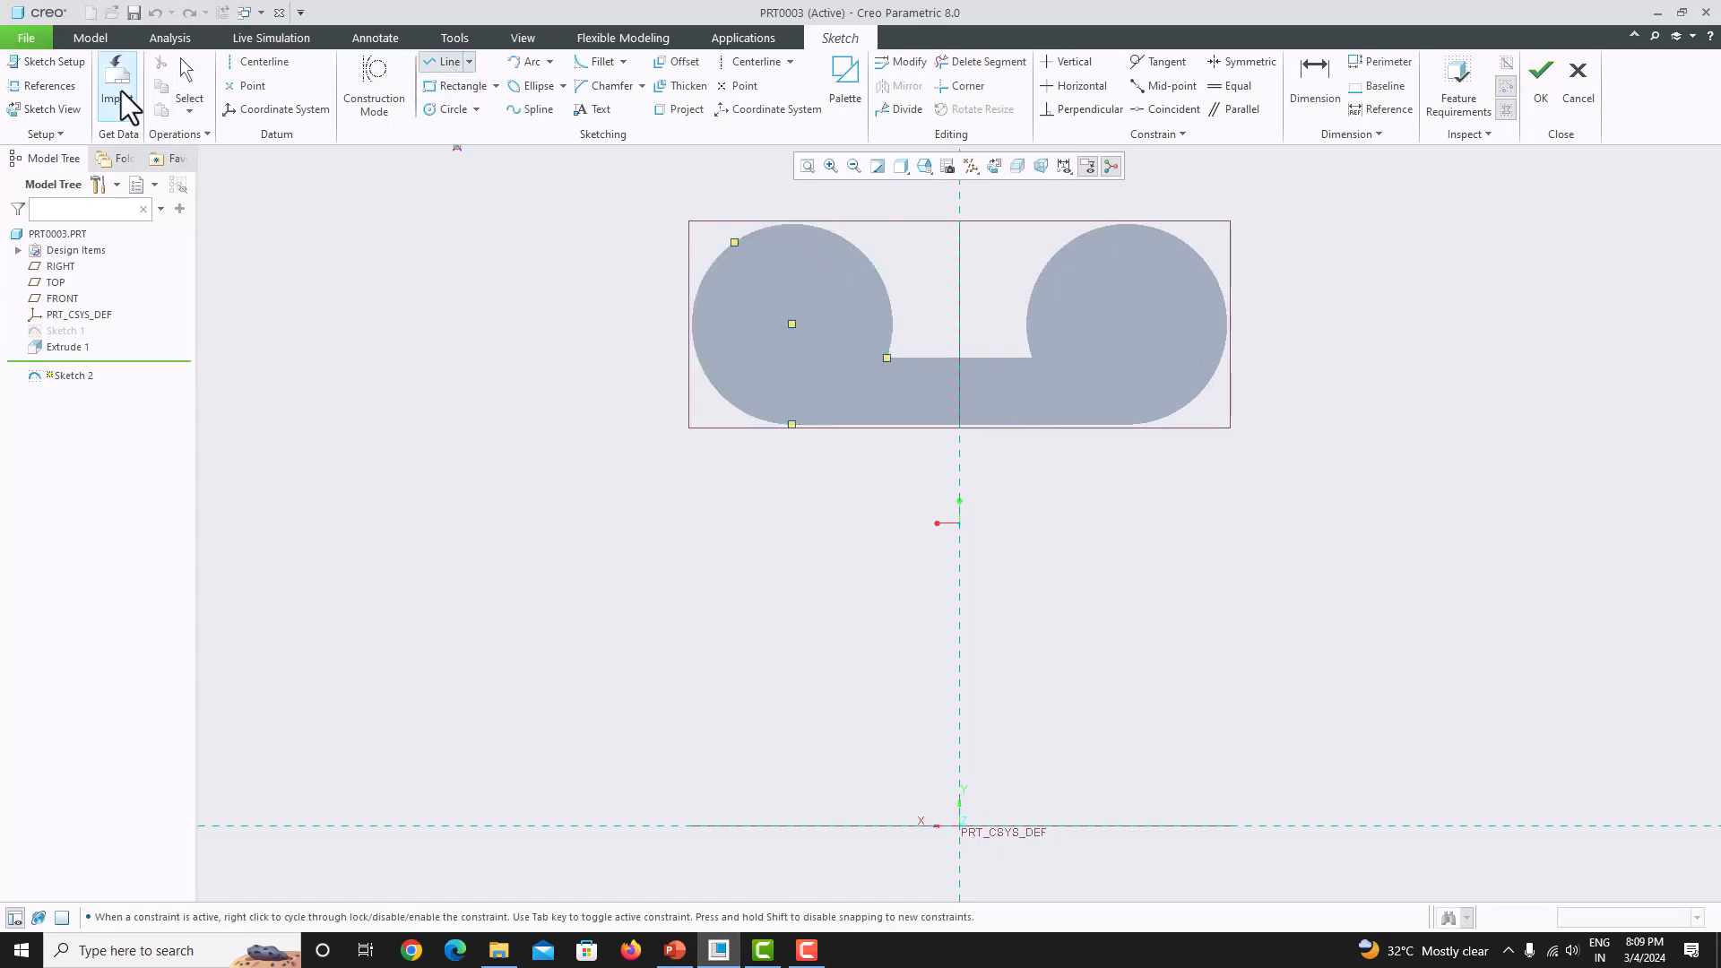
click(50, 85)
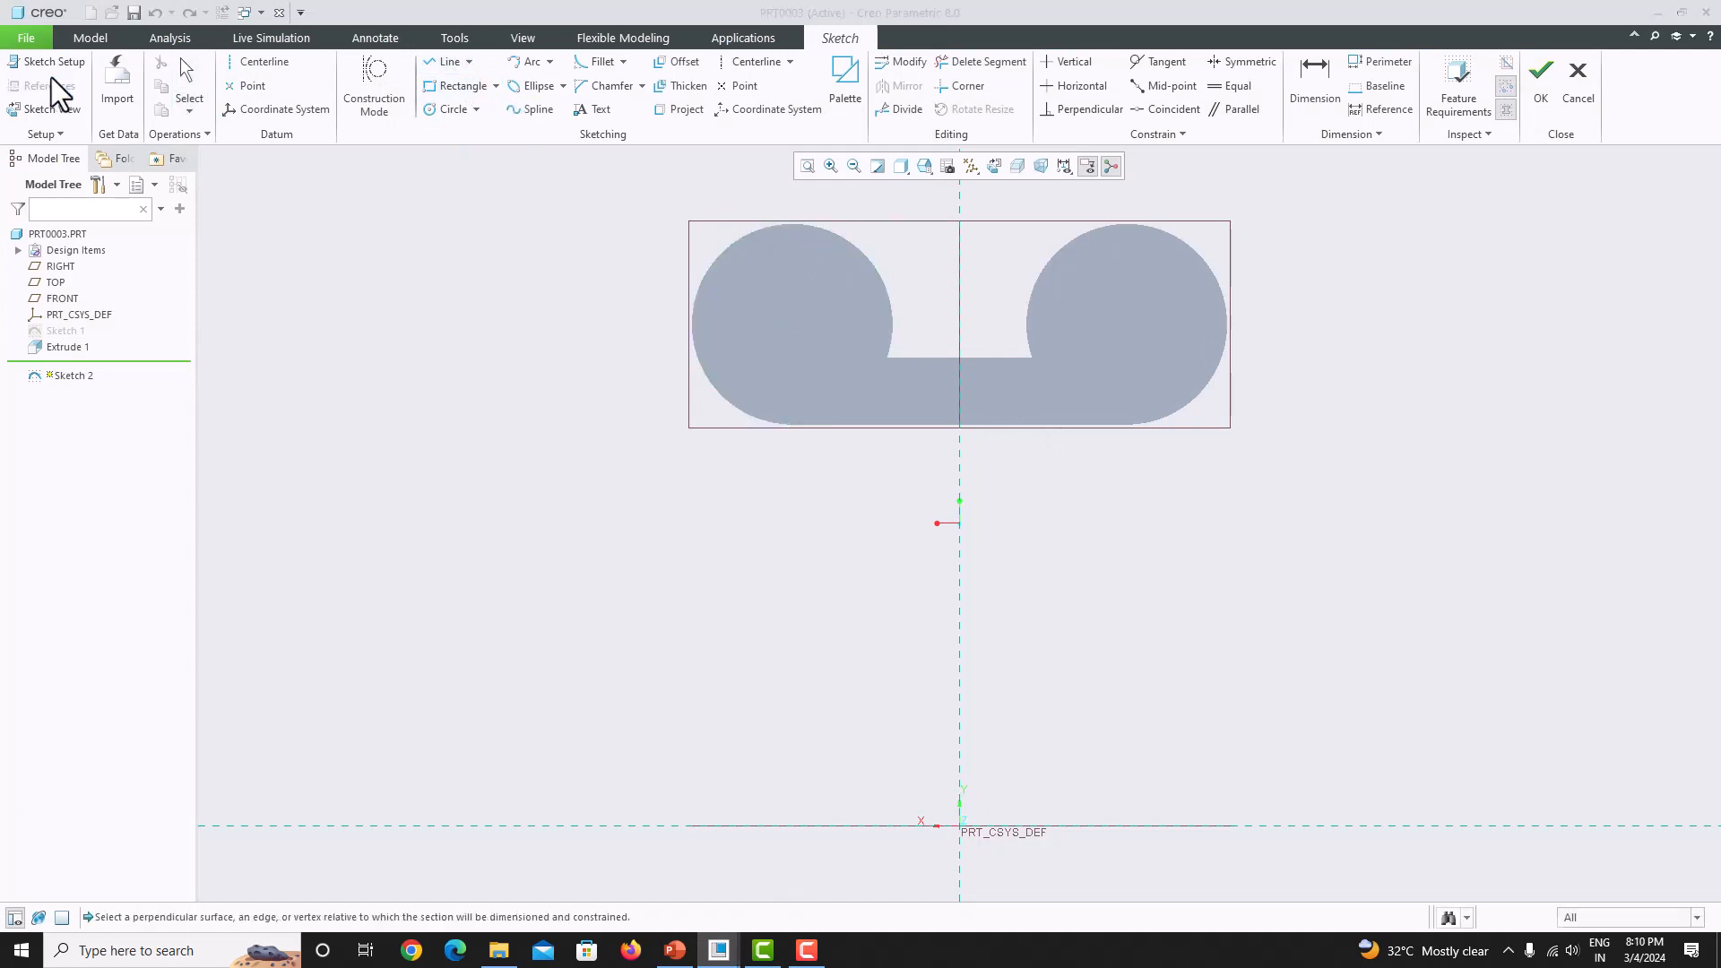
click(1045, 266)
click(1688, 281)
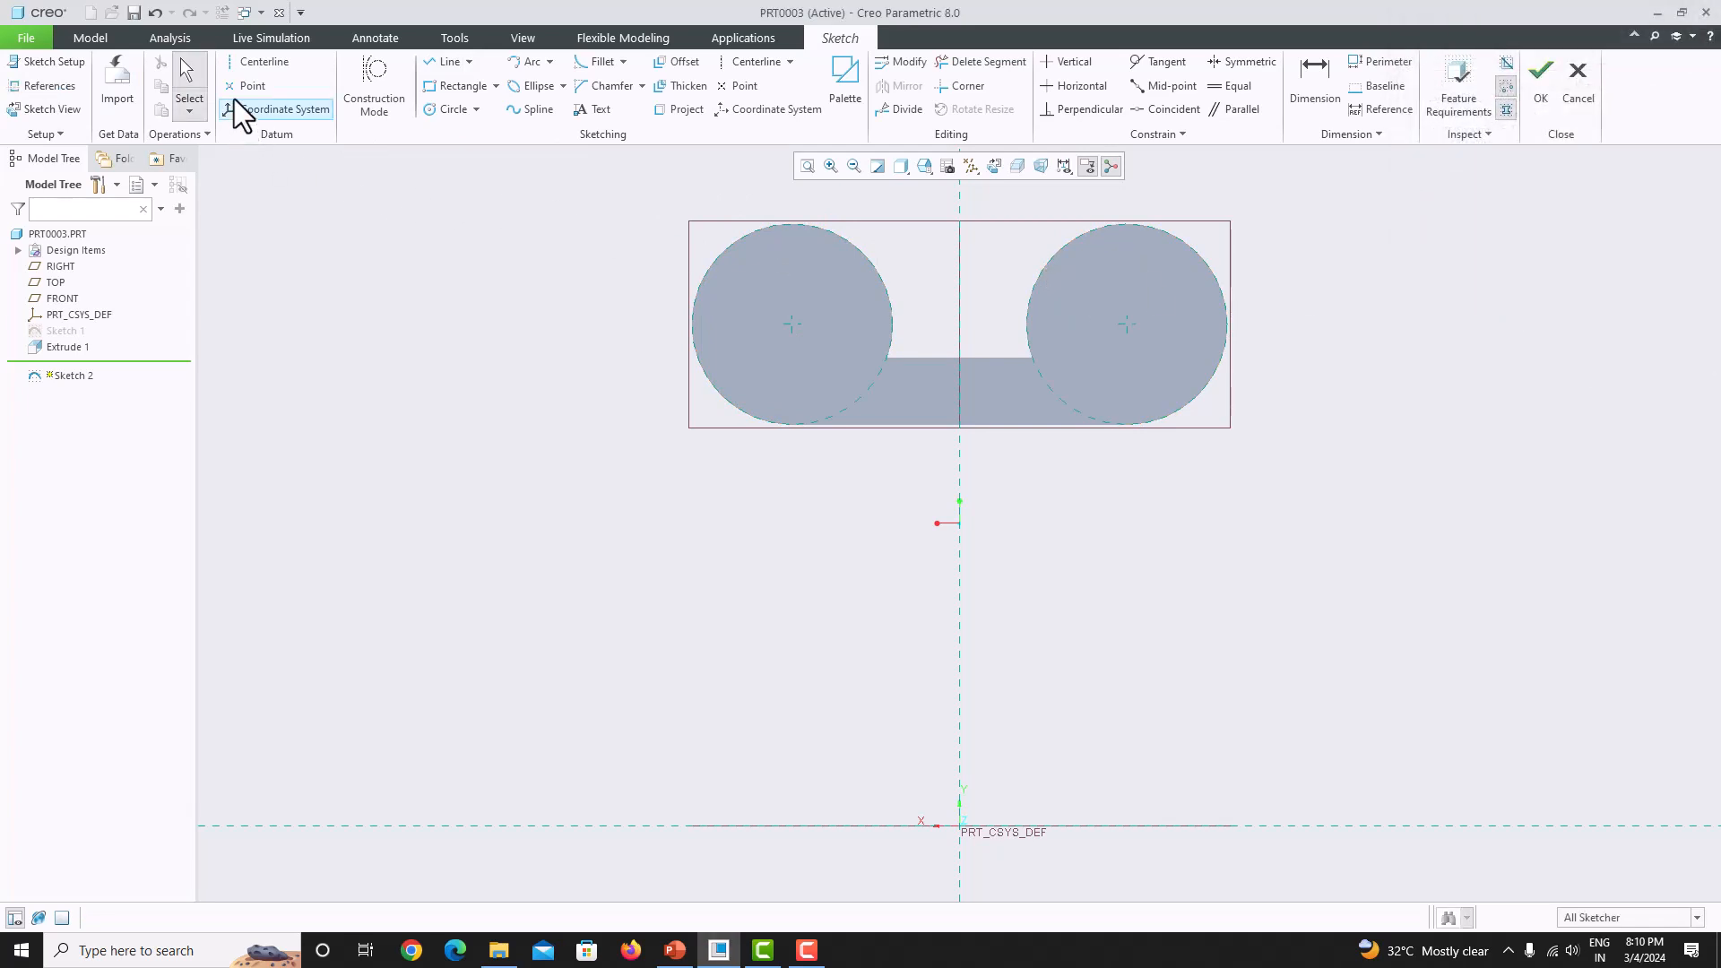
click(42, 92)
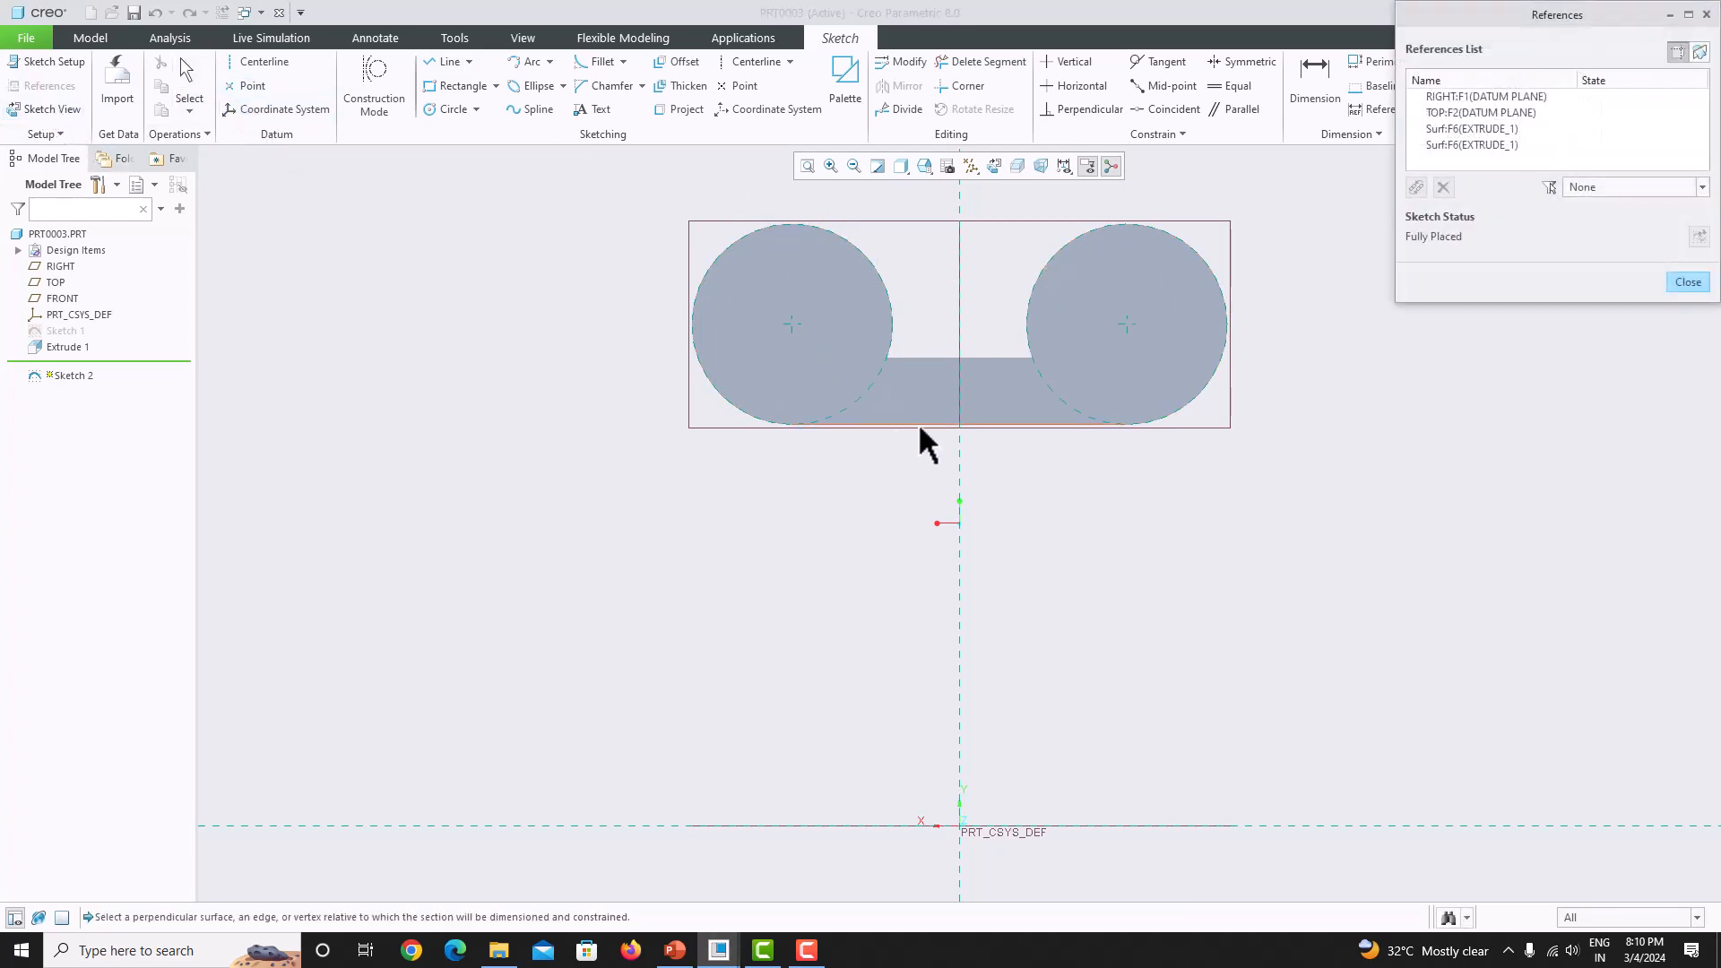
click(920, 426)
click(1688, 281)
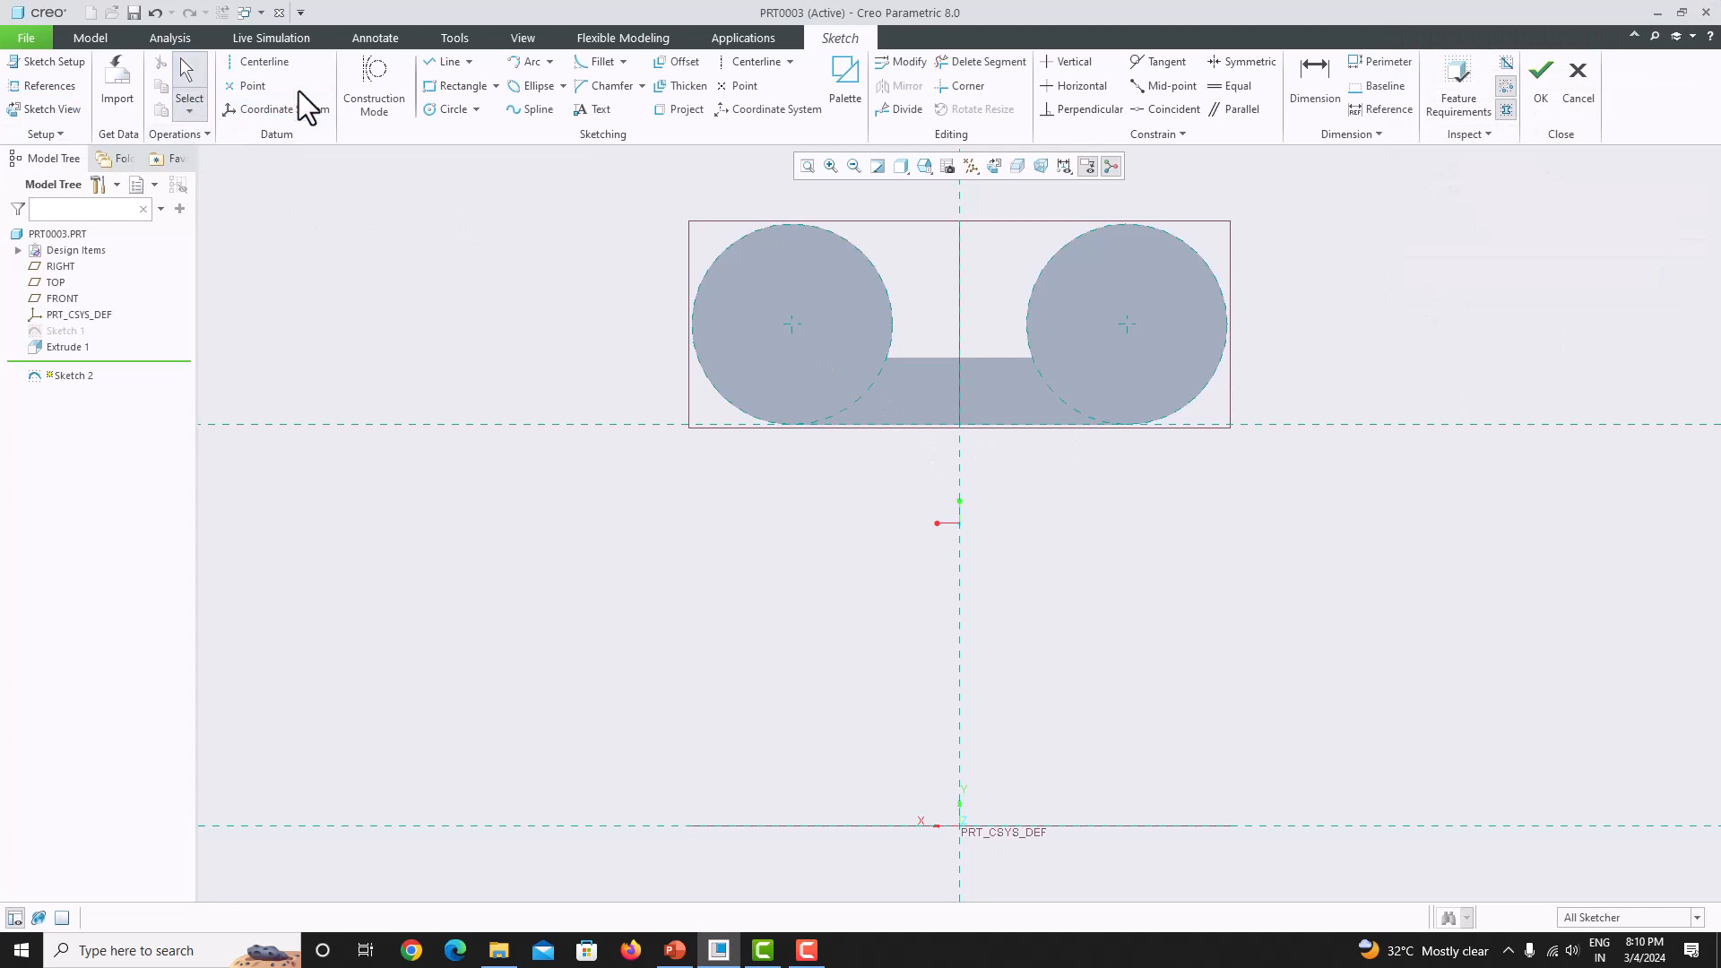
- Draw a horizontal line about 59 mm long joining the tops of the two referenced boss circles
click(439, 64)
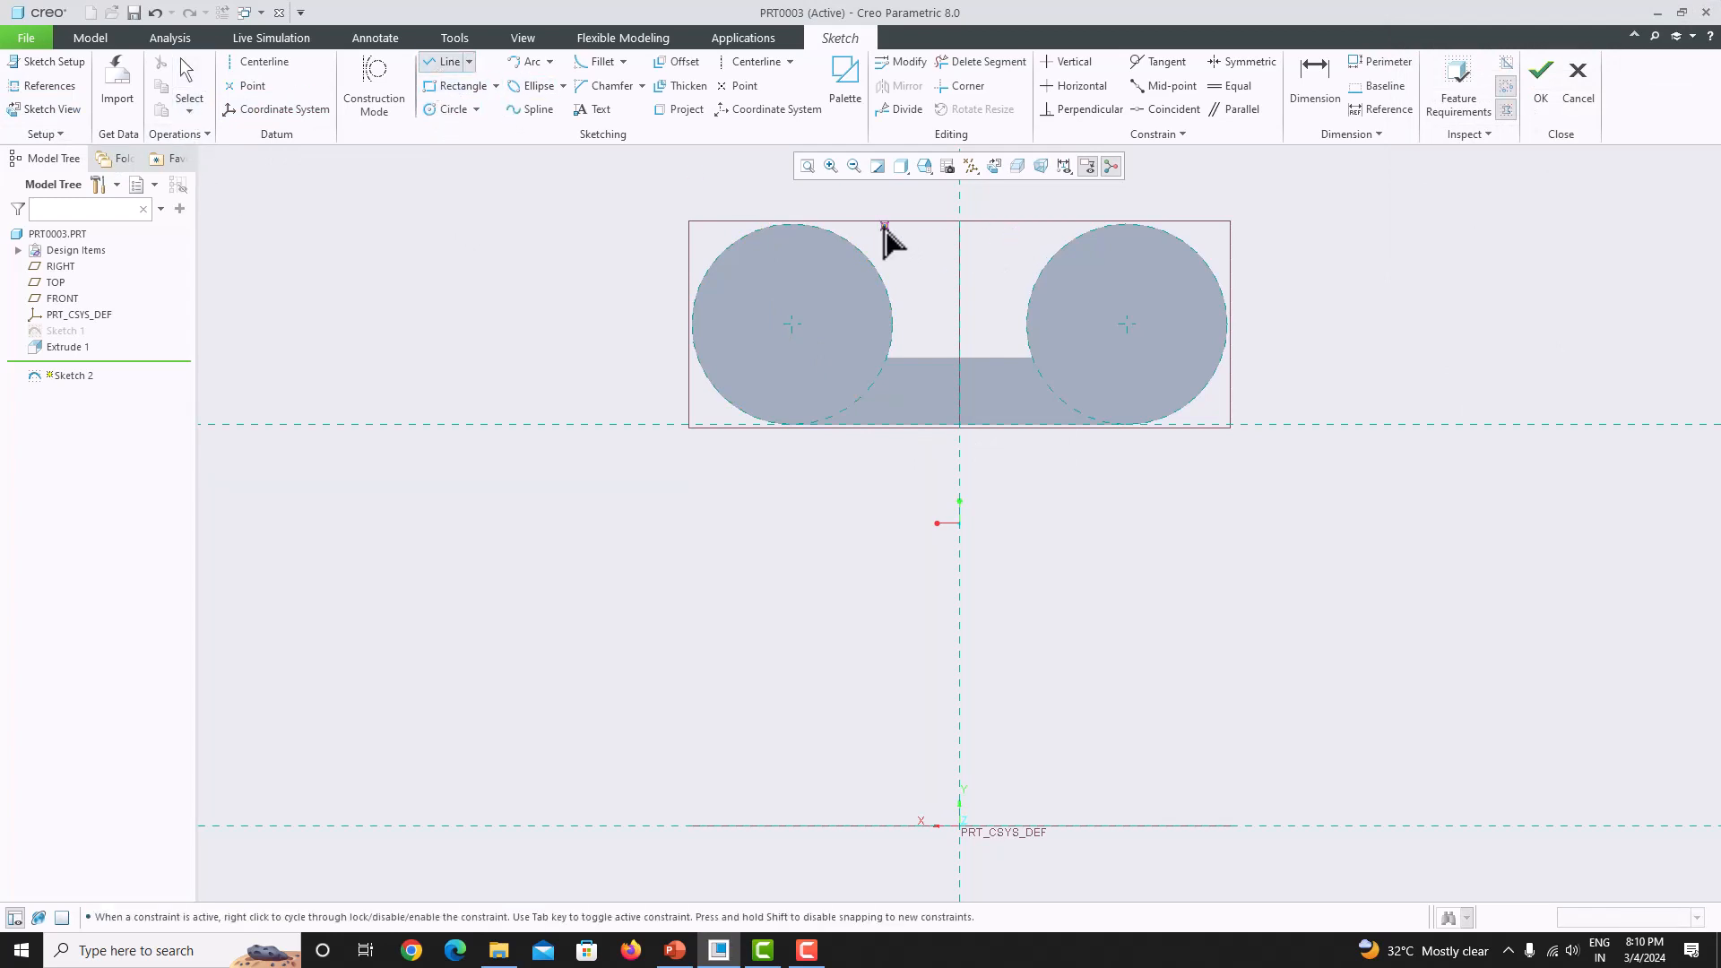
click(793, 225)
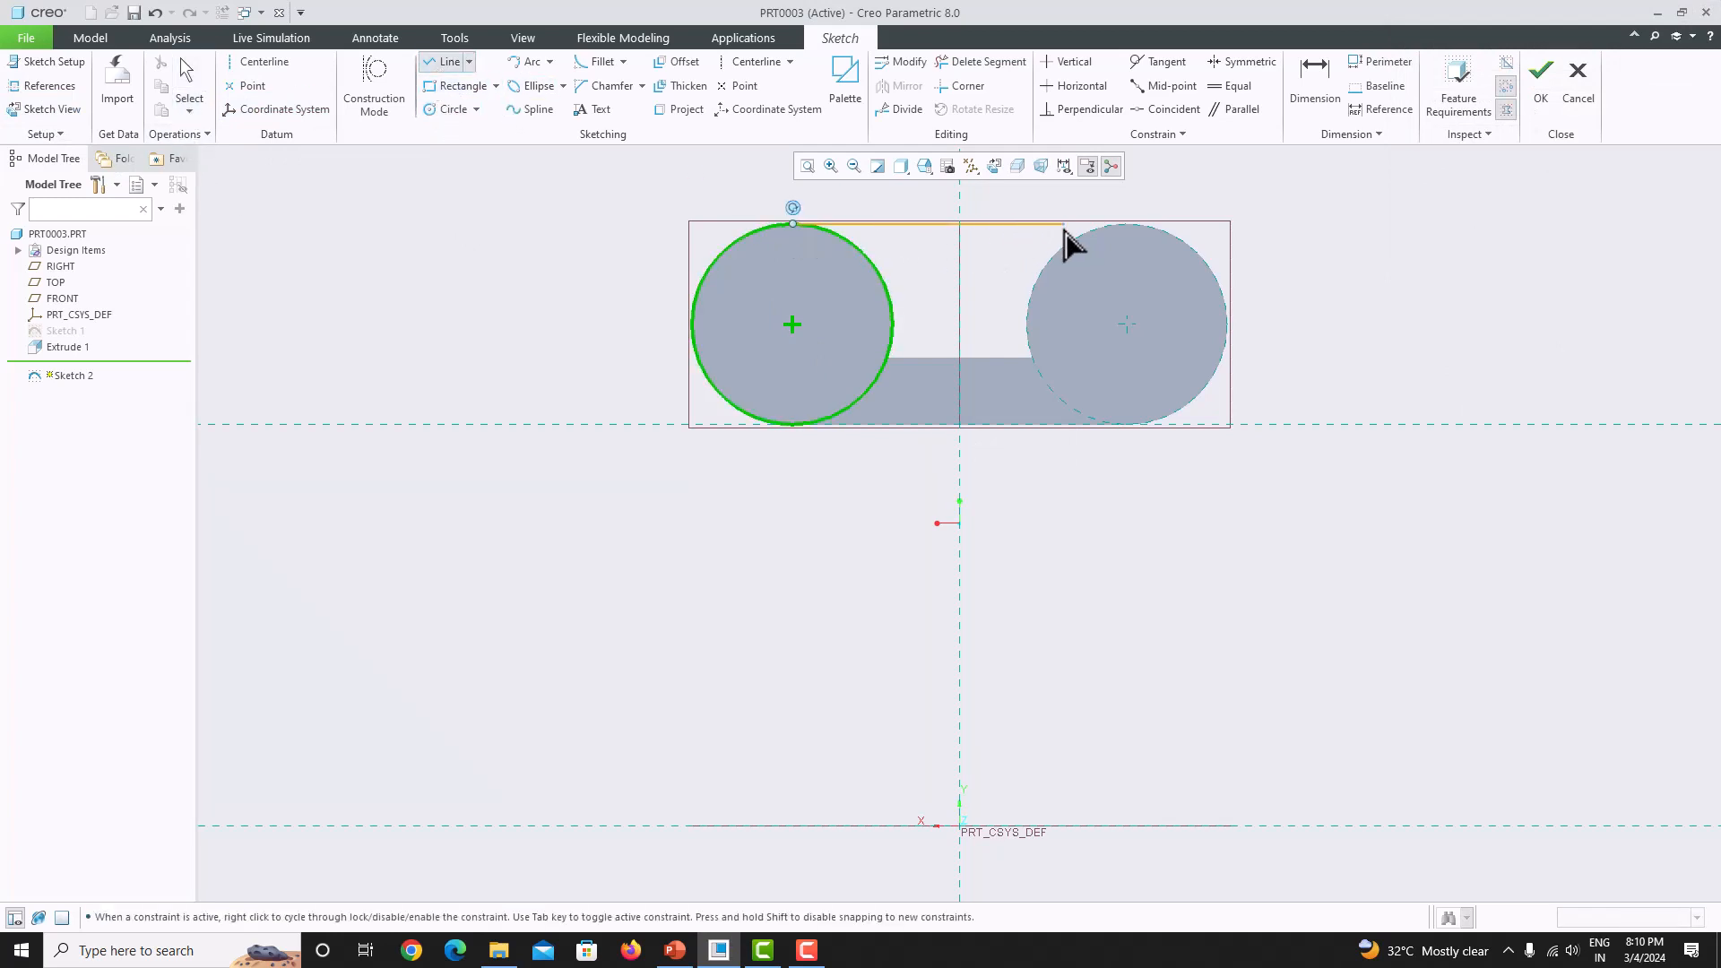
click(1120, 227)
middle_click(1127, 269)
scroll(1124, 256, down, 2)
scroll(1094, 294, up, 4)
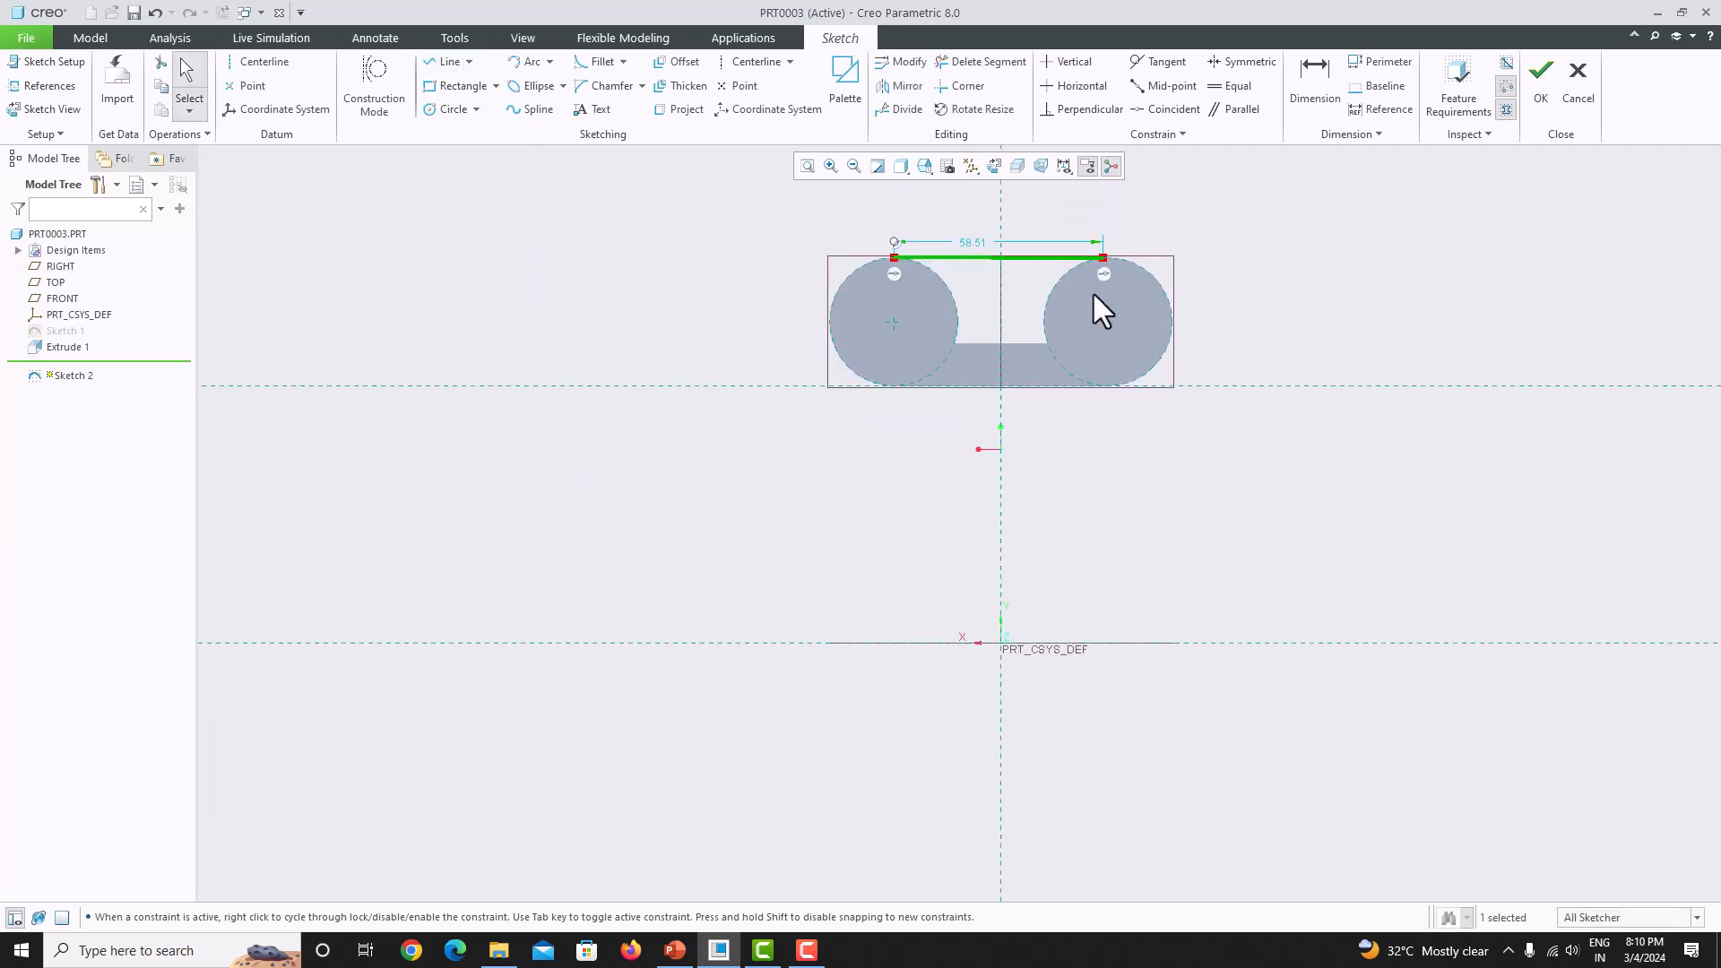
scroll(1102, 245, down, 3)
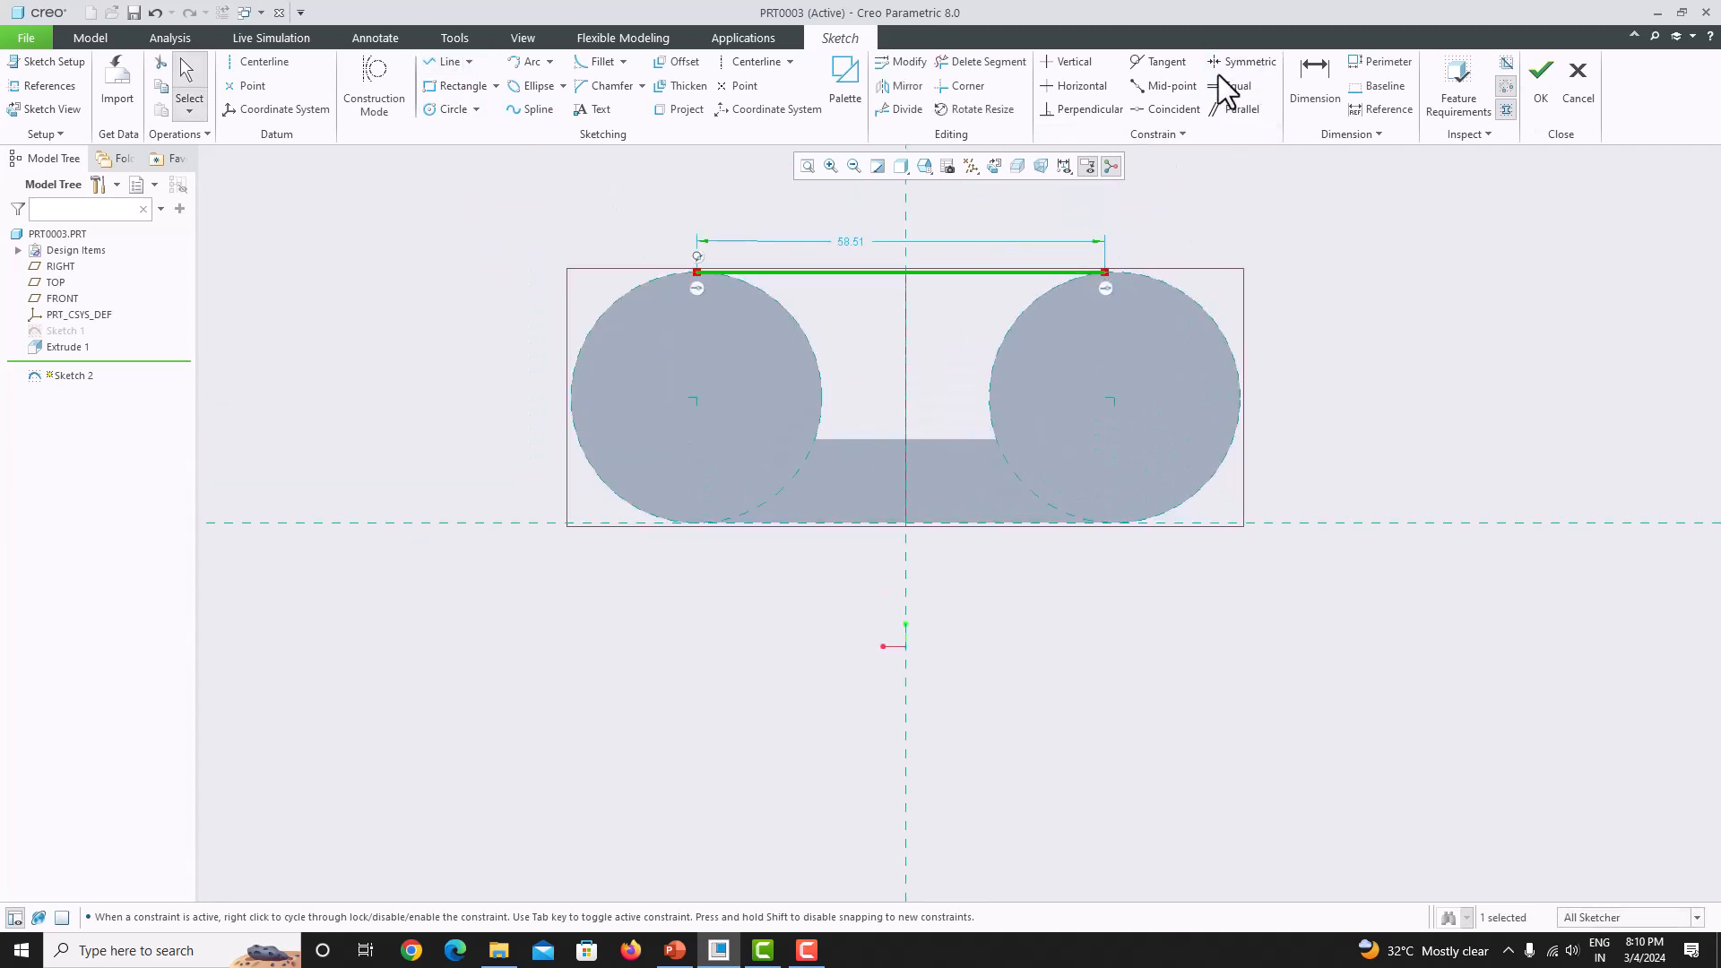
- Constrain the upper horizontal line tangent to the right-hand boss circle
click(1159, 61)
click(1080, 273)
click(1076, 289)
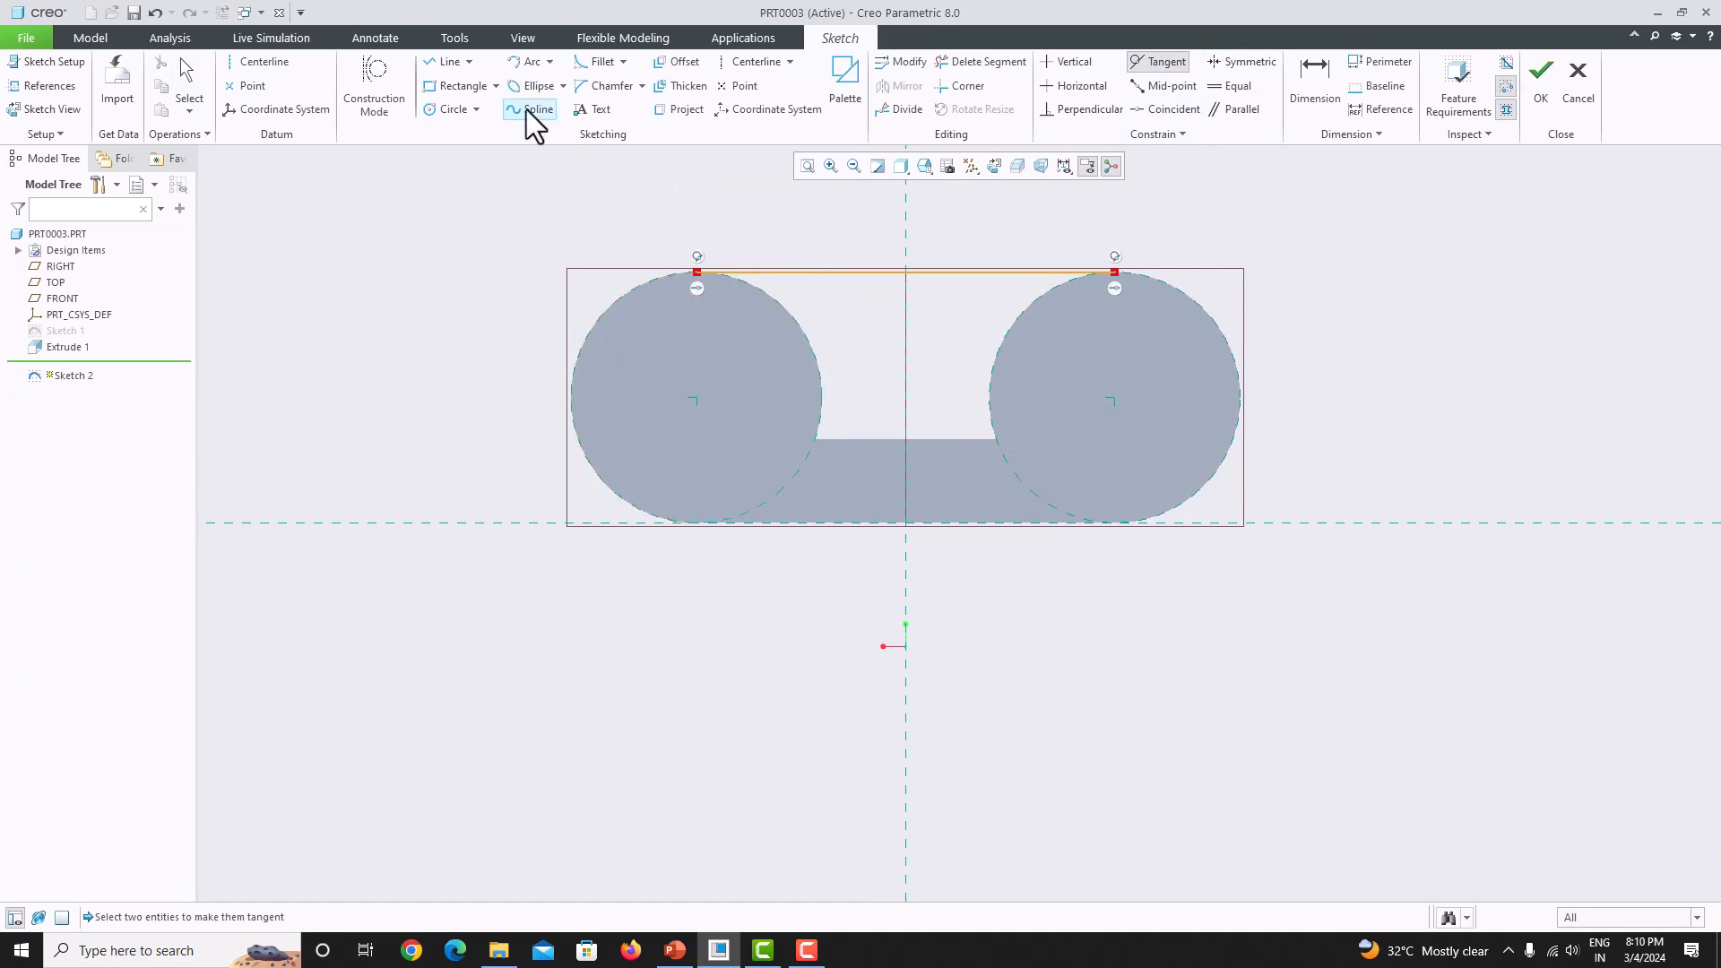
click(550, 62)
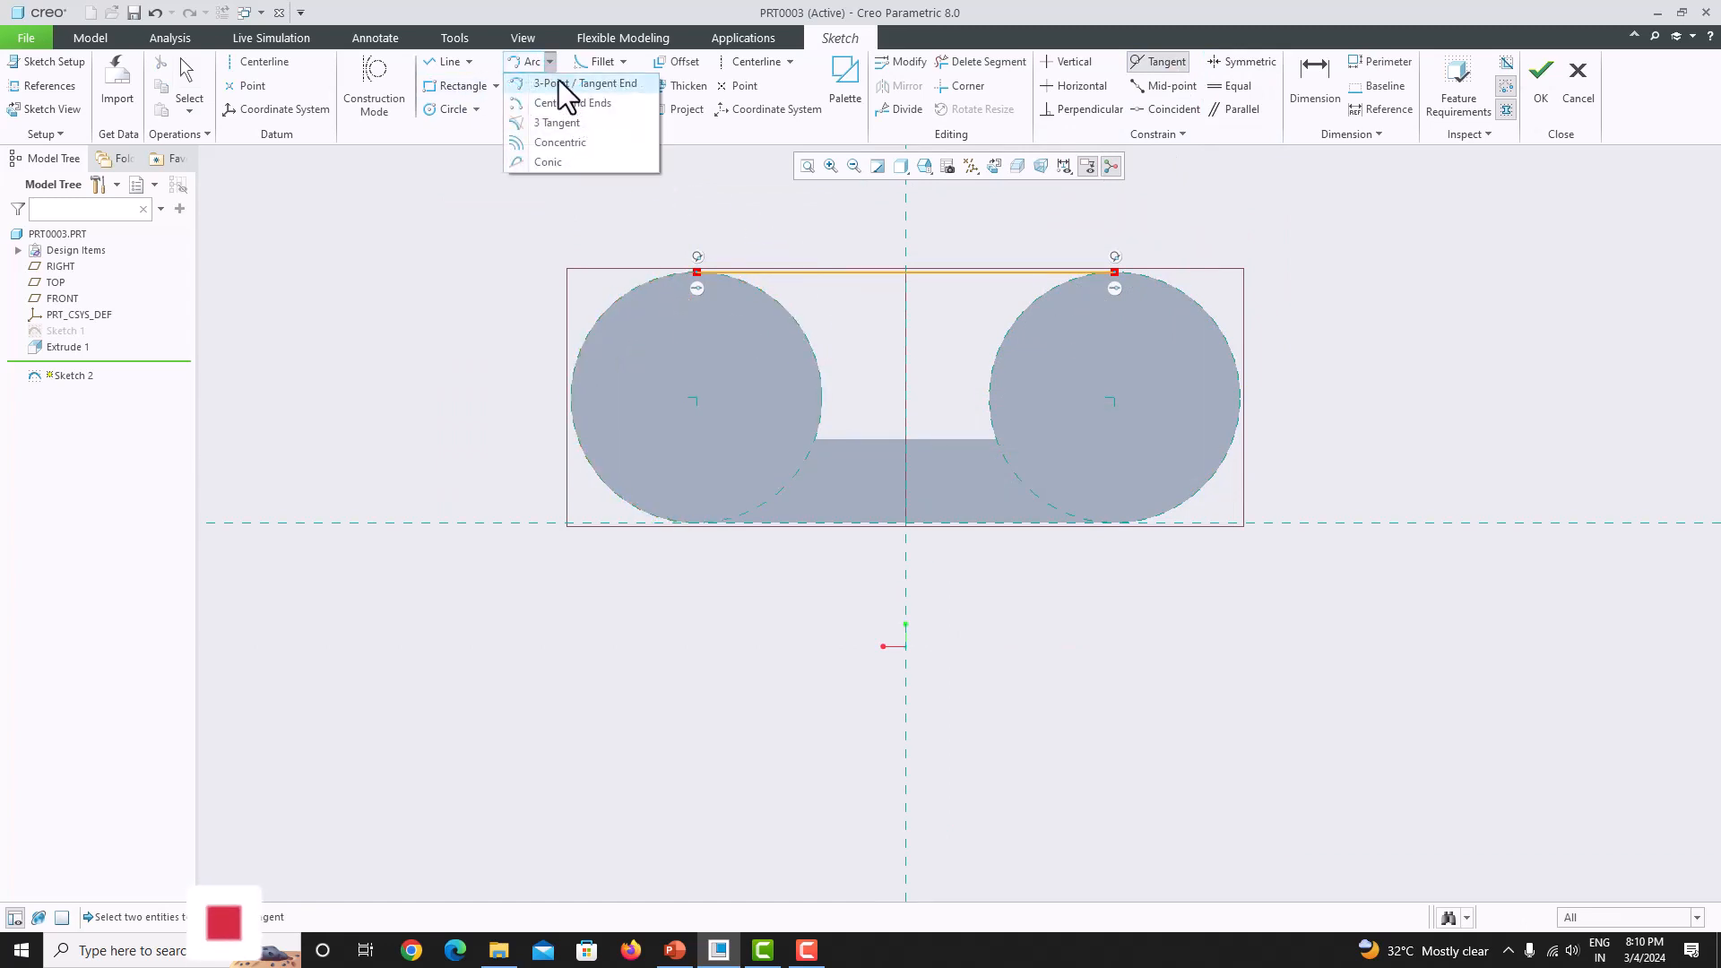
click(558, 102)
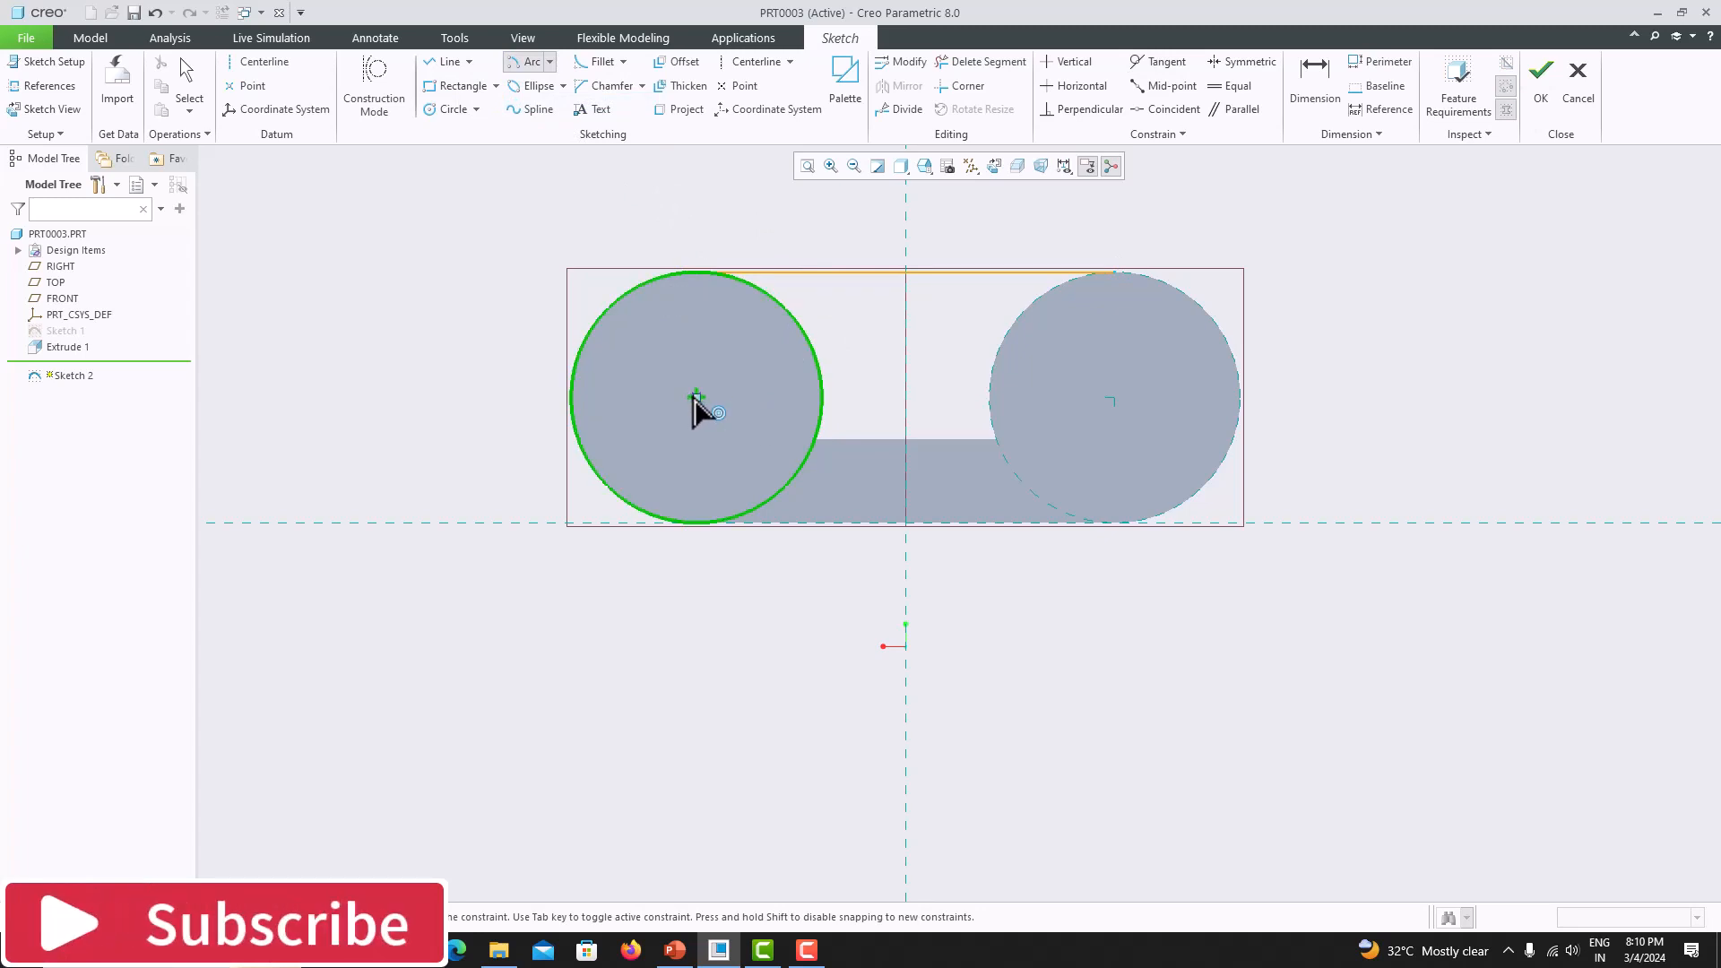
click(697, 397)
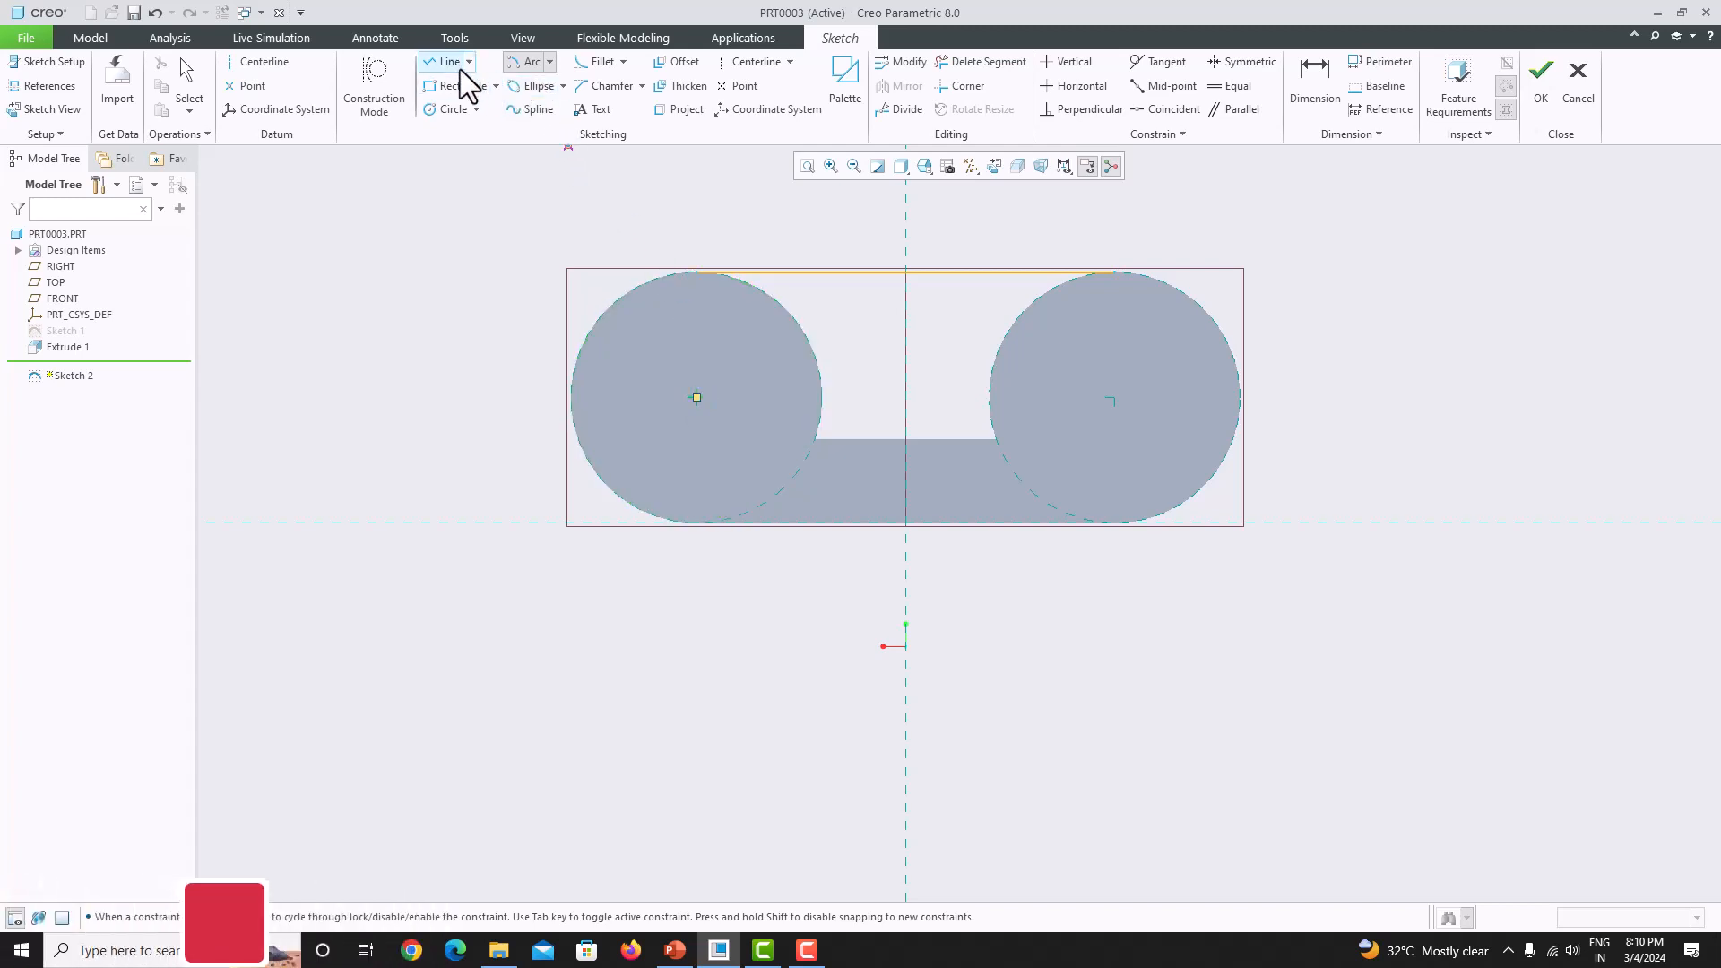
- Close the rear wall profile with two vertical lines and a bottom line between the boss circles' tangent points, and finish the sketch
click(451, 62)
click(696, 272)
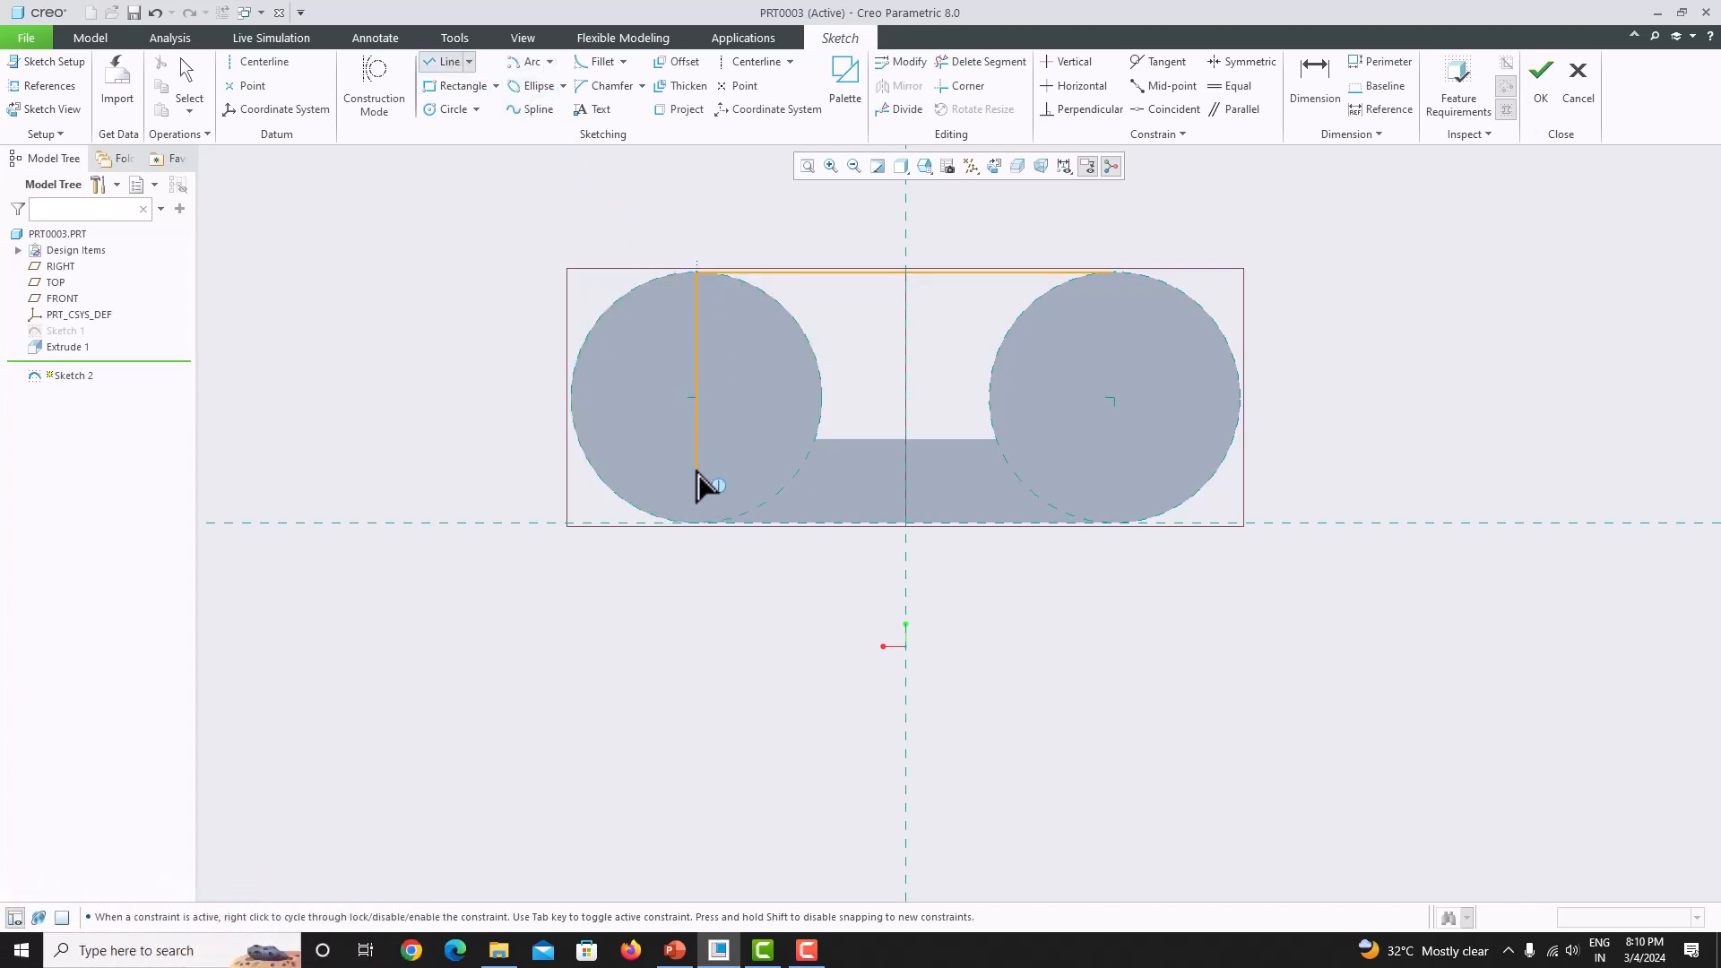
click(696, 523)
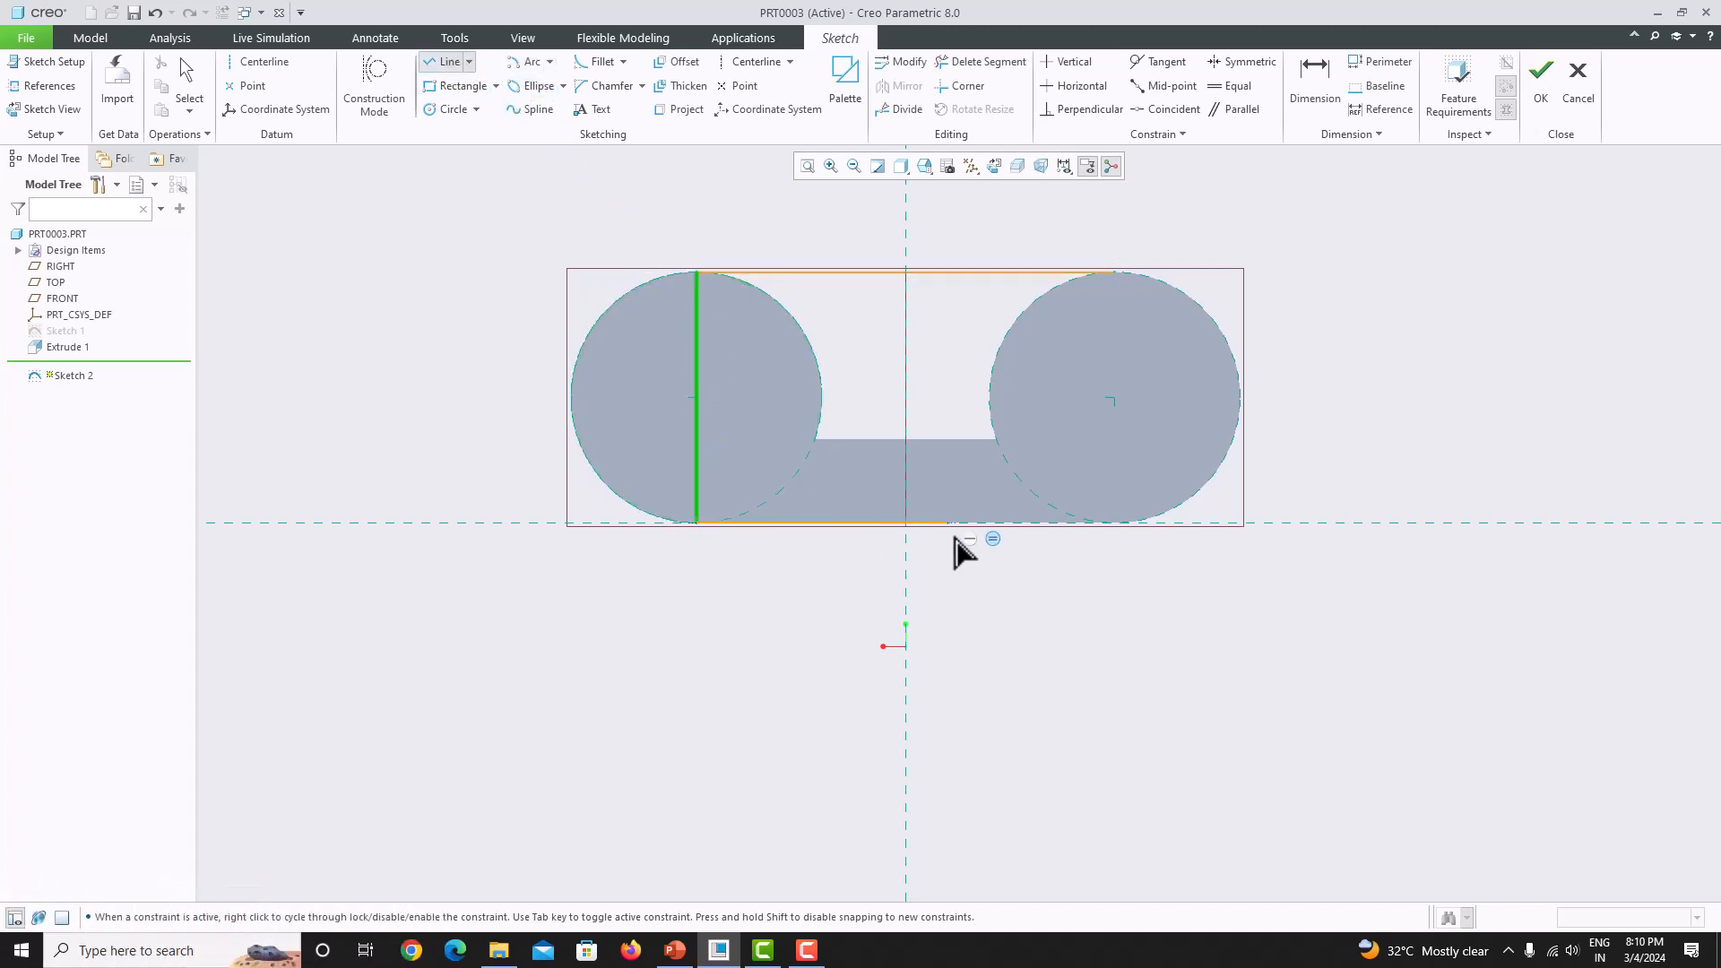
click(1115, 522)
click(1115, 272)
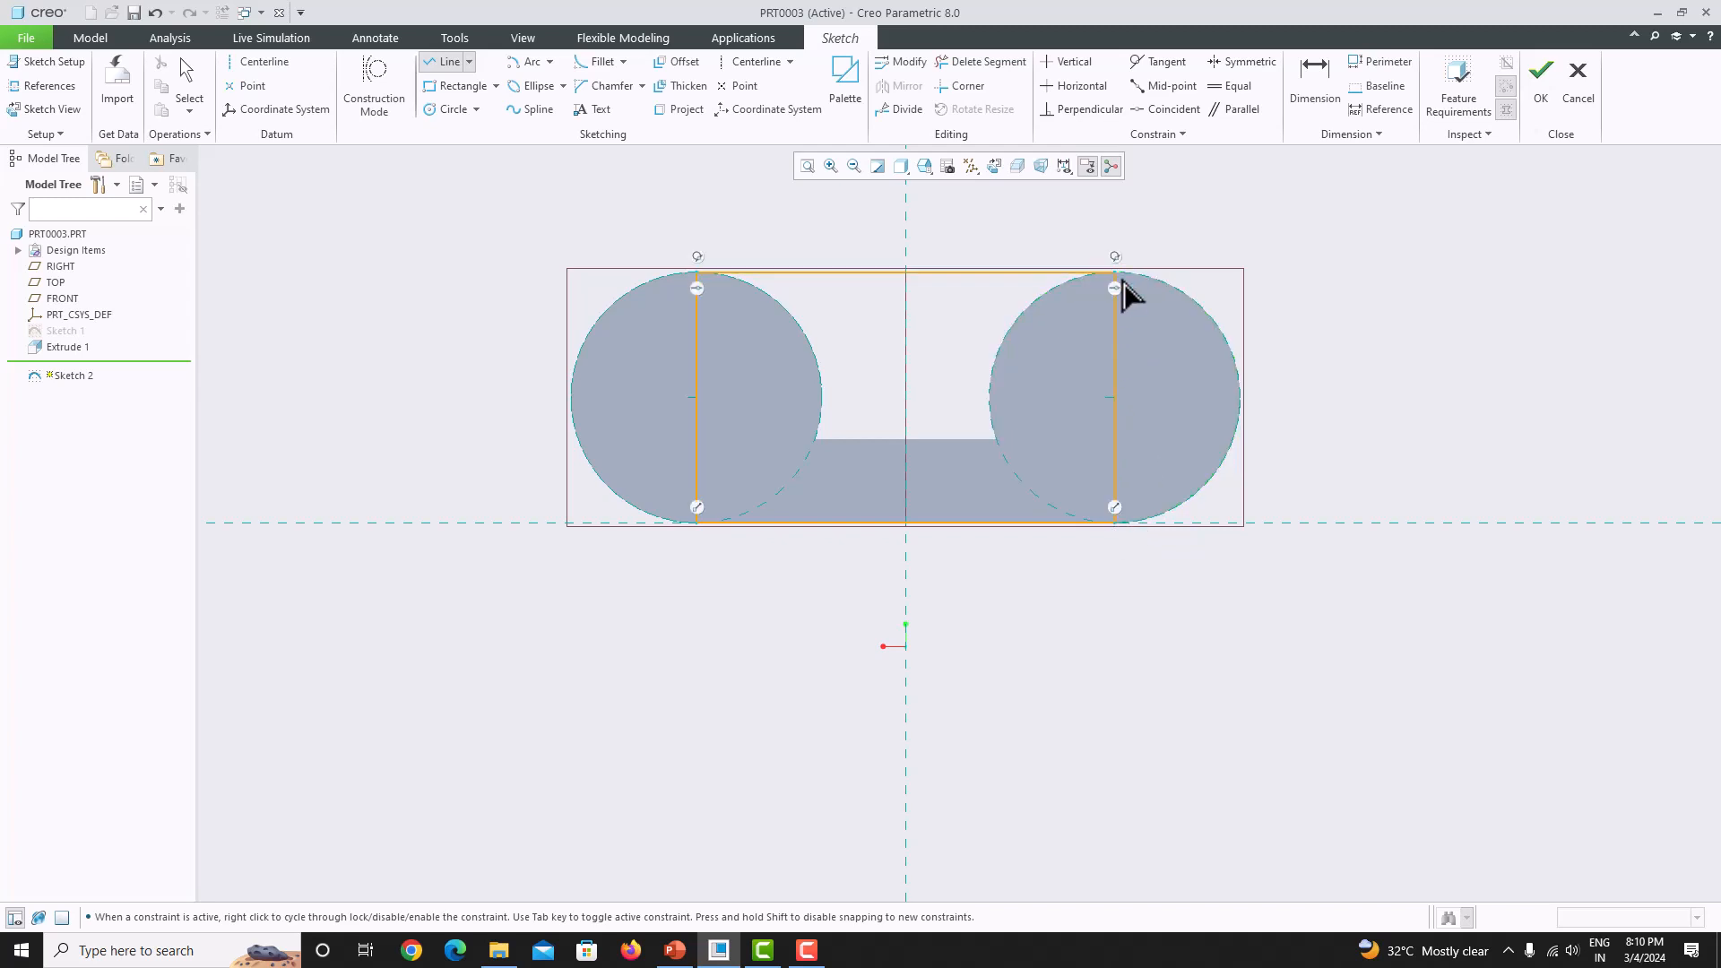
middle_click(1058, 358)
click(1541, 76)
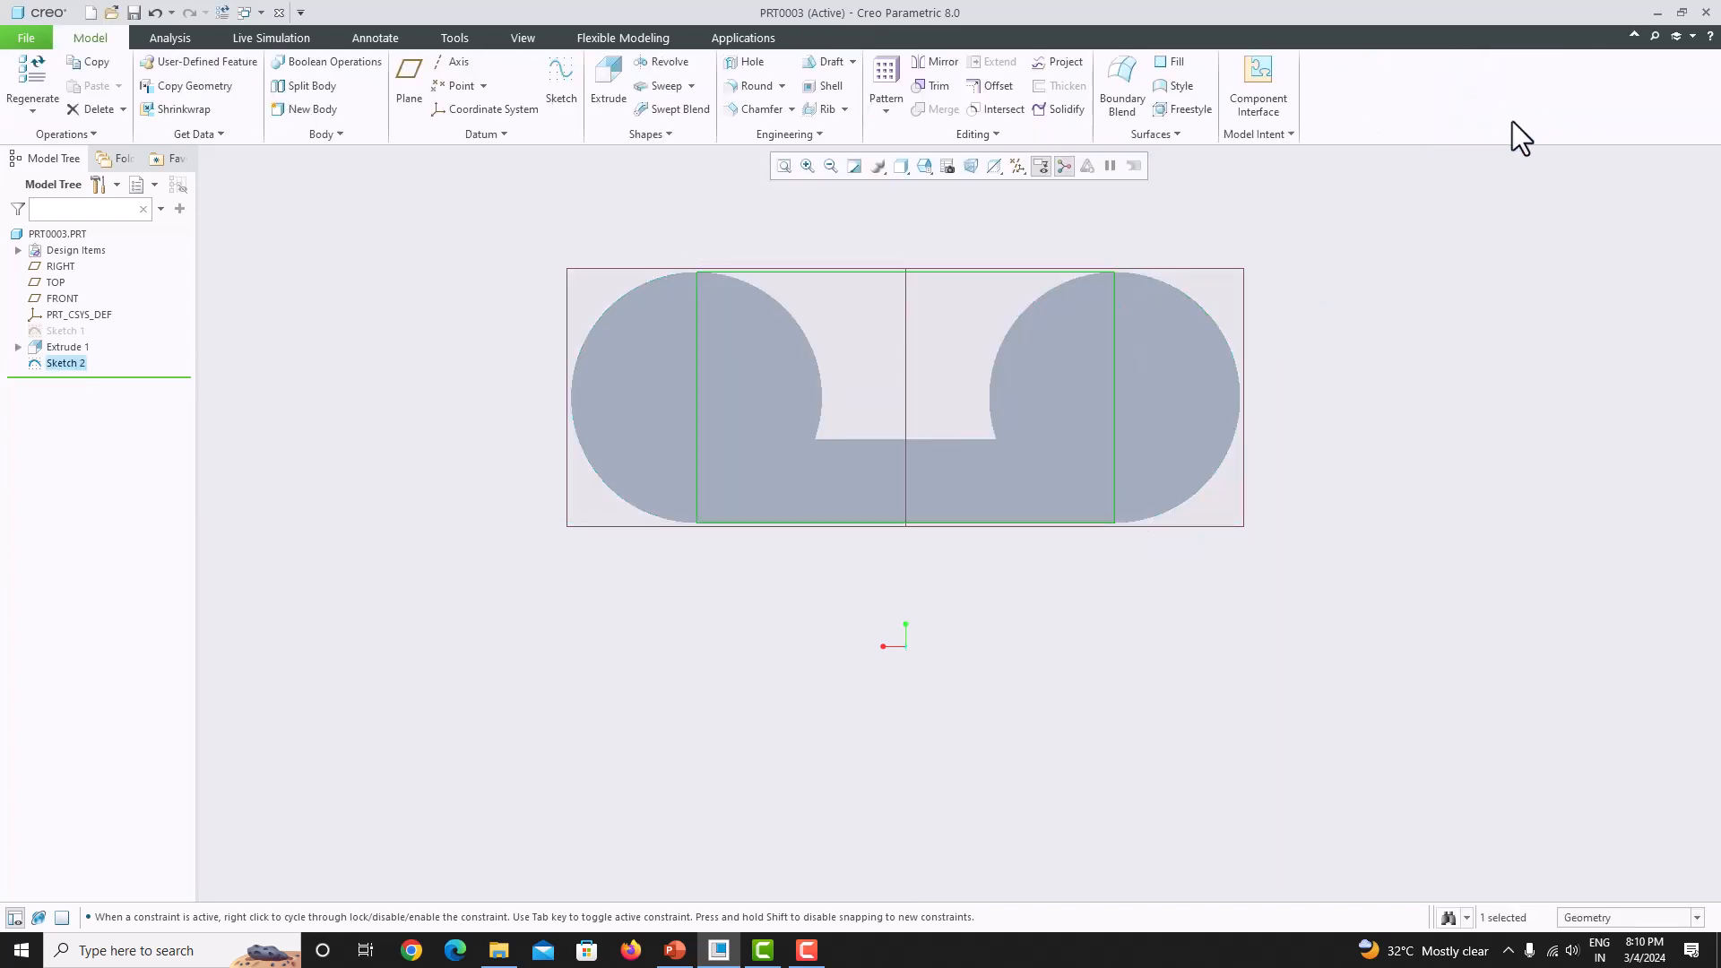
- Extrude the rear wall rectangle to a variable depth of 12 mm into the twin-boss solid, consulting the PowerPoint drawing and returning to Creo
click(602, 70)
click(179, 89)
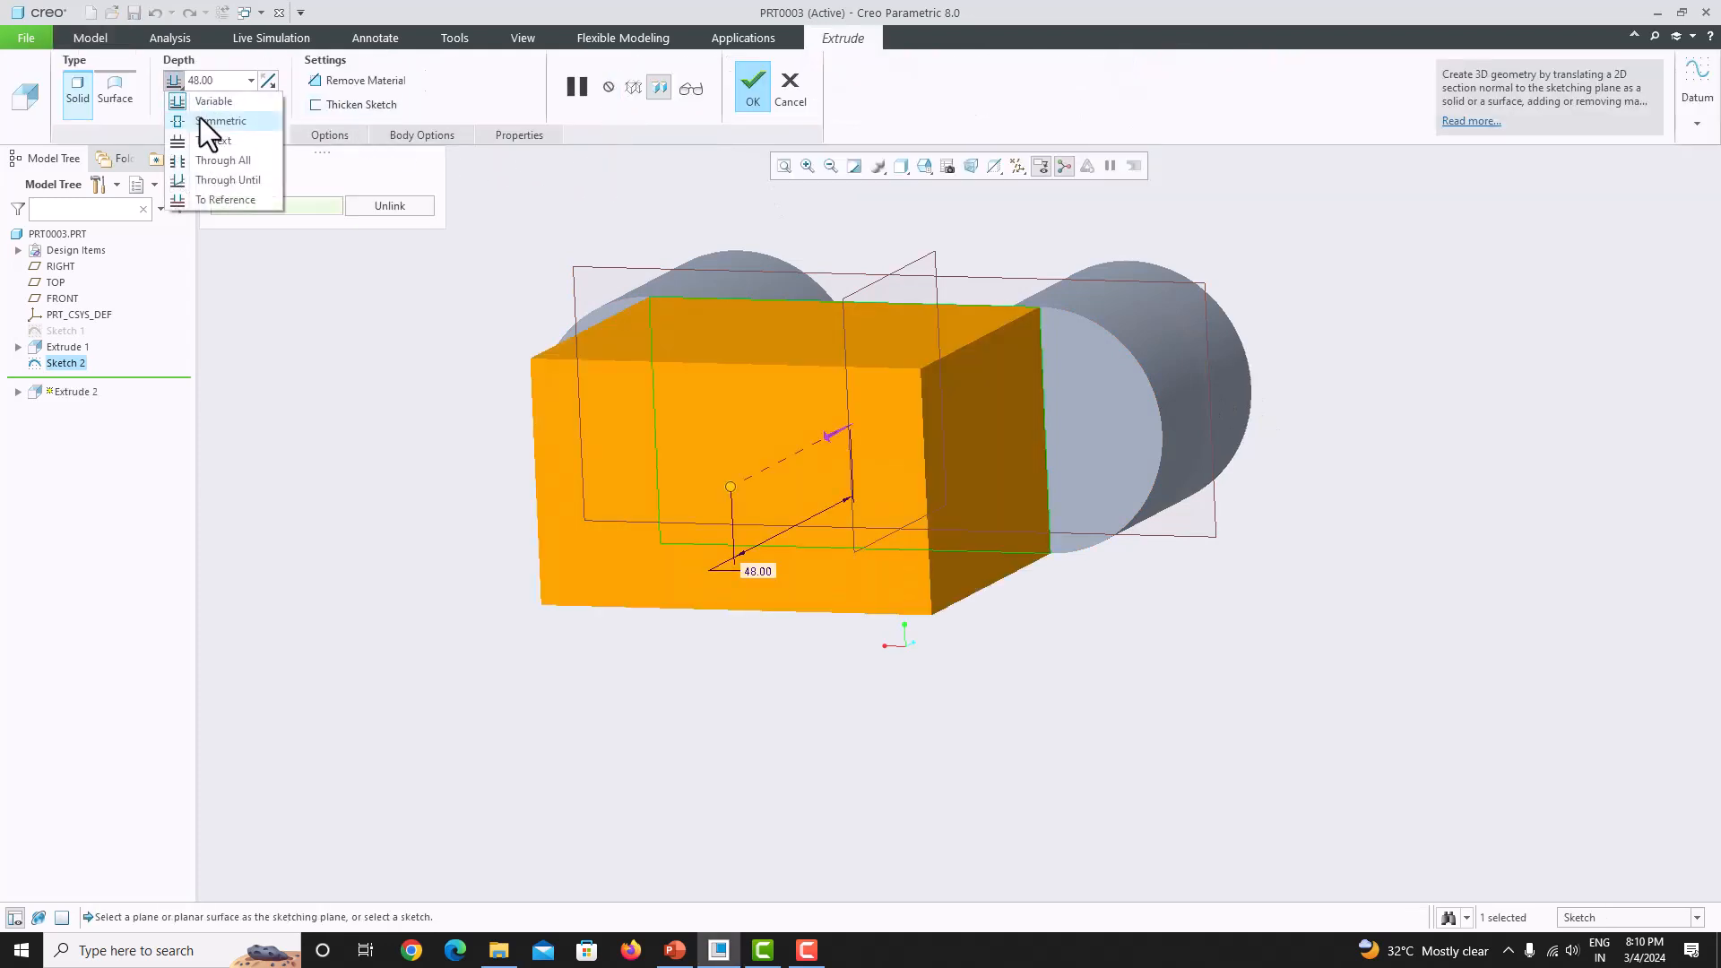
click(213, 104)
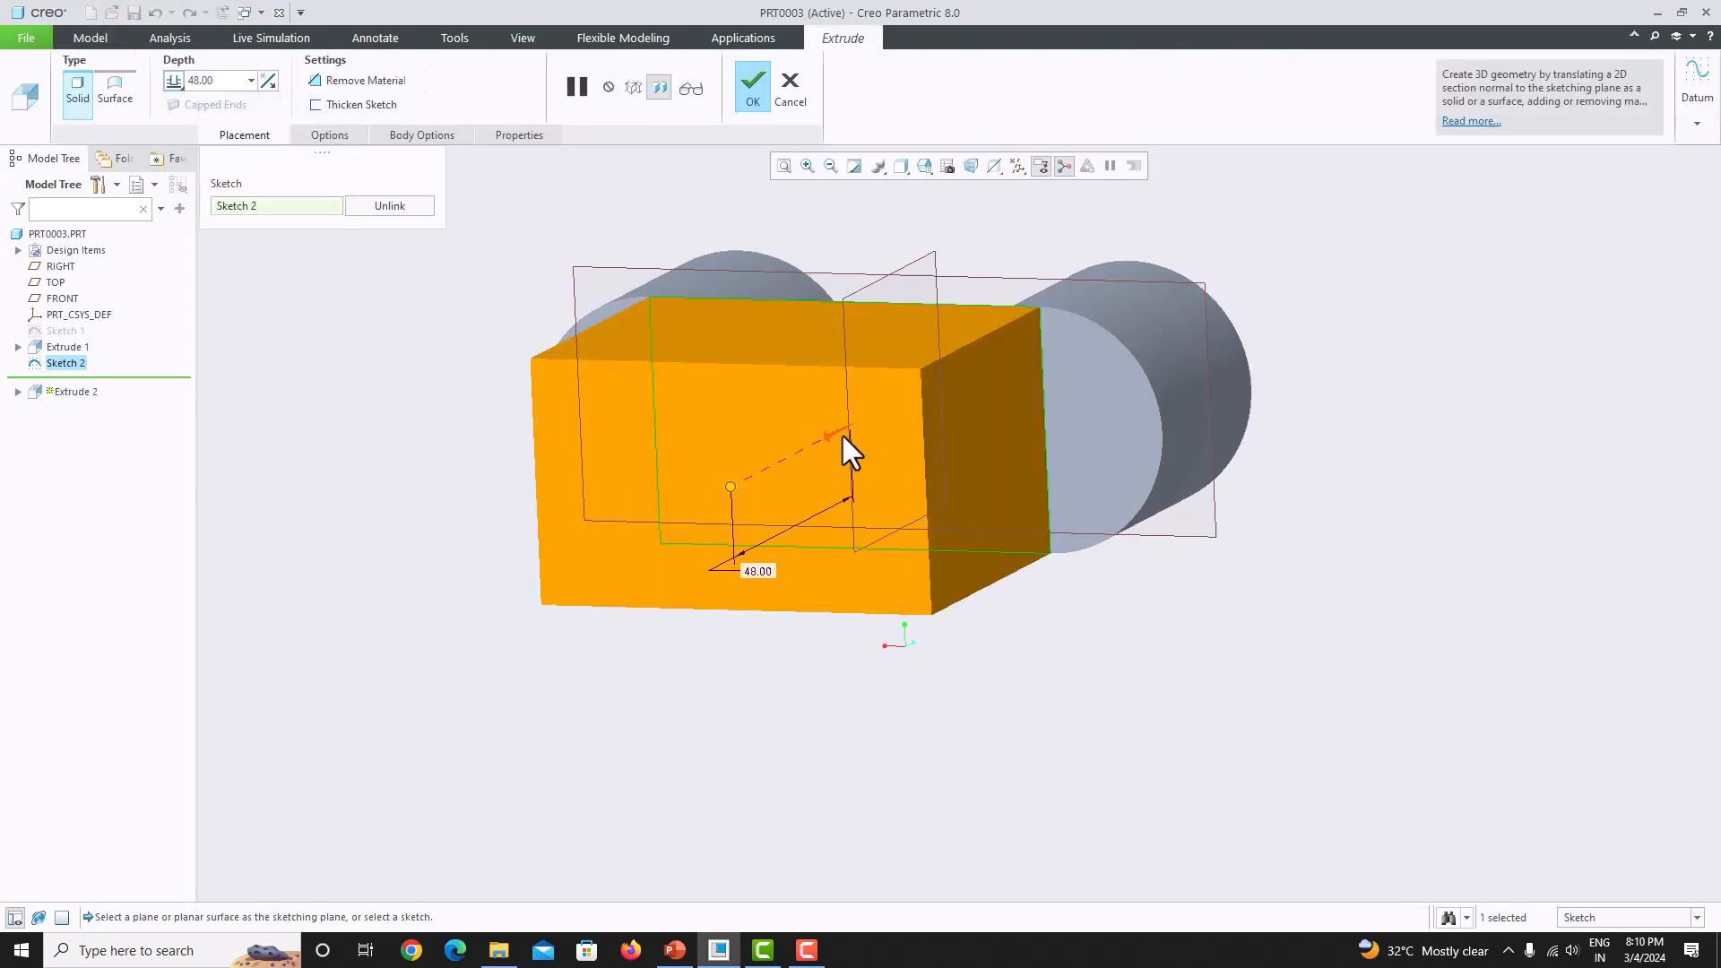
middle_drag(840, 432, 830, 811)
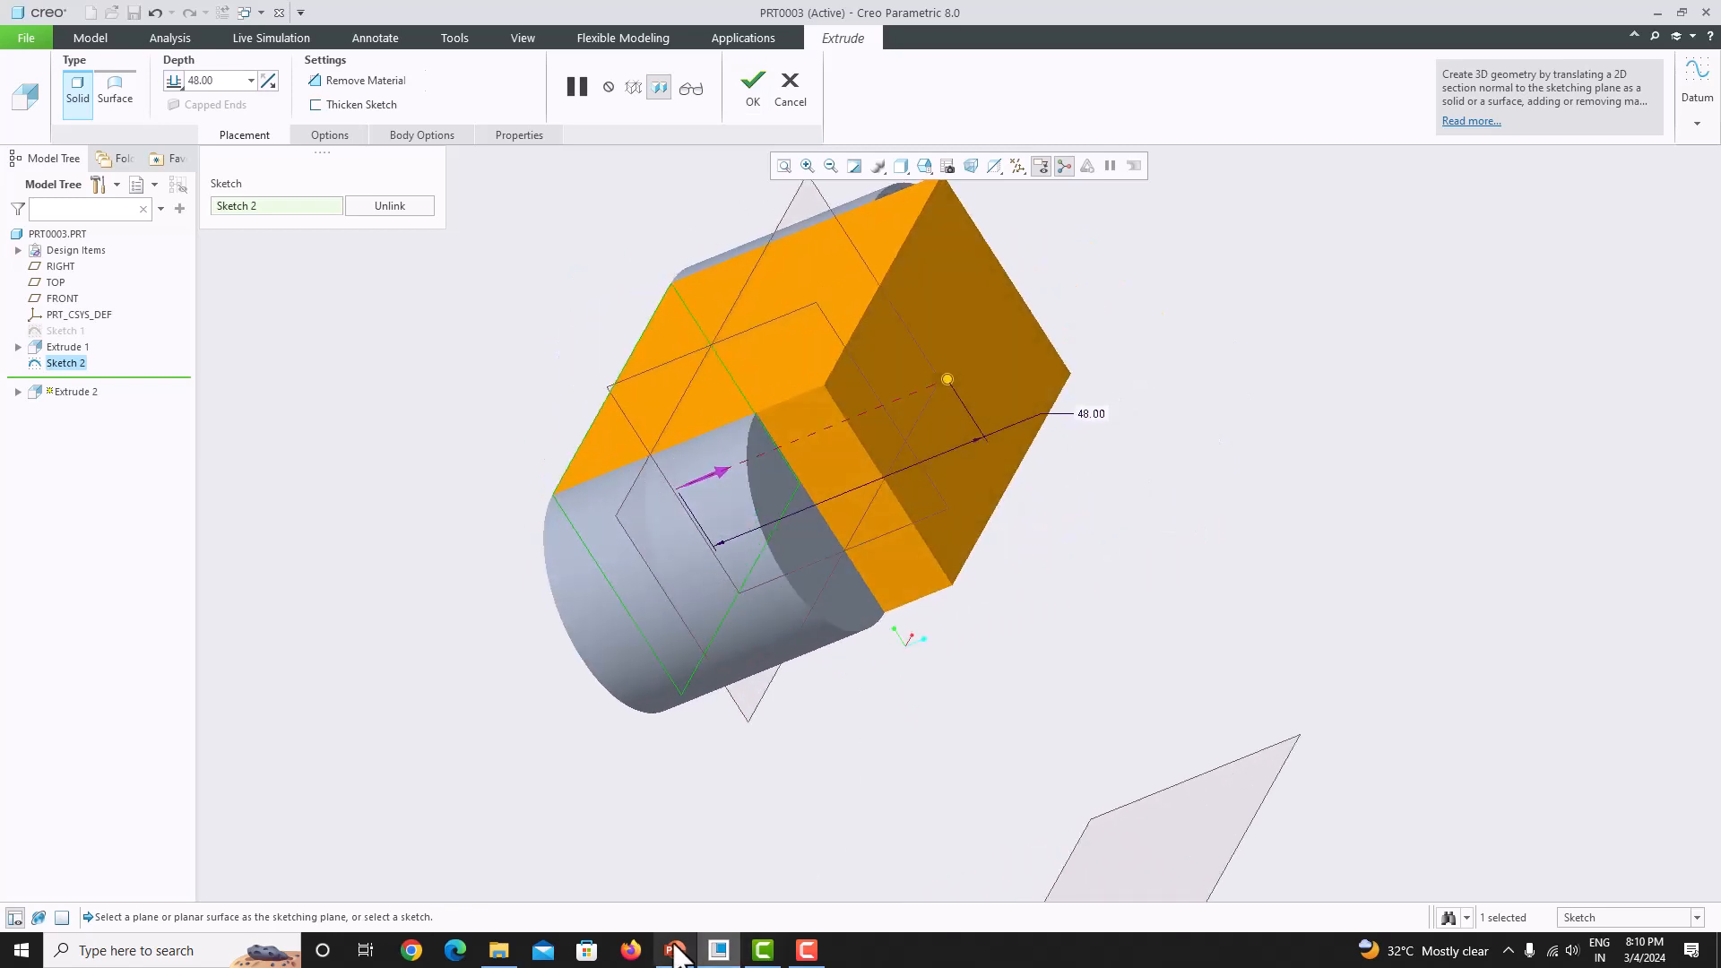
text(12)
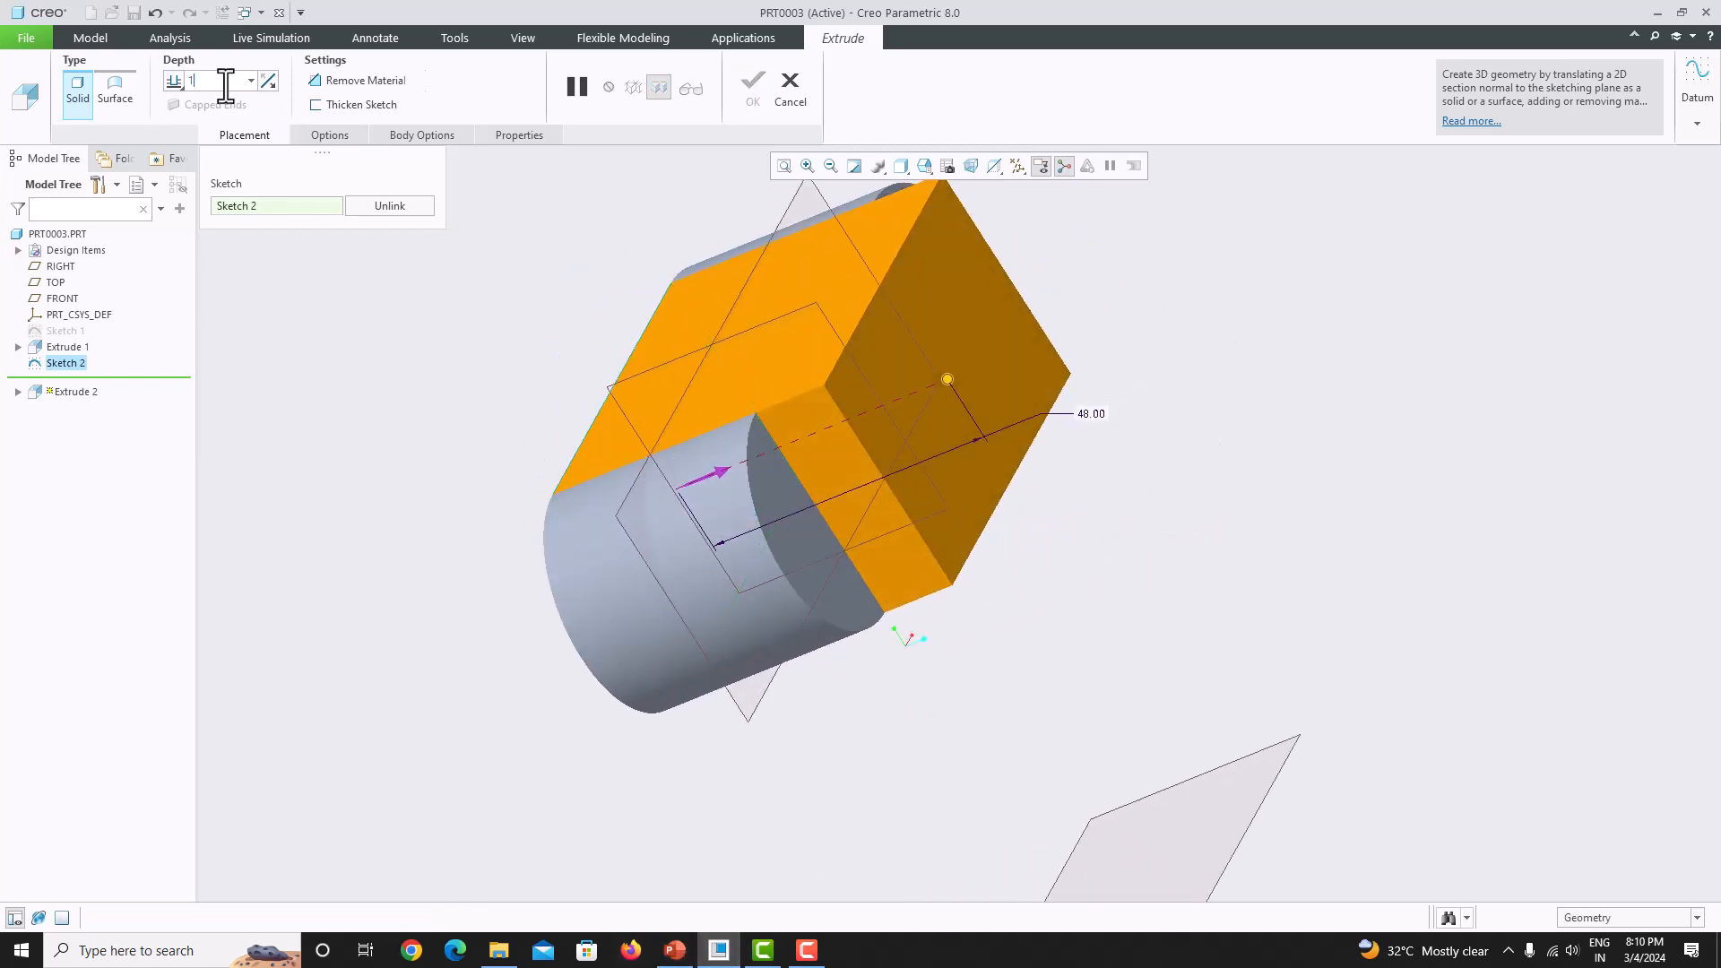
key(Return)
middle_drag(652, 403, 663, 520)
click(681, 955)
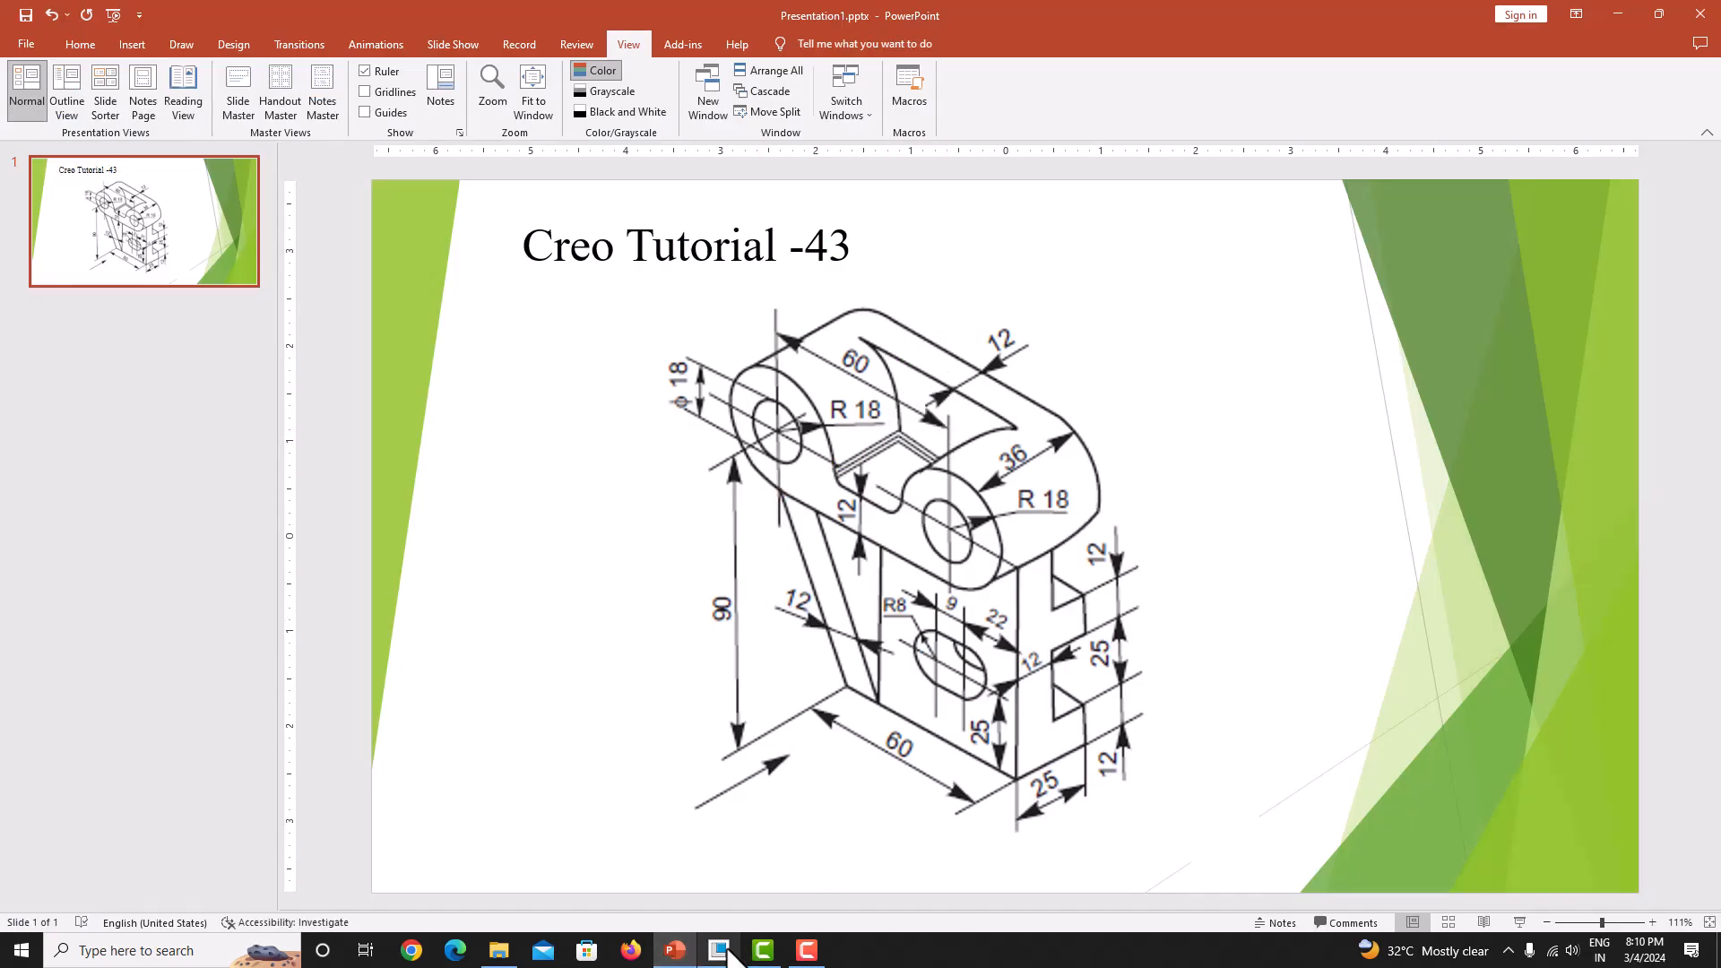
click(765, 952)
click(756, 87)
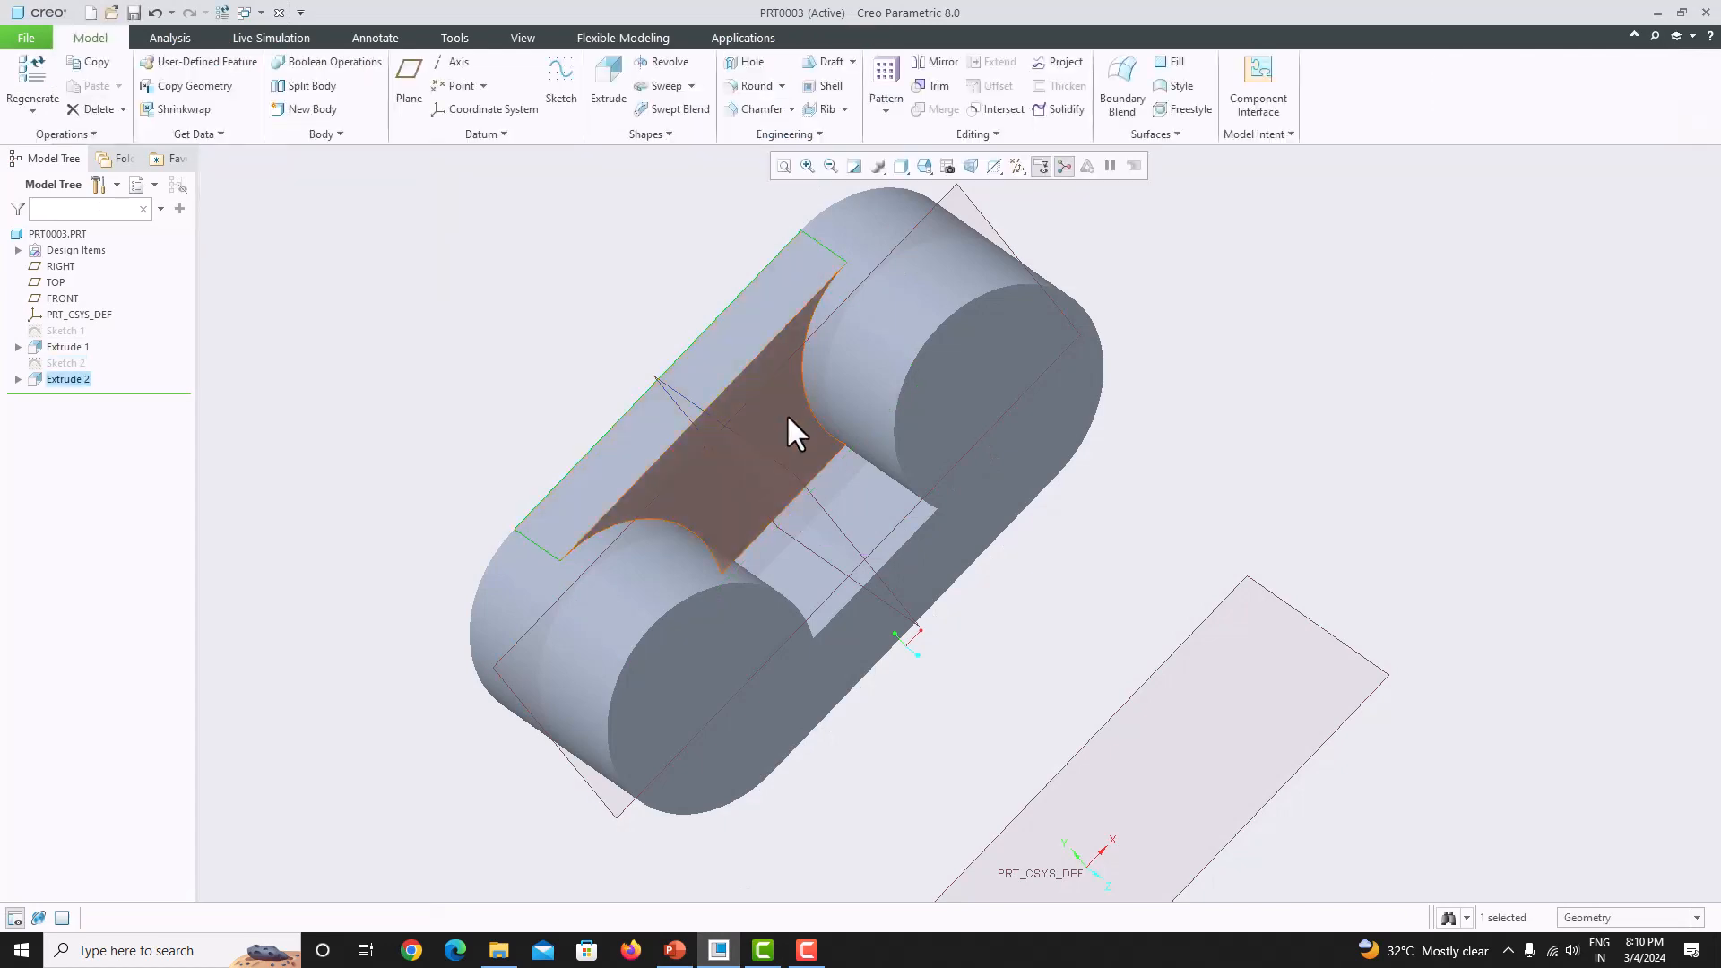
- Inspect the finished rear wall and switch to PowerPoint to examine the lower plate's dimensions in the drawing
middle_drag(792, 430, 759, 453)
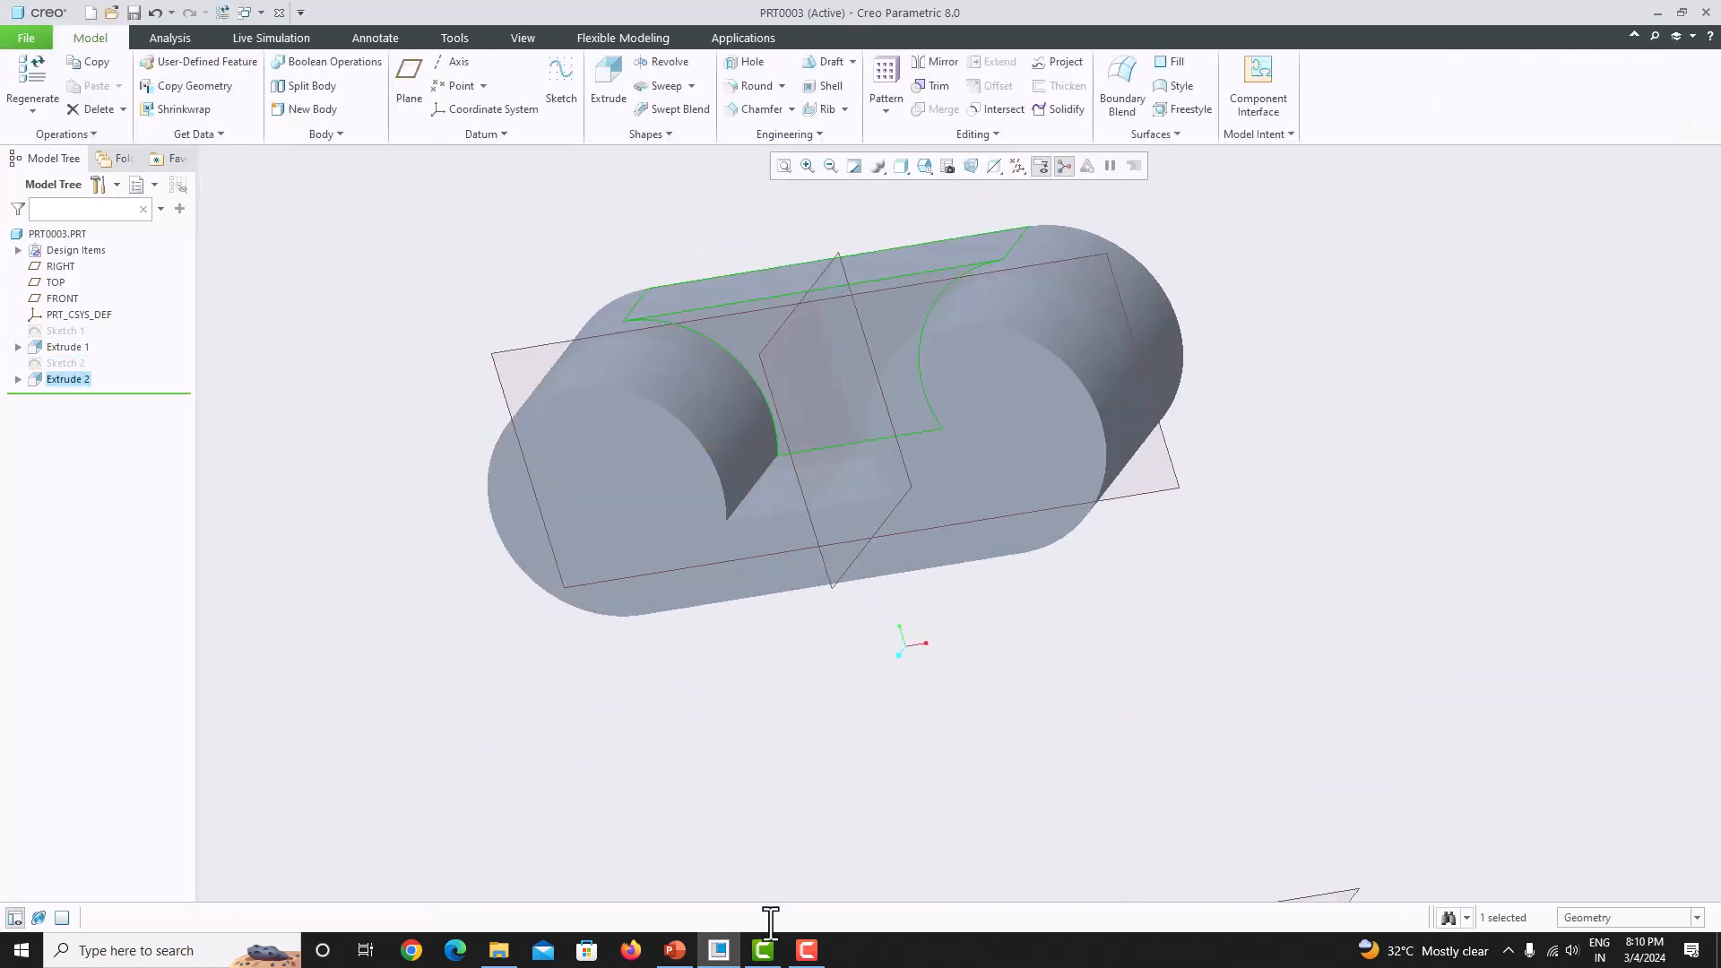
click(675, 950)
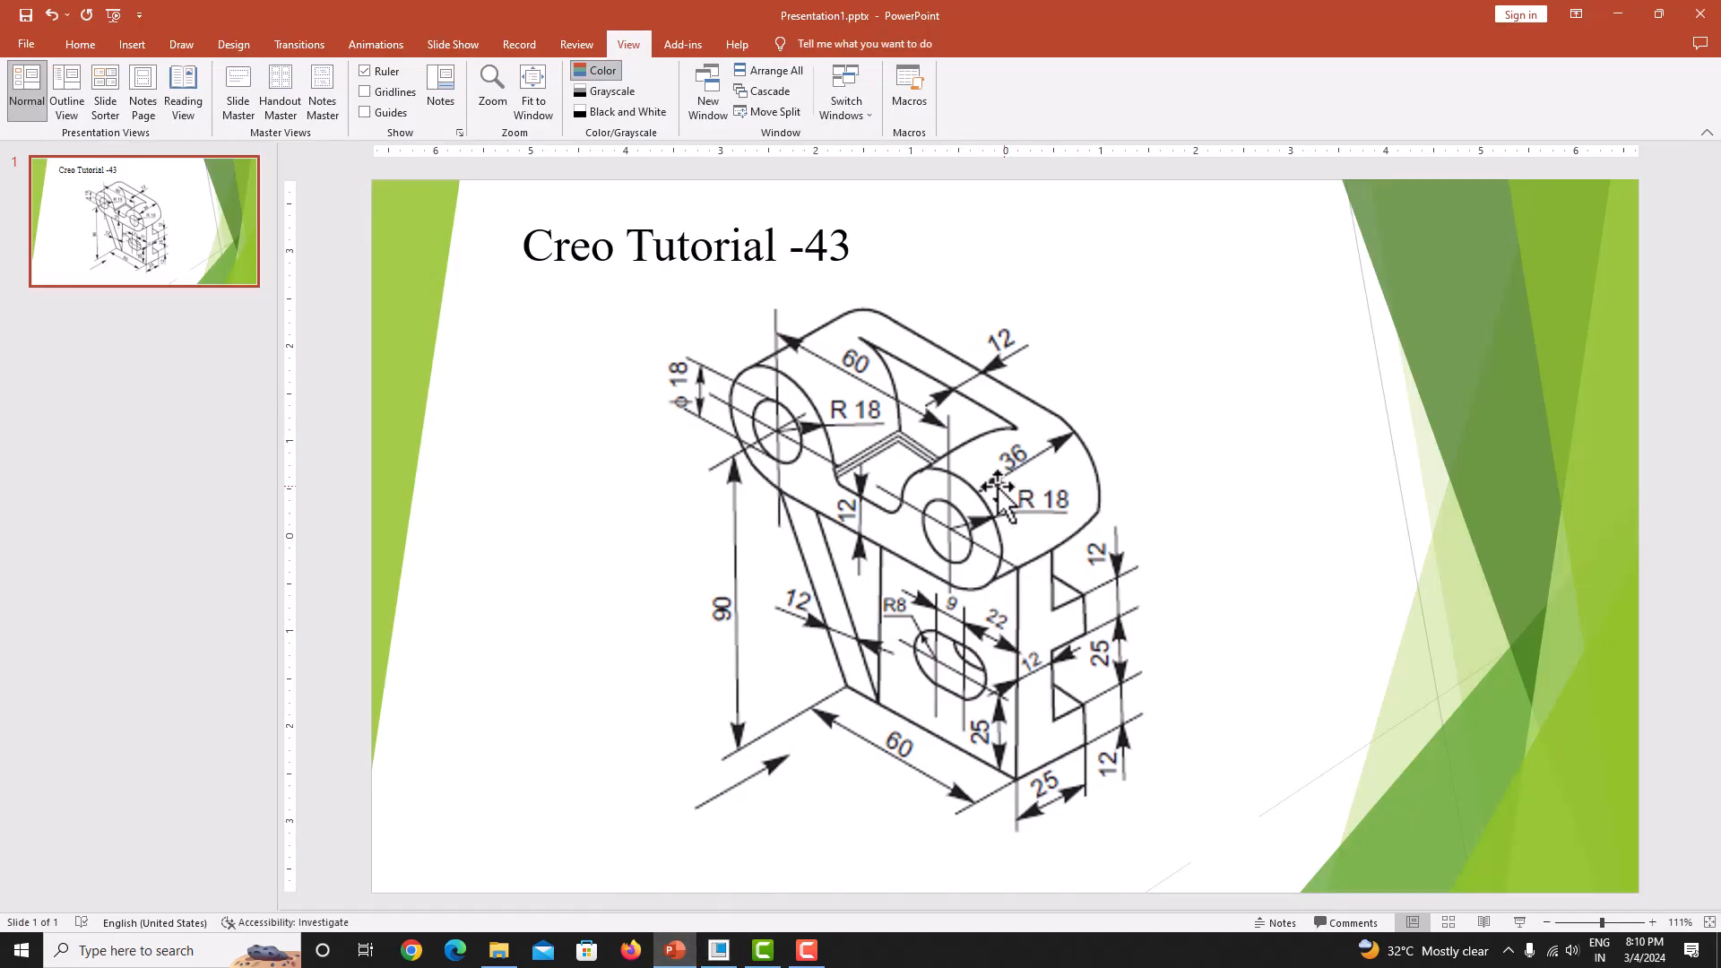
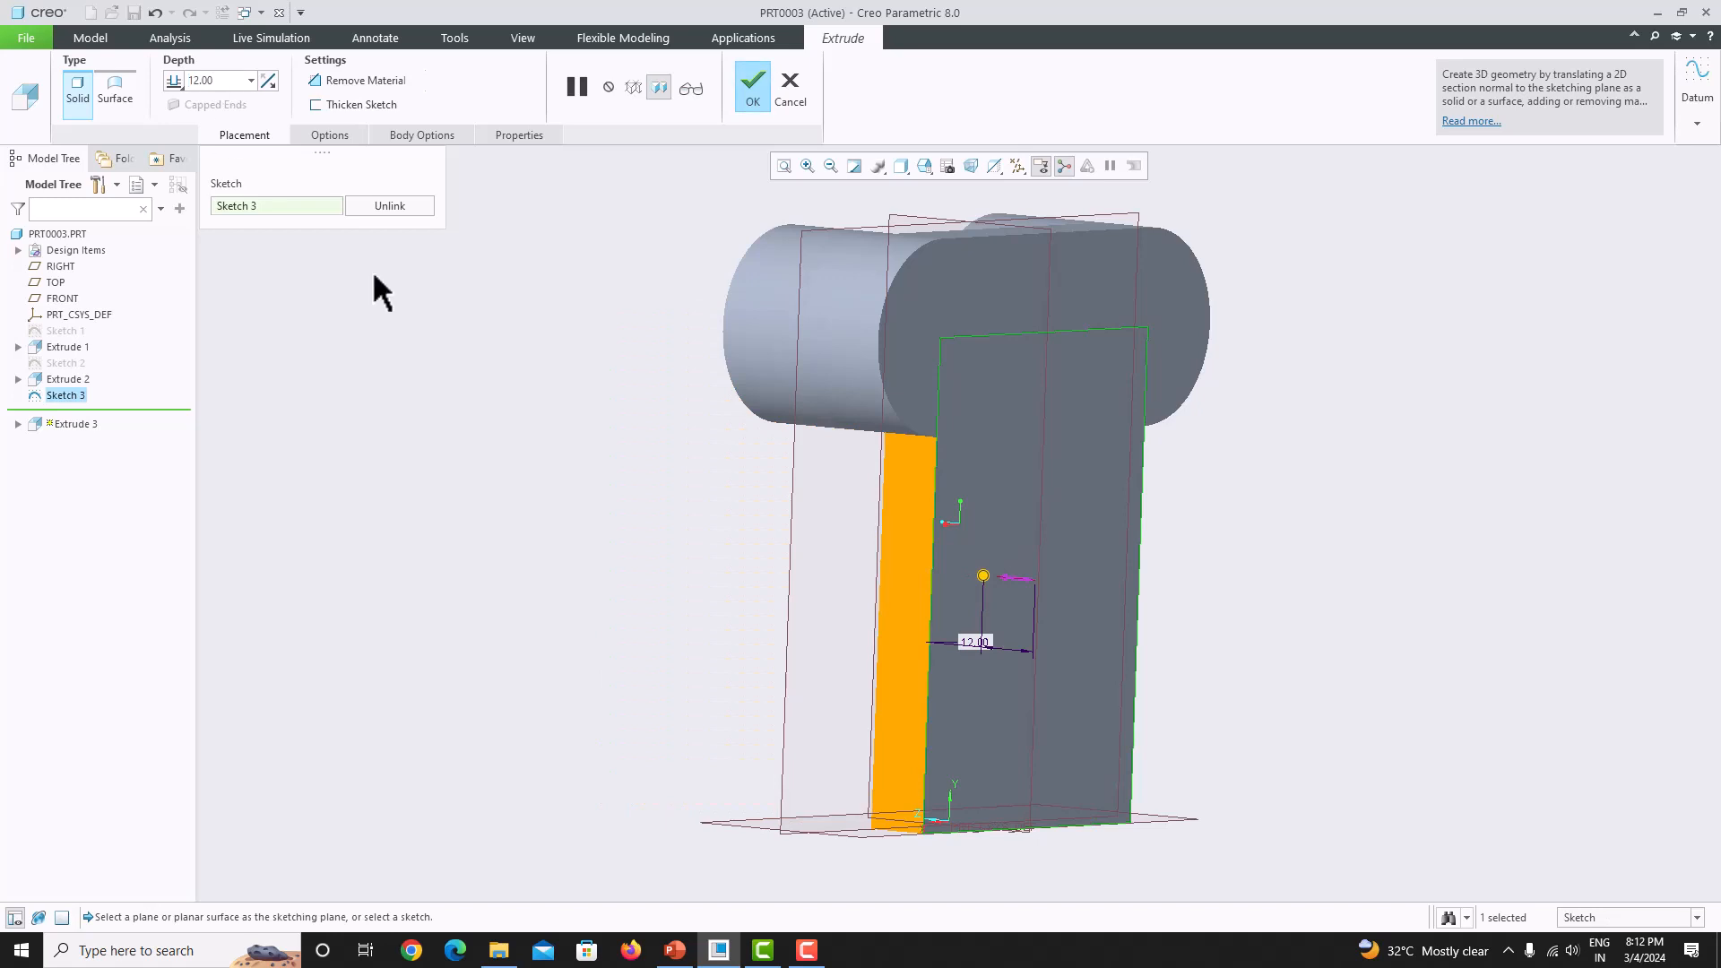
- Accept the 12 mm plate extrusion and start a sketch on the plate's narrow side face, consulting the PowerPoint drawing and returning to Creo
middle_drag(777, 416, 1031, 484)
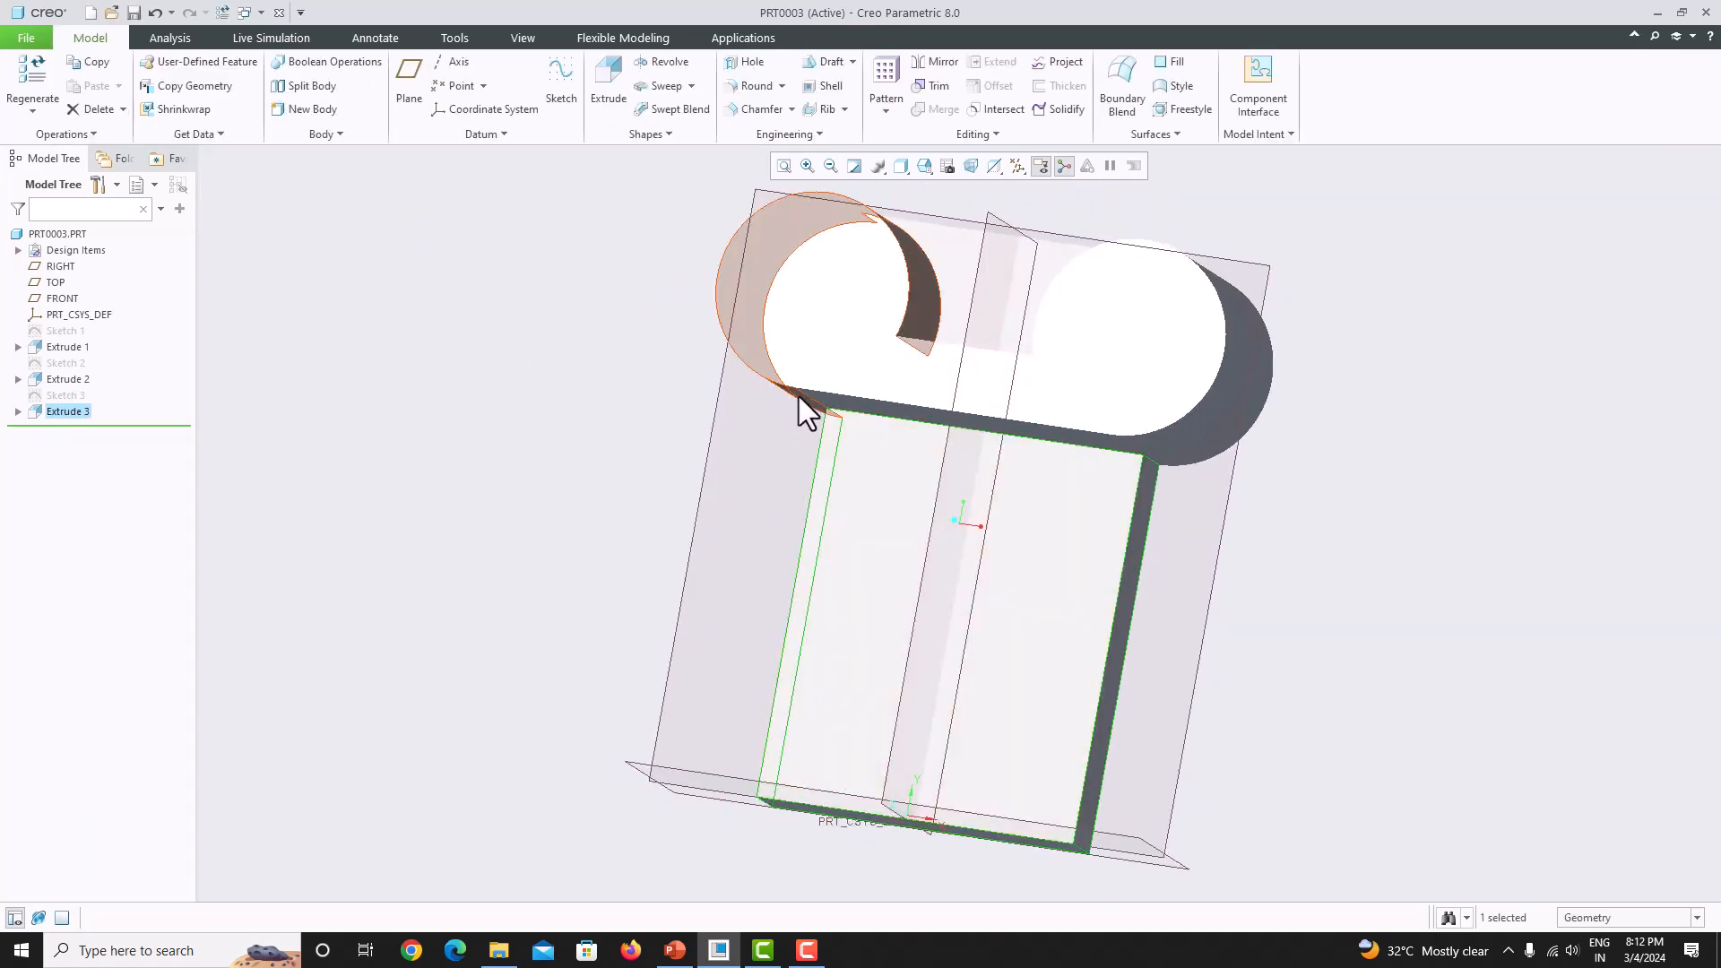
middle_drag(815, 708, 846, 609)
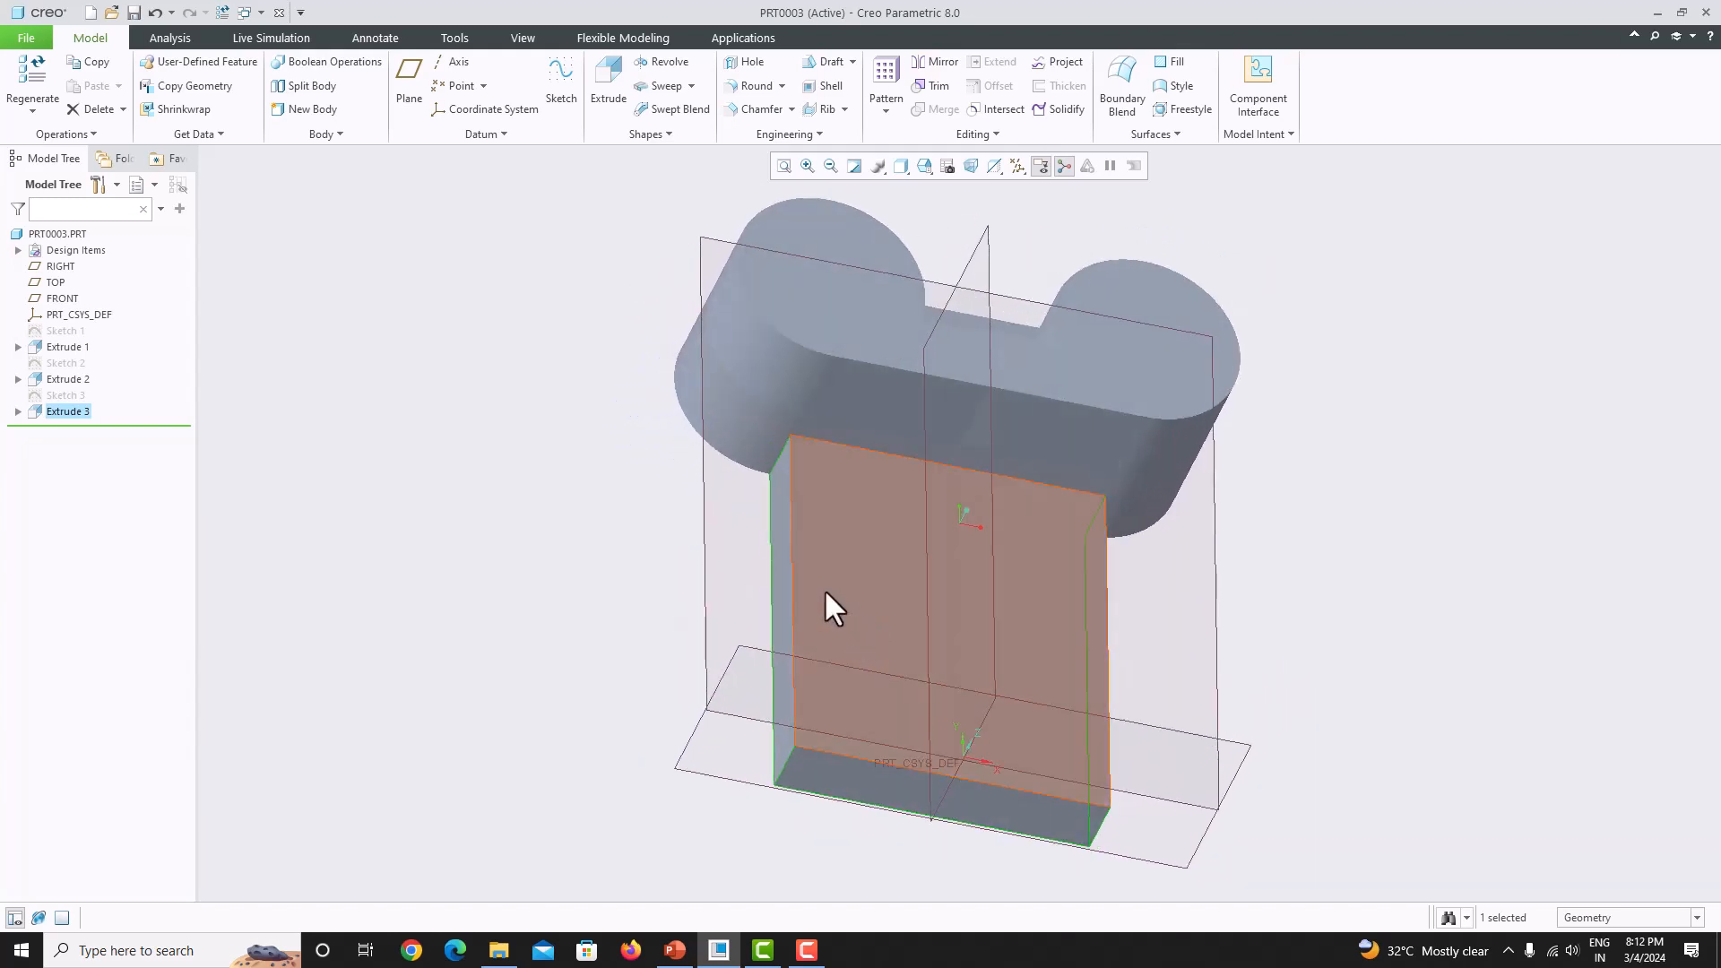
click(779, 540)
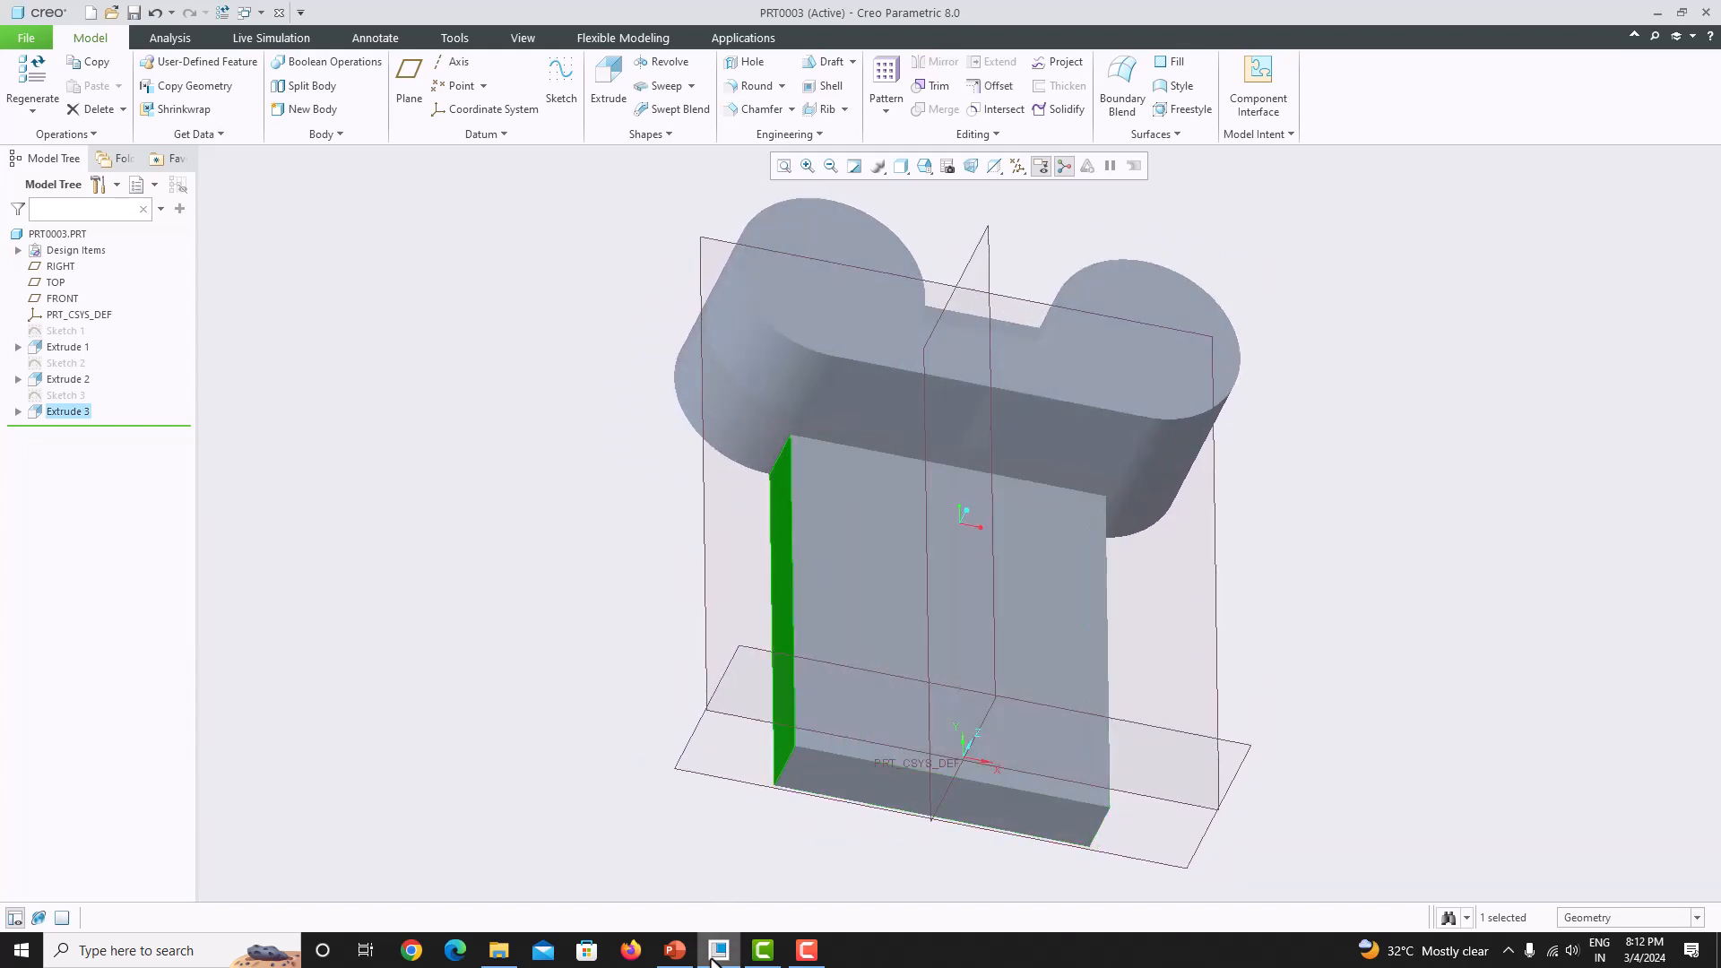
click(576, 104)
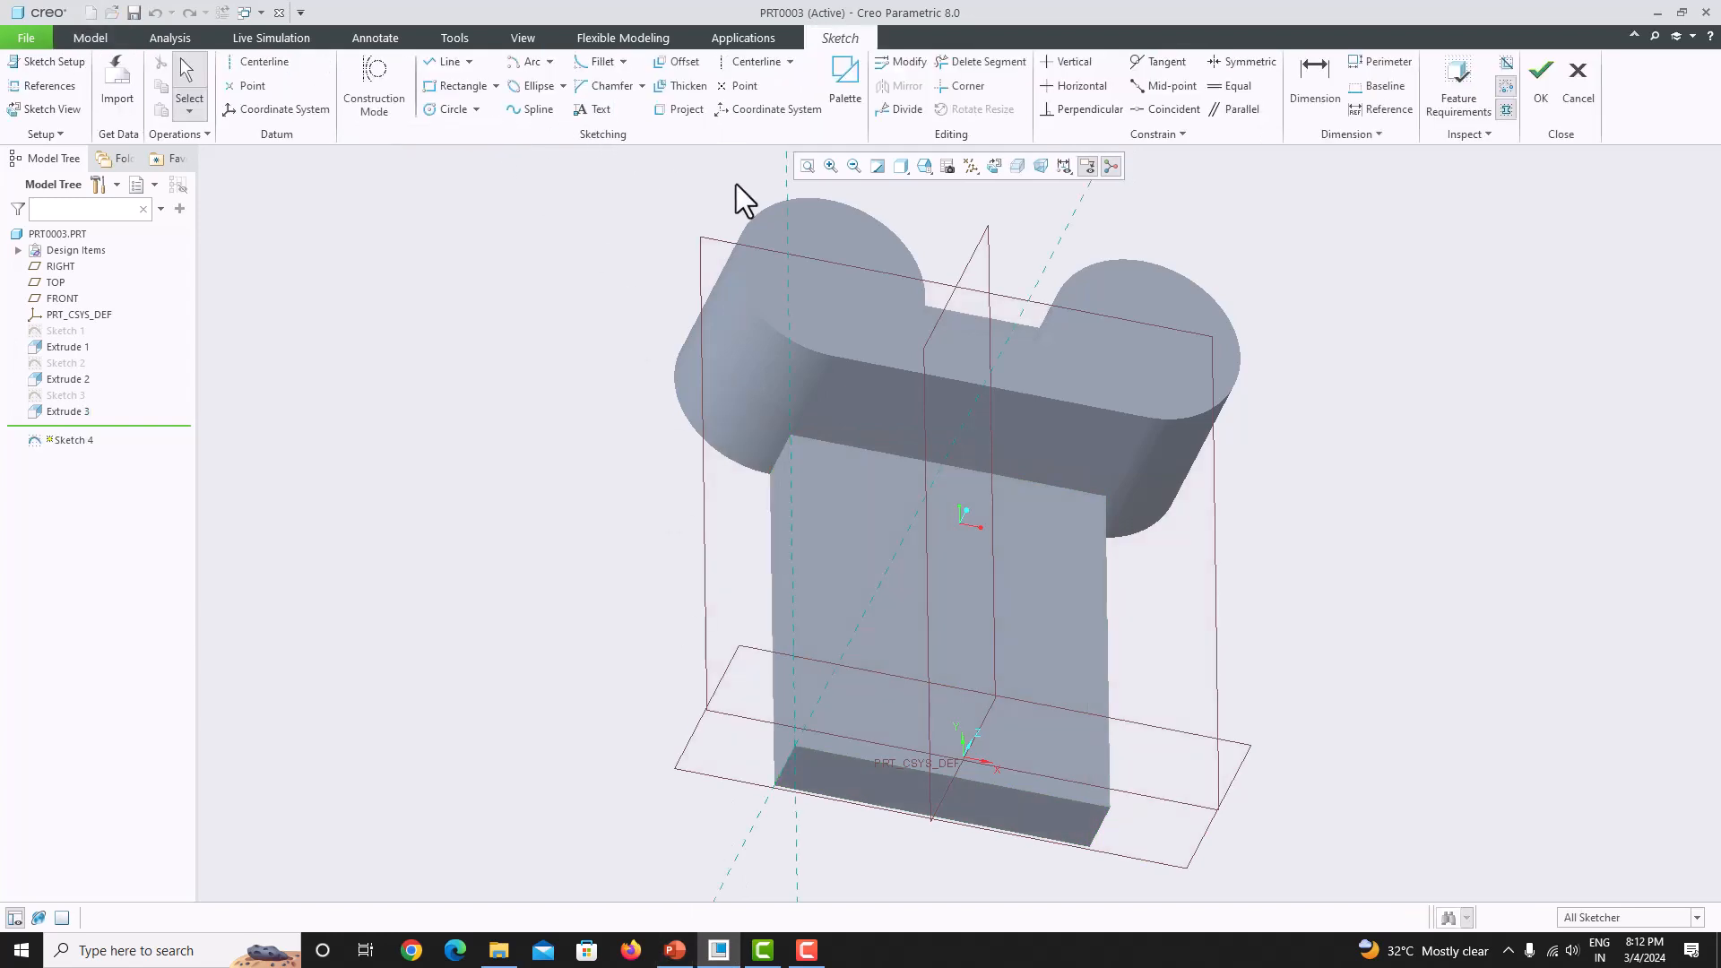
click(994, 166)
click(675, 950)
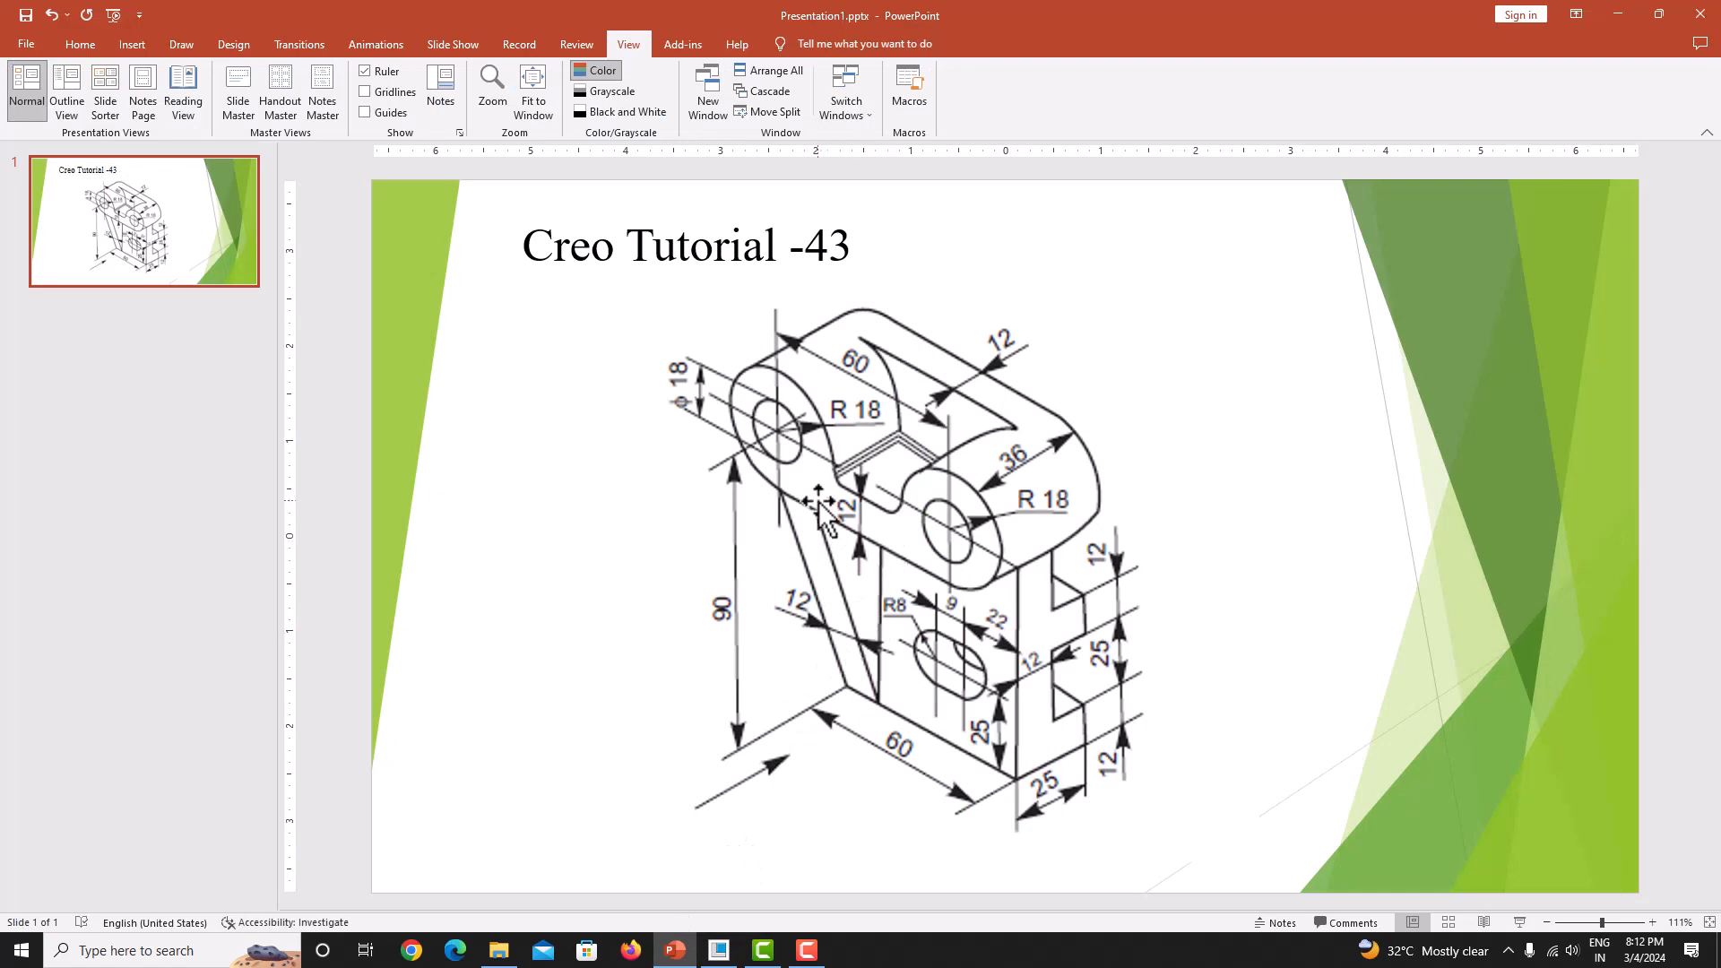
click(718, 950)
middle_drag(852, 595, 906, 461)
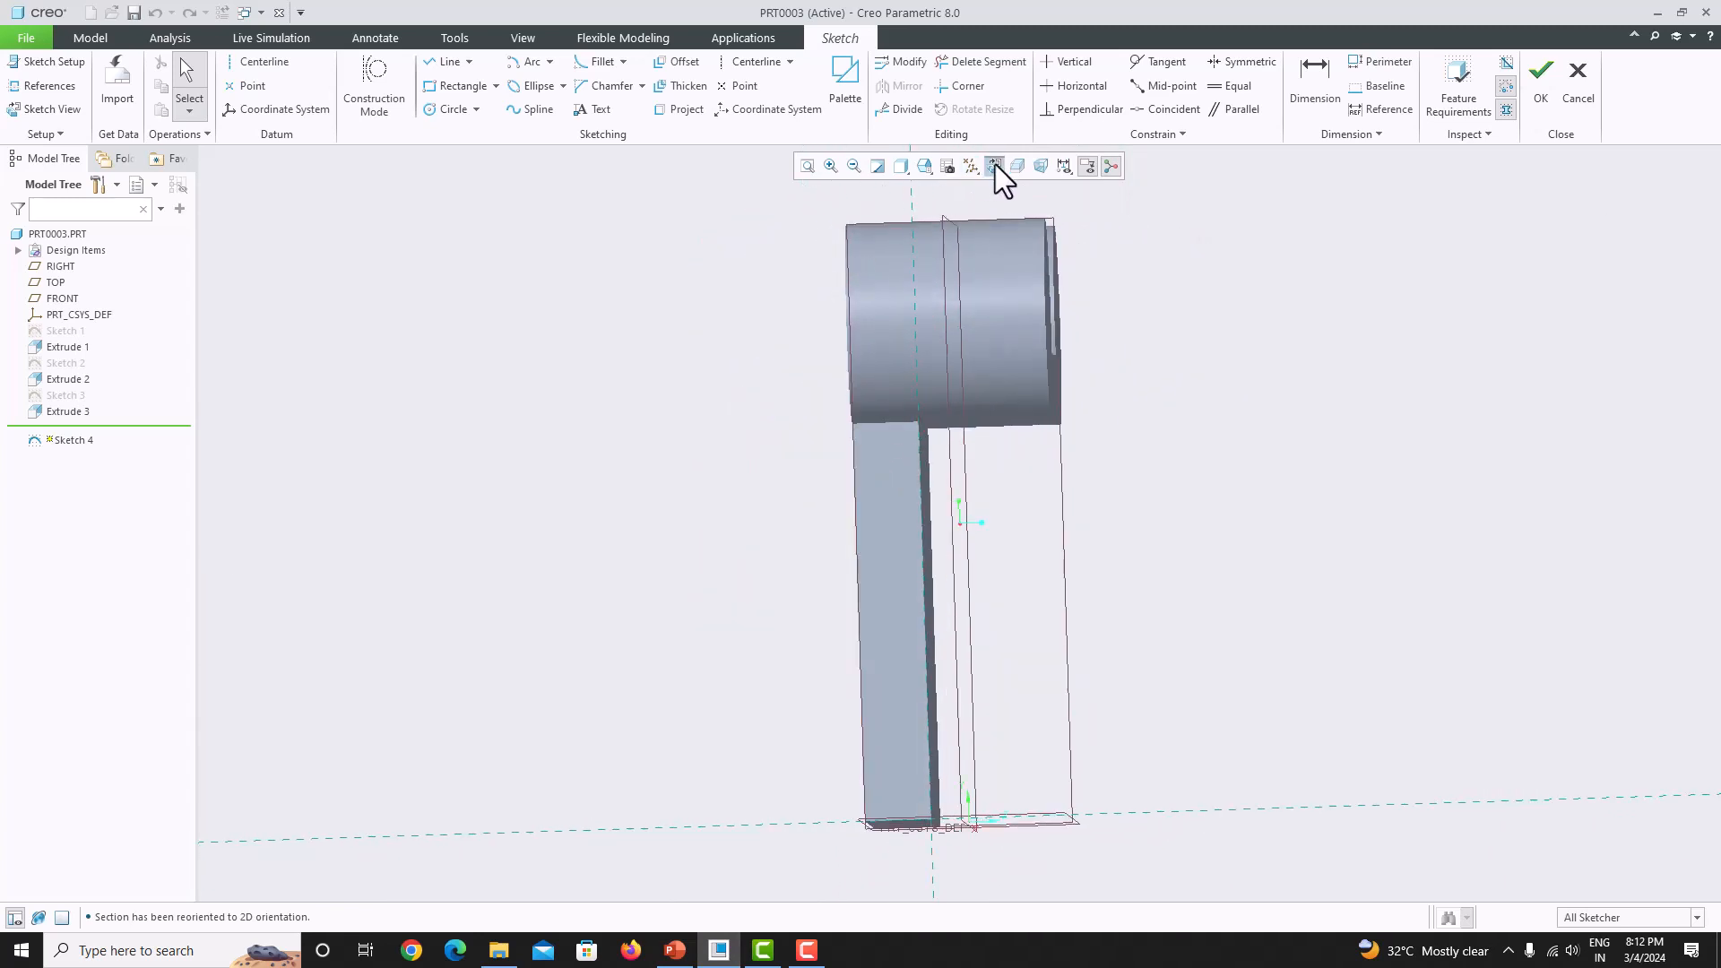
- Add the boss's front end face and its lower edge as sketch references
click(45, 85)
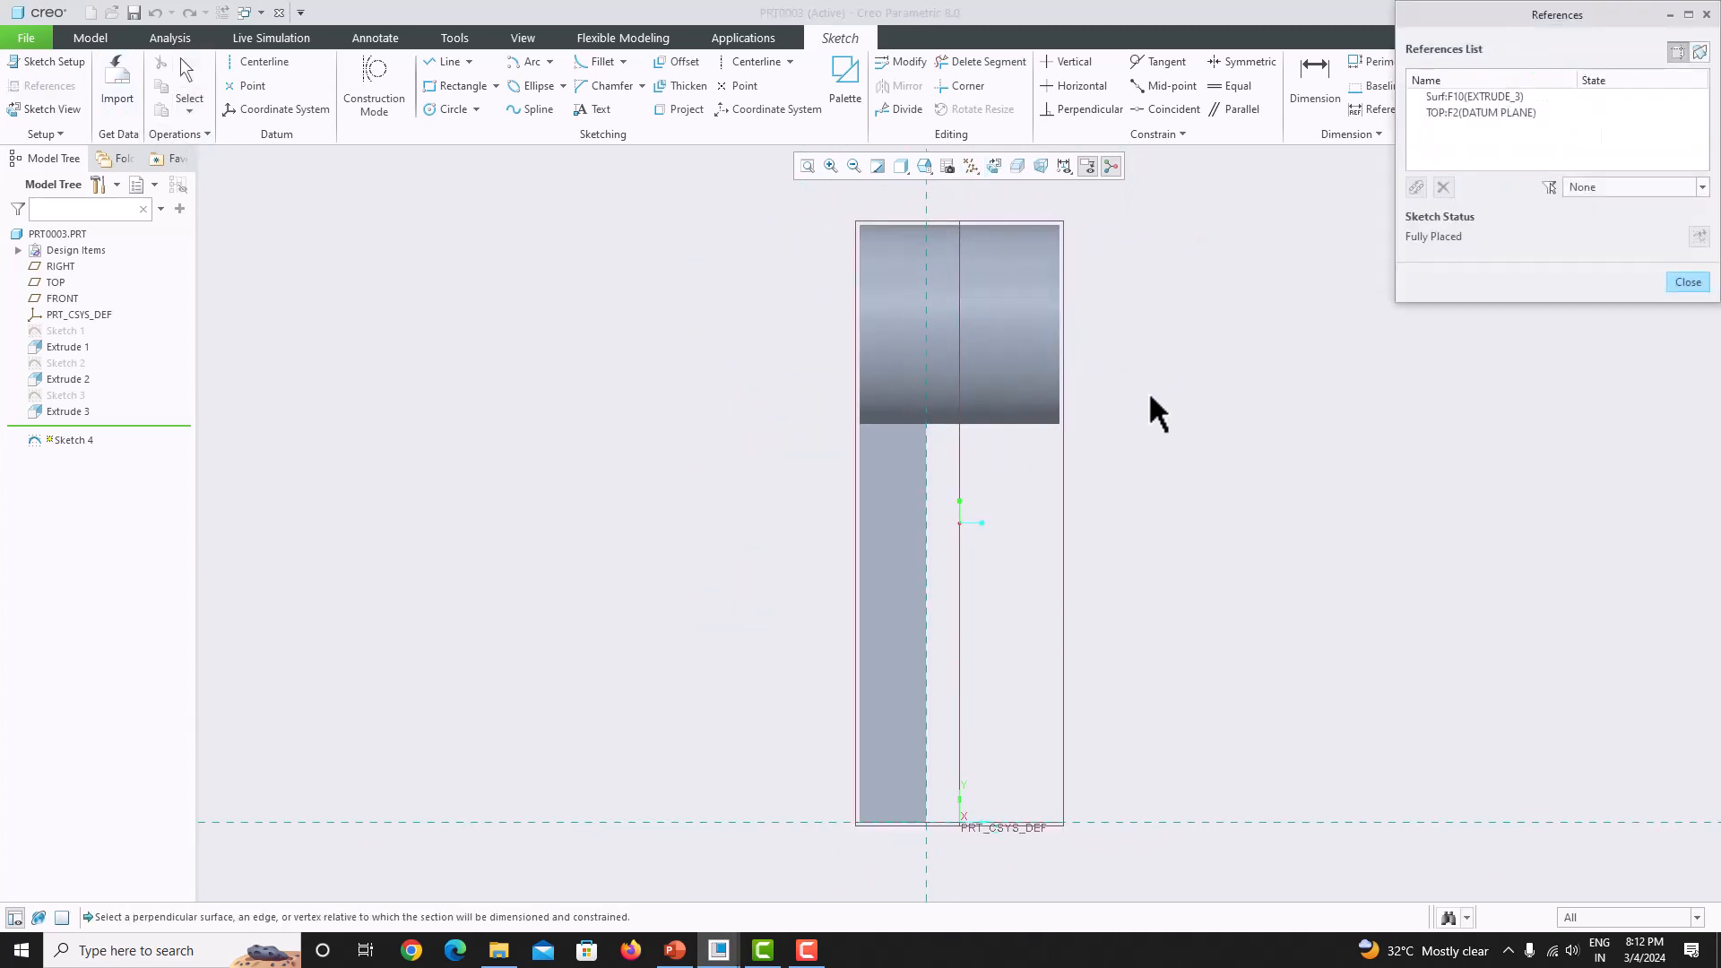
click(1060, 410)
click(938, 423)
click(1686, 283)
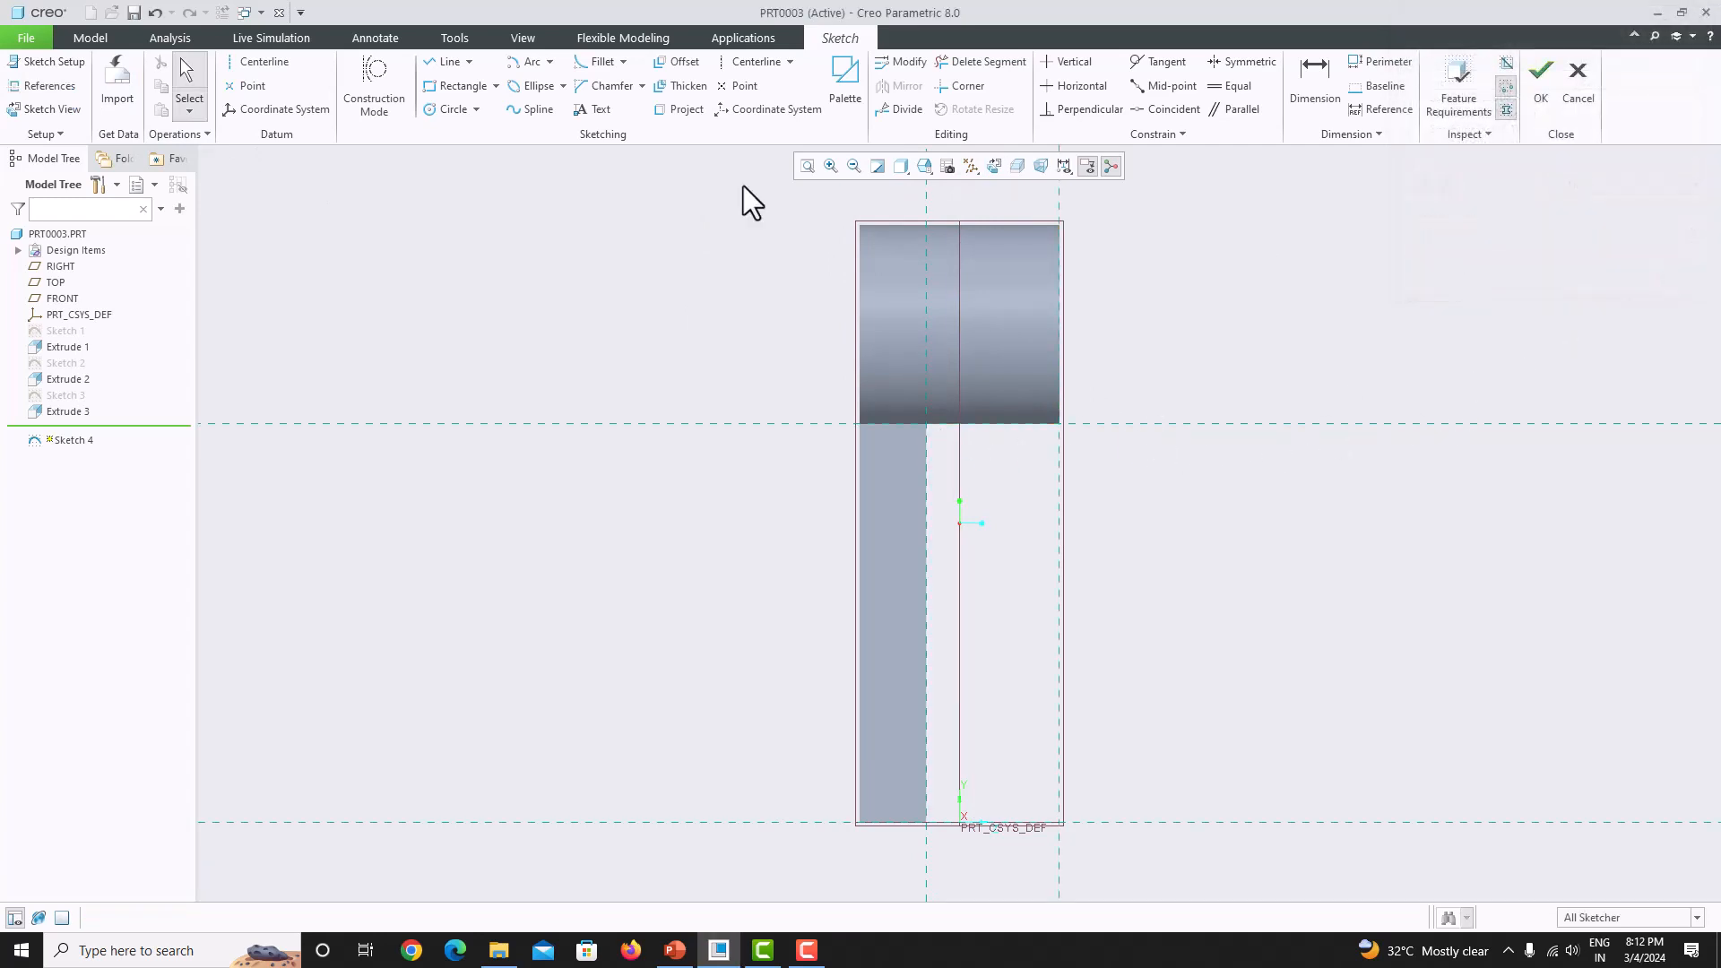
- Draw a closed triangular rib profile from the boss's lower edge down the plate's front edge to its base, and finish the sketch
click(446, 64)
click(926, 423)
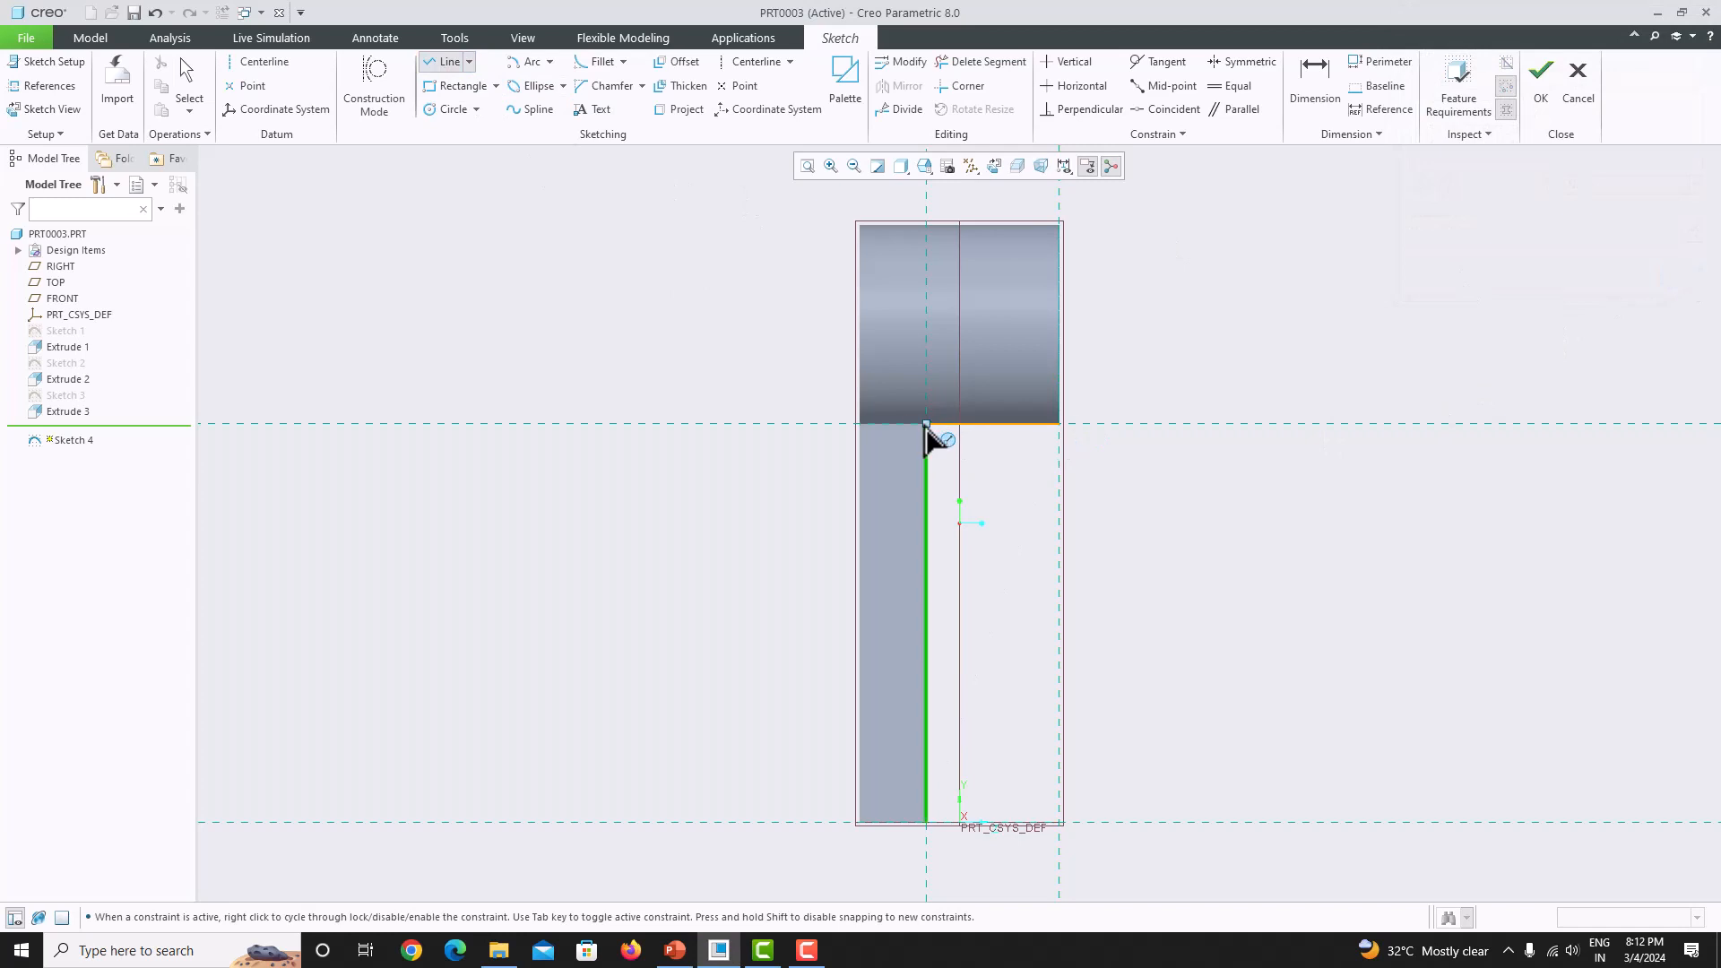
click(926, 823)
click(1059, 423)
middle_click(1271, 508)
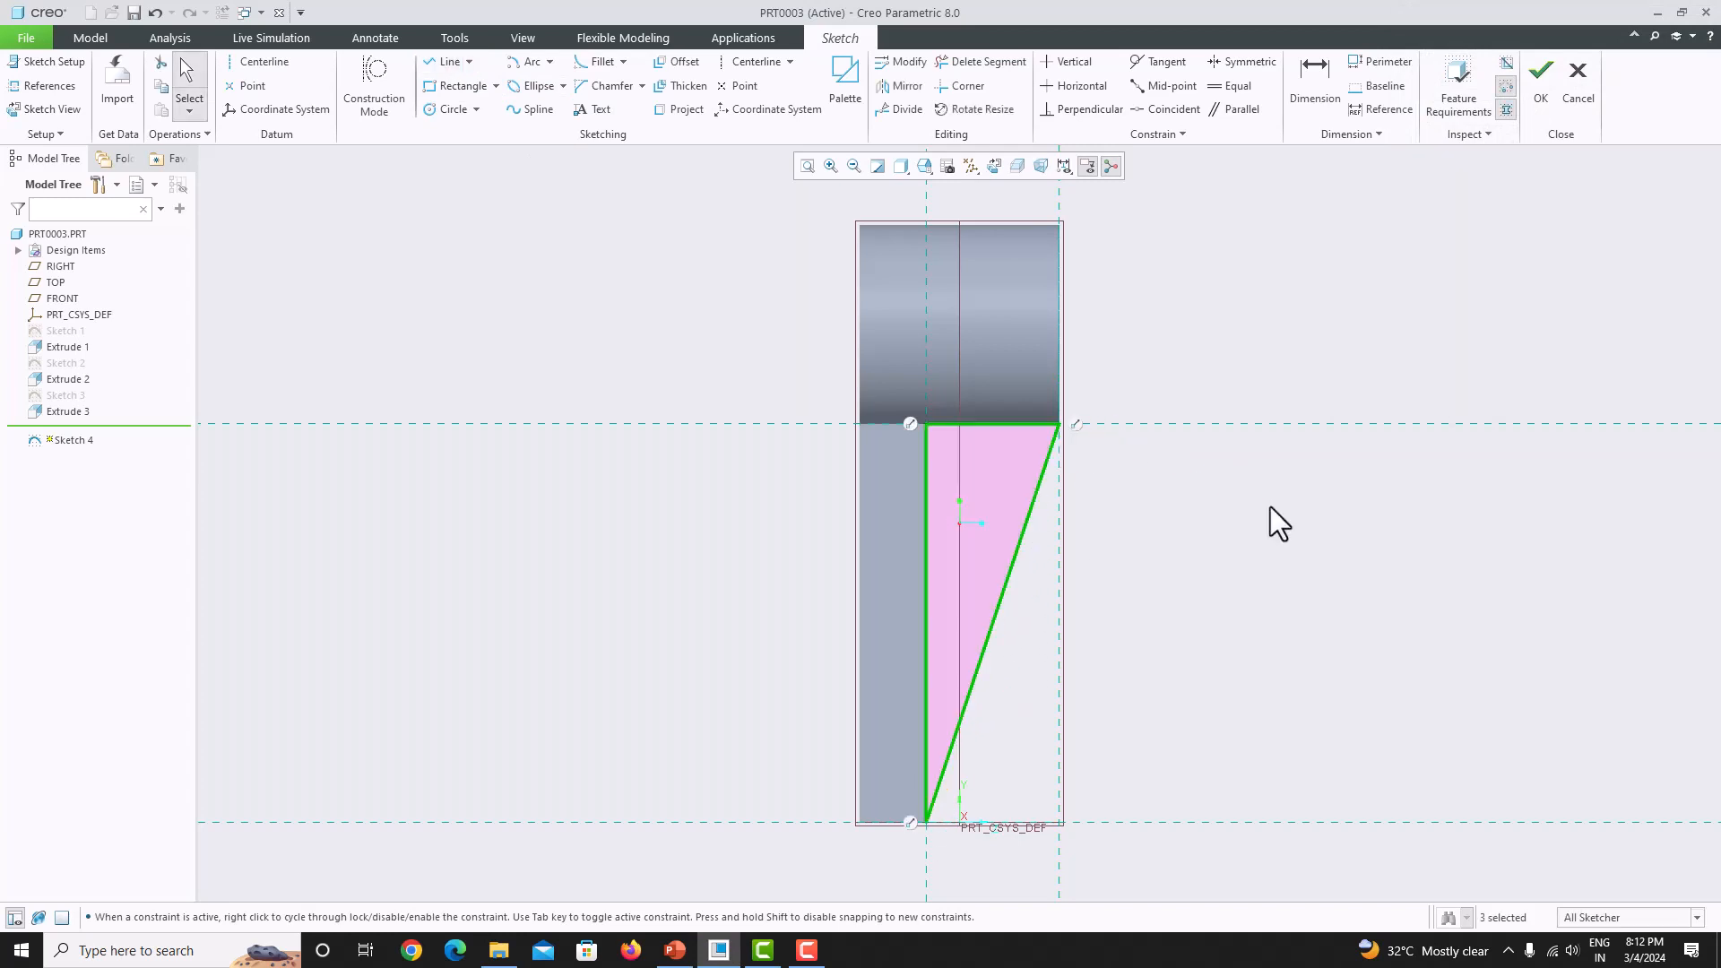
click(1536, 89)
- Extrude the triangular rib profile 12 mm inward along the plate, checking the rib thickness in the PowerPoint drawing before accepting it in Creo
click(607, 81)
mouse_move(1080, 403)
middle_down()
mouse_move(960, 434)
mouse_move(757, 591)
middle_up()
click(758, 592)
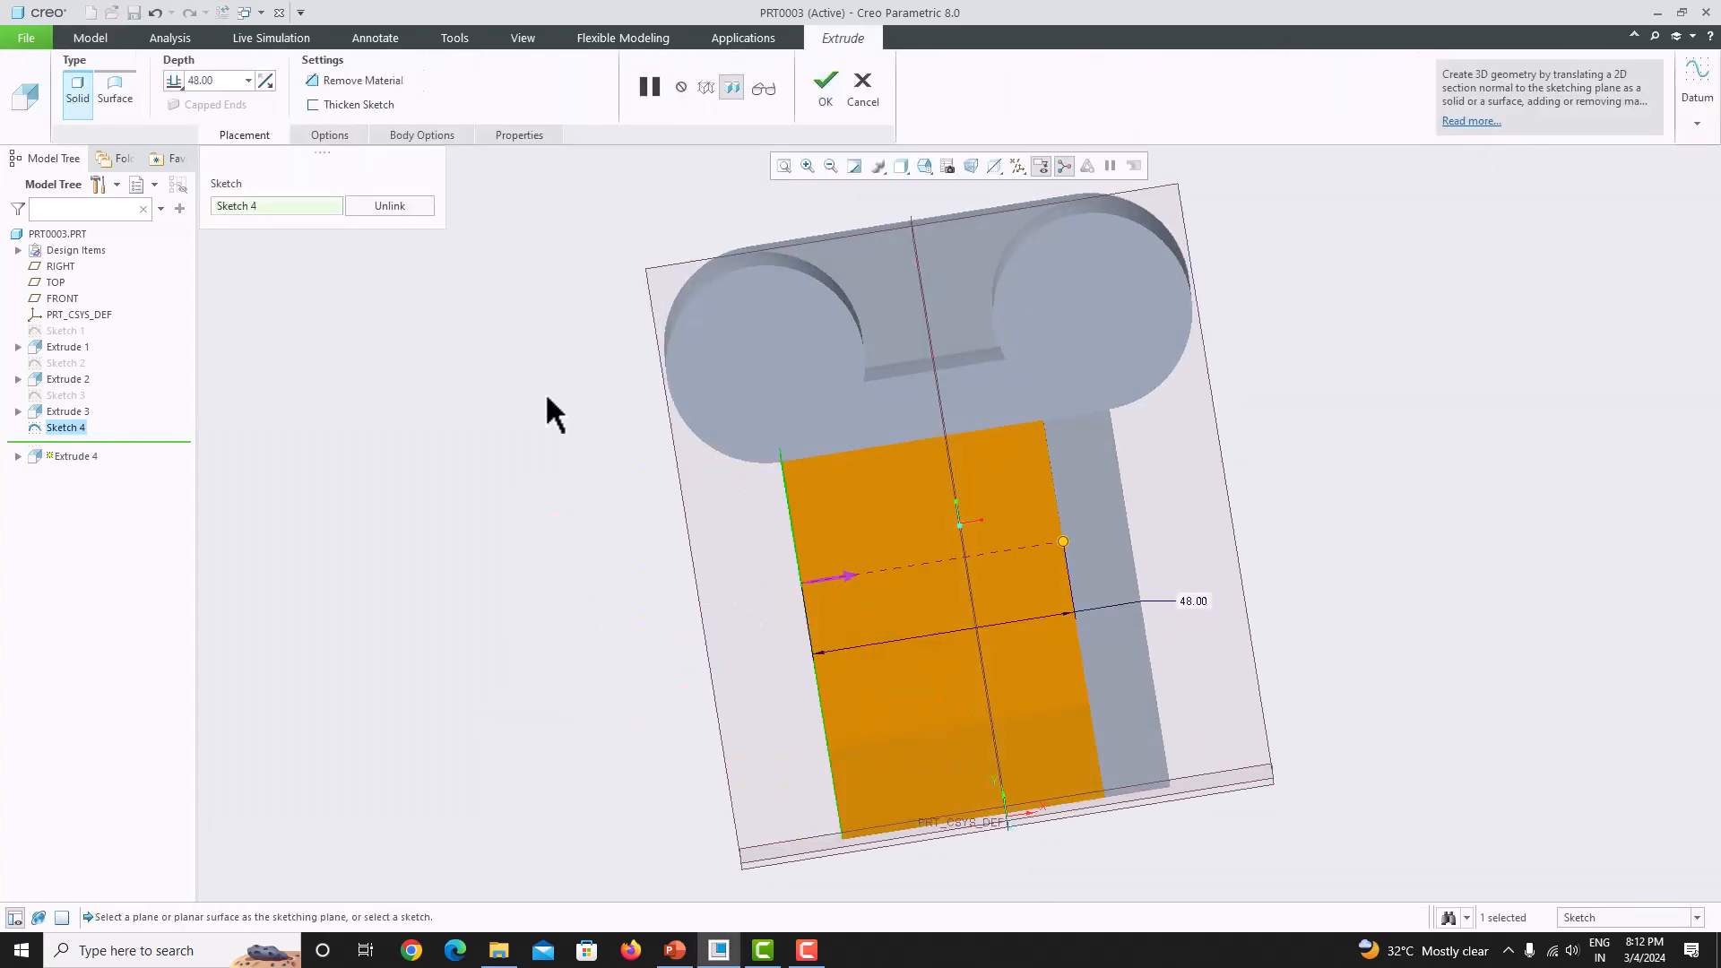
text(12)
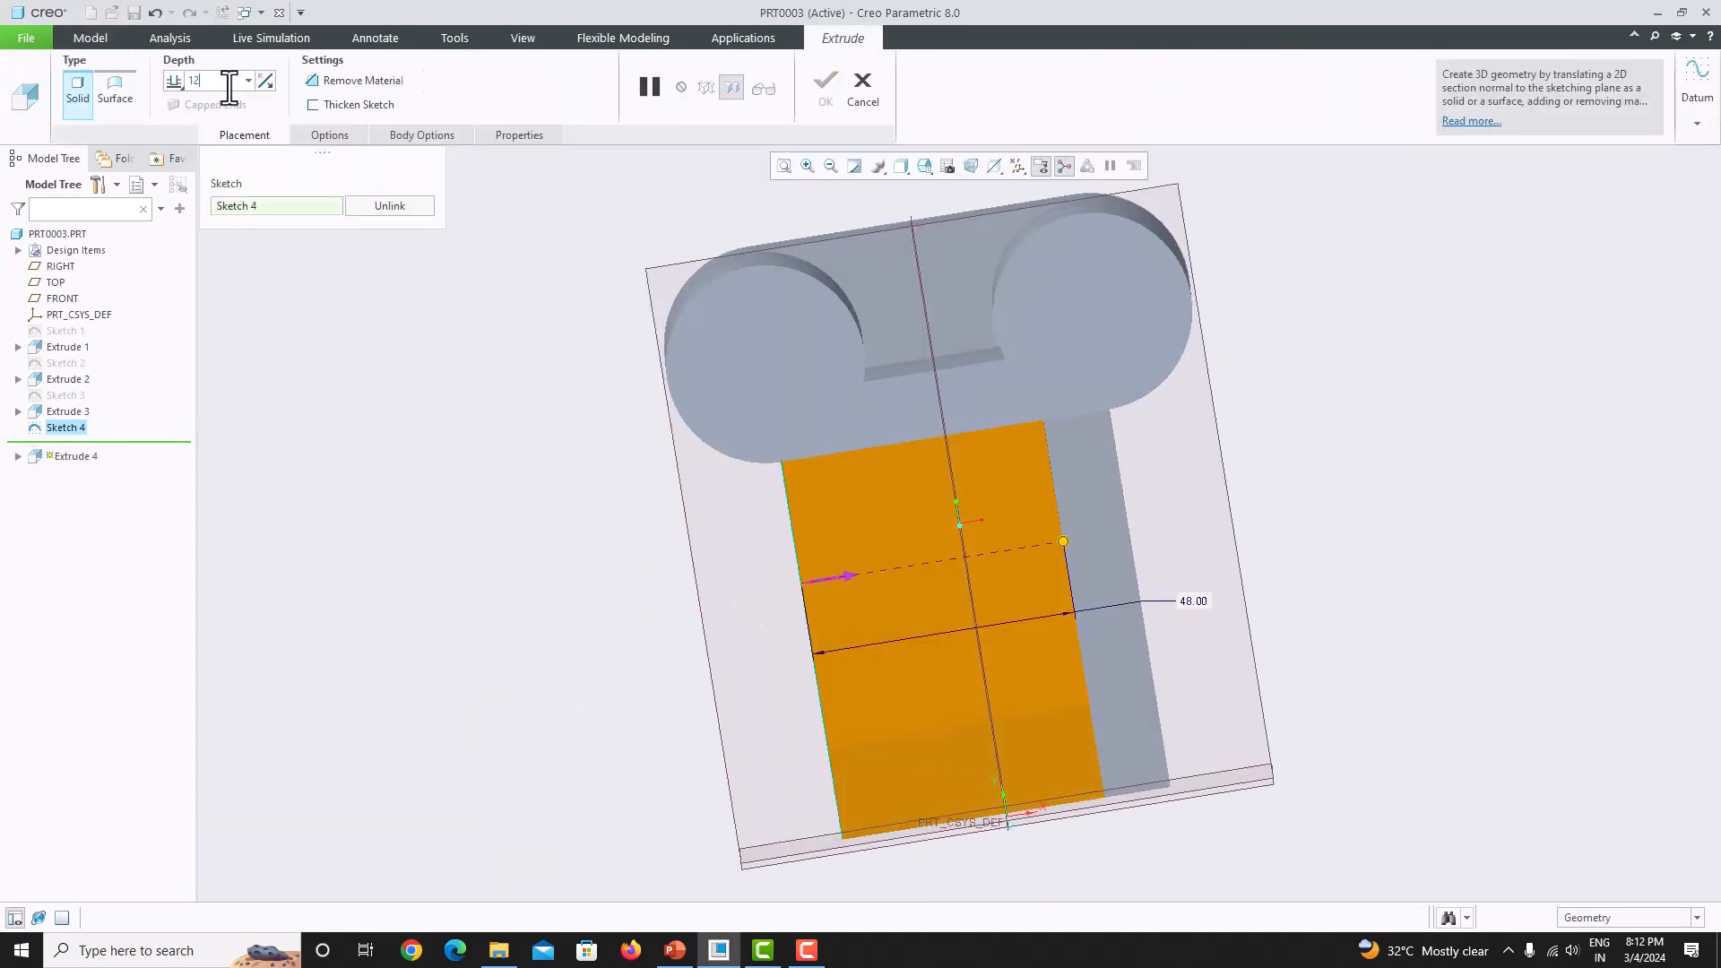
key(Return)
middle_drag(995, 502, 937, 549)
click(693, 950)
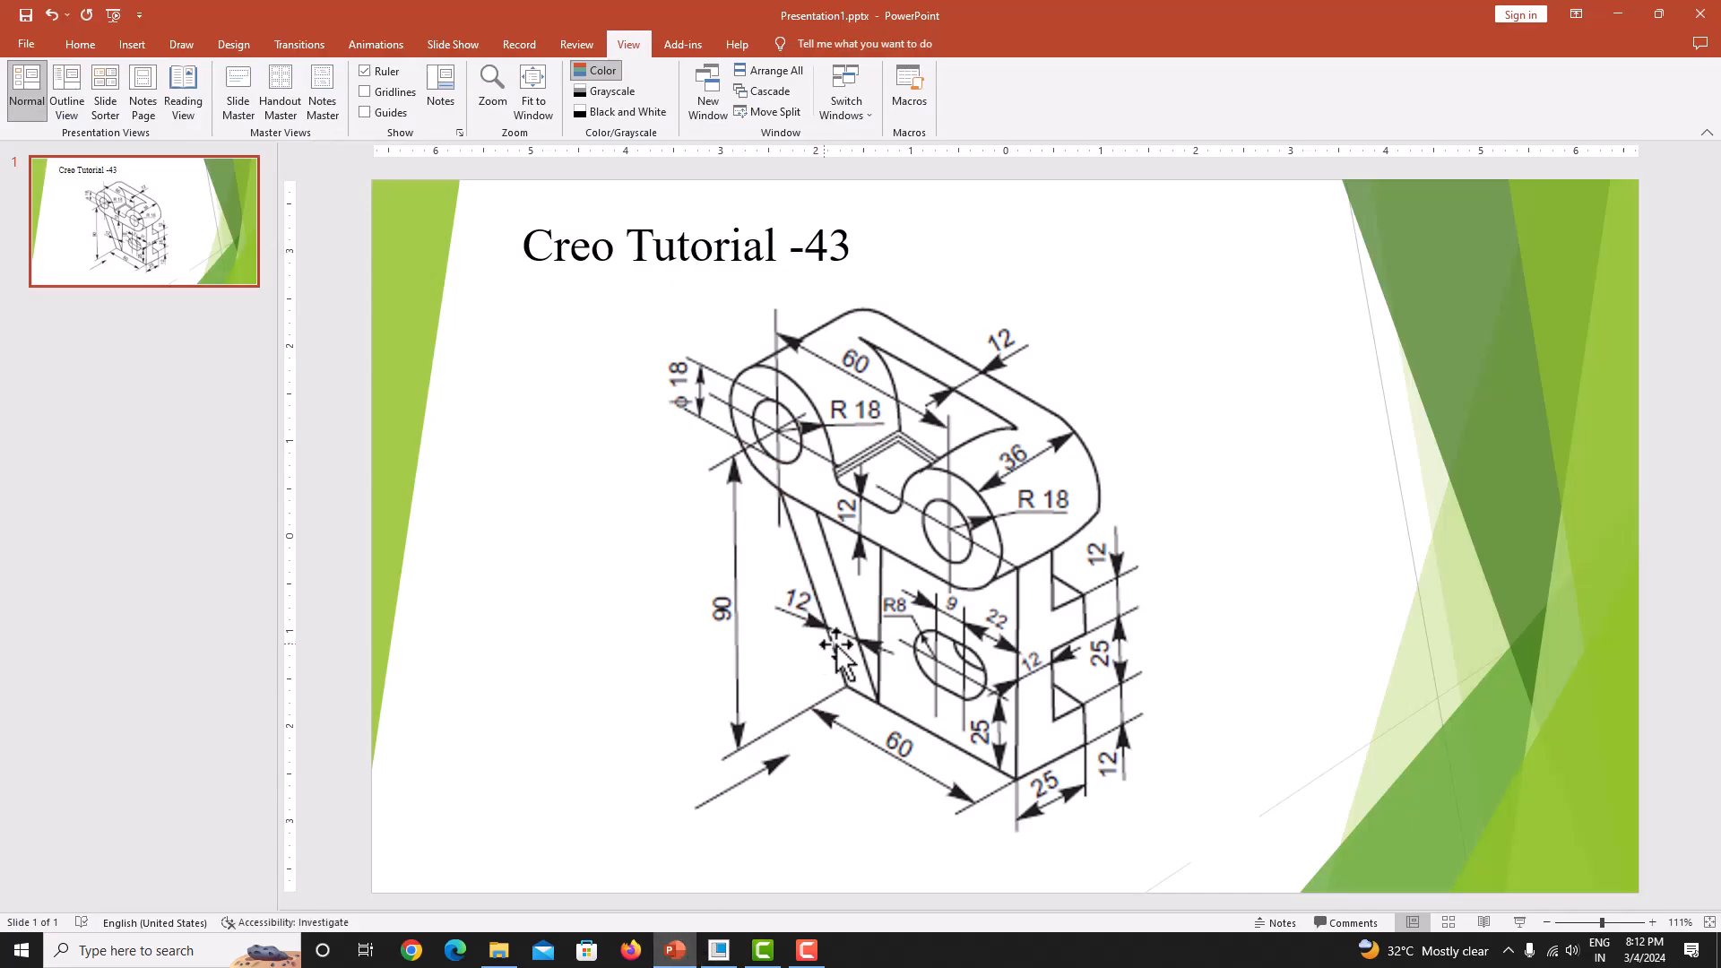
click(720, 949)
middle_click(953, 476)
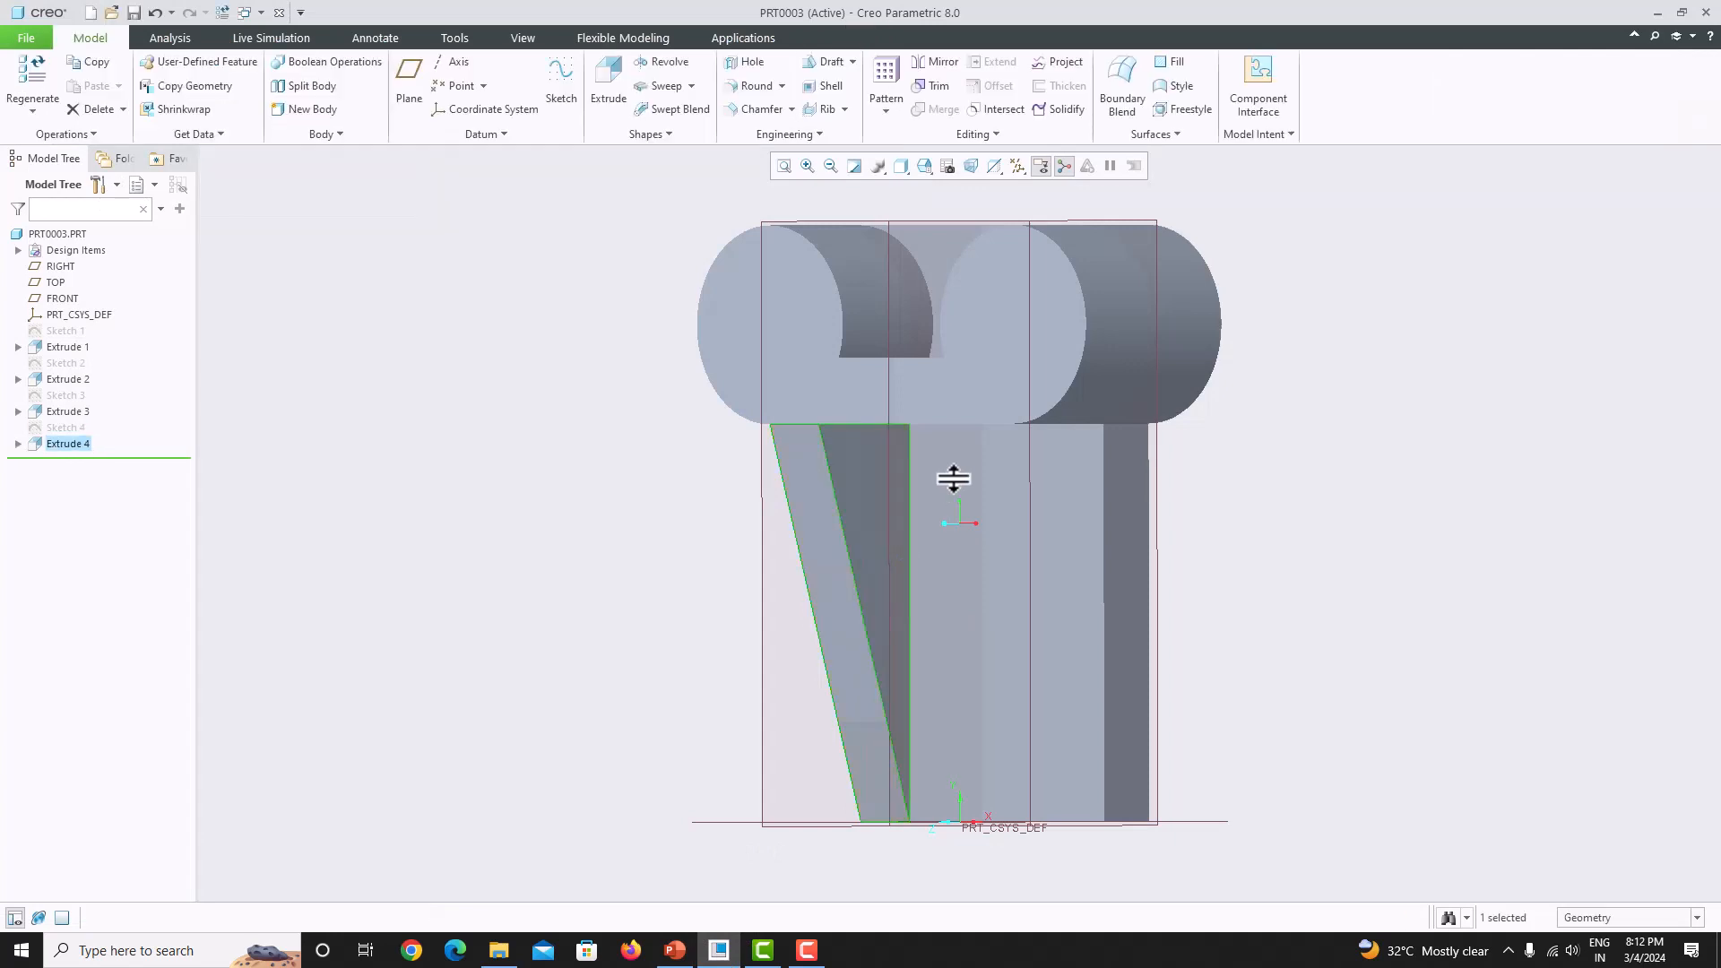
- Start a sketch on the plate's narrow side face opposite the rib, viewed flat, after consulting the PowerPoint drawing and returning to Creo
middle_drag(950, 522, 869, 471)
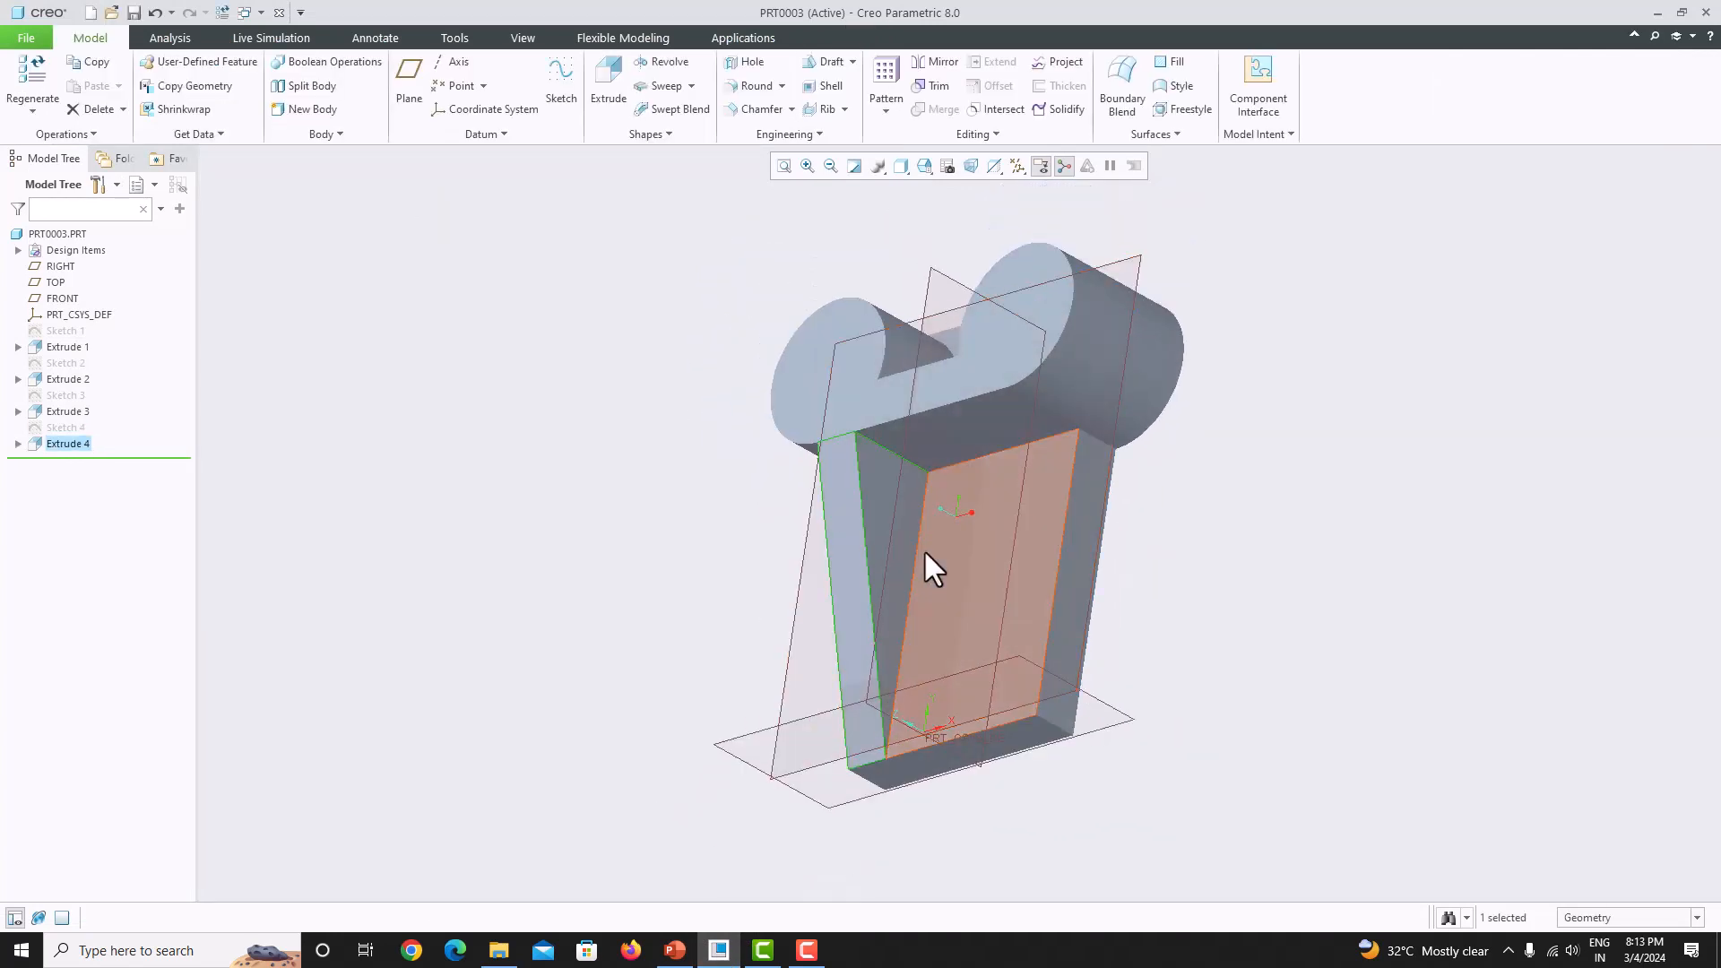
middle_drag(923, 549, 902, 633)
click(674, 951)
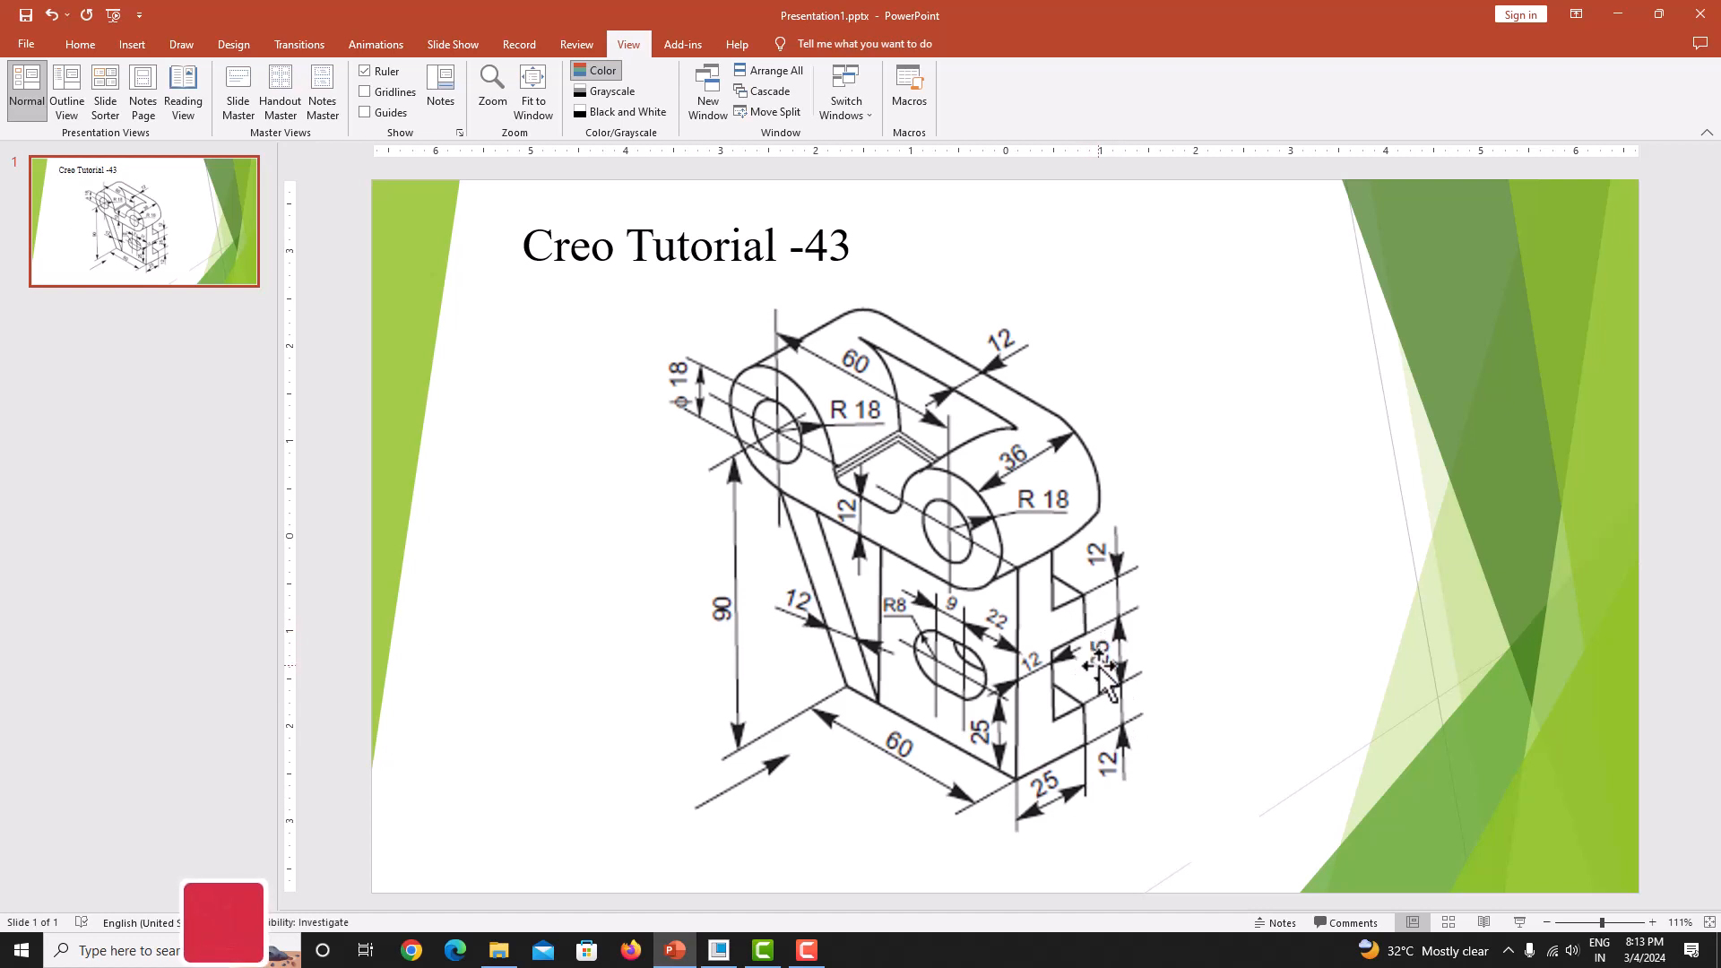
click(724, 954)
middle_drag(1158, 562, 1094, 599)
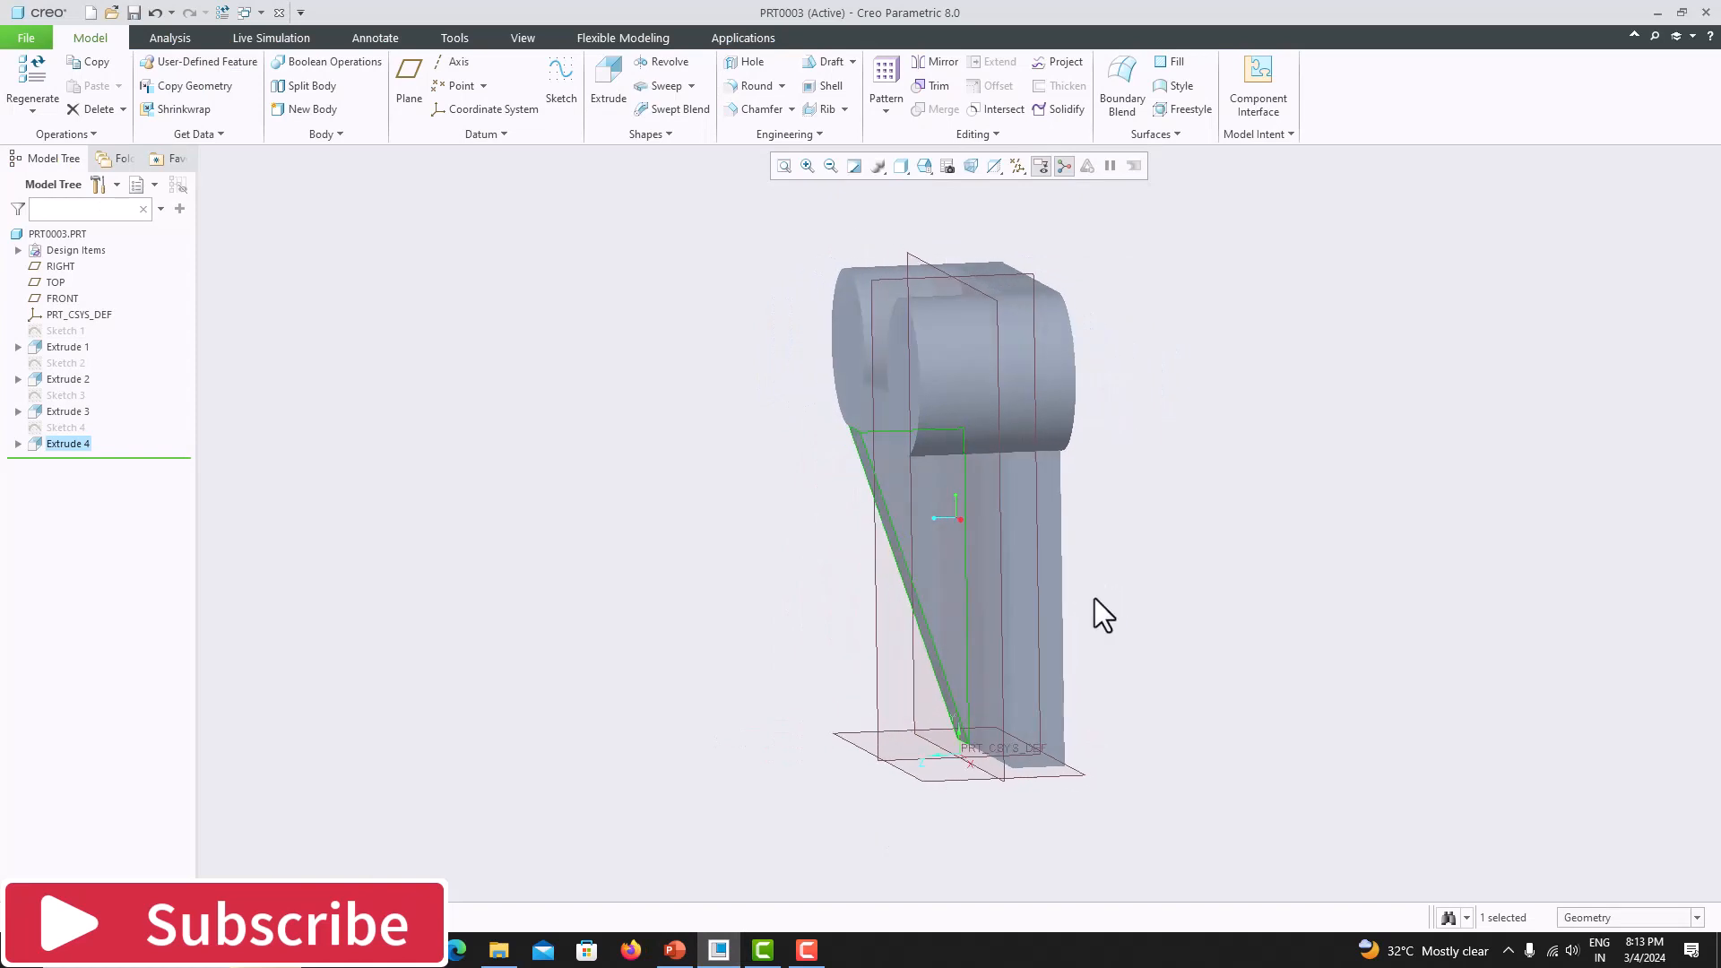
click(1047, 572)
click(1250, 592)
middle_drag(1249, 592, 1095, 602)
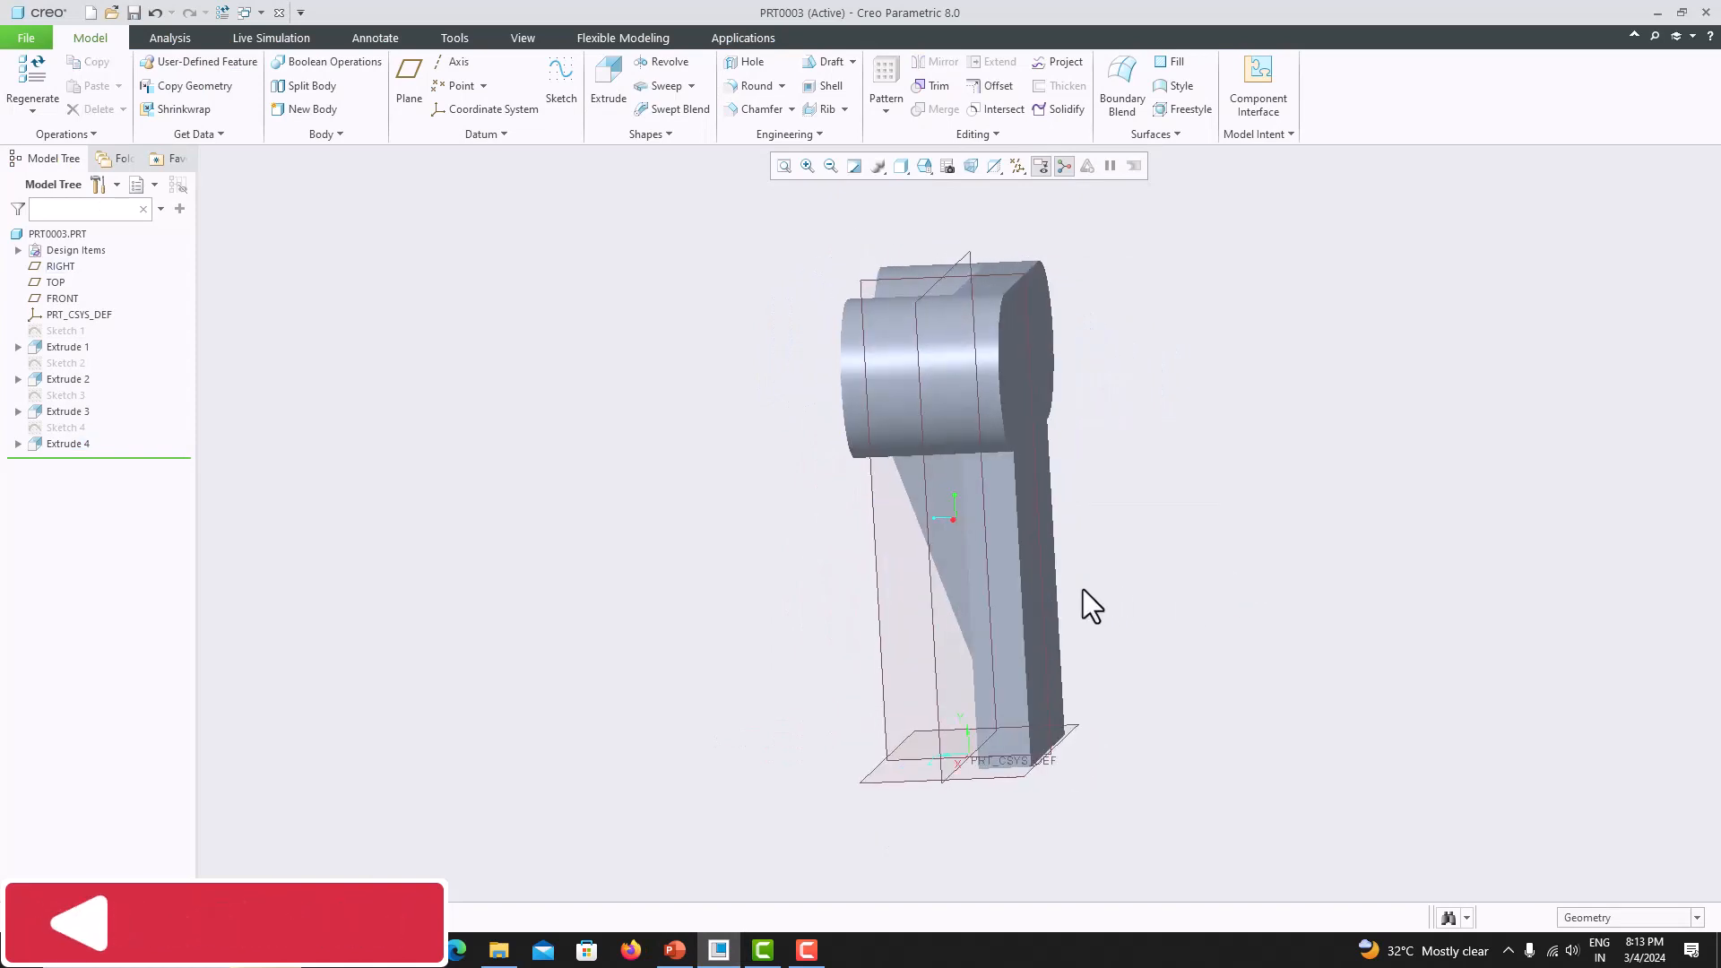
click(1003, 546)
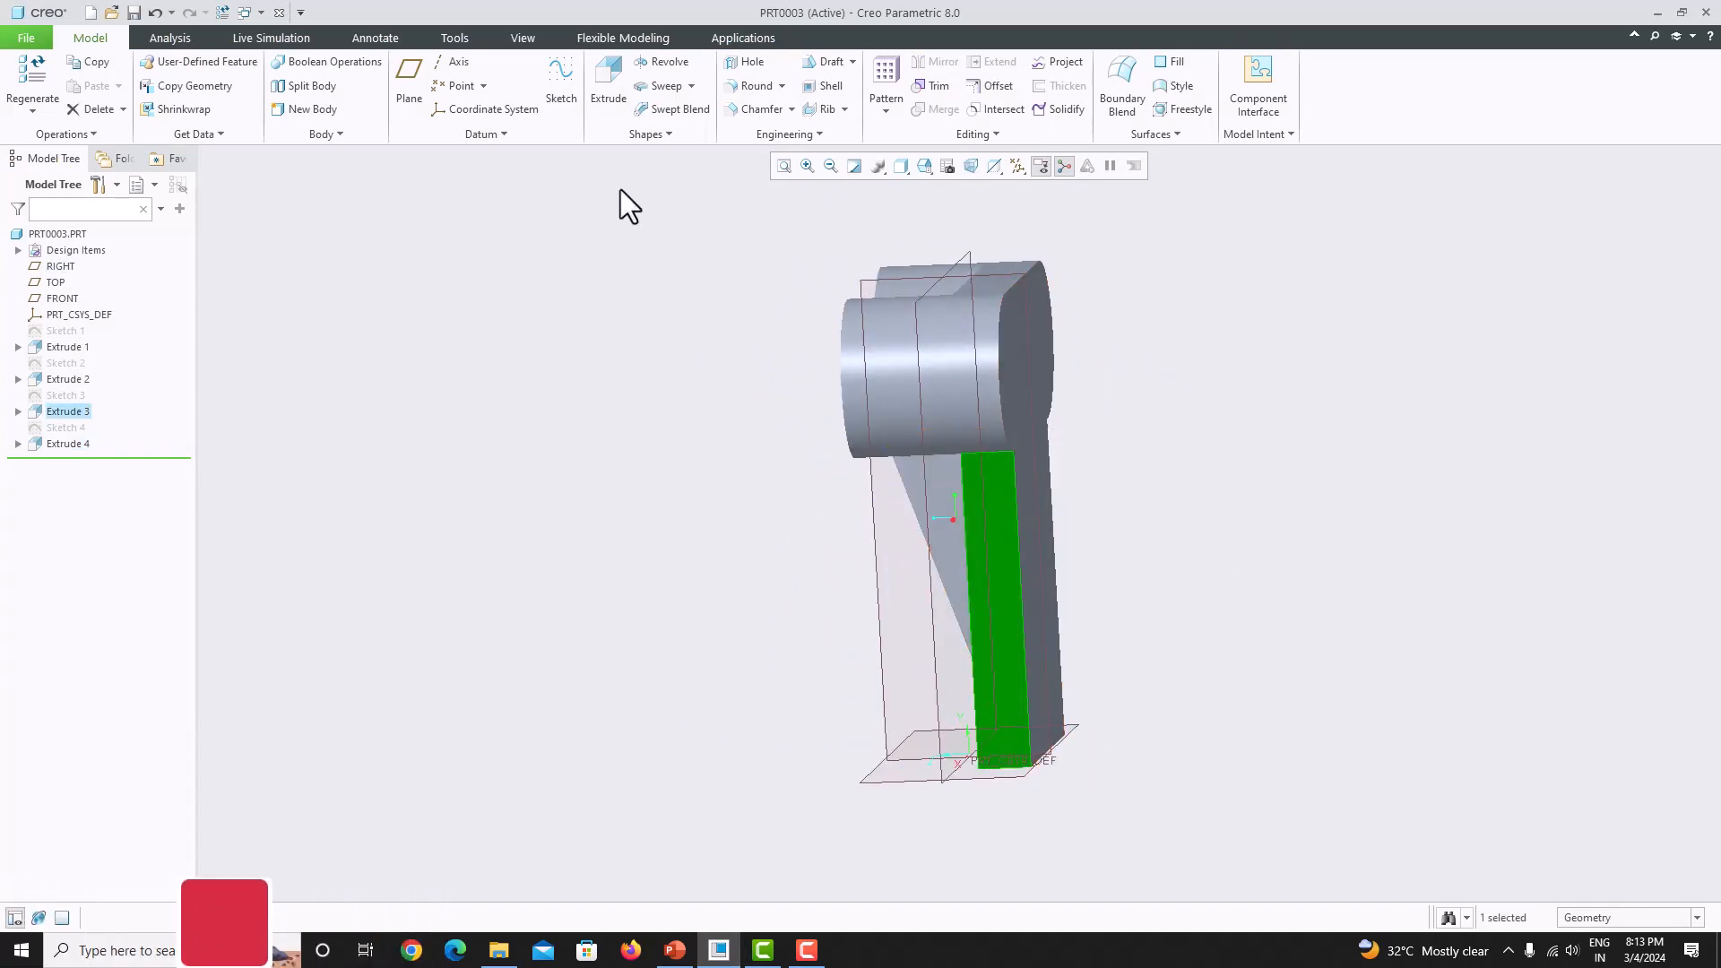
click(573, 99)
click(998, 168)
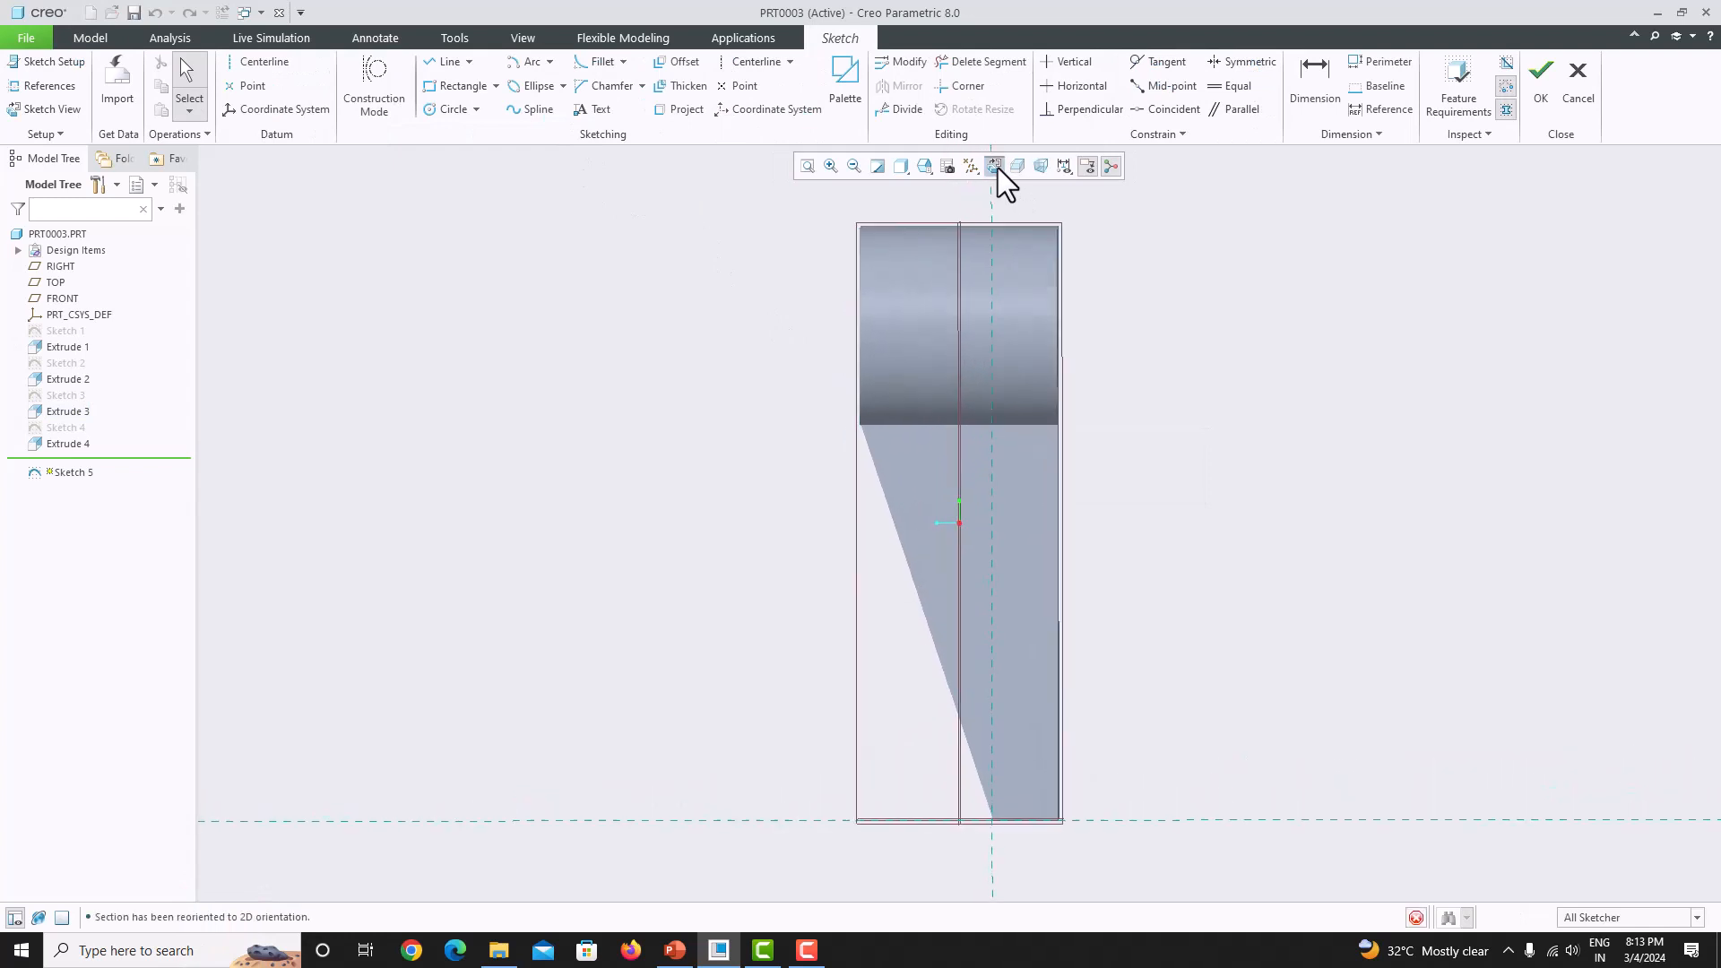
- Add the solid's rear face as a reference for the side face sketch
click(25, 84)
click(1057, 595)
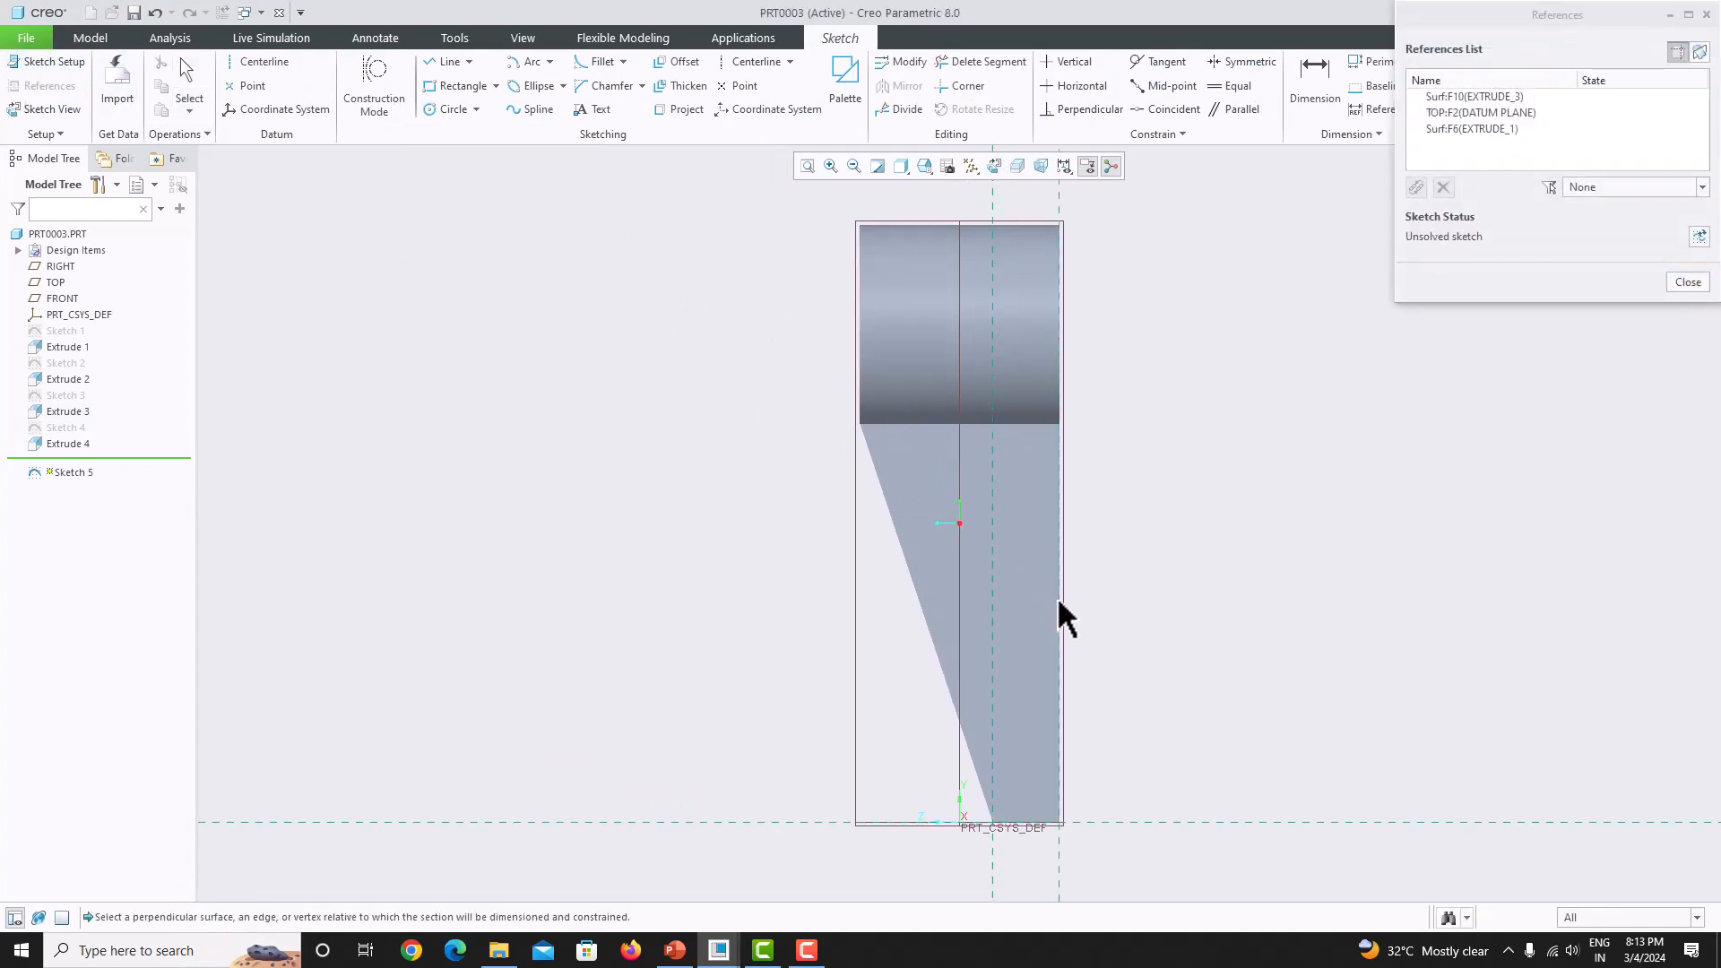
click(1687, 282)
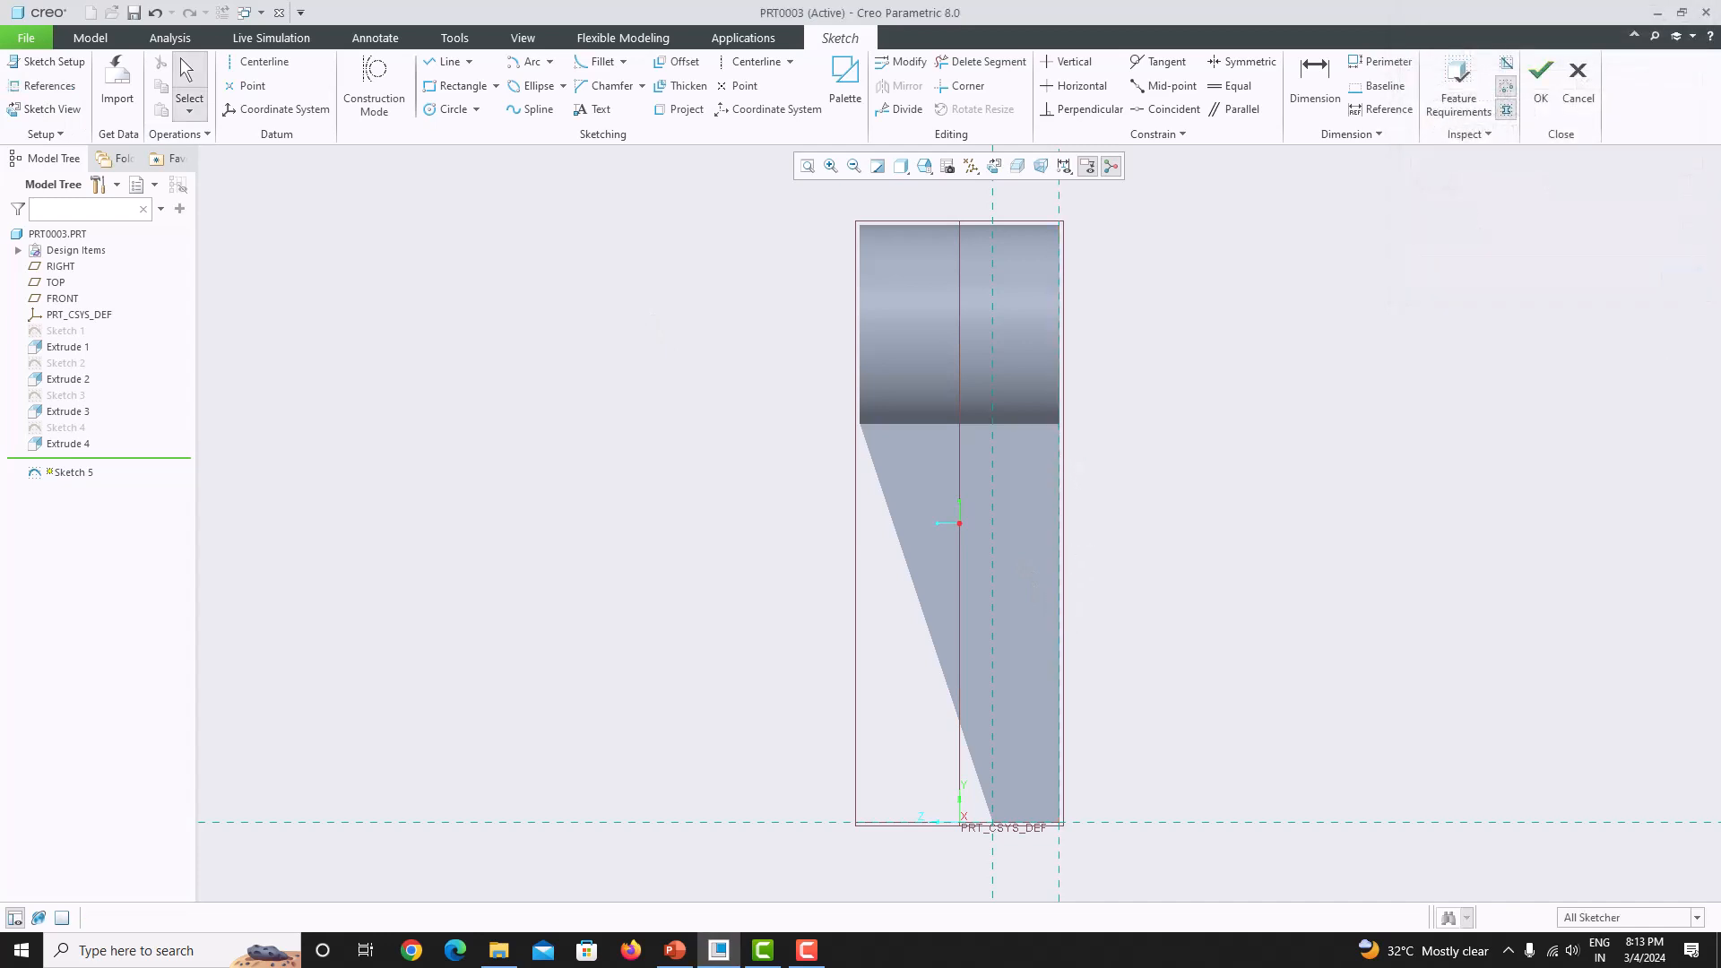
- Draw a rectangle about 18.6 mm wide and 12.3 mm high, extending outward from the plate's lower rear corner
click(453, 86)
click(1060, 822)
click(1164, 754)
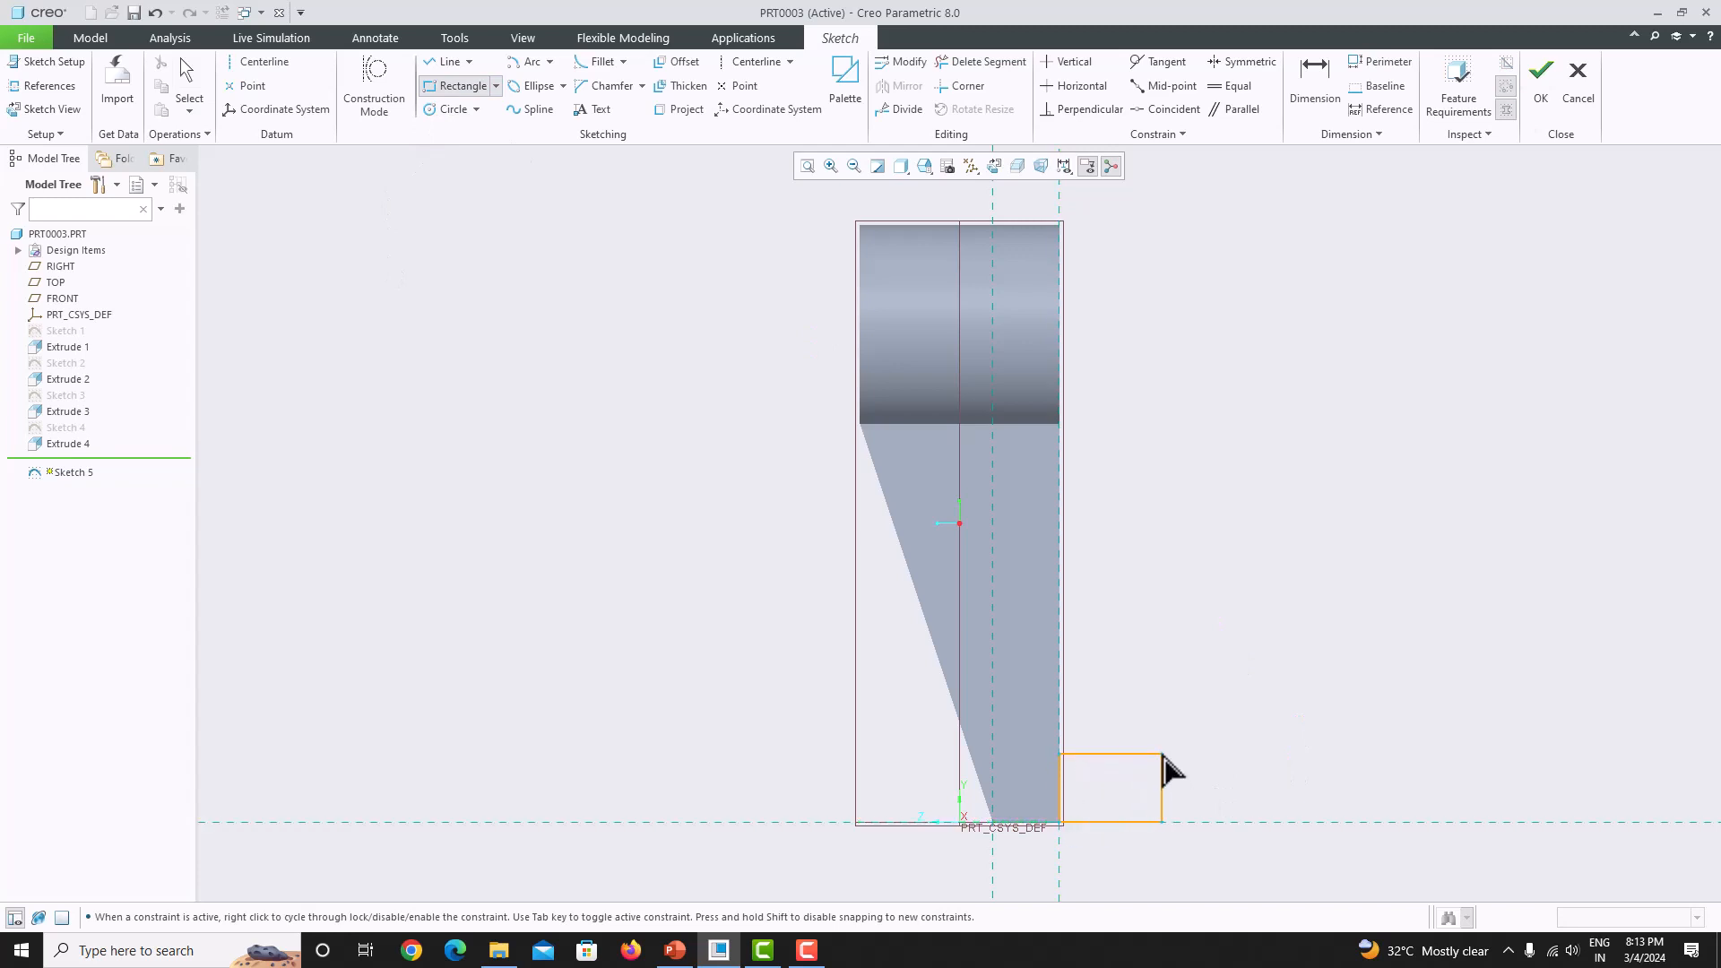
middle_click(1229, 685)
- Set the lower rectangle's width to 13 mm and its height to 12 mm
scroll(1137, 815, down, 3)
double_click(1094, 800)
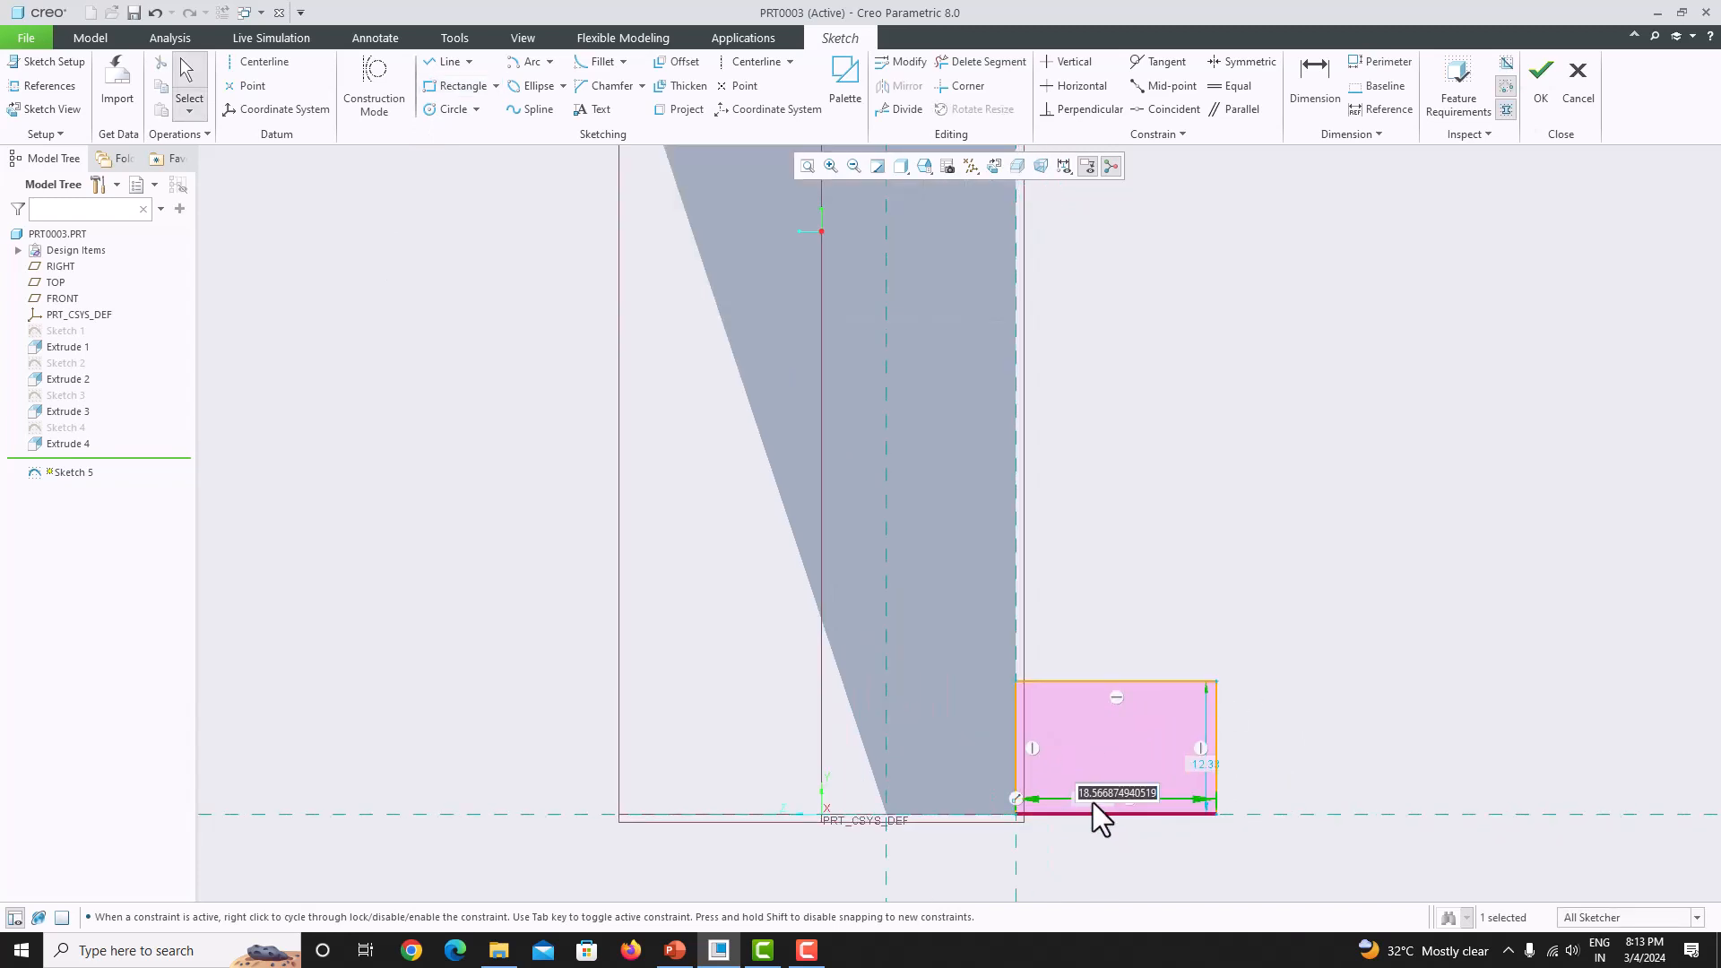
text(13)
key(Return)
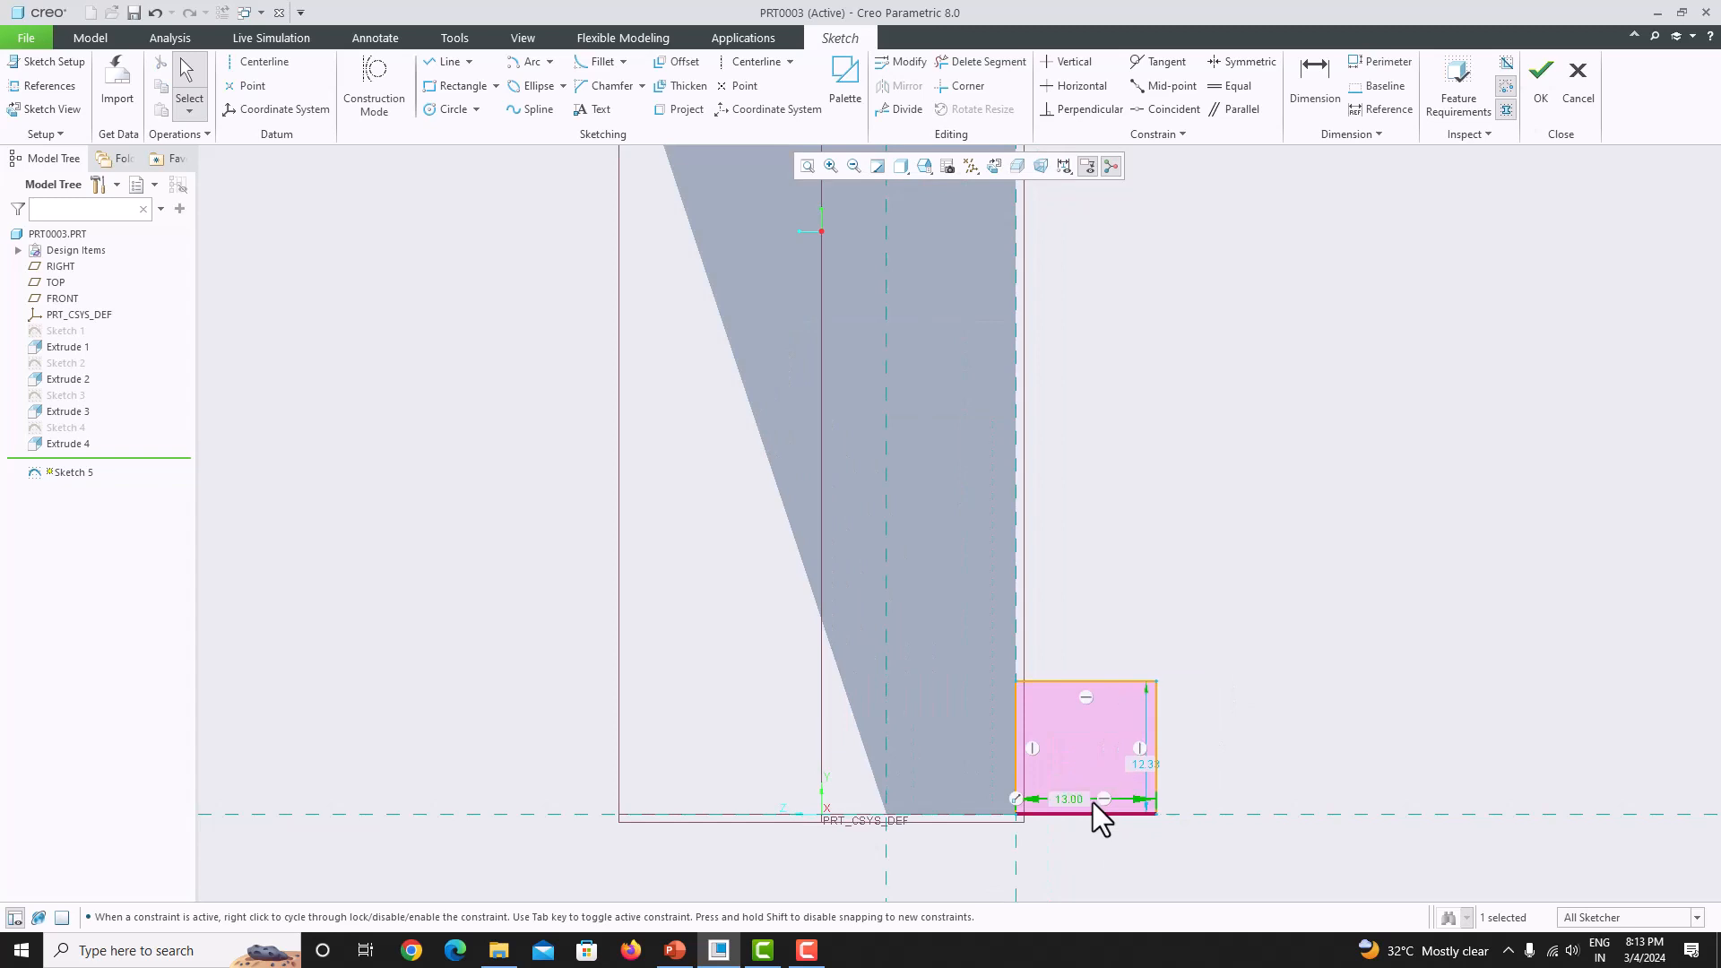
double_click(1144, 767)
text(12)
key(Return)
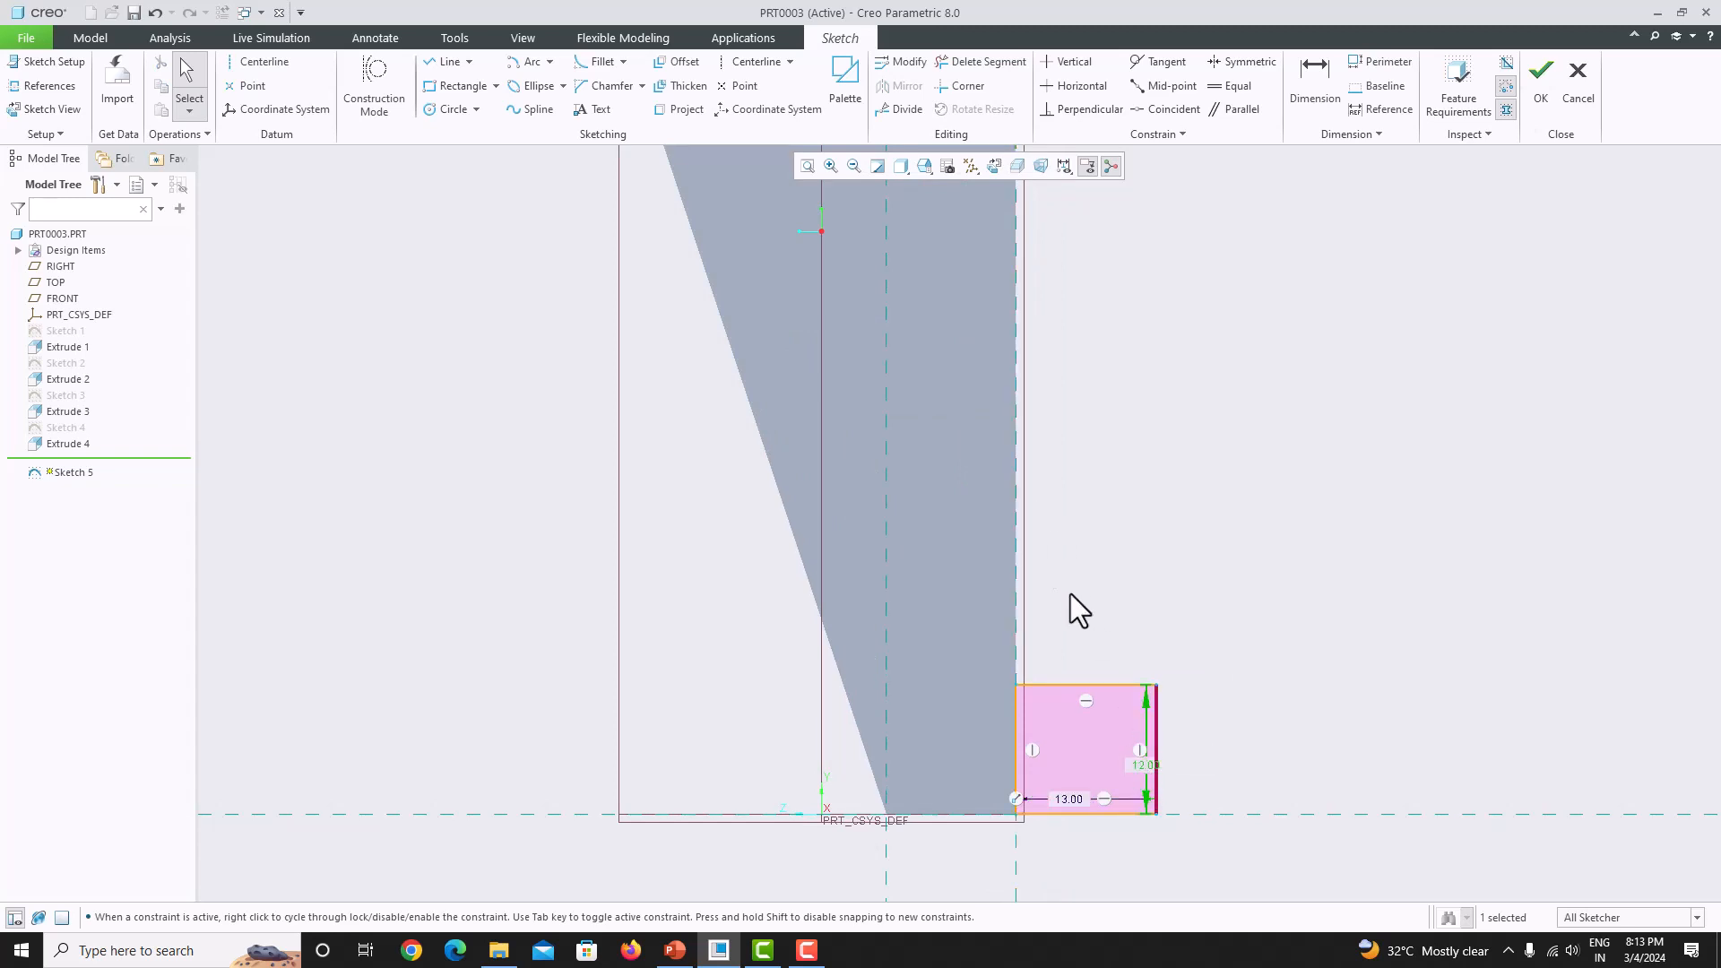
- Draw a second rectangle of matching width higher up the plate's rear edge and set the gap above the lower rectangle to 25 mm
click(459, 90)
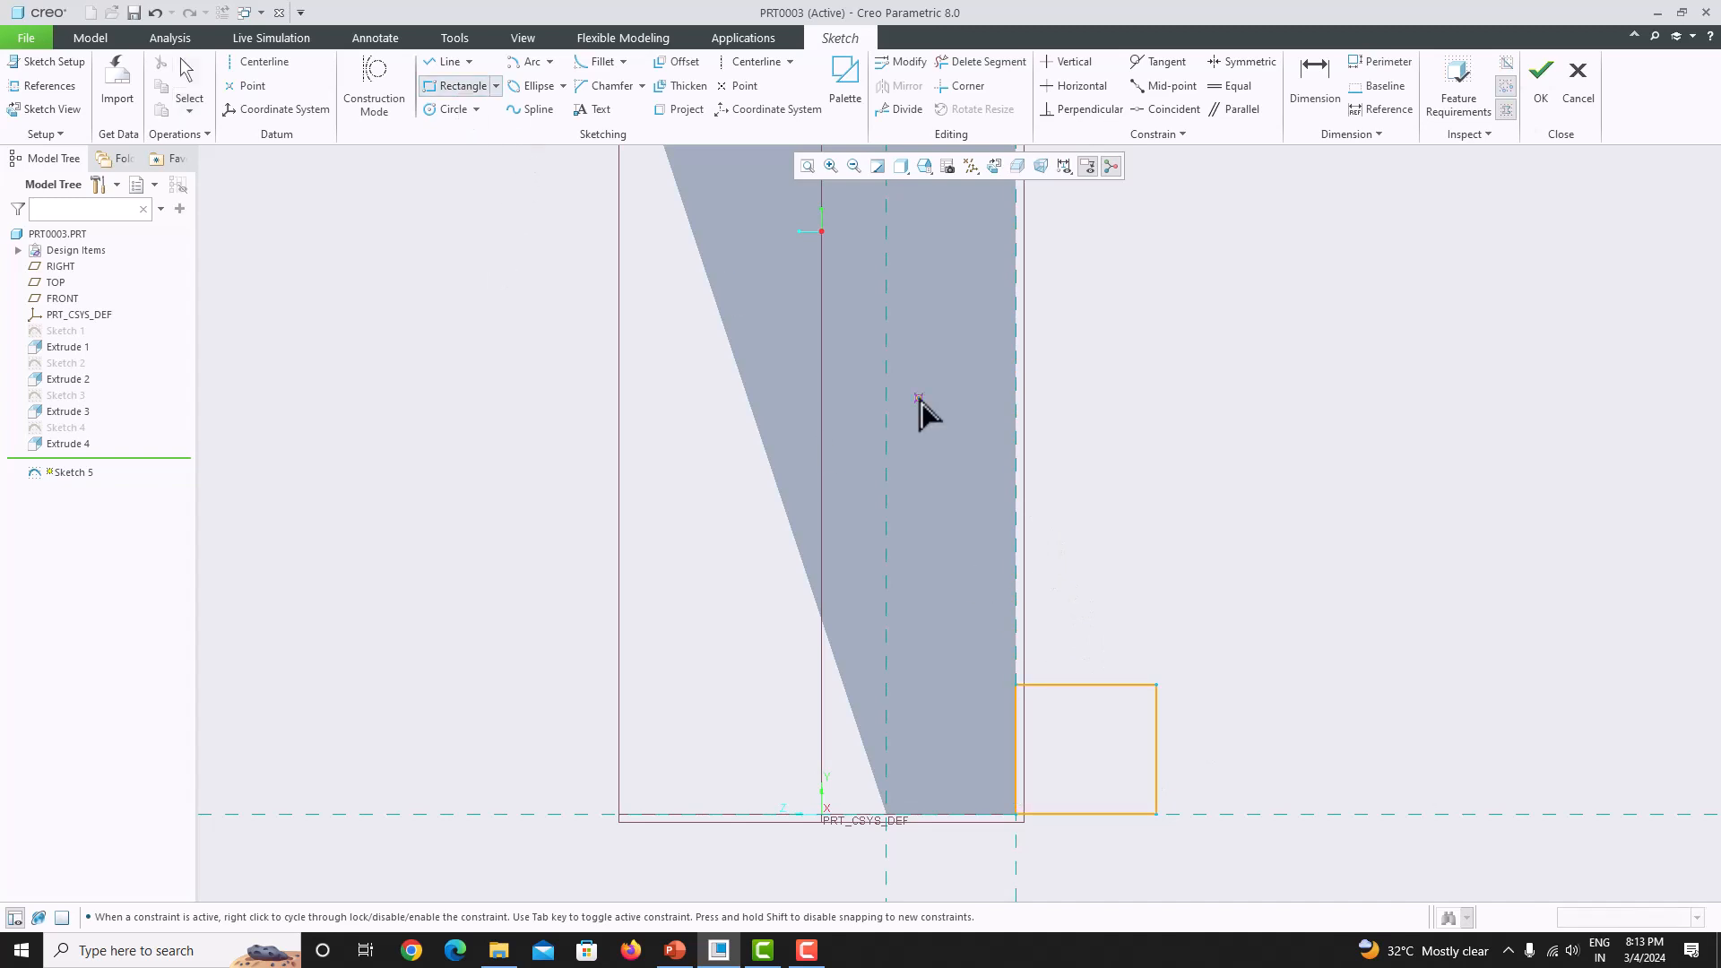
click(1023, 456)
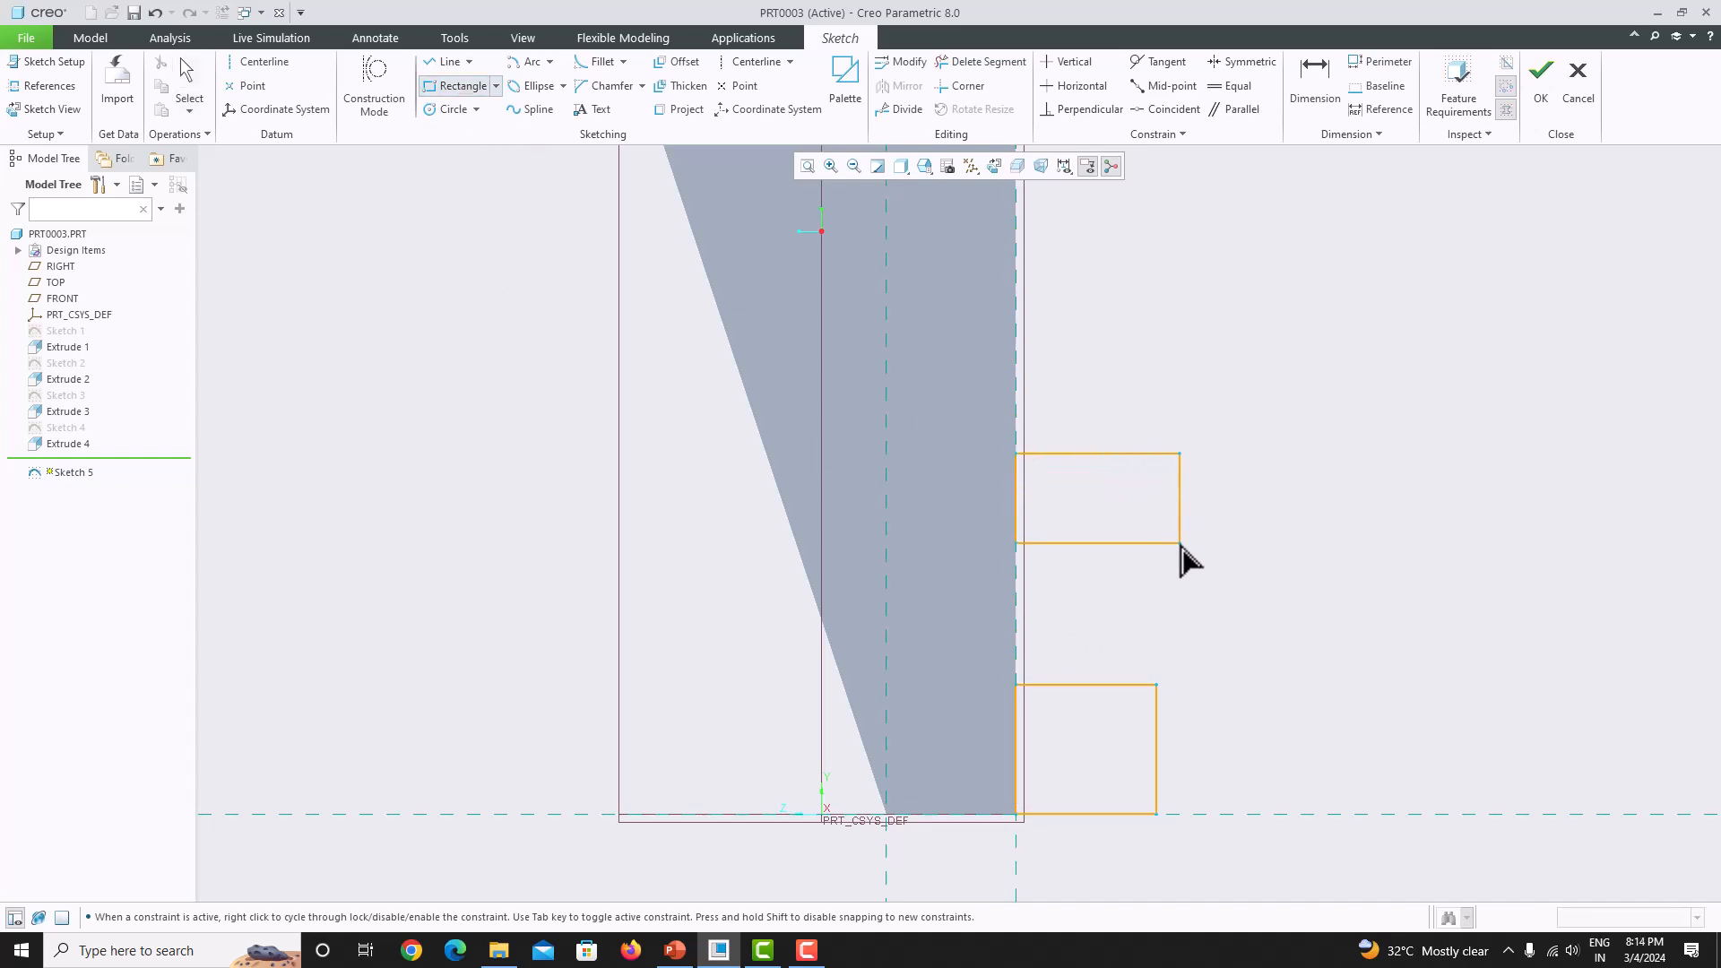
click(1161, 563)
middle_click(1223, 529)
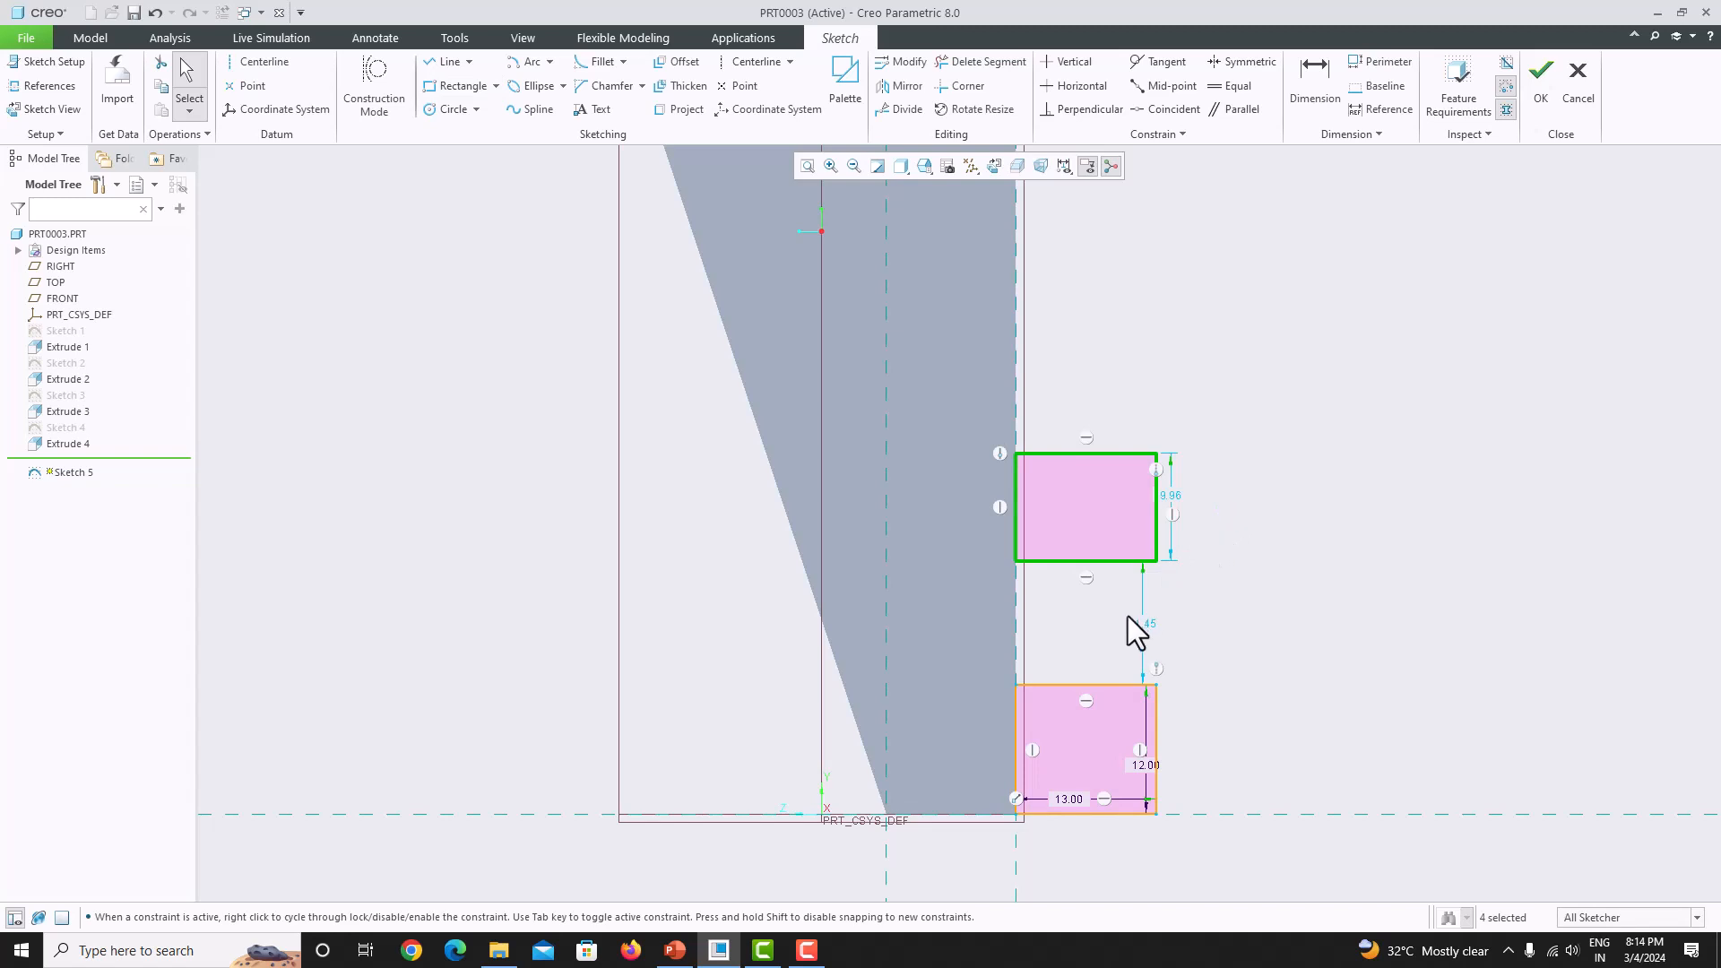
double_click(1144, 618)
text(25)
key(Return)
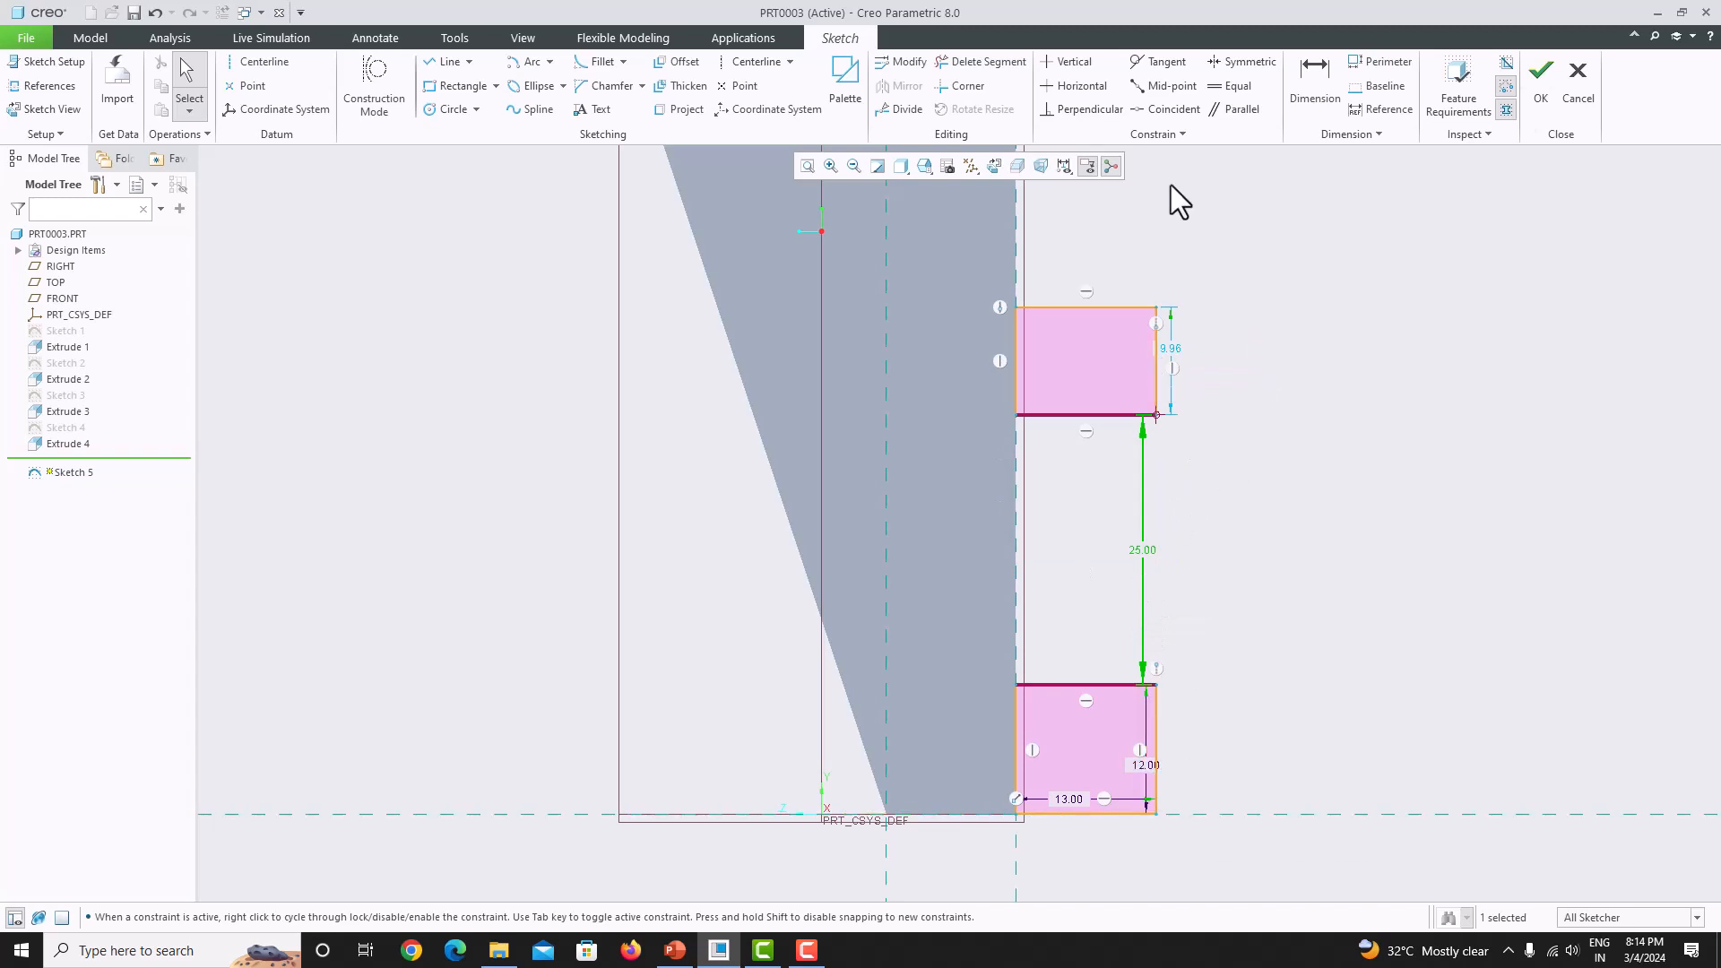
- Constrain the outer vertical edges of the upper and lower rectangles to equal length
click(1207, 90)
click(1157, 349)
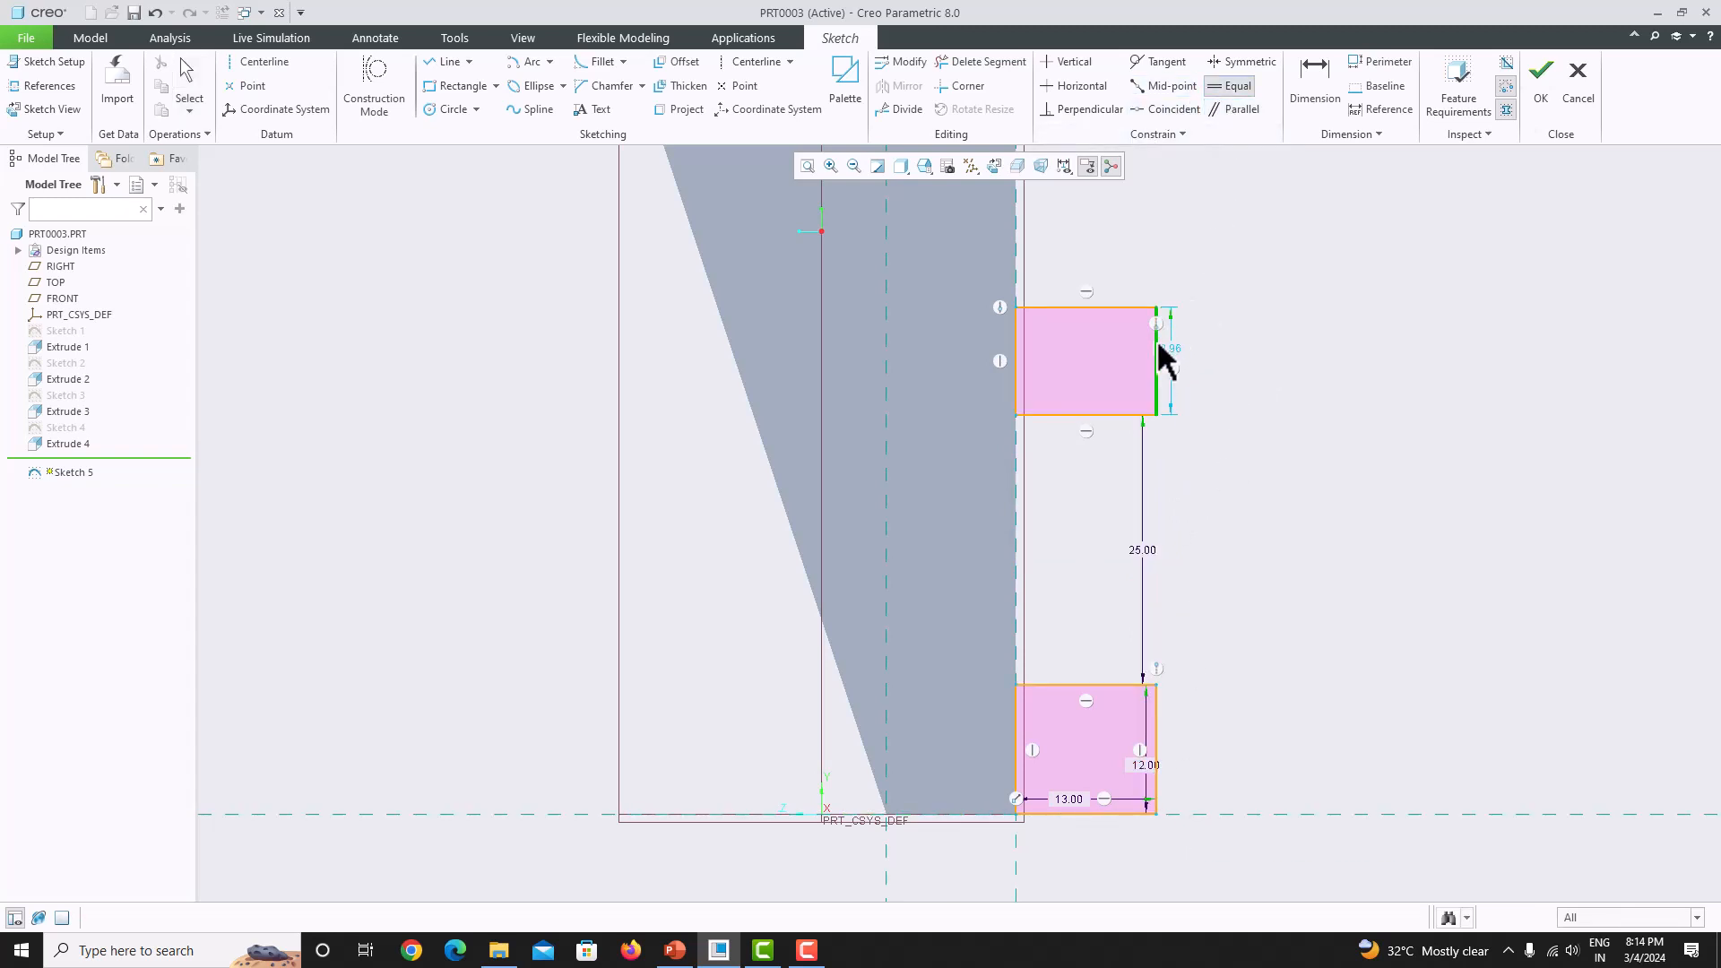
click(1157, 727)
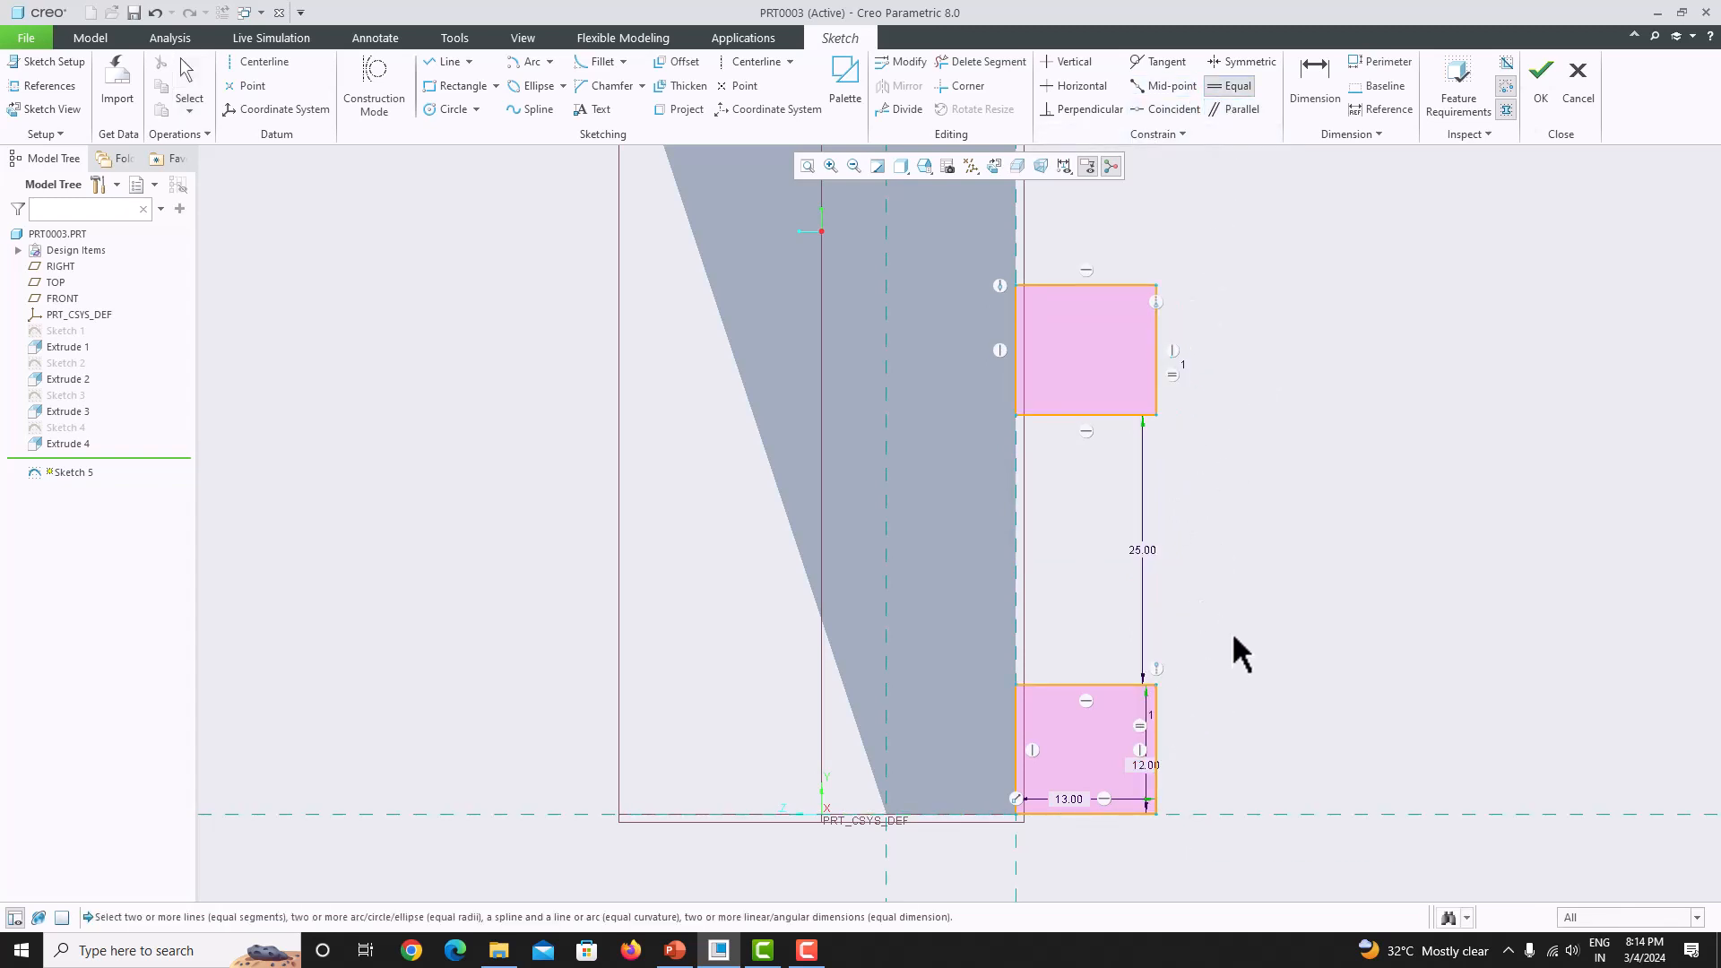
- Try to add an equal-length constraint between the top edges of the two rectangles
click(1112, 285)
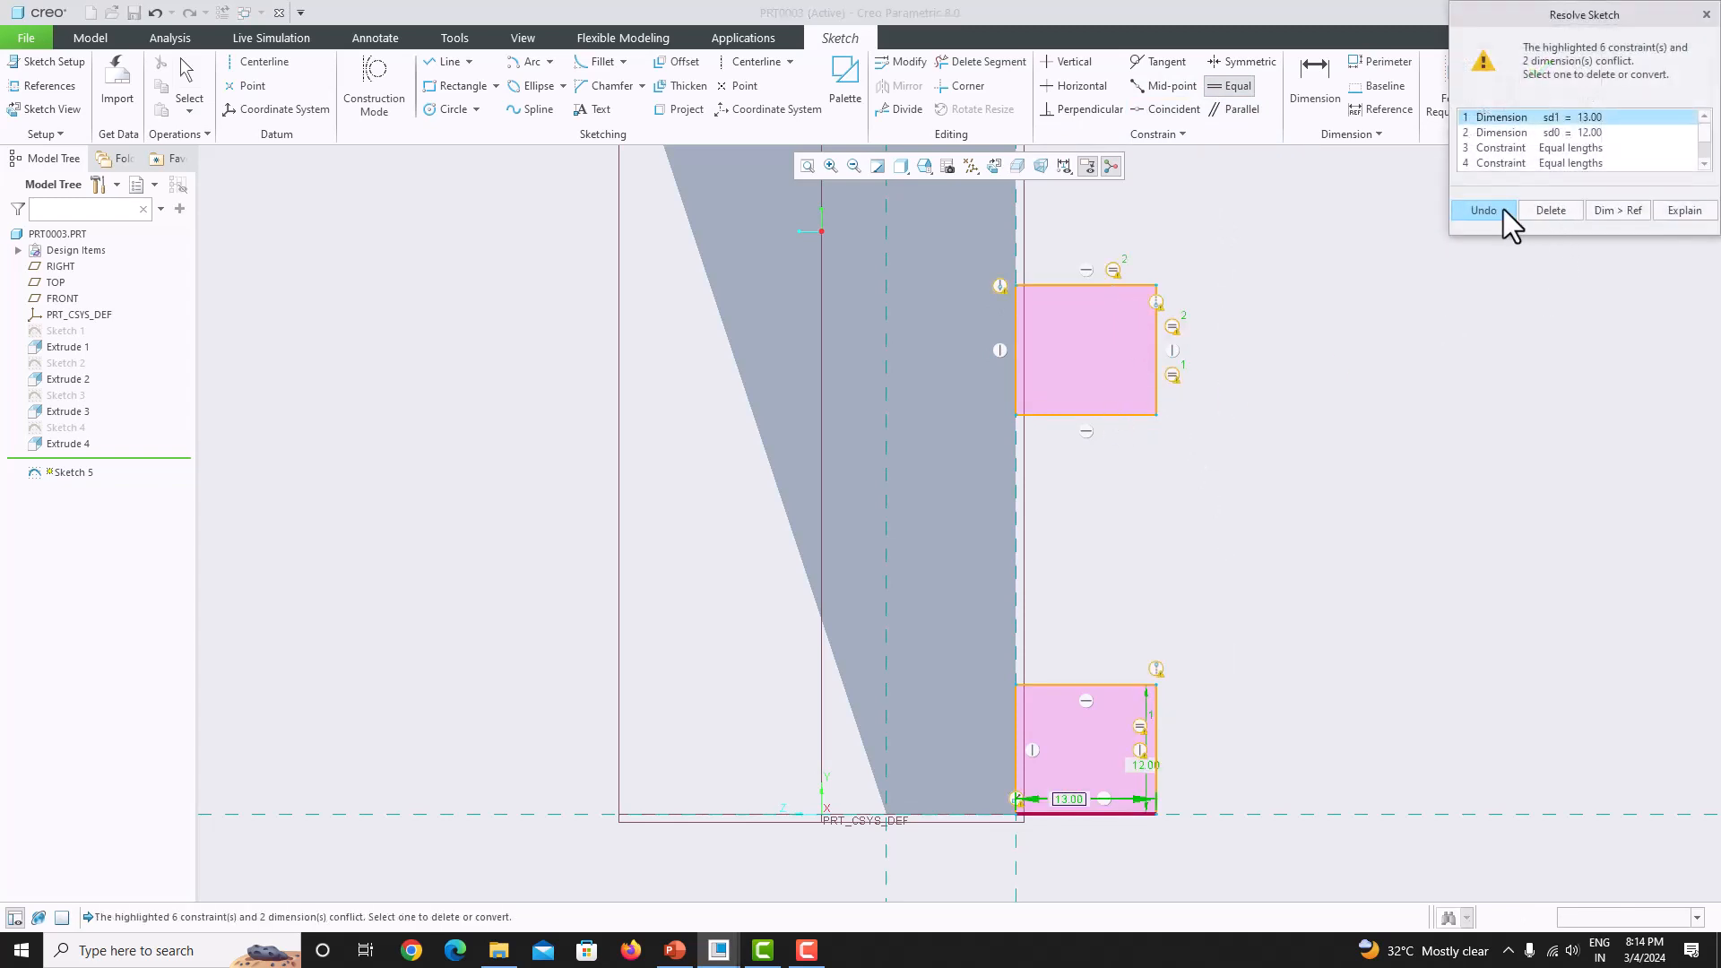
click(1484, 210)
click(1228, 89)
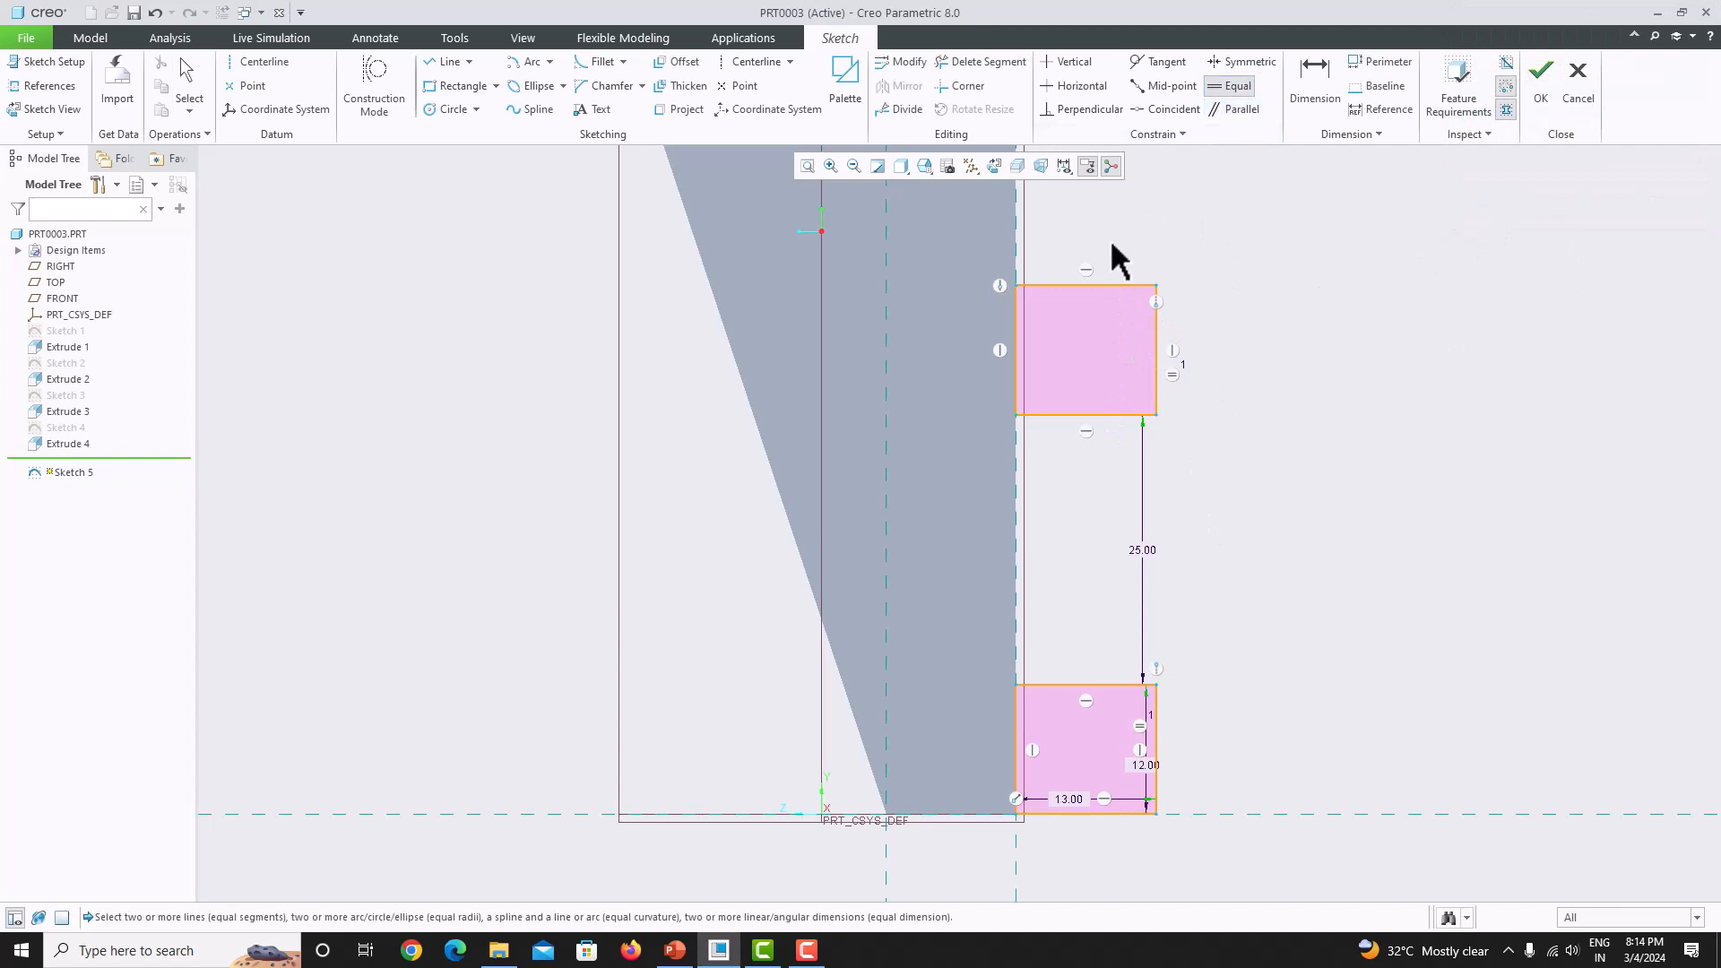
click(1078, 685)
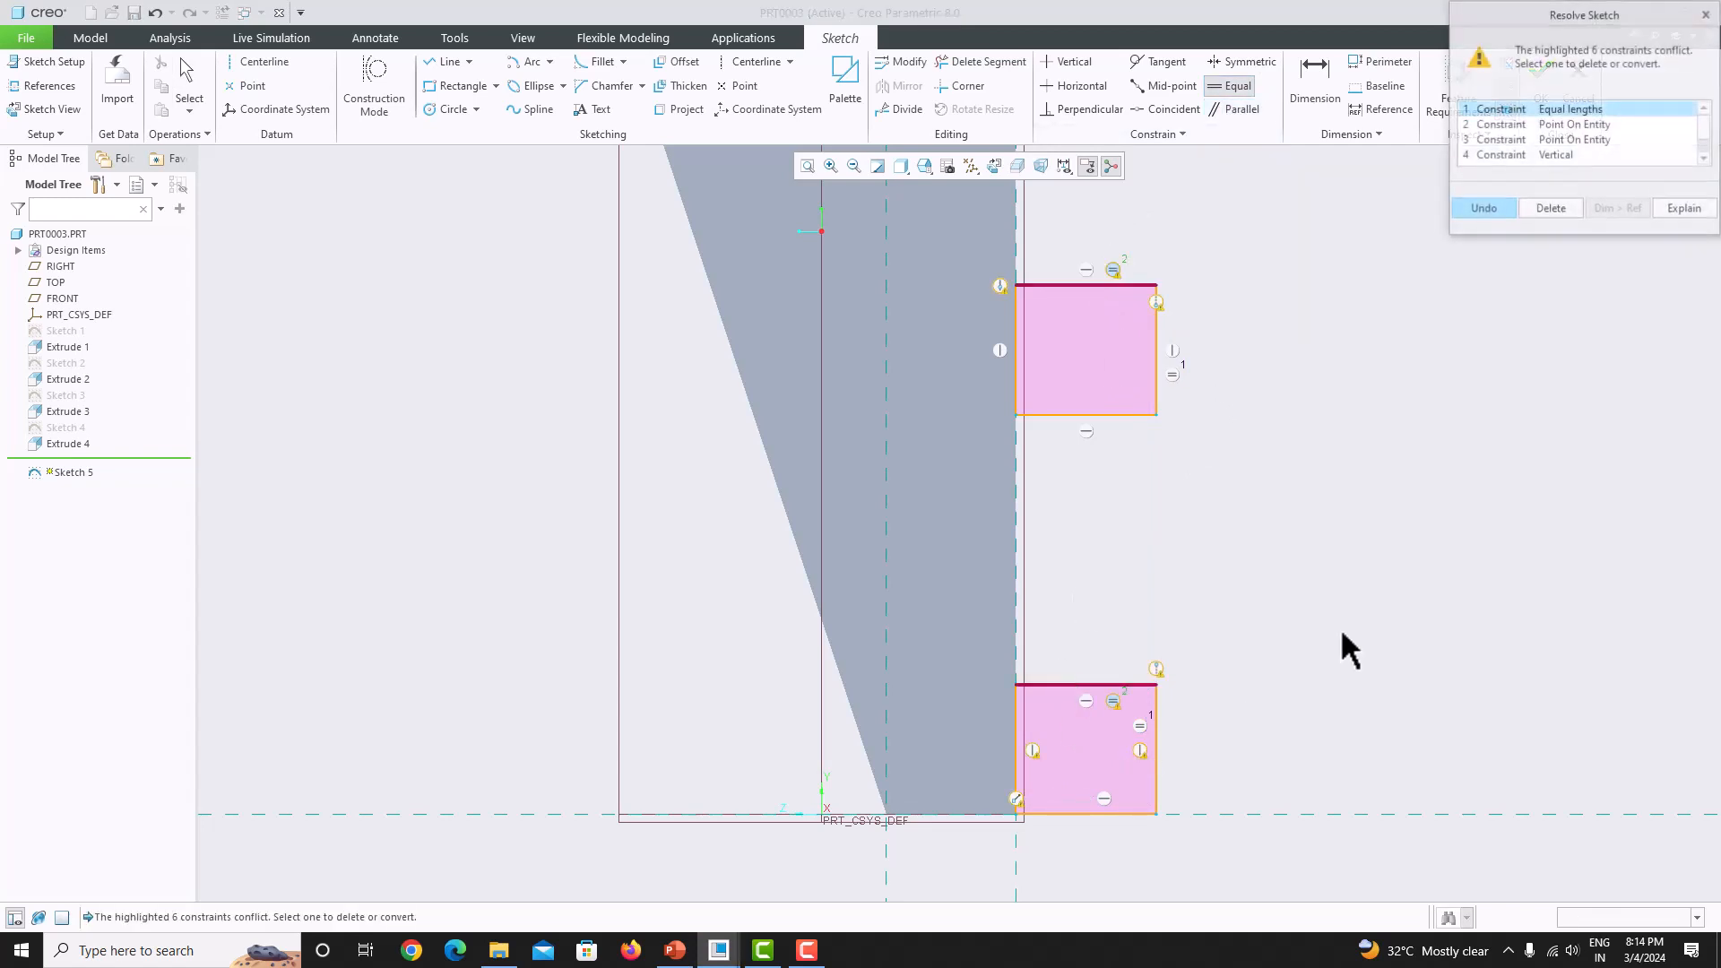
click(1483, 210)
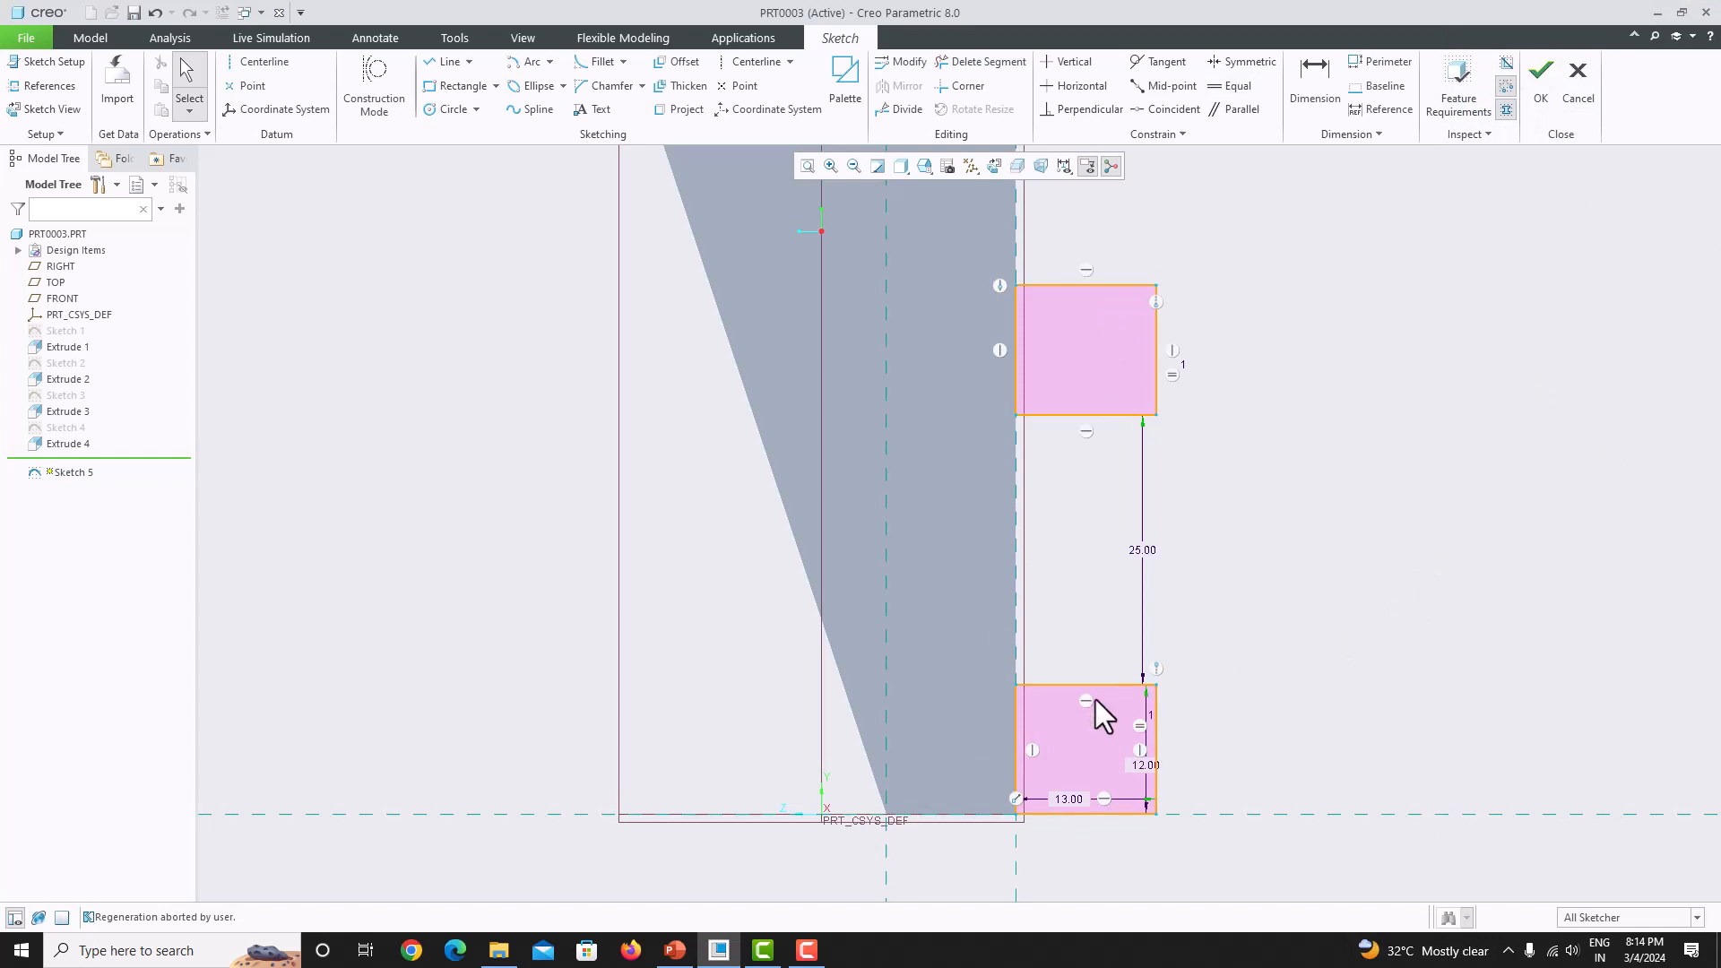
- Finish the sketch of the two rectangles and leave no new sketch open
click(1541, 79)
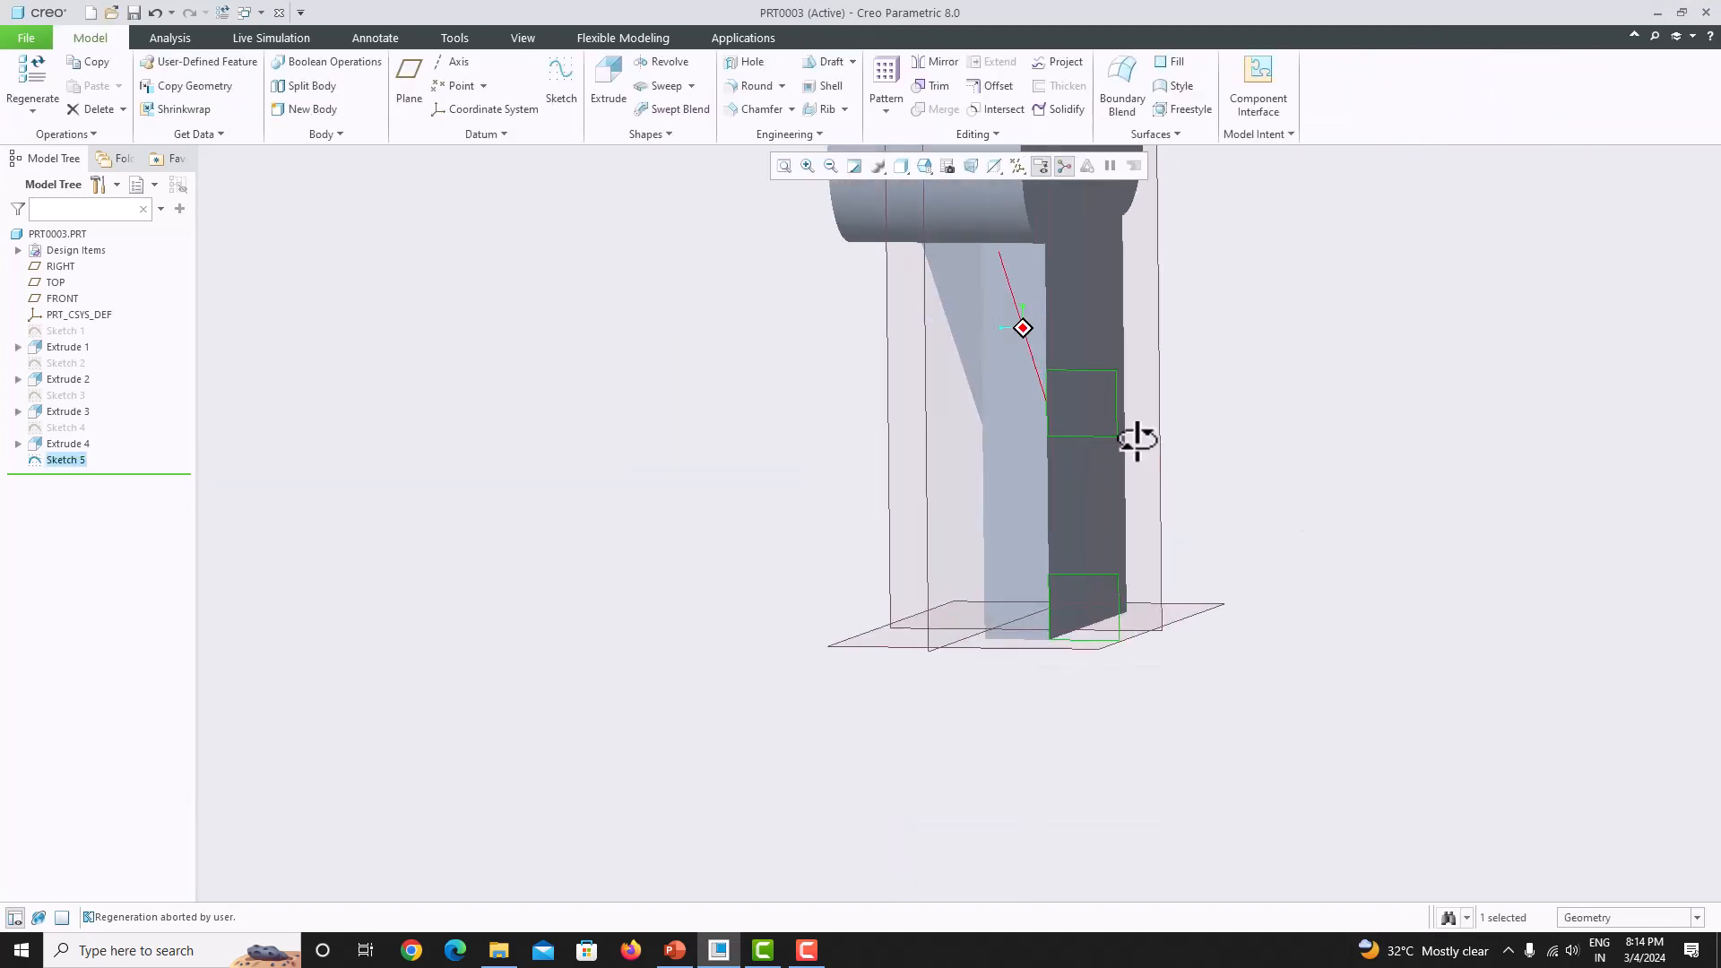
click(572, 63)
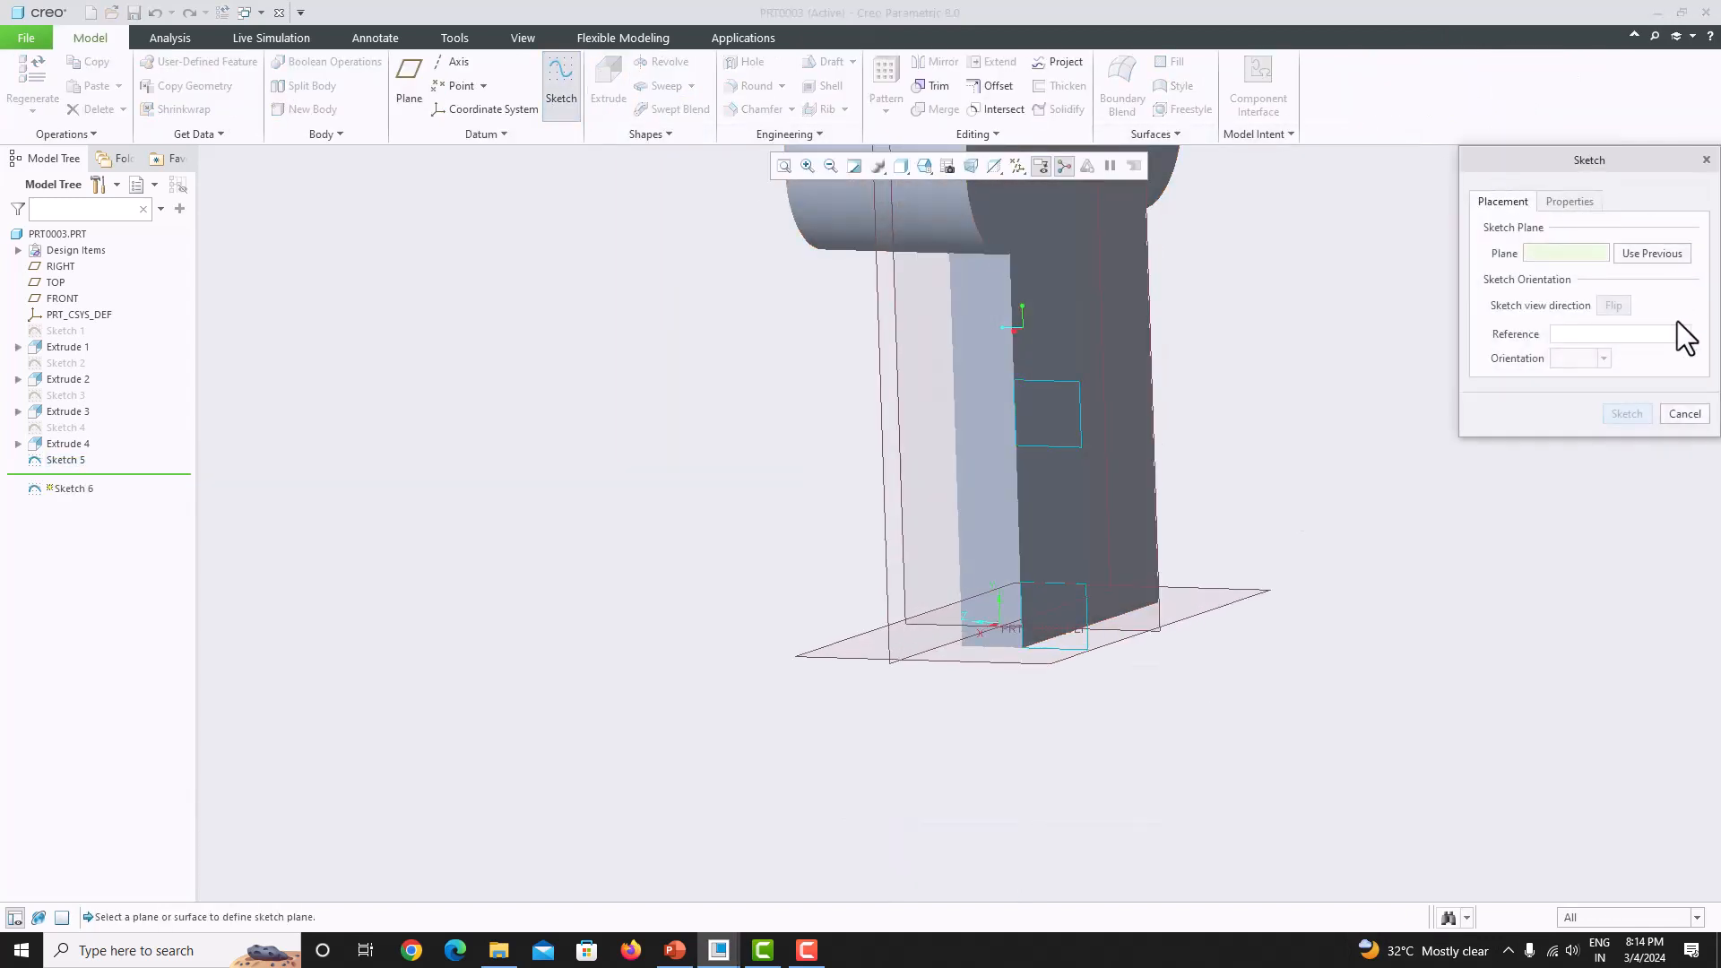
click(1685, 411)
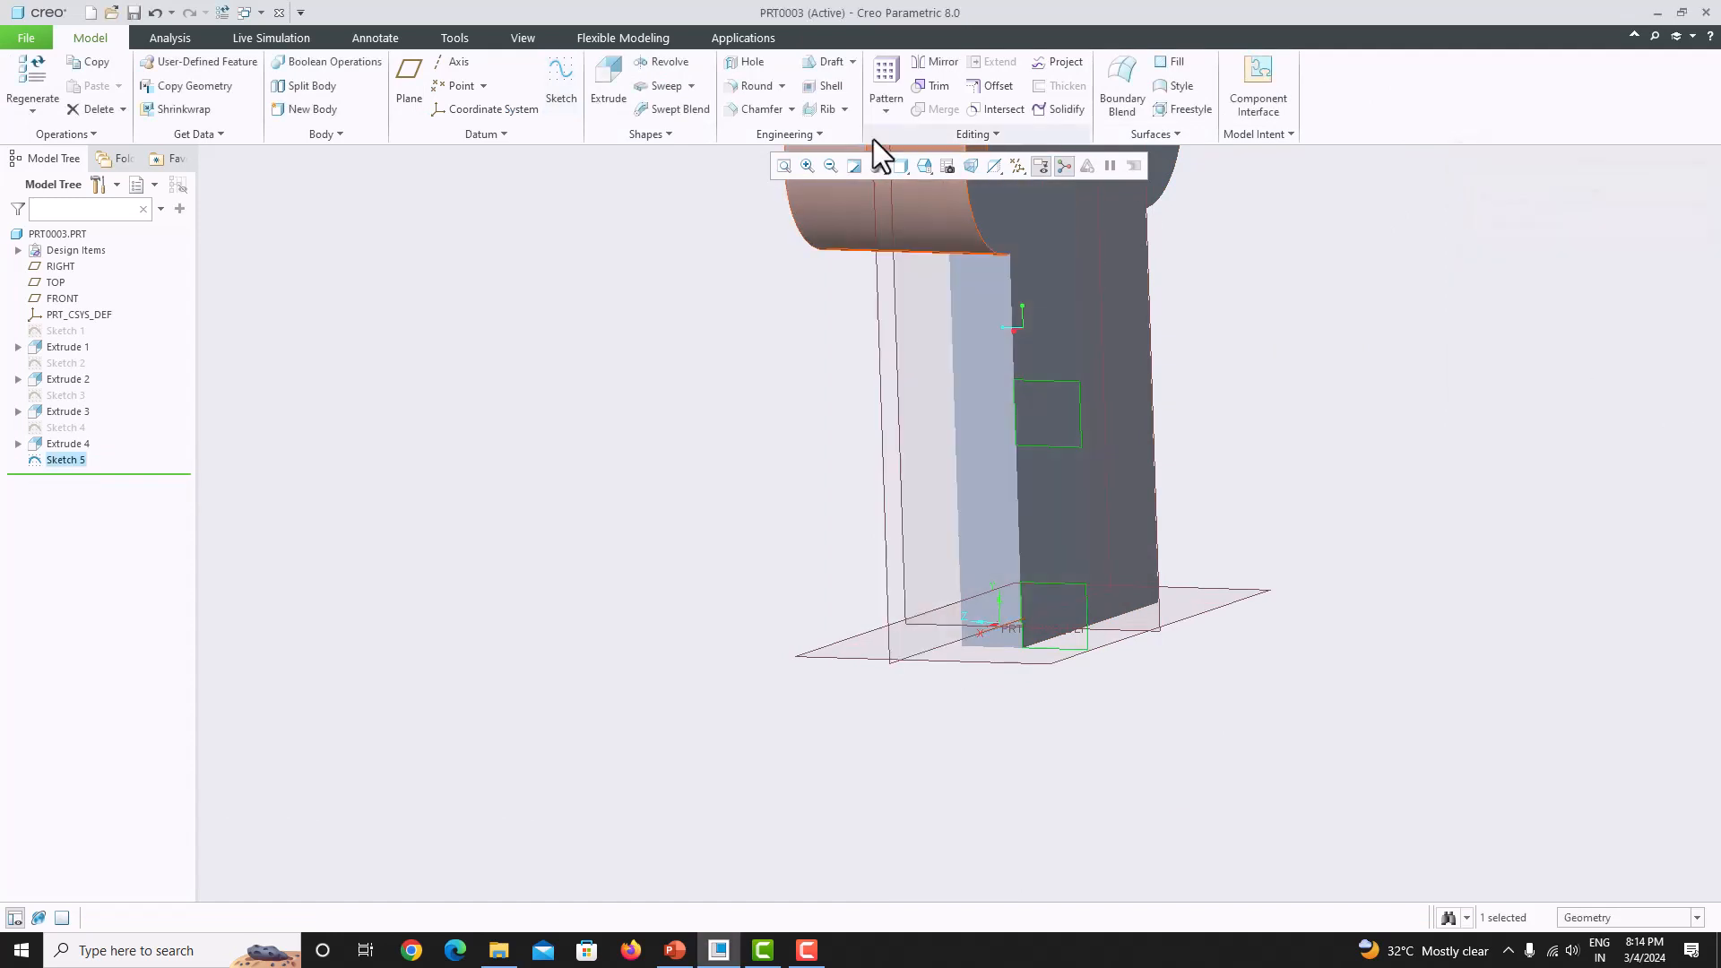
- Extrude the two rectangles 60 mm across the plate's rear face, checking the plate width in the PowerPoint drawing before accepting it in Creo
click(623, 77)
click(1036, 523)
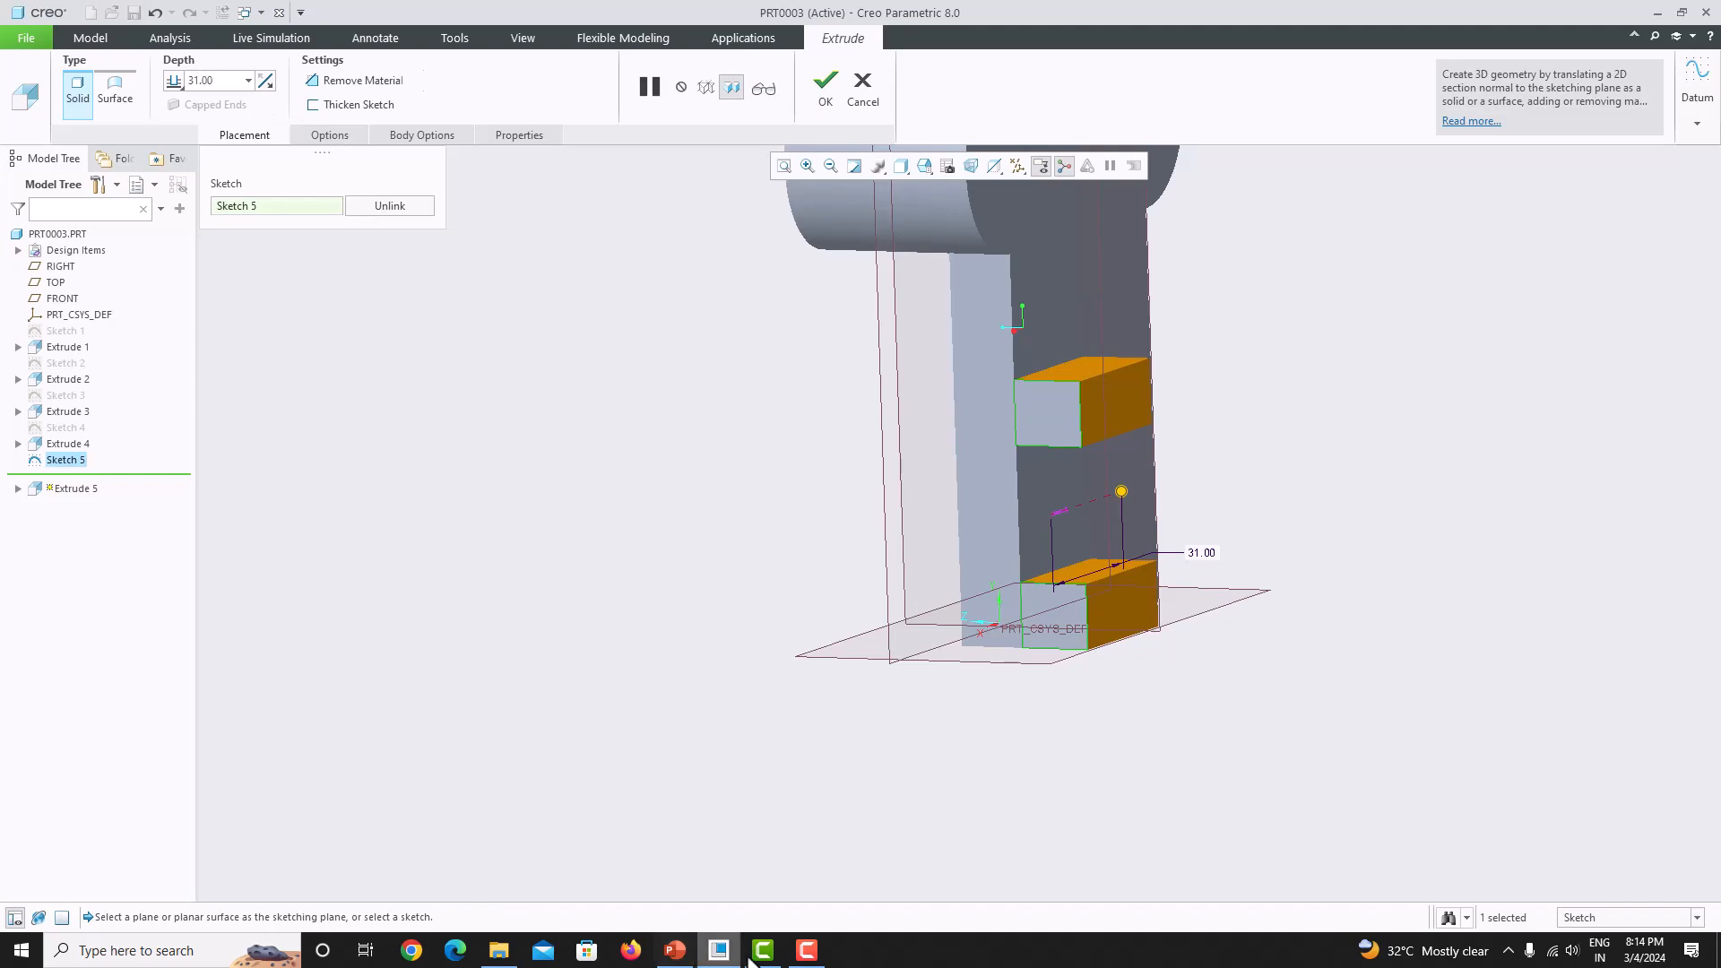
click(674, 950)
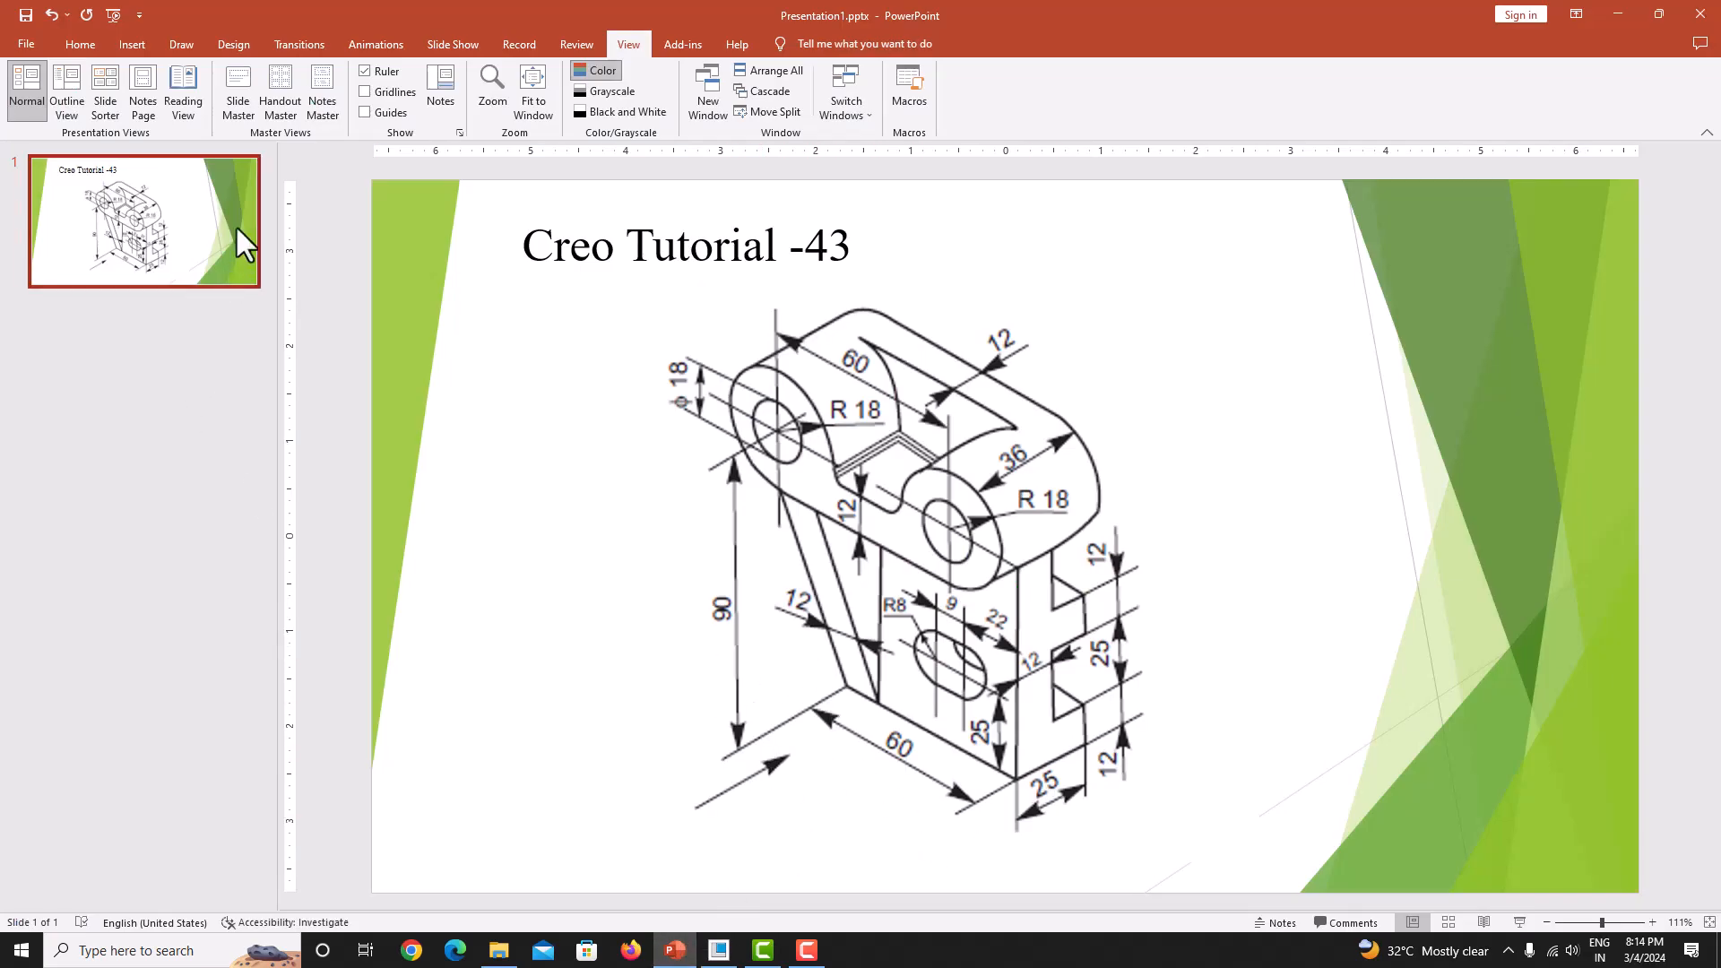
click(718, 950)
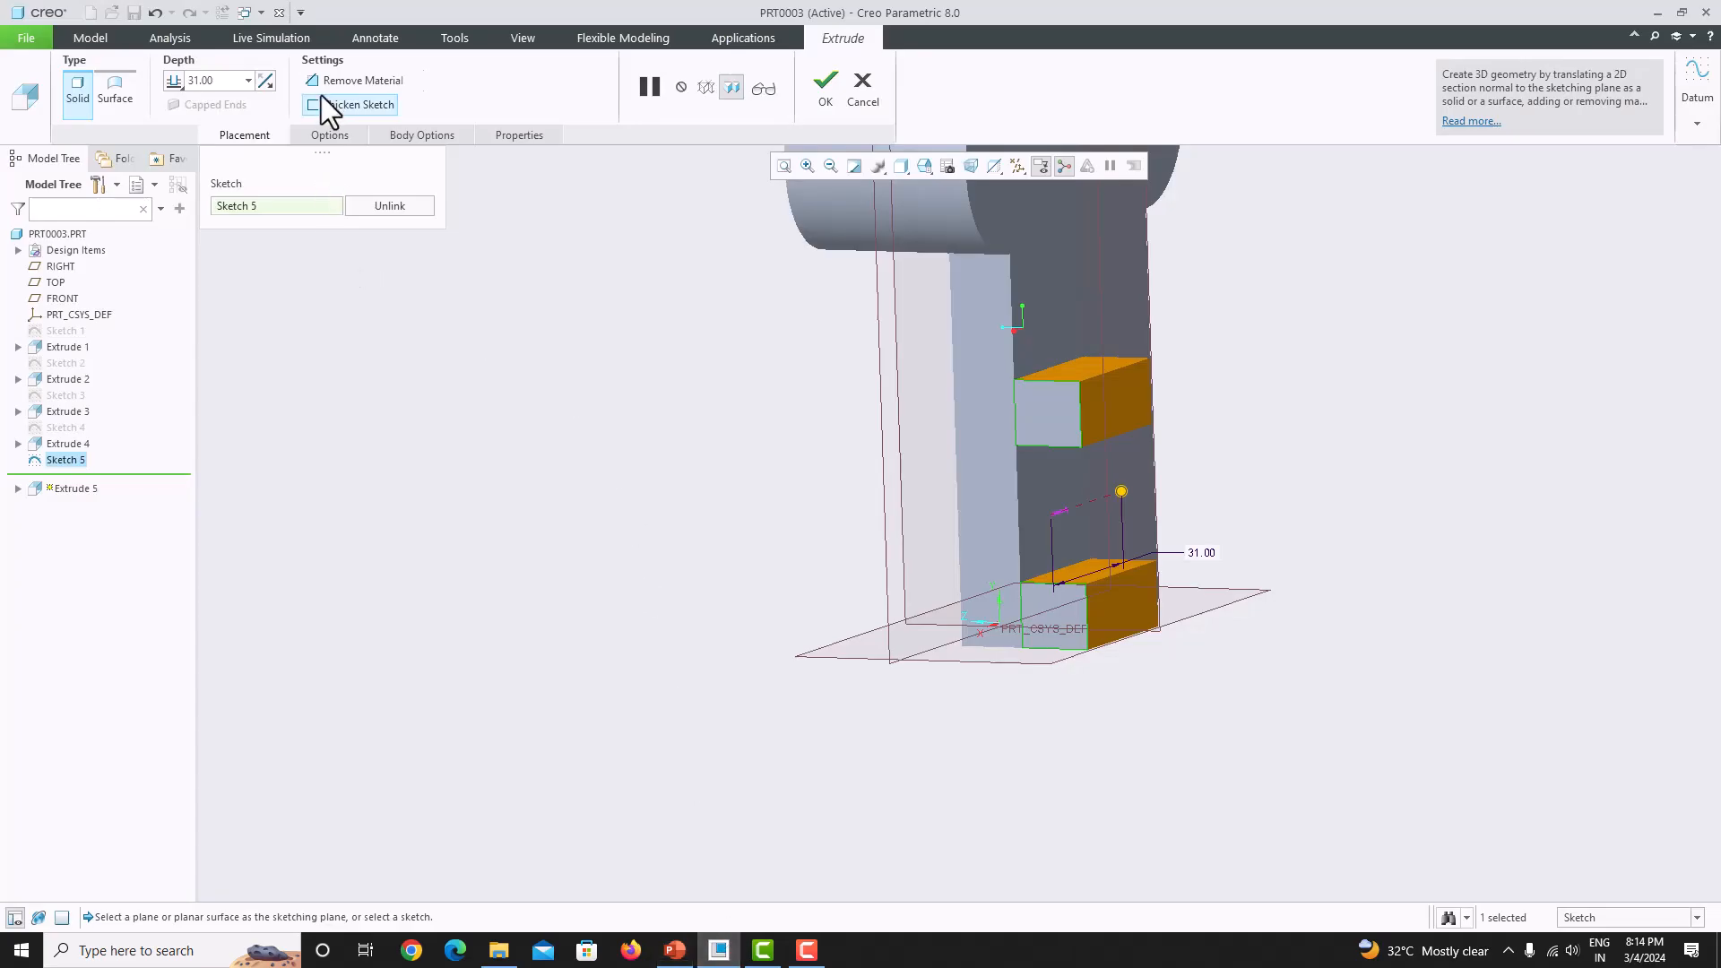
text(60)
key(Return)
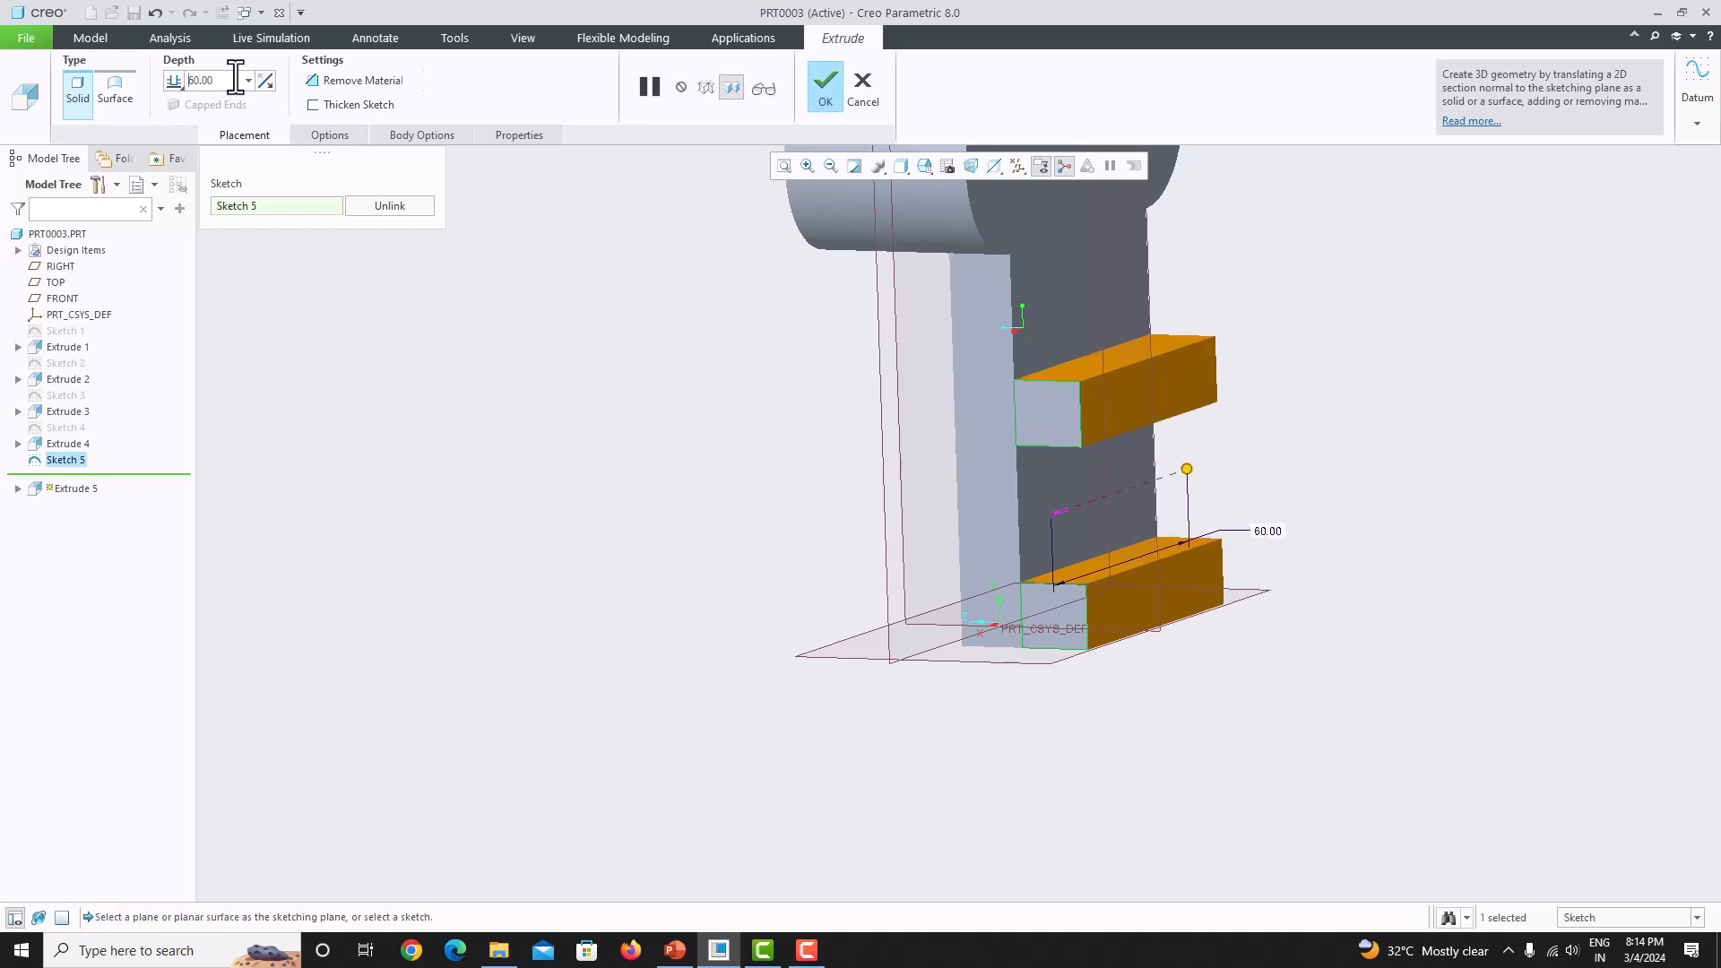
click(825, 103)
- Check the PowerPoint drawing for the remaining features, then return to Creo and examine the bracket's bosses and rear blocks from several angles
middle_drag(872, 500, 1037, 603)
click(696, 950)
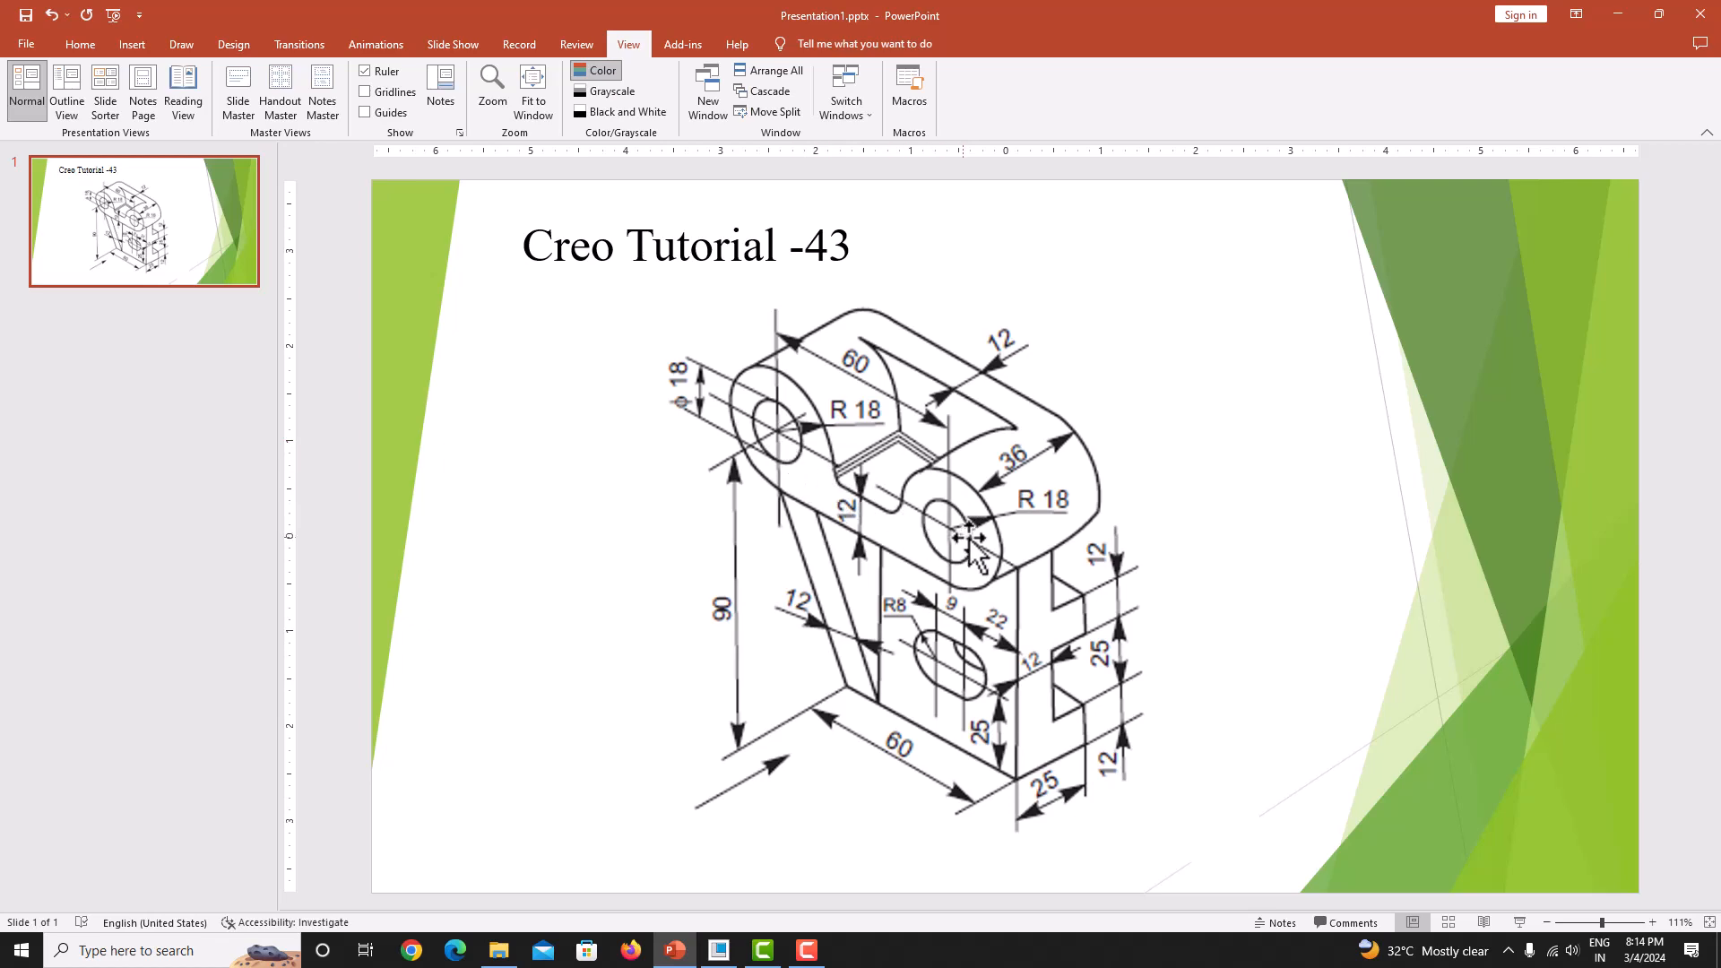
click(761, 950)
middle_drag(896, 502, 942, 545)
scroll(948, 588, up, 3)
scroll(949, 461, down, 5)
scroll(986, 771, down, 3)
scroll(952, 677, up, 1)
scroll(998, 742, down, 5)
click(1022, 170)
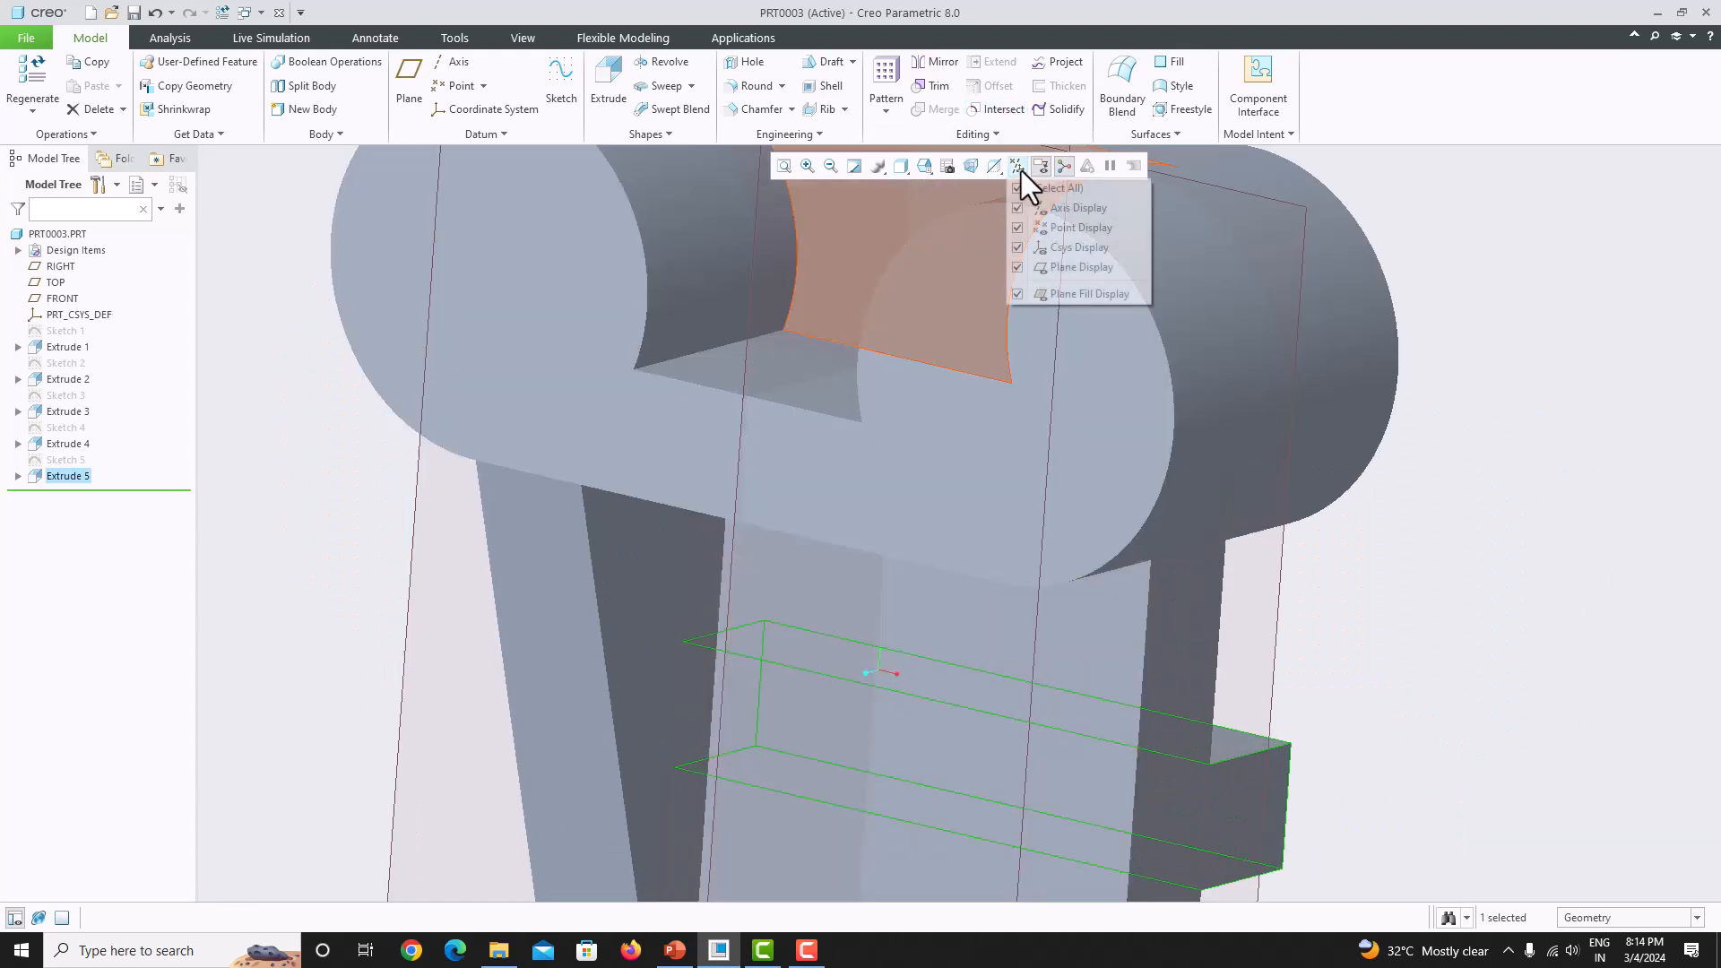
scroll(1269, 477, up, 5)
middle_drag(1269, 477, 1246, 449)
scroll(1102, 435, down, 4)
middle_drag(1025, 476, 1030, 454)
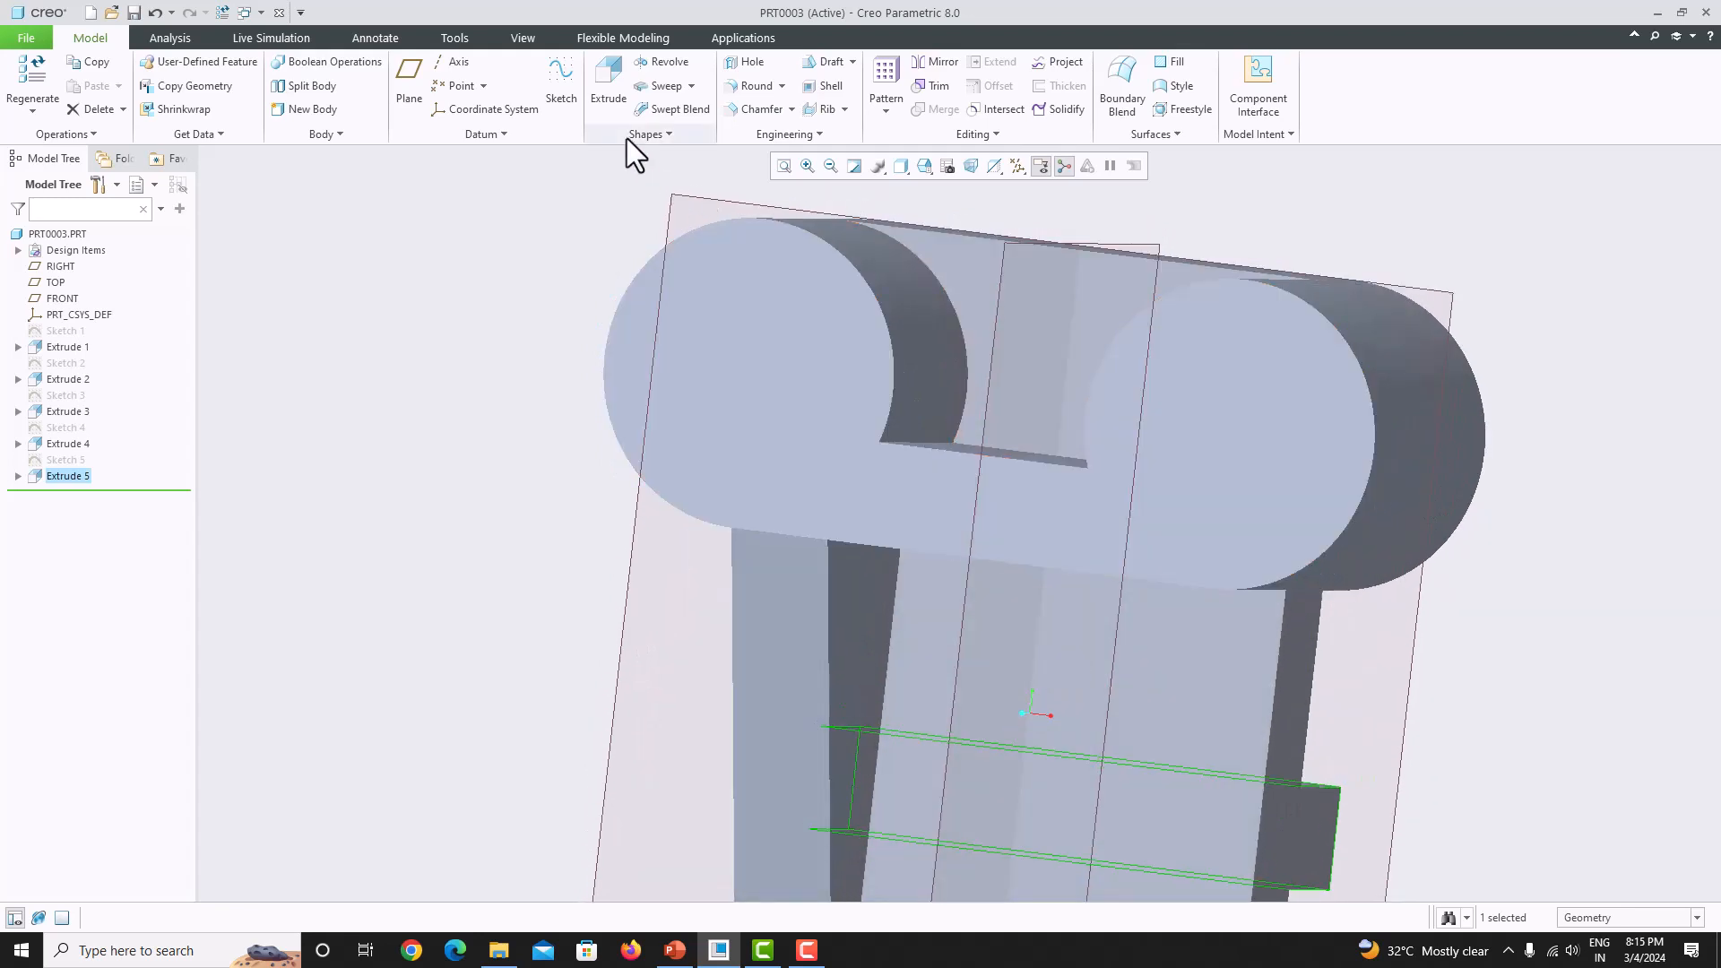
- Start a sketch on the front face of the double-boss body and add both rounded boss surfaces as references
click(736, 318)
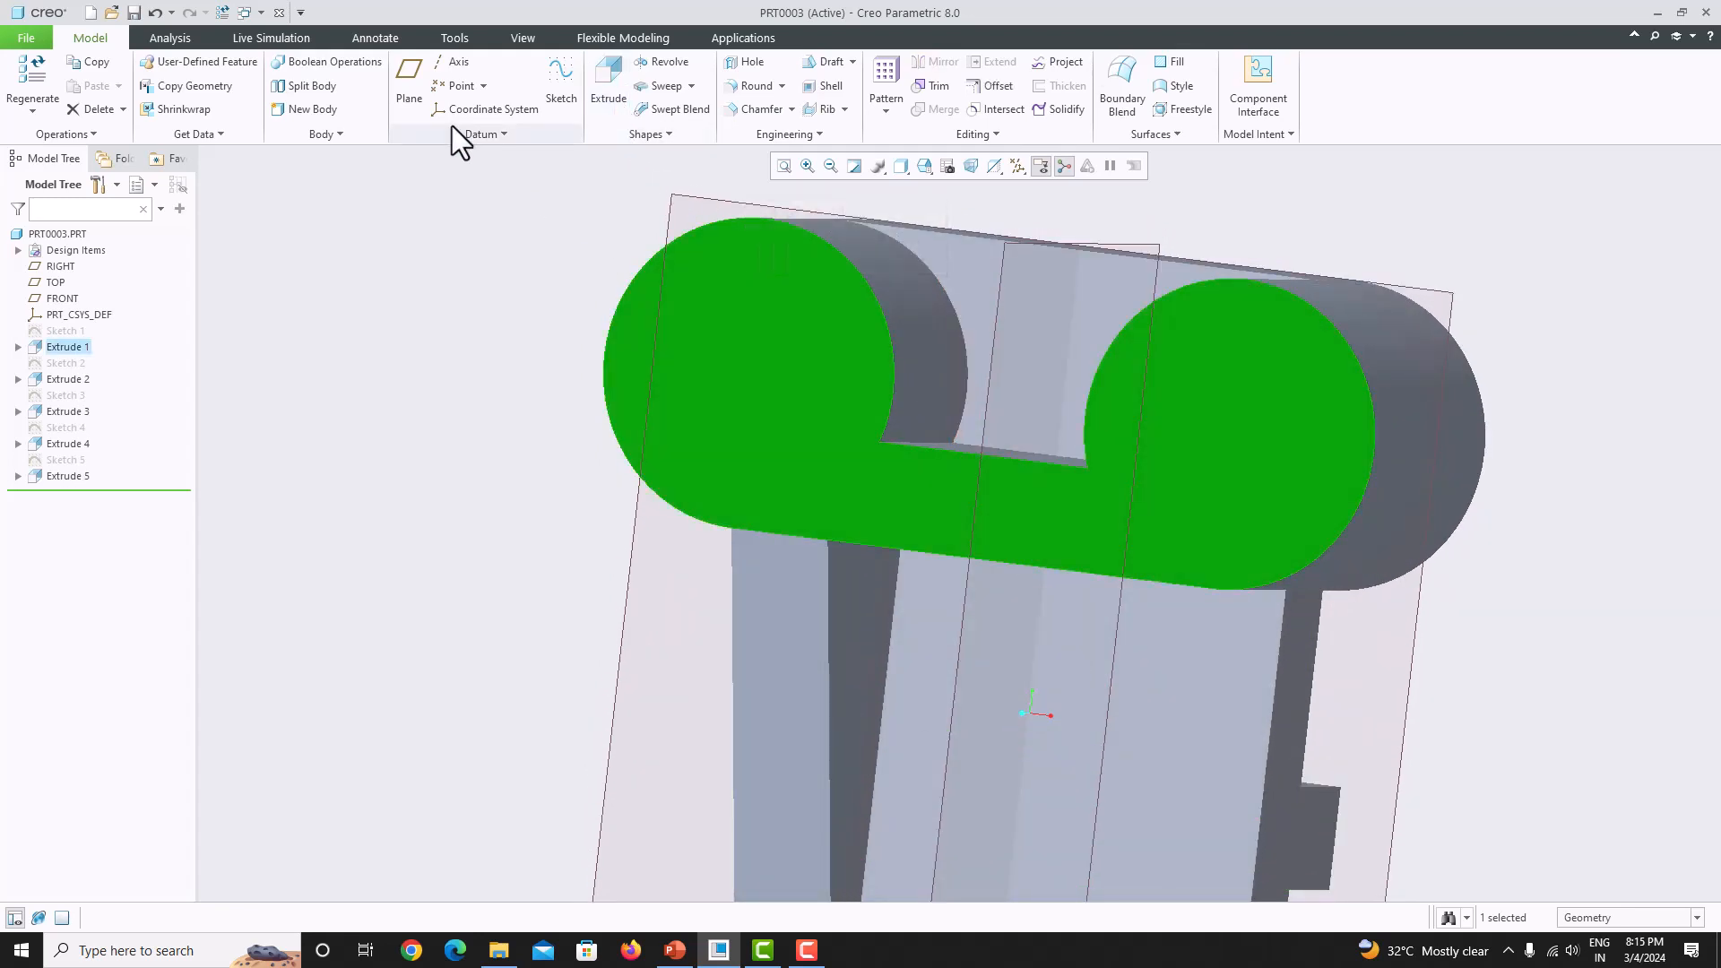
click(565, 100)
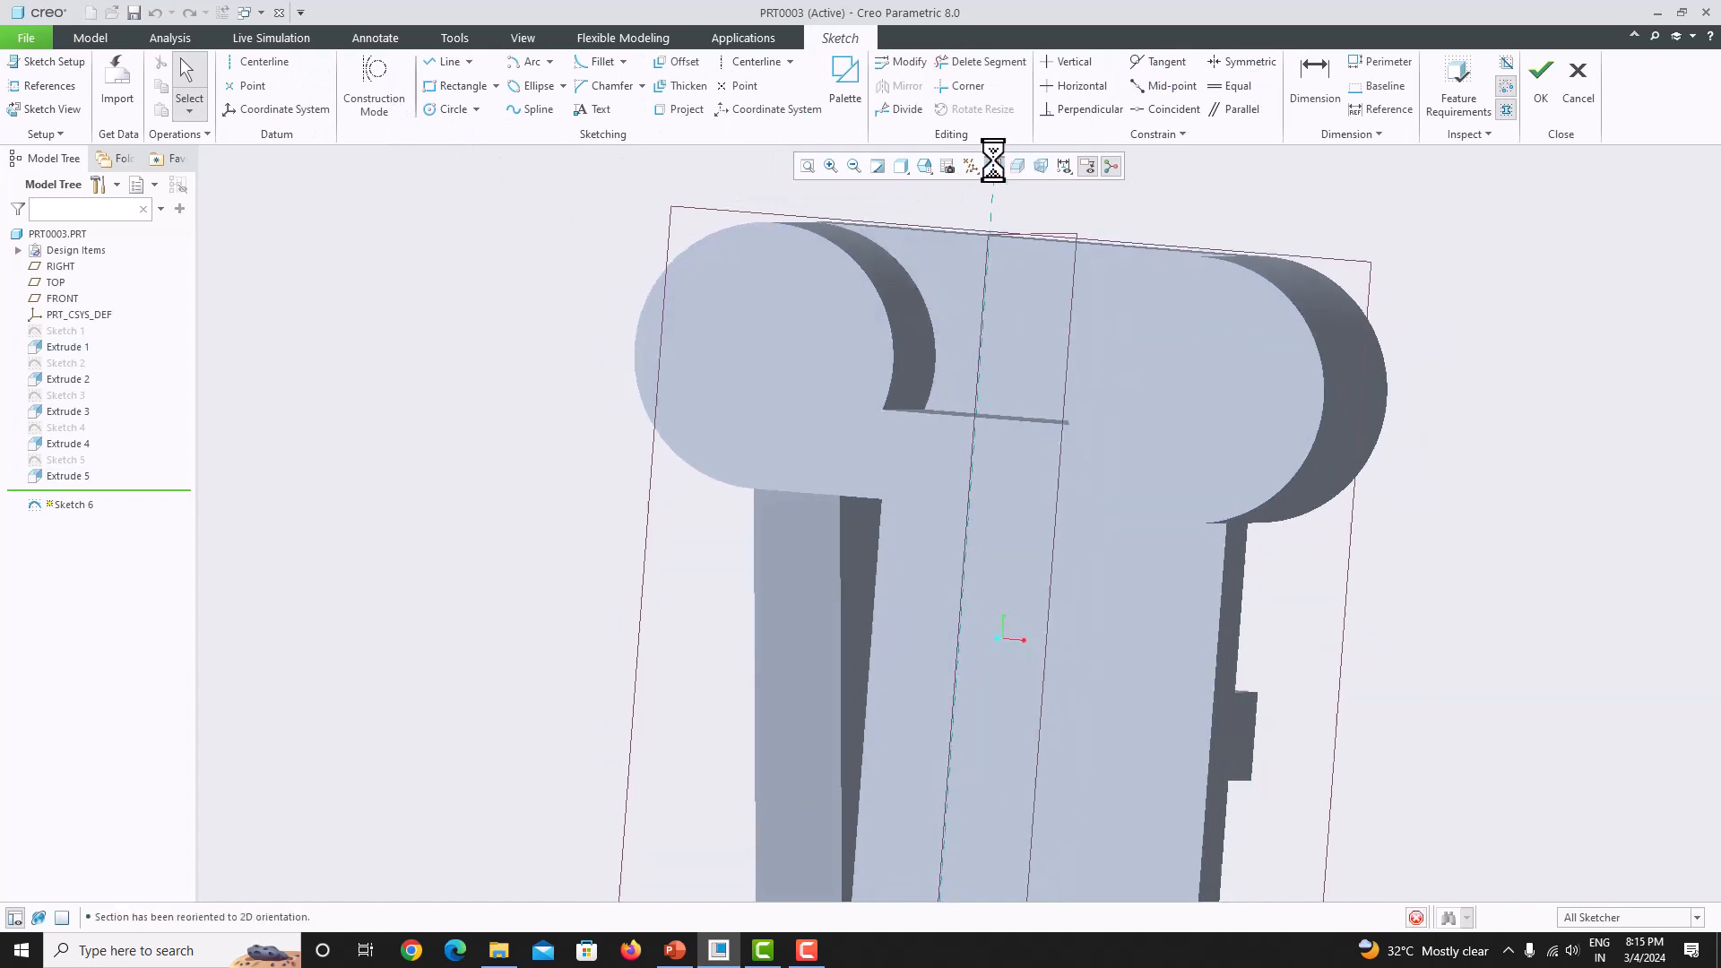
click(36, 88)
click(887, 276)
click(1225, 325)
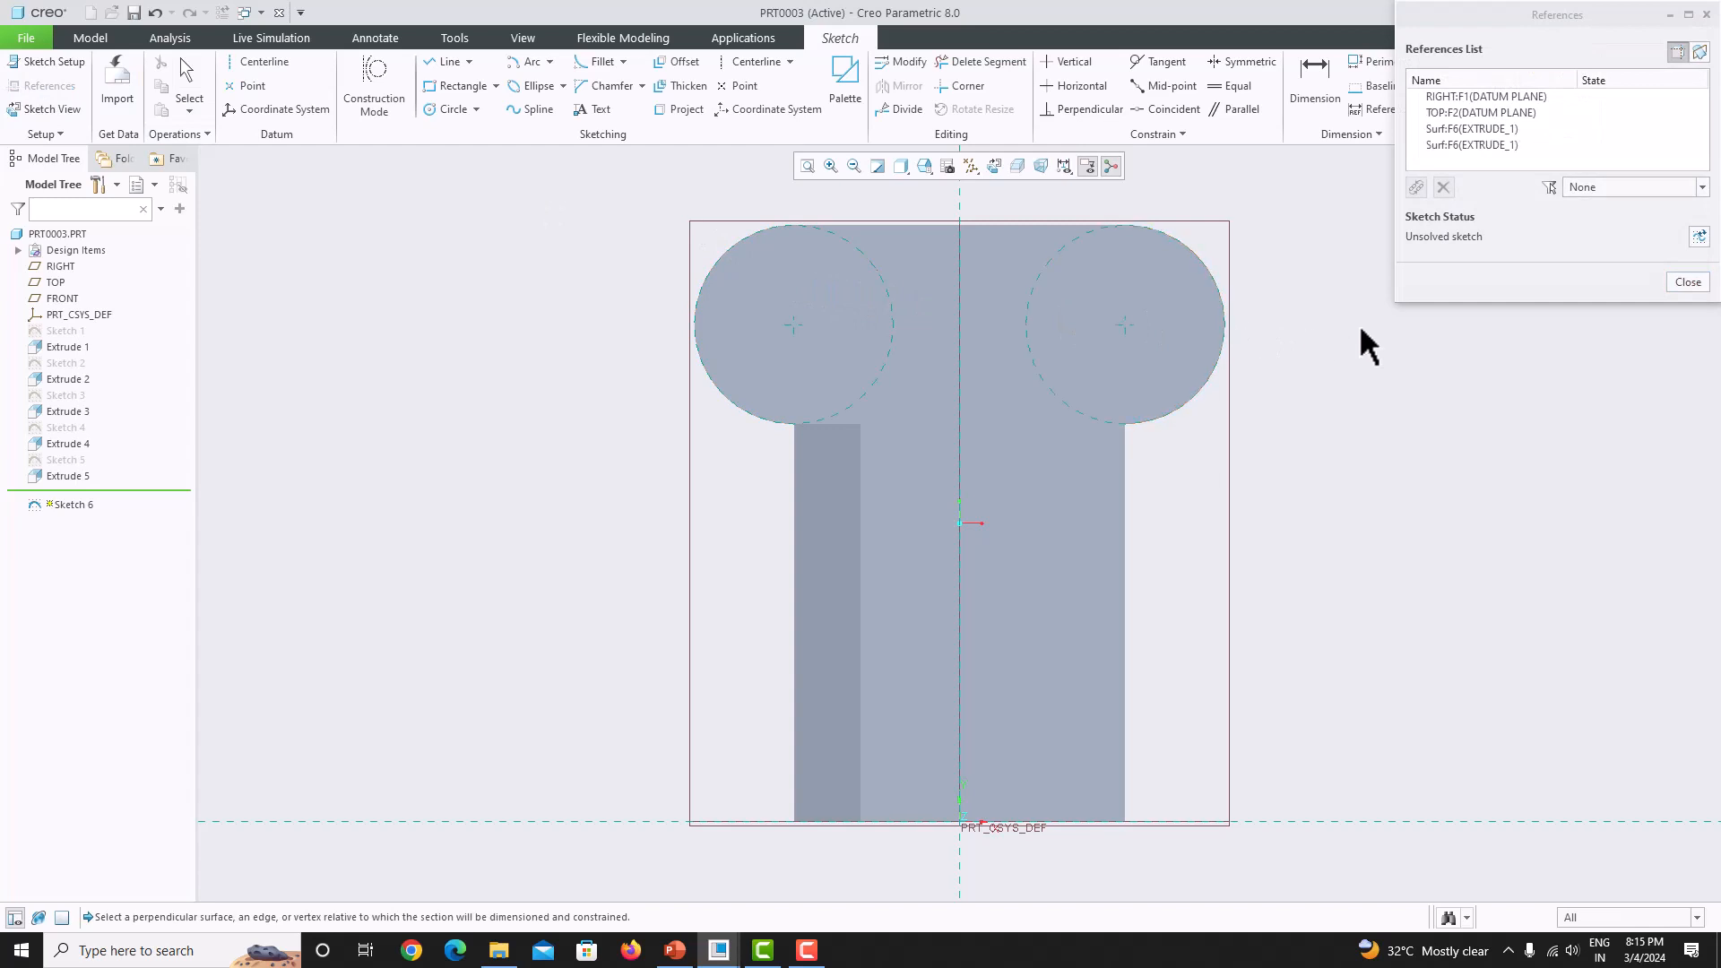
click(1688, 283)
- Draw a circle about 21 mm in diameter centred on the left boss, above the rib
click(464, 105)
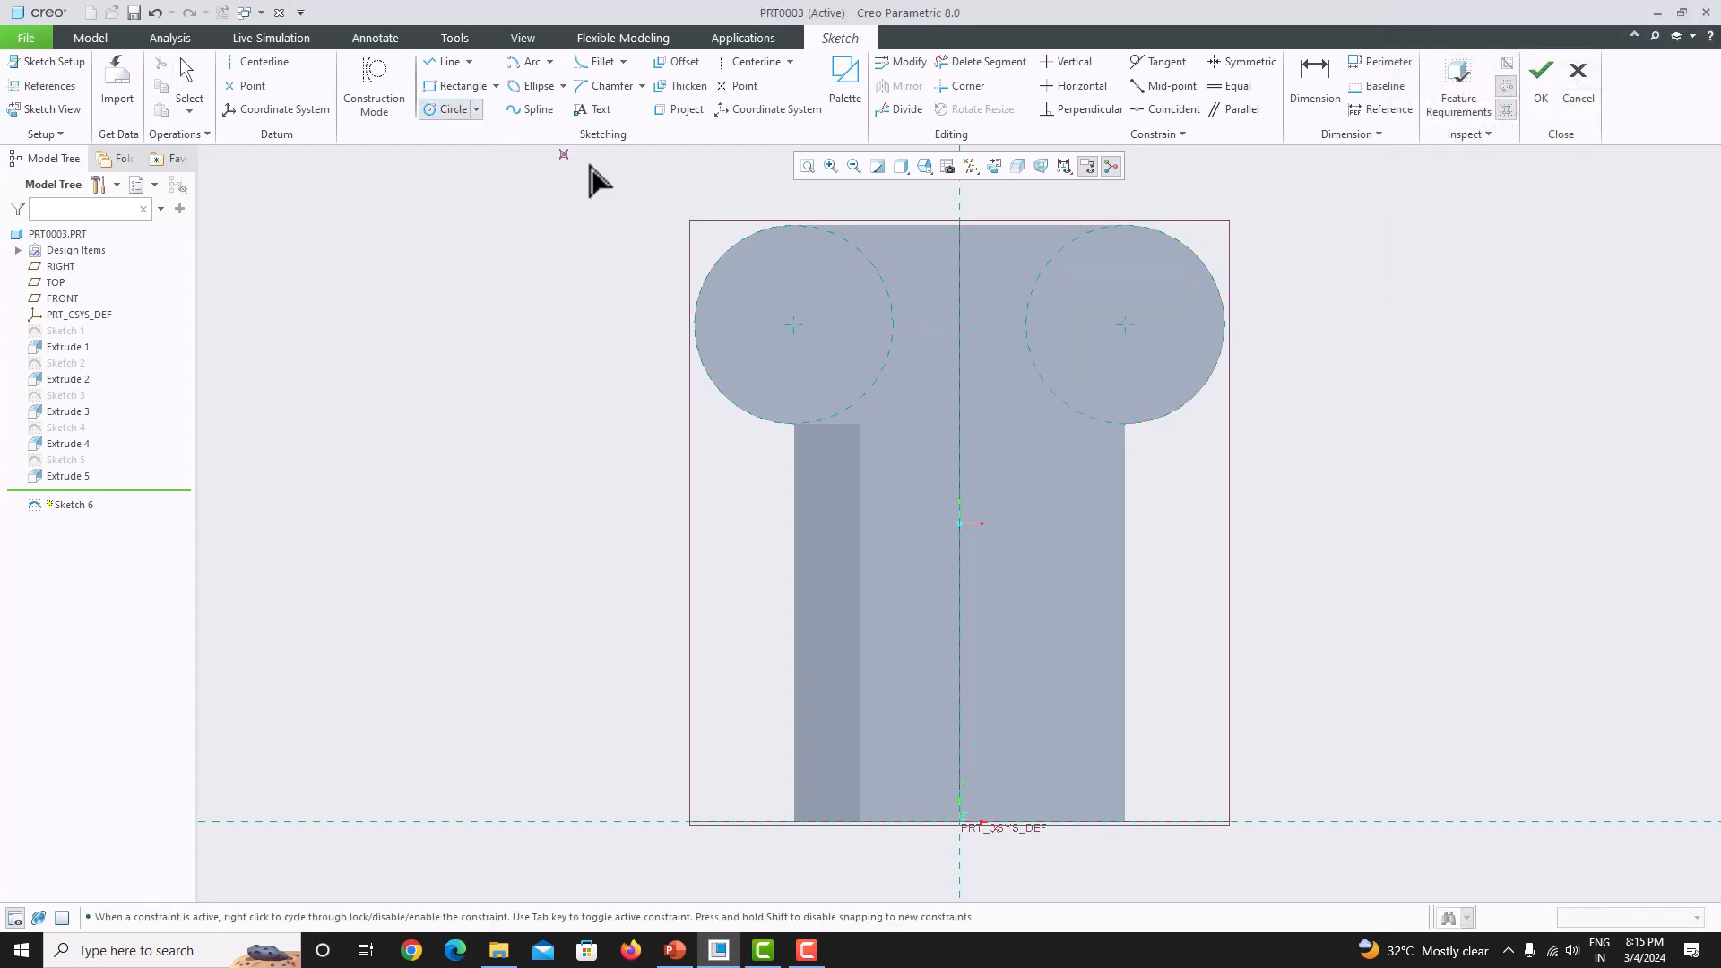
click(793, 324)
click(821, 273)
middle_click(823, 273)
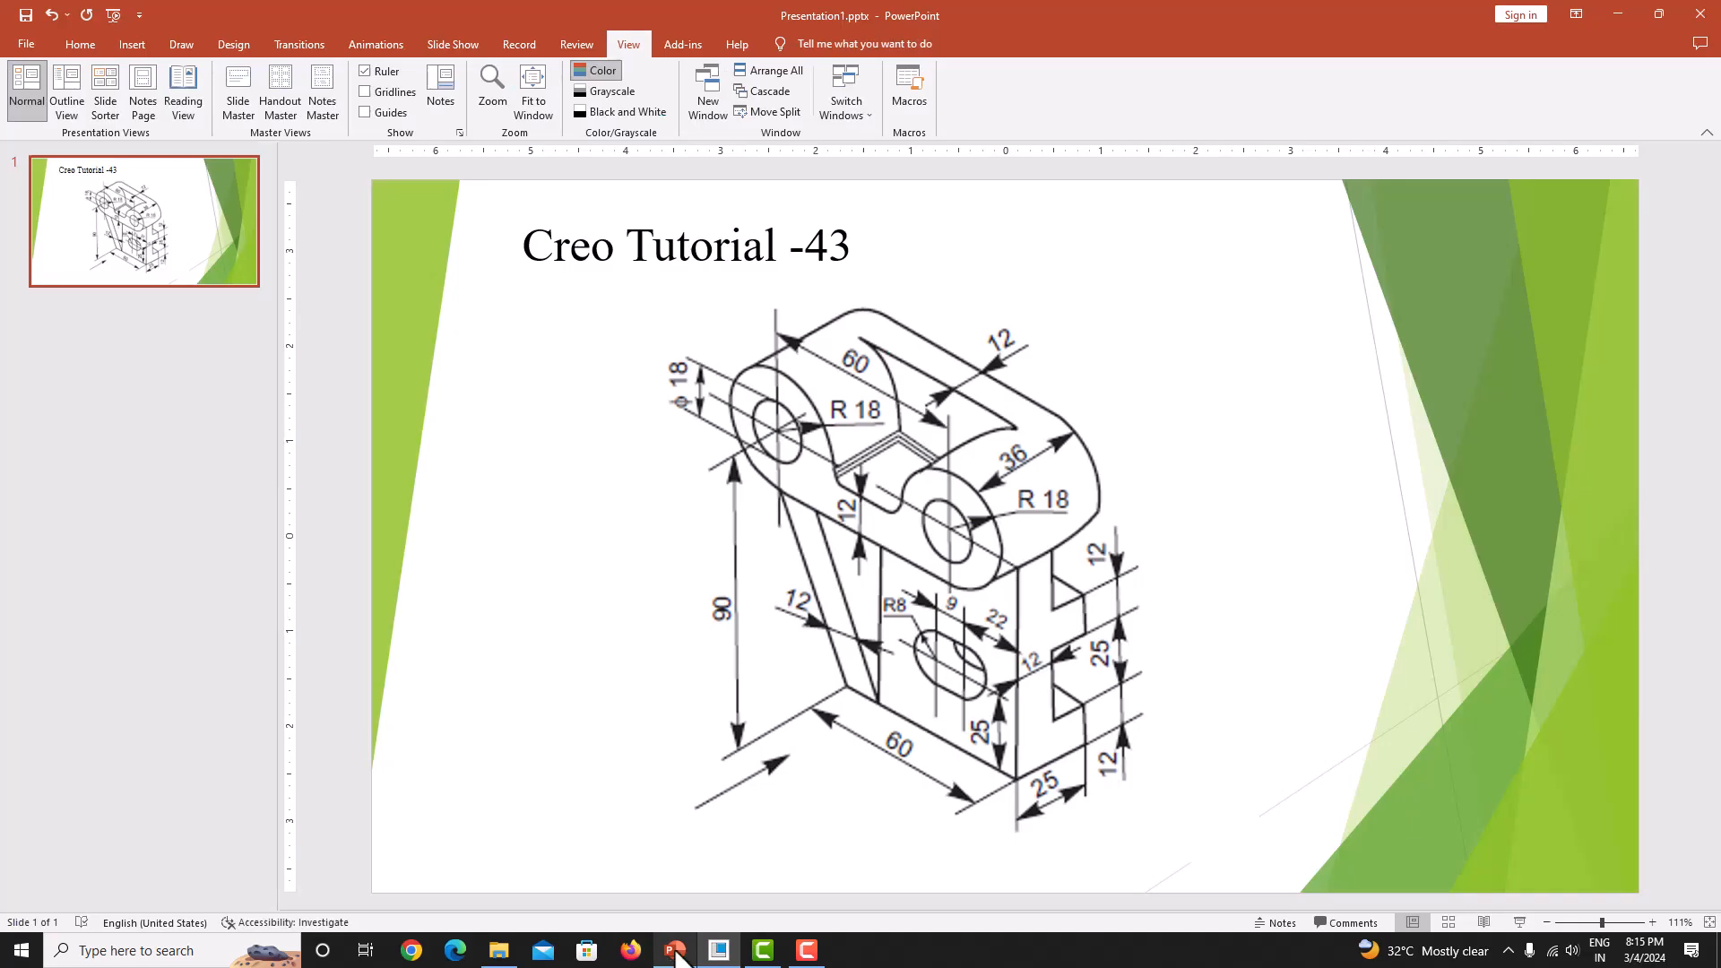
- Check the hole diameter in the PowerPoint drawing and set the left boss circle's diameter to 18 mm in Creo
click(674, 951)
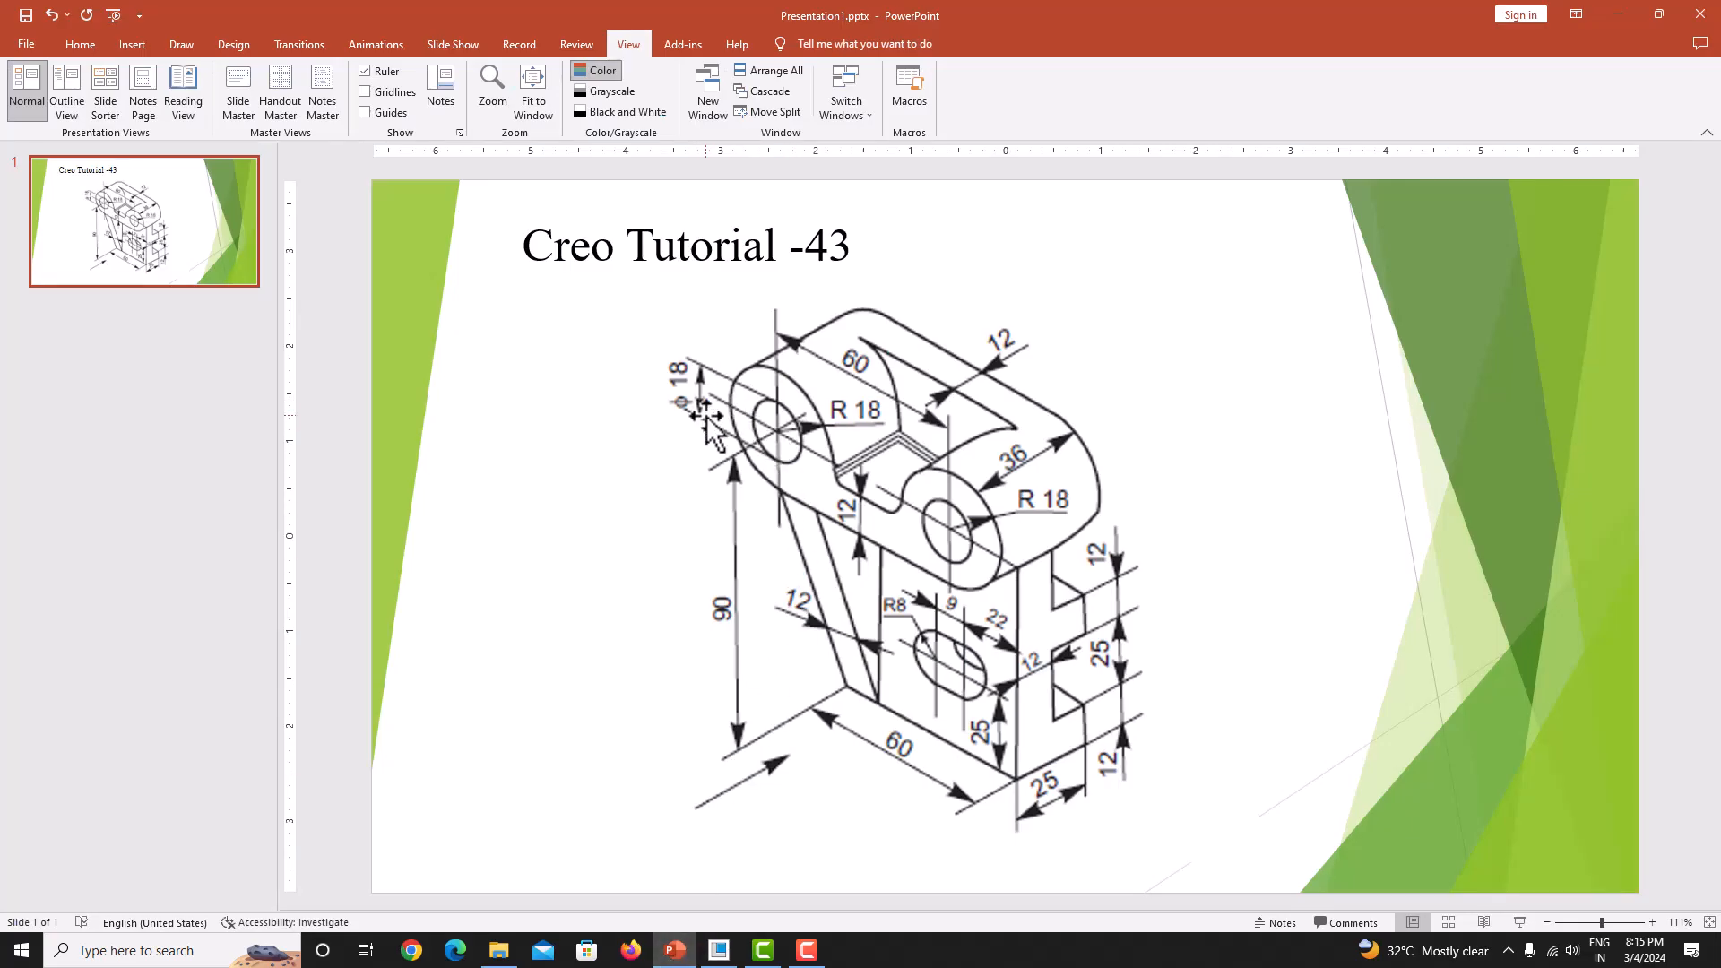
click(728, 954)
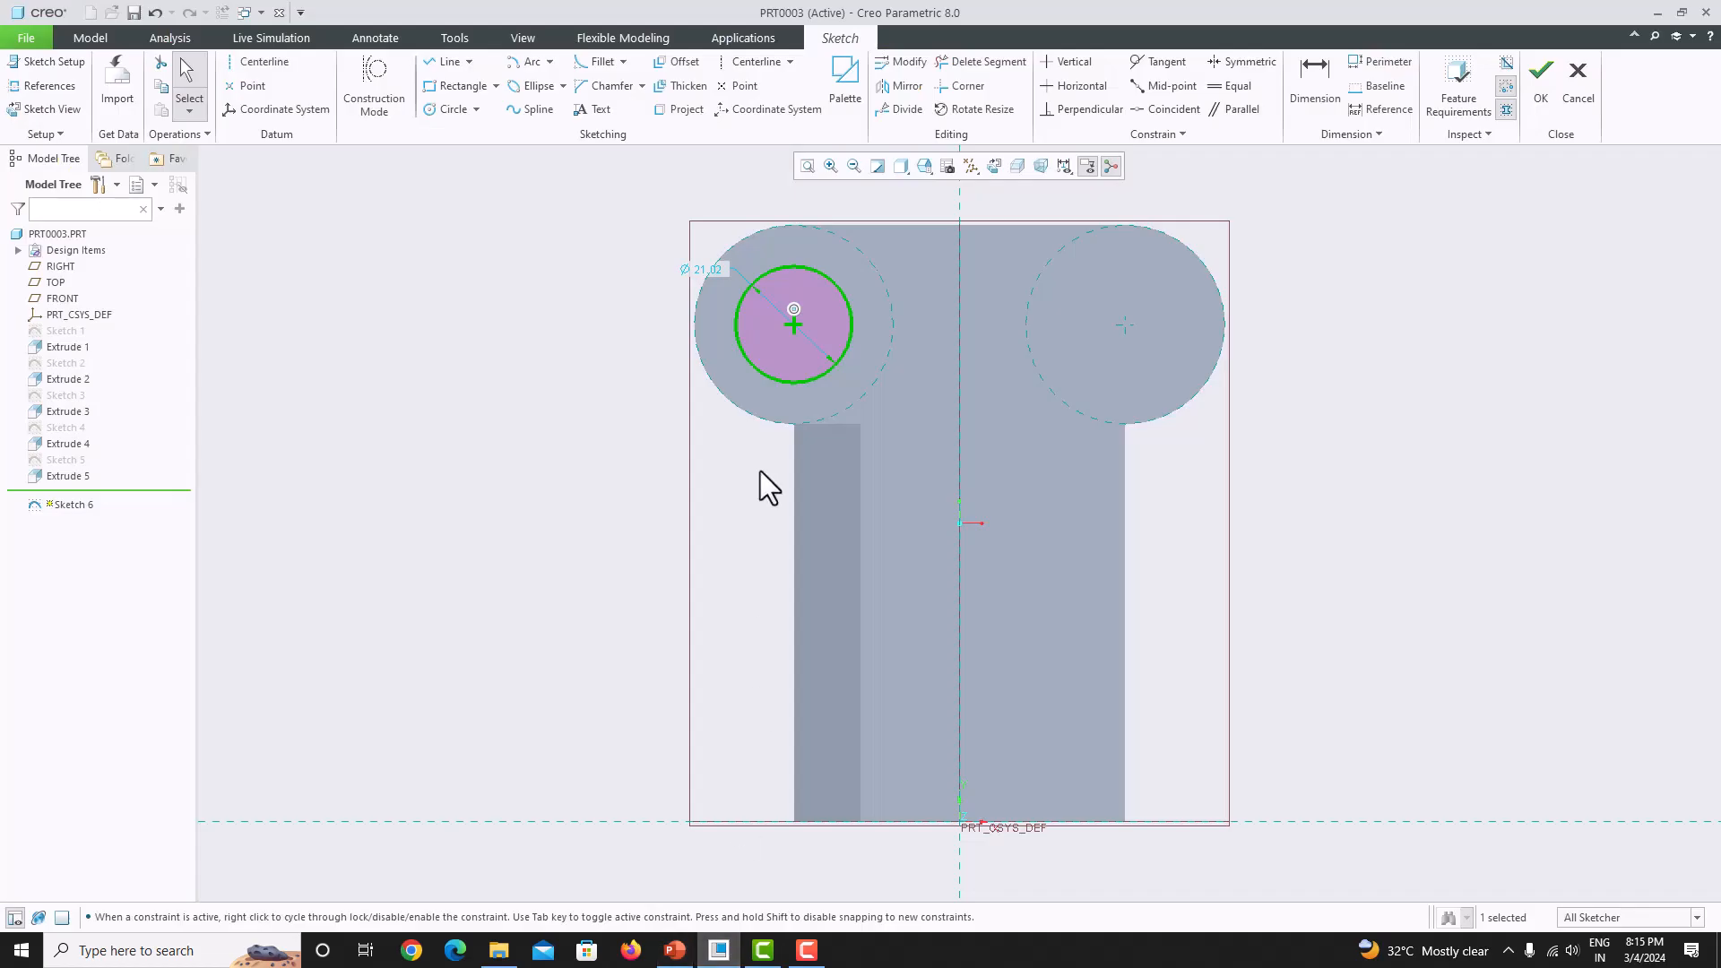
double_click(709, 273)
text(12)
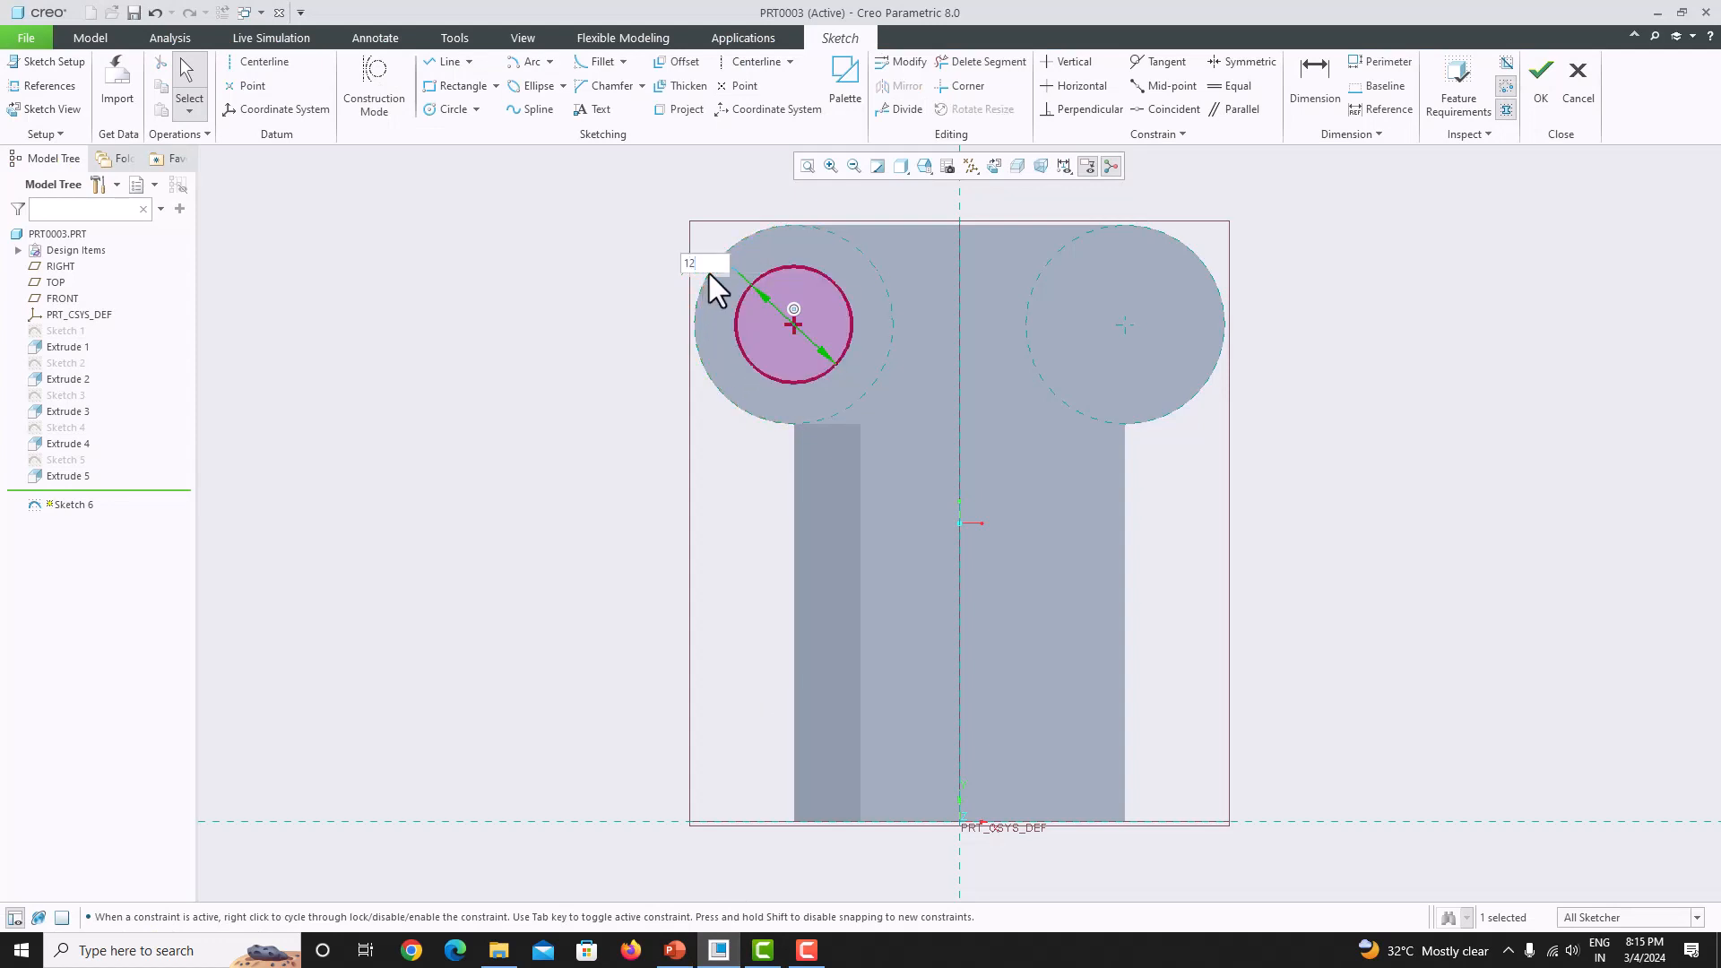
key(Return)
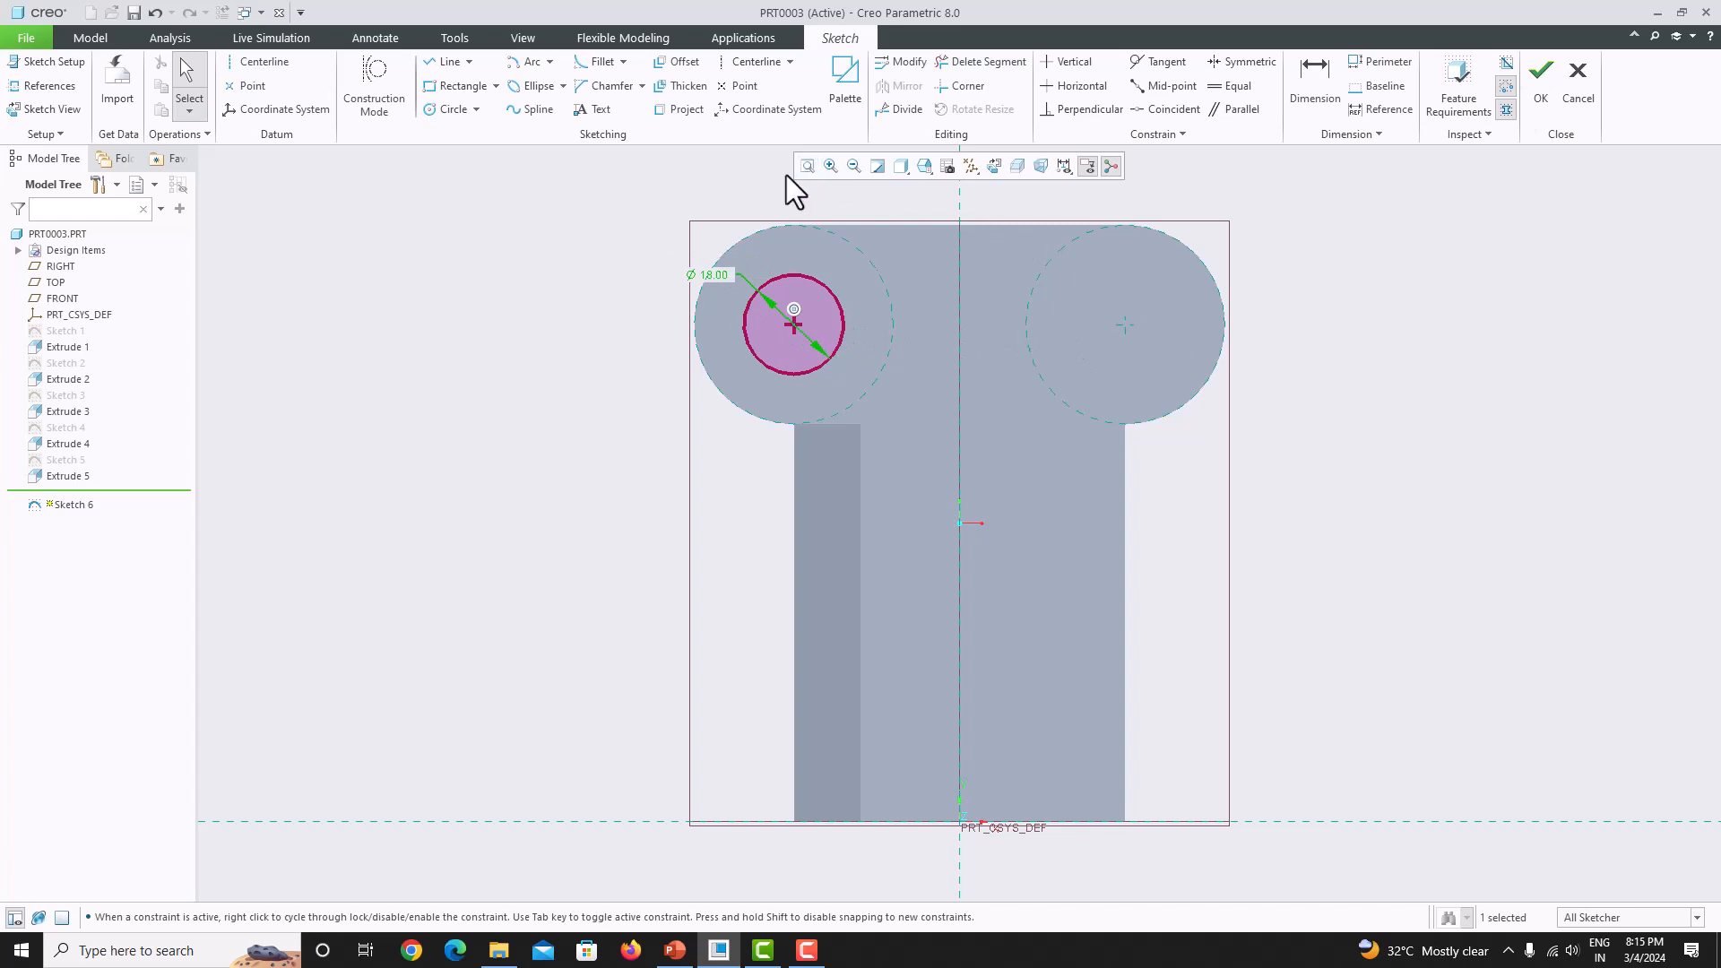
- Draw a circle centred on the right boss, equal in size to the left boss circle
click(429, 114)
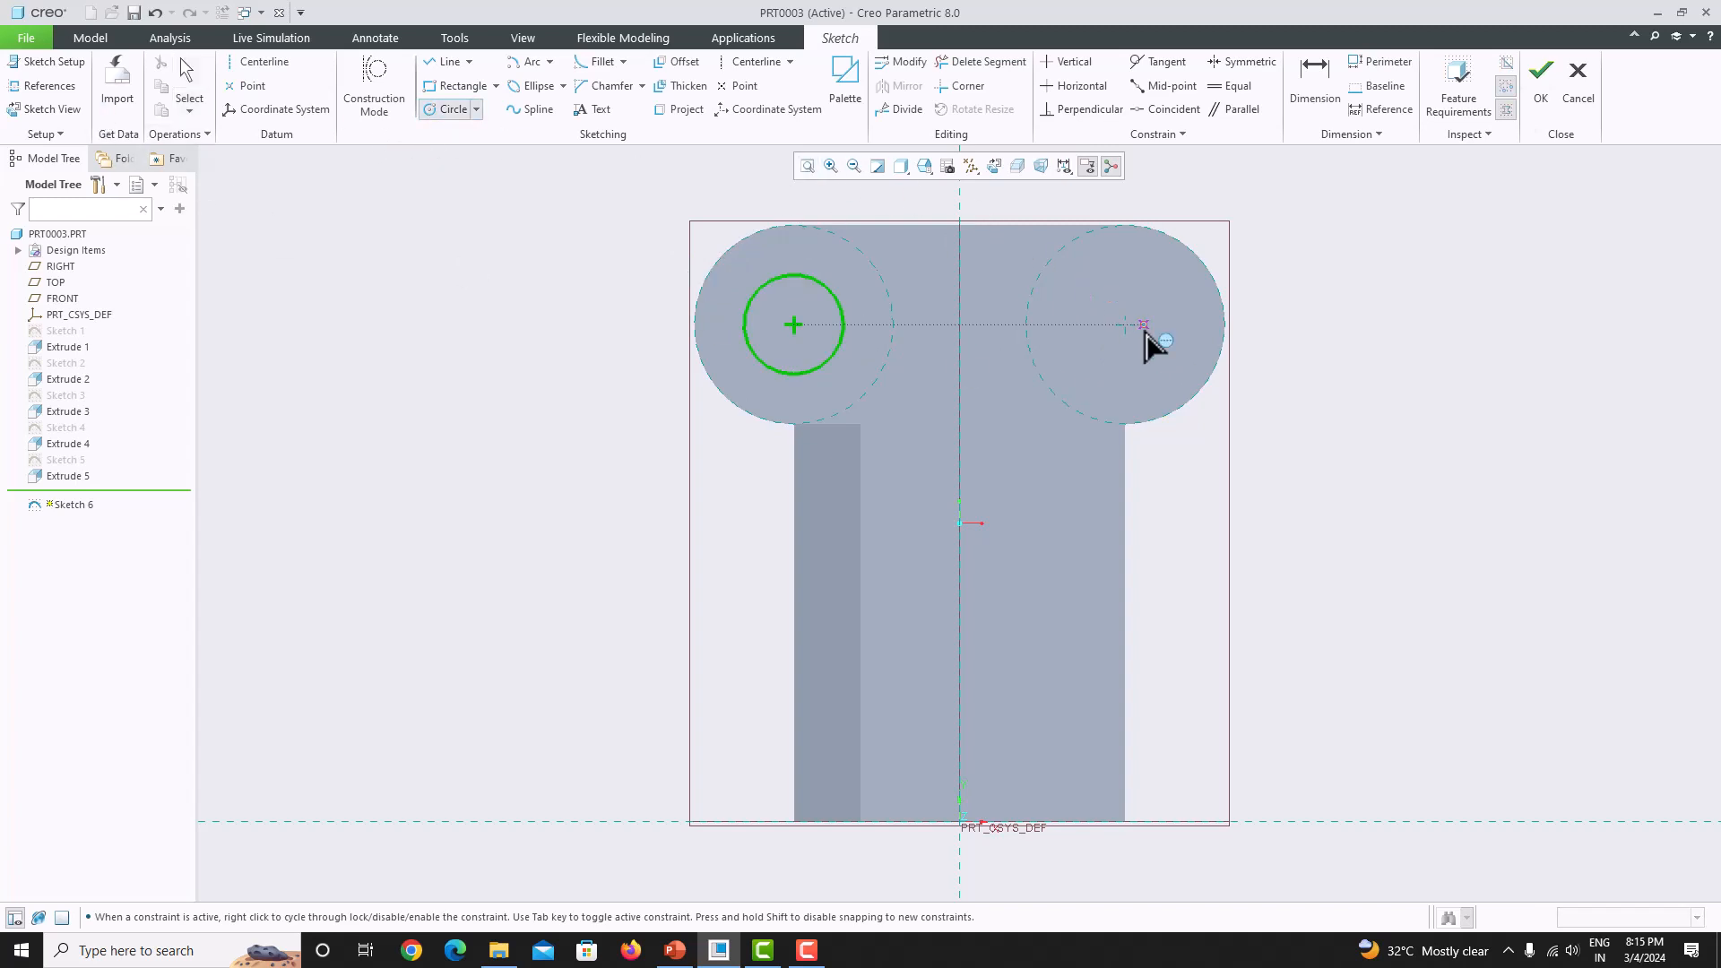
click(1103, 292)
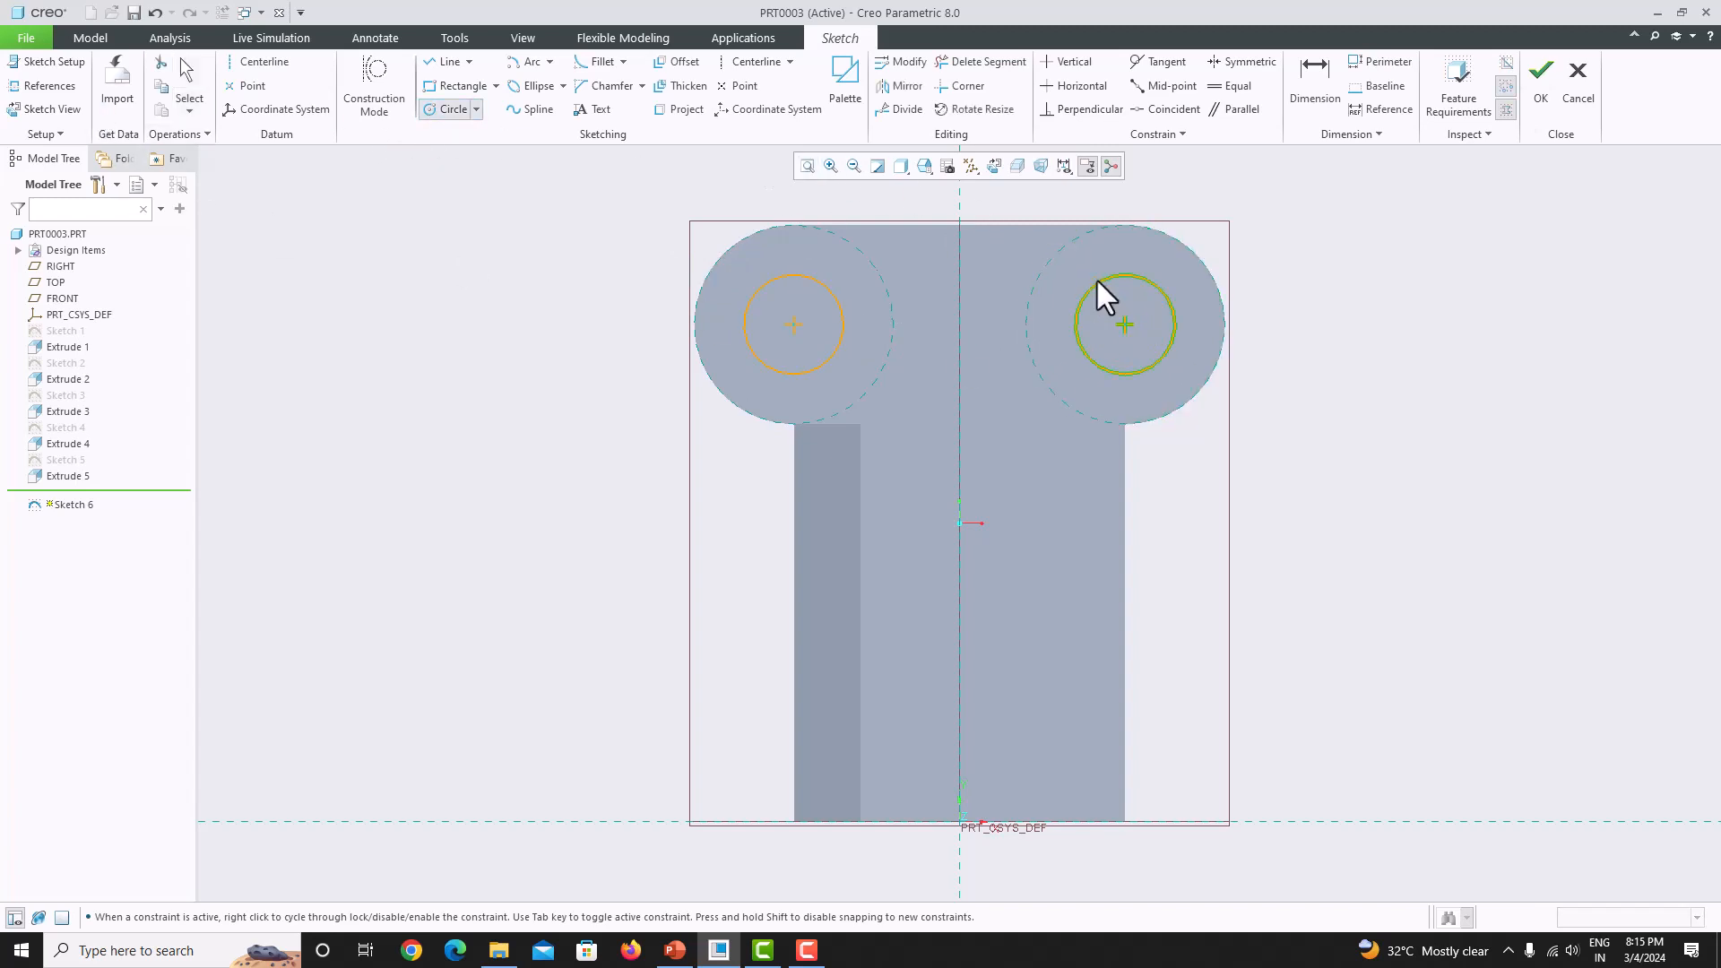
- Finish the two-circle sketch and extrude it as a material-removing cut to make the holes through both bosses
middle_click(1398, 306)
click(1540, 89)
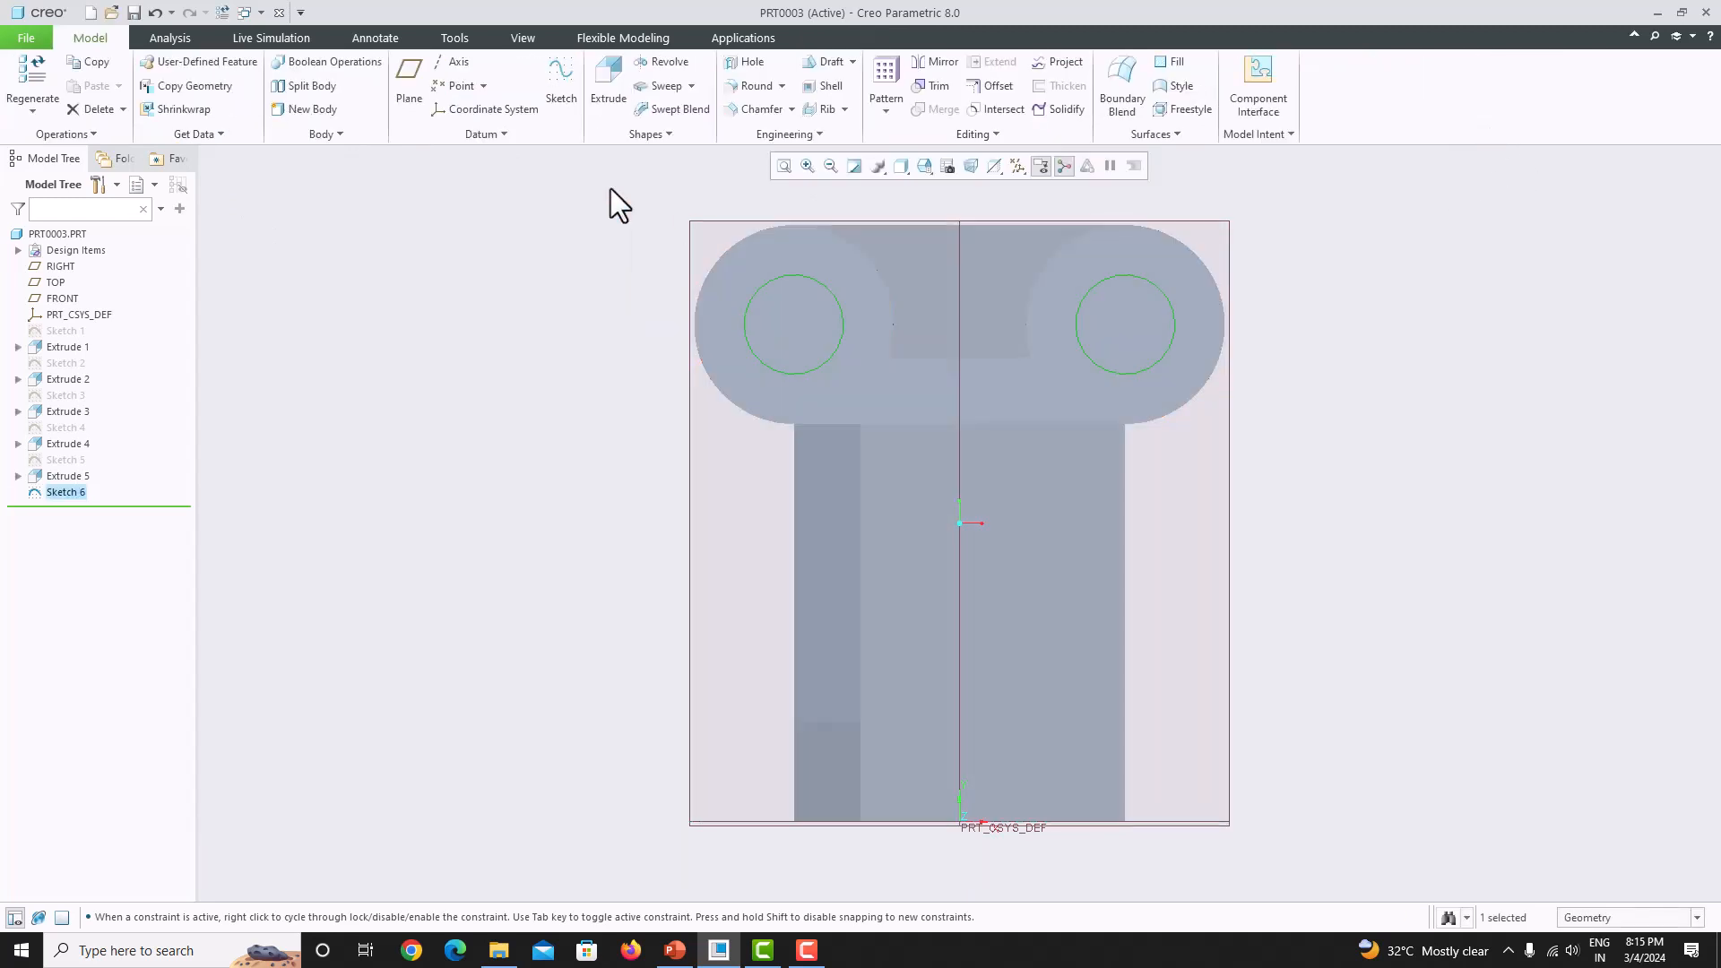
click(607, 85)
middle_drag(1255, 502, 1021, 556)
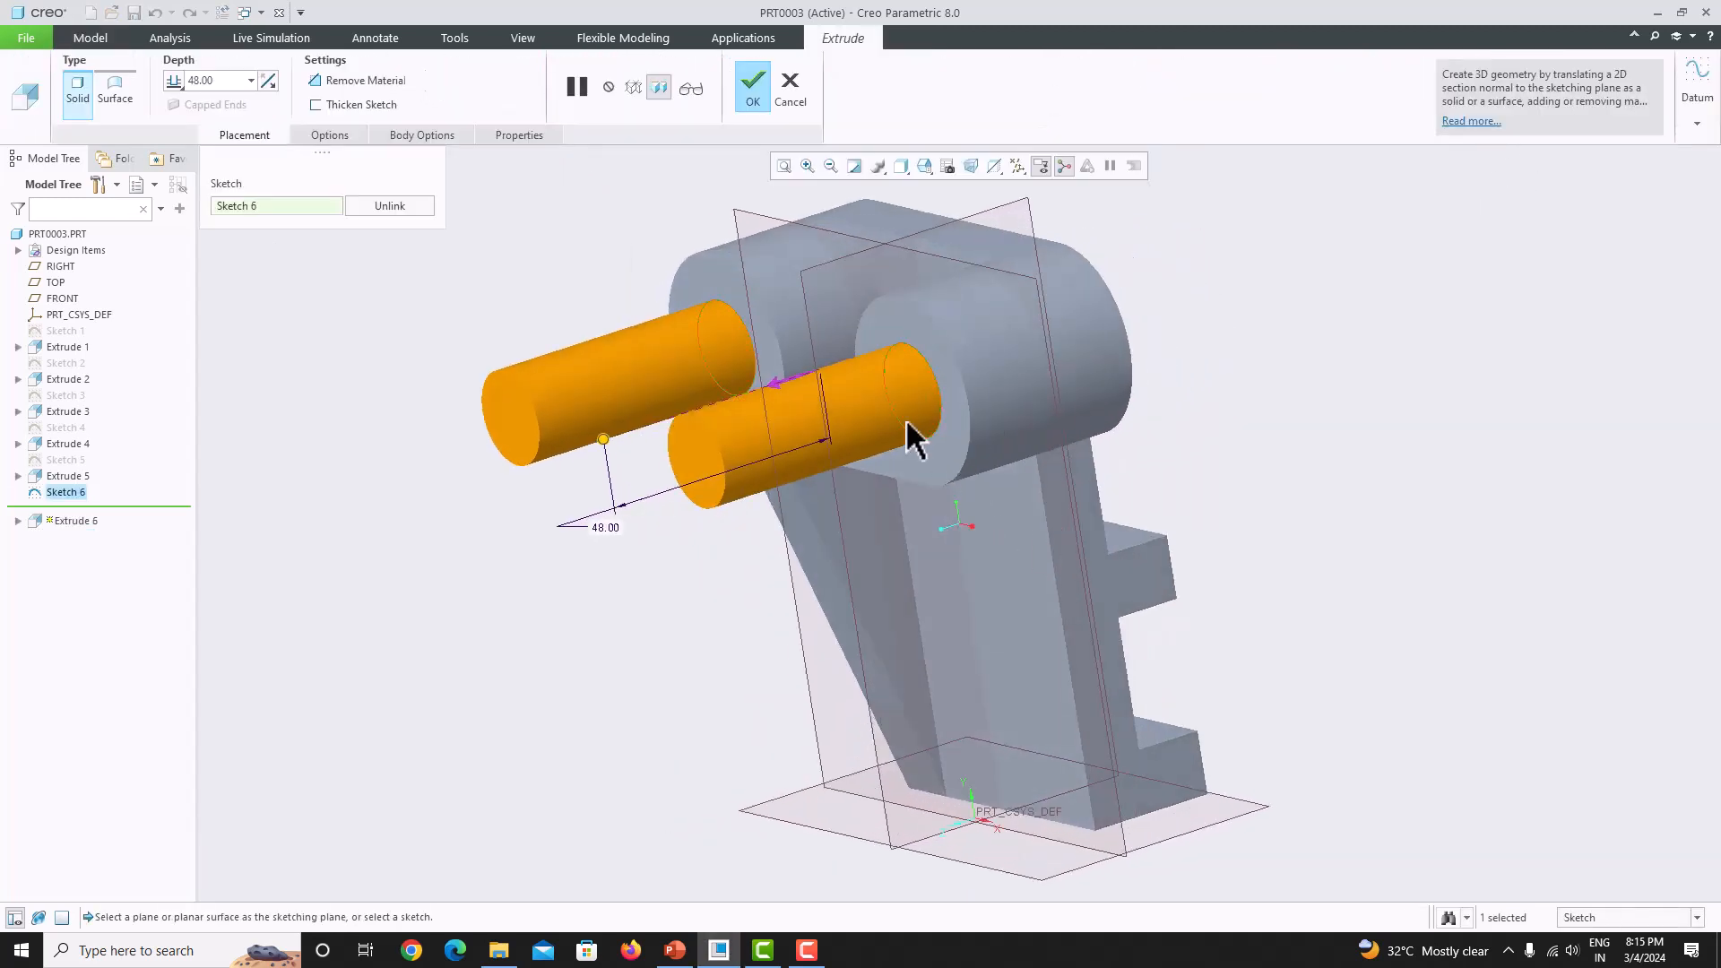
click(359, 83)
click(181, 79)
click(212, 137)
click(762, 97)
- Start a sketch on the front face of the upright plate and check the slot dimensions in the PowerPoint drawing before returning to Creo
middle_drag(884, 396, 923, 524)
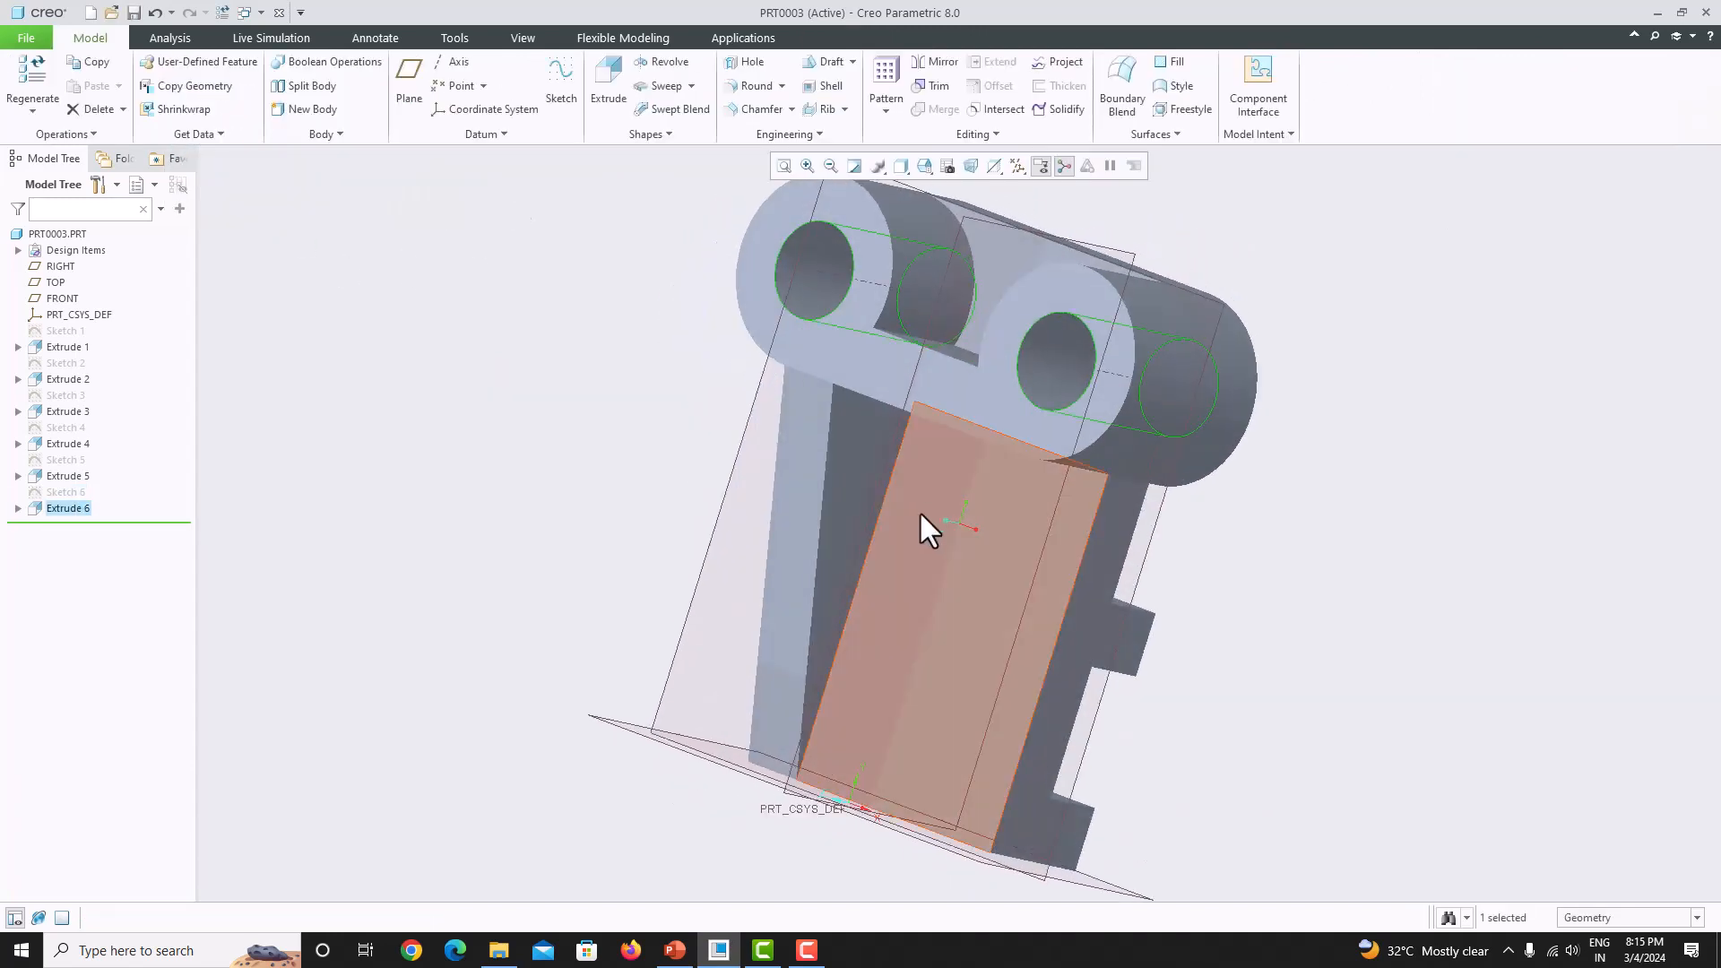
click(921, 686)
click(562, 100)
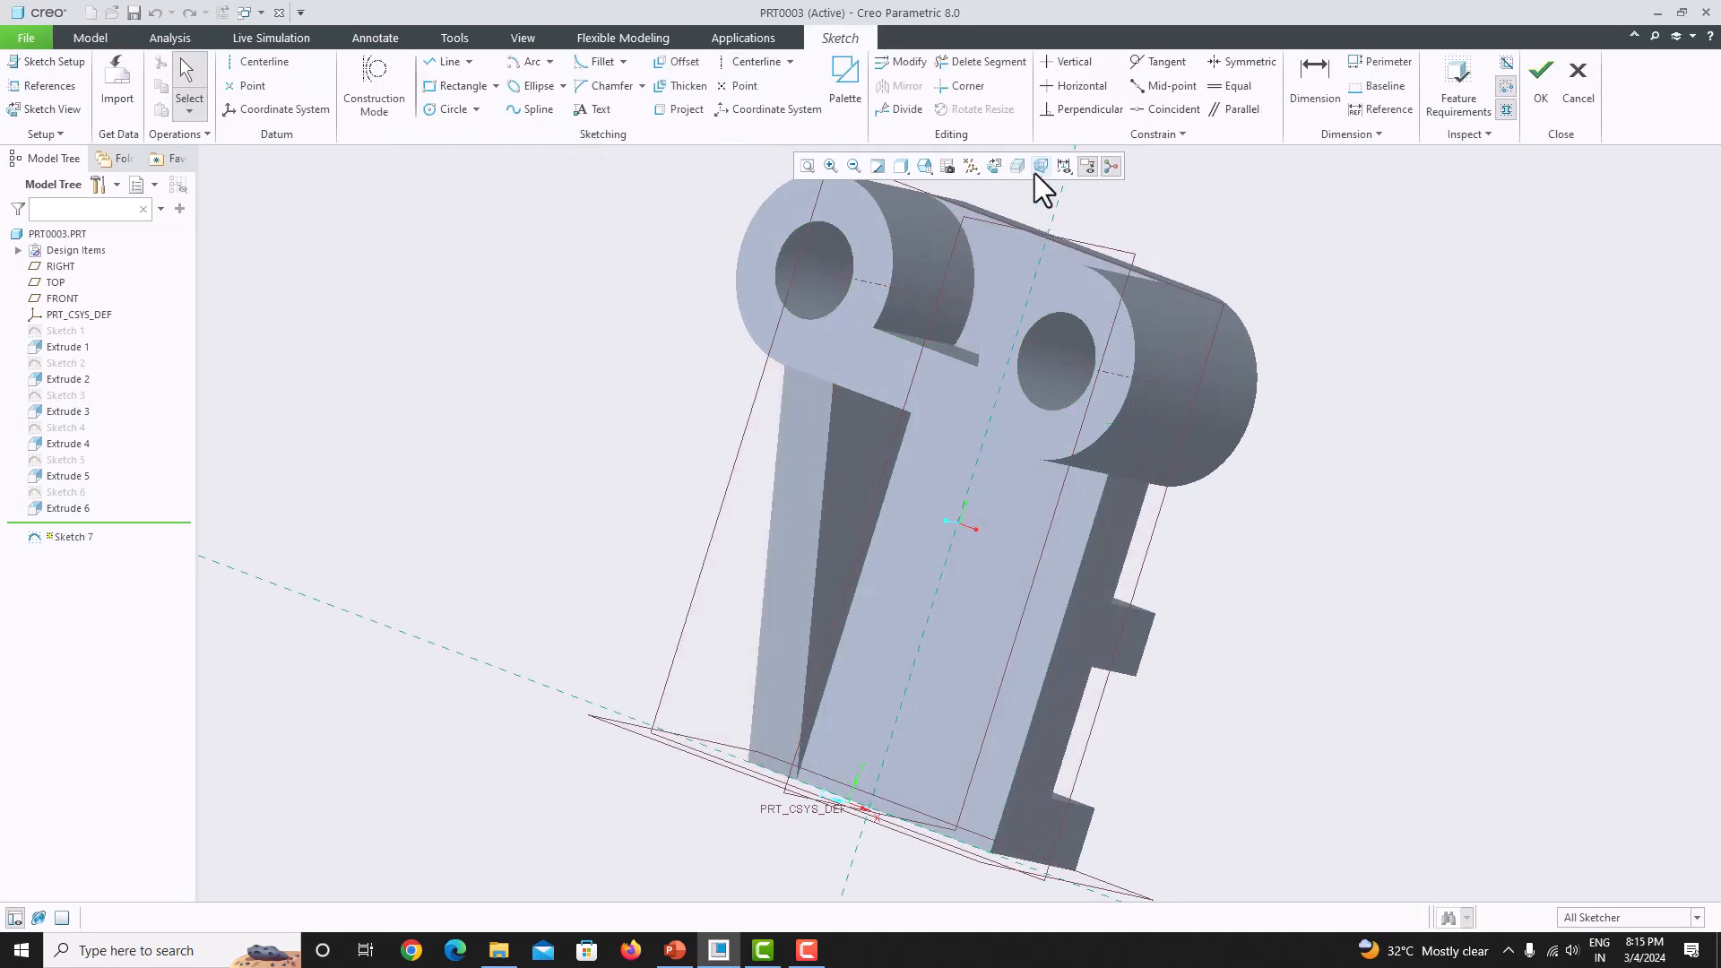
click(682, 957)
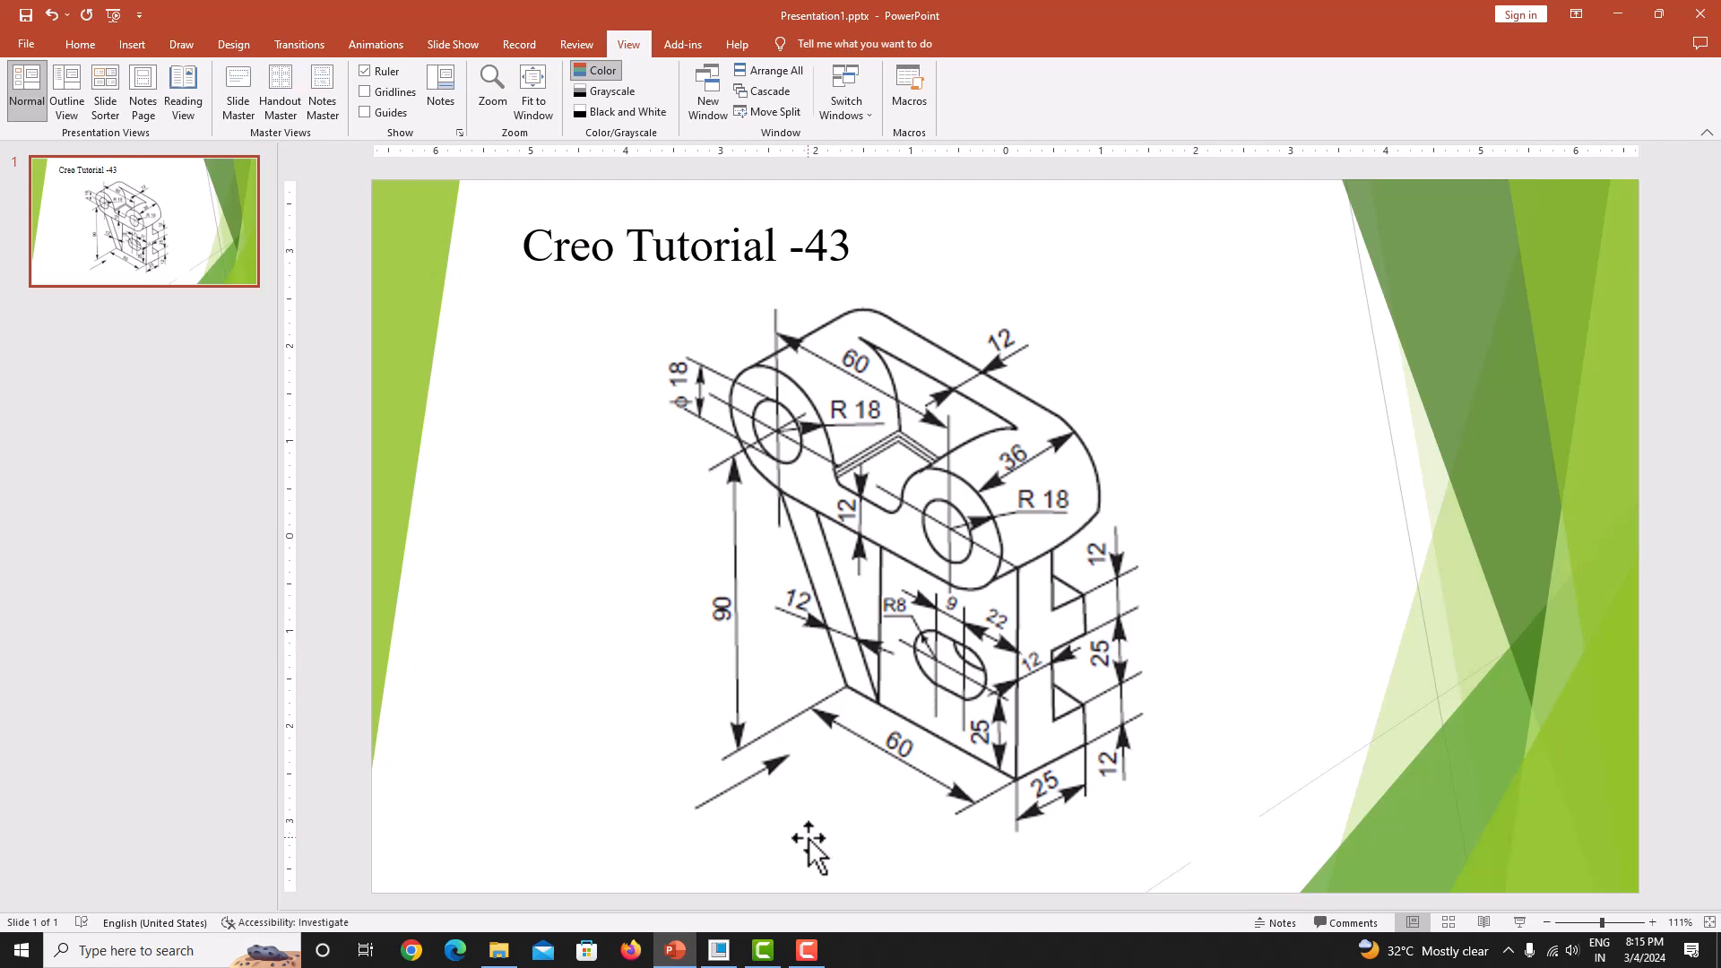
click(720, 952)
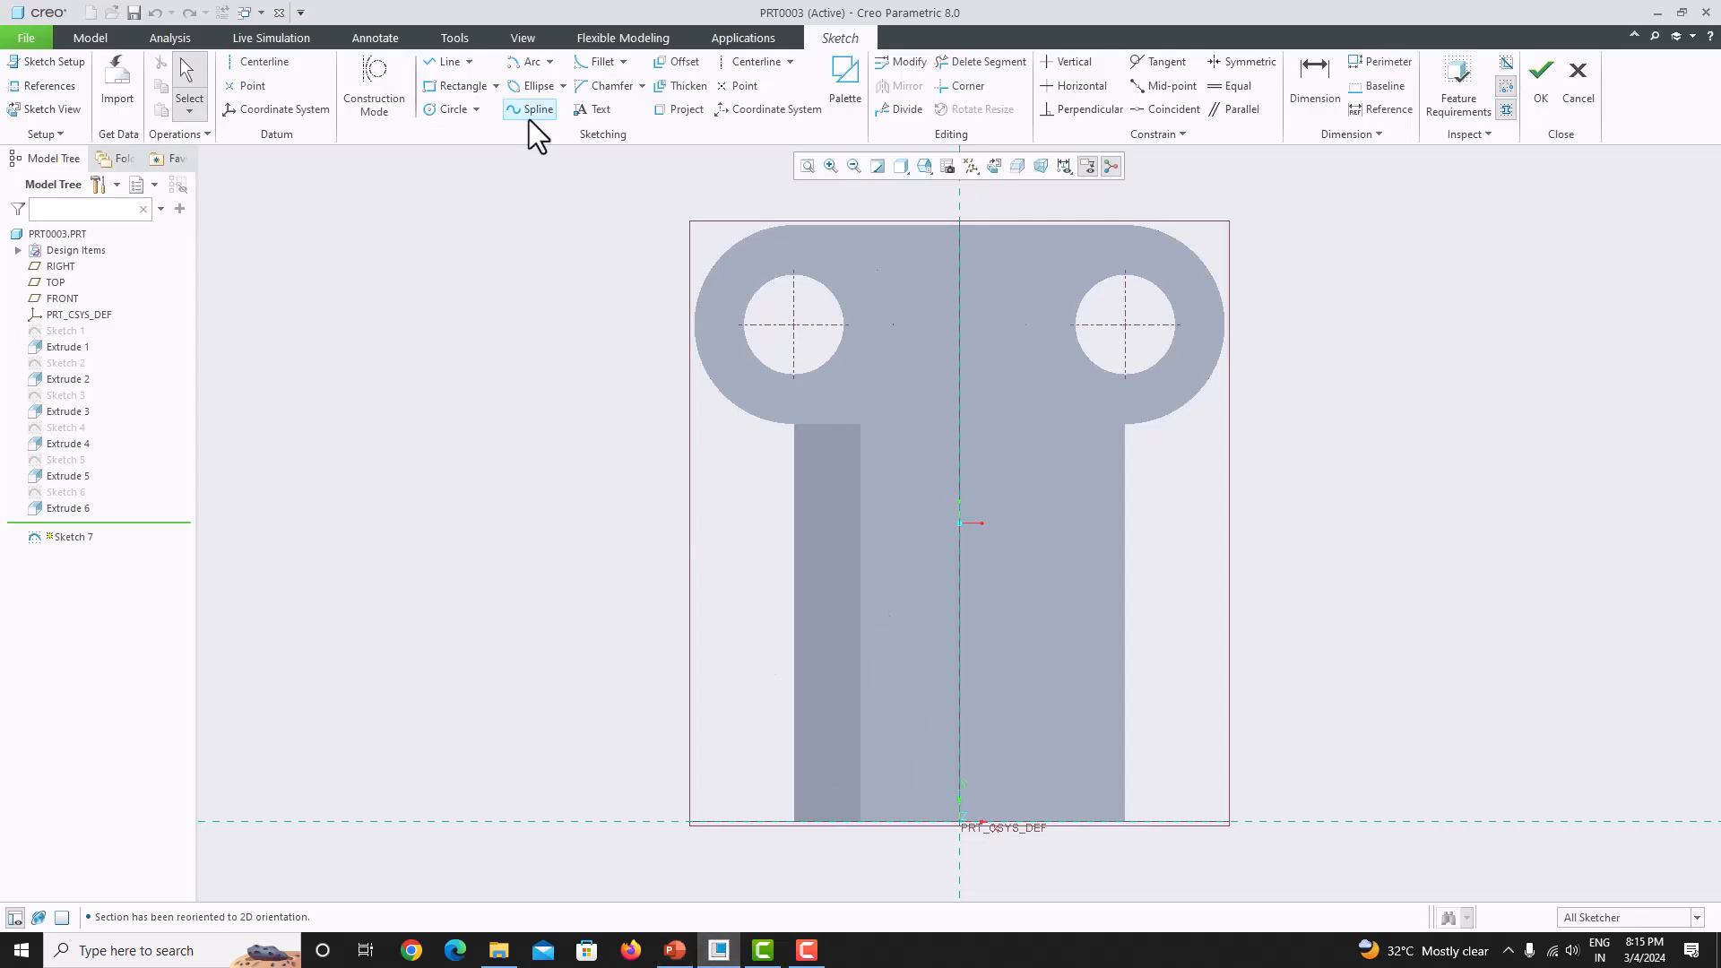
- Draw a vertical centerline on the upright plate, between the middle reference and the plate's right edge
click(758, 63)
click(1031, 691)
click(1032, 627)
middle_click(1106, 691)
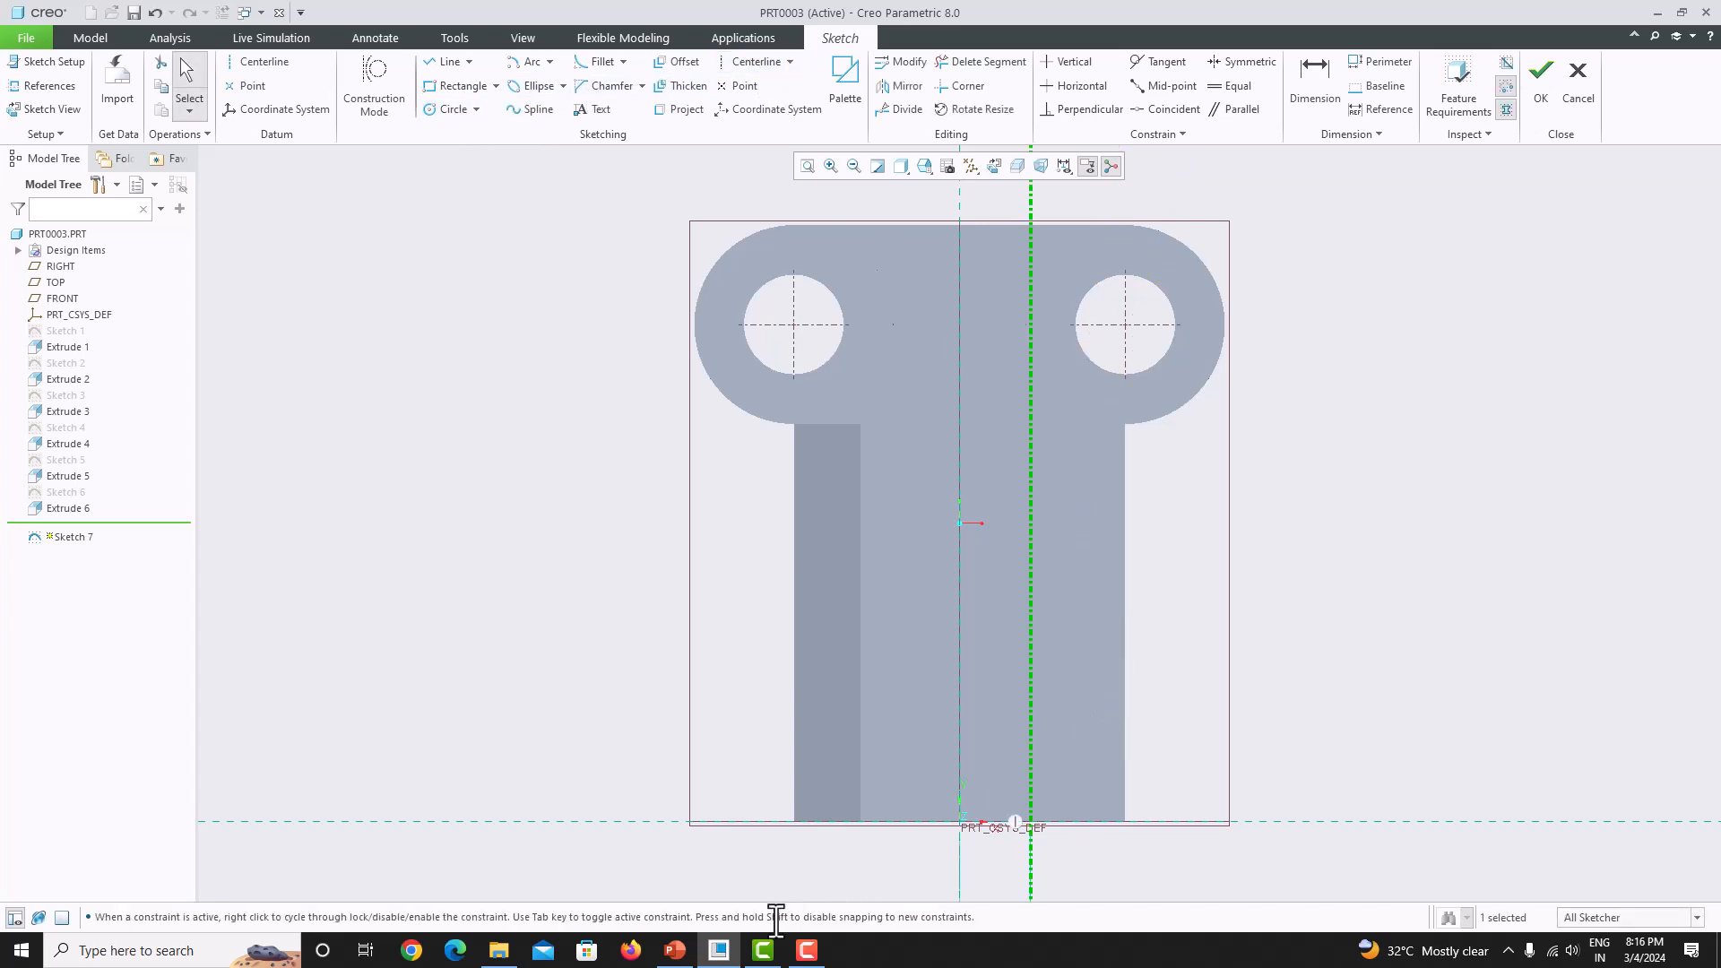
- Check the slot offset in the PowerPoint drawing and dimension the vertical centerline 22 mm from the plate's right edge in Creo
click(675, 950)
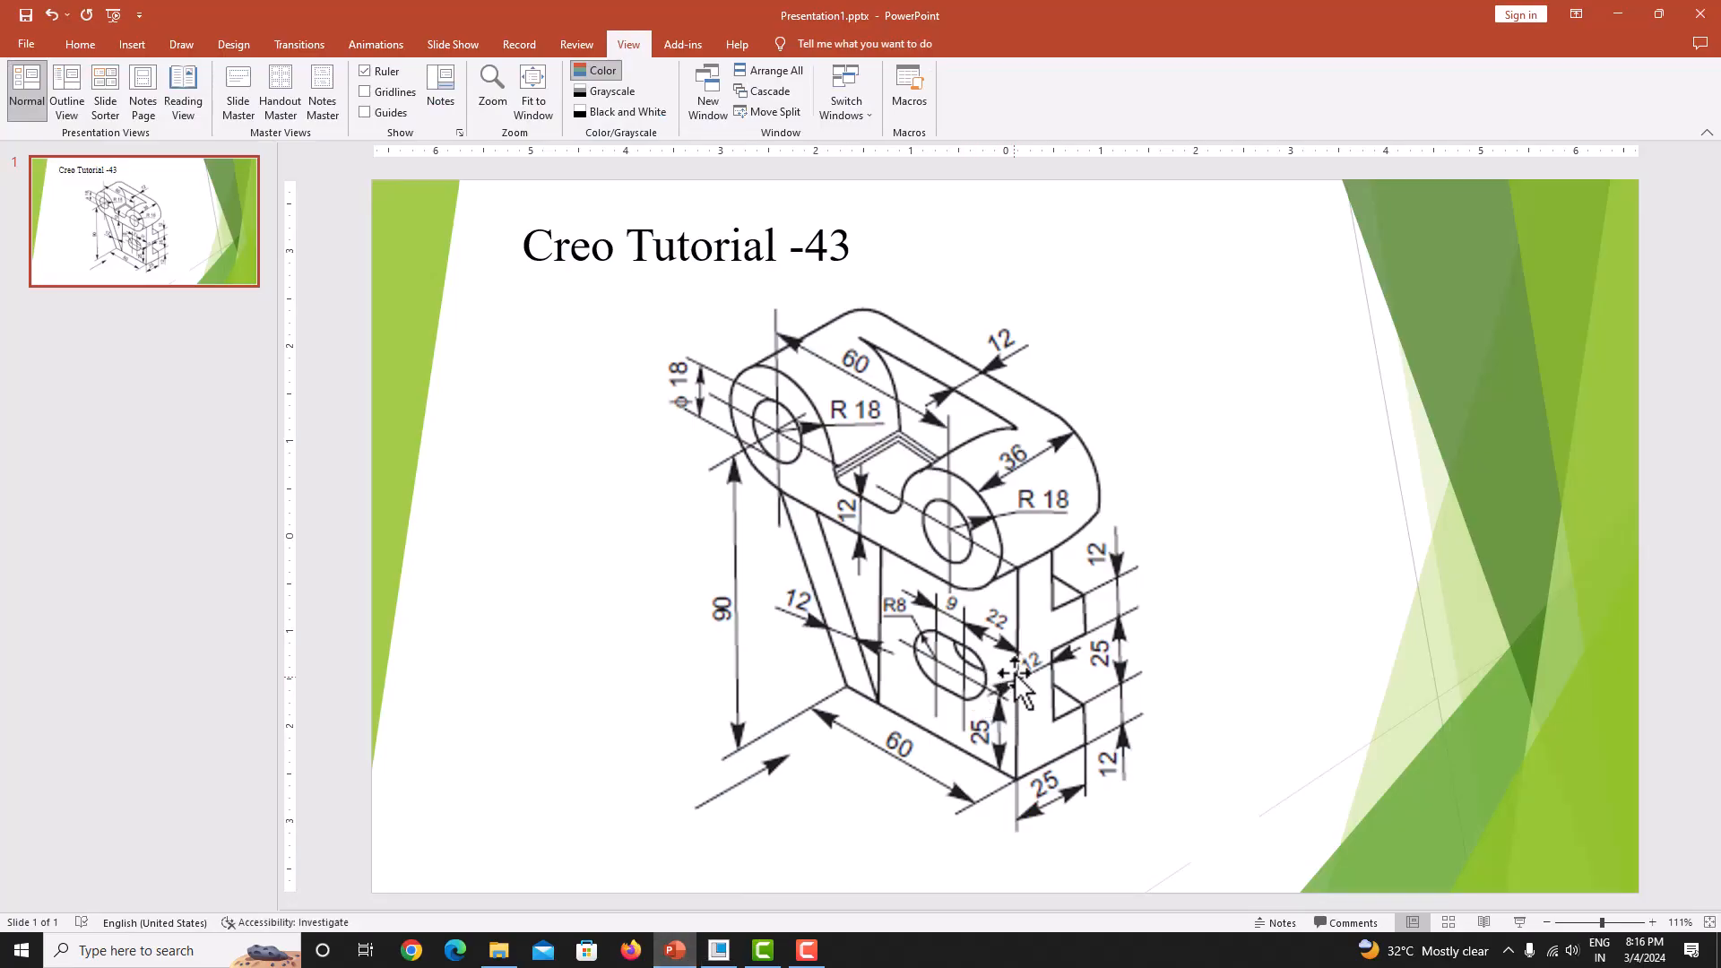
click(720, 950)
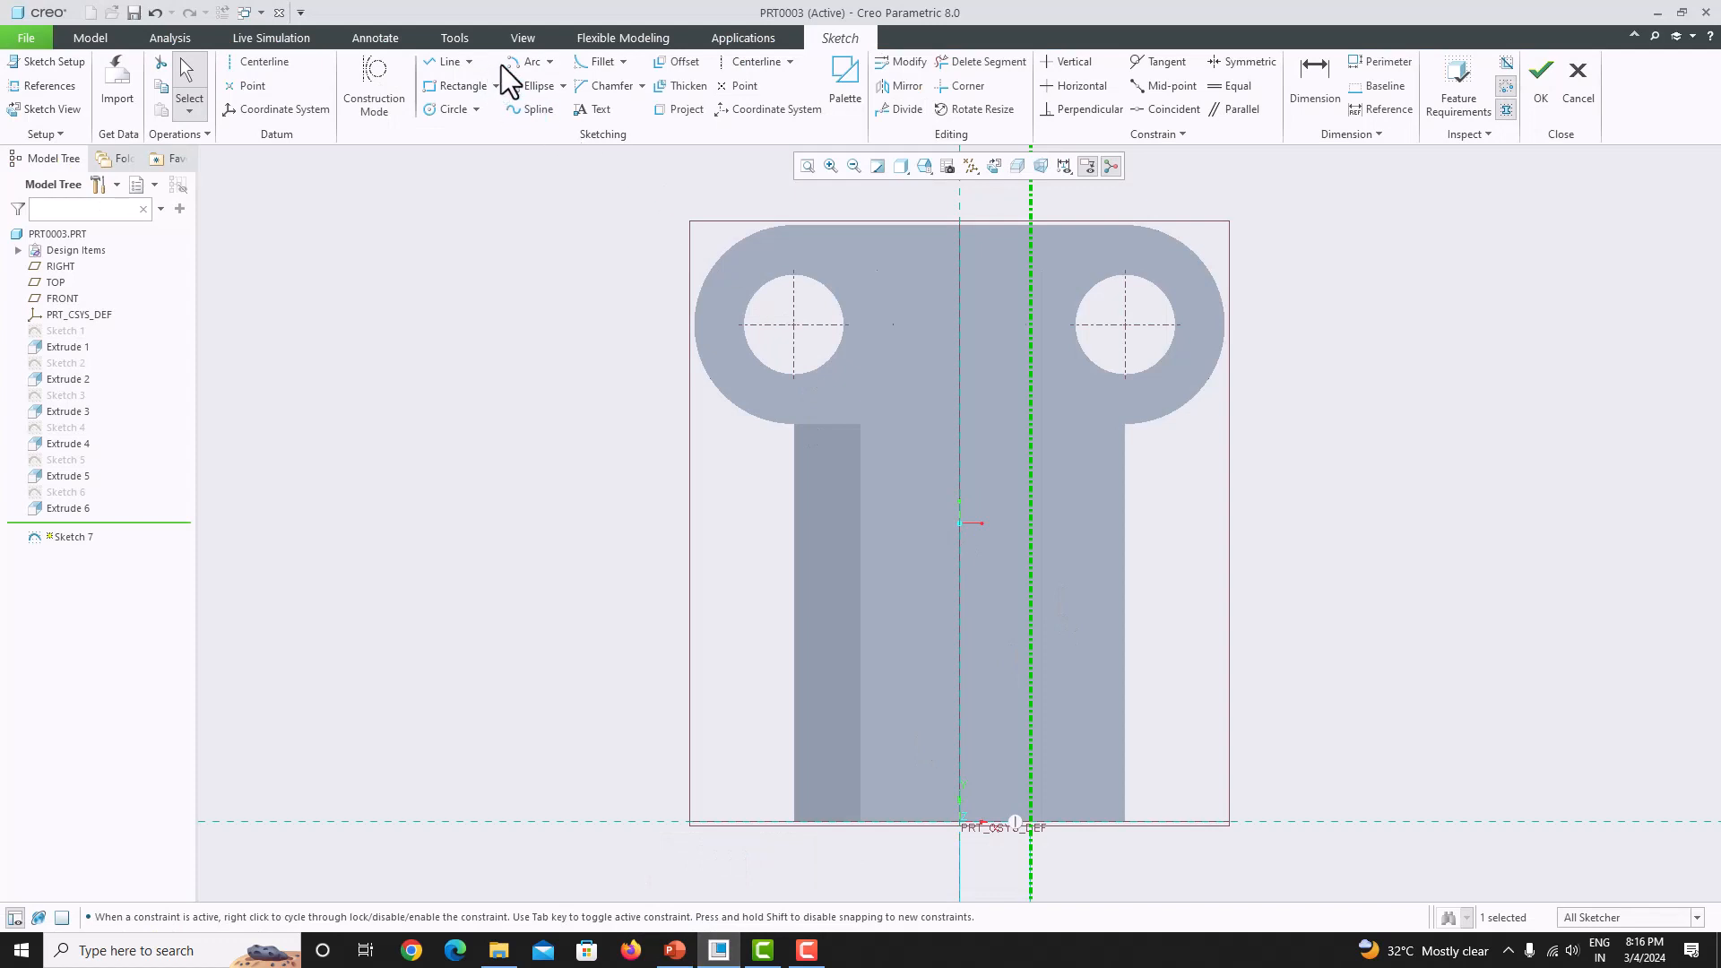
click(1315, 72)
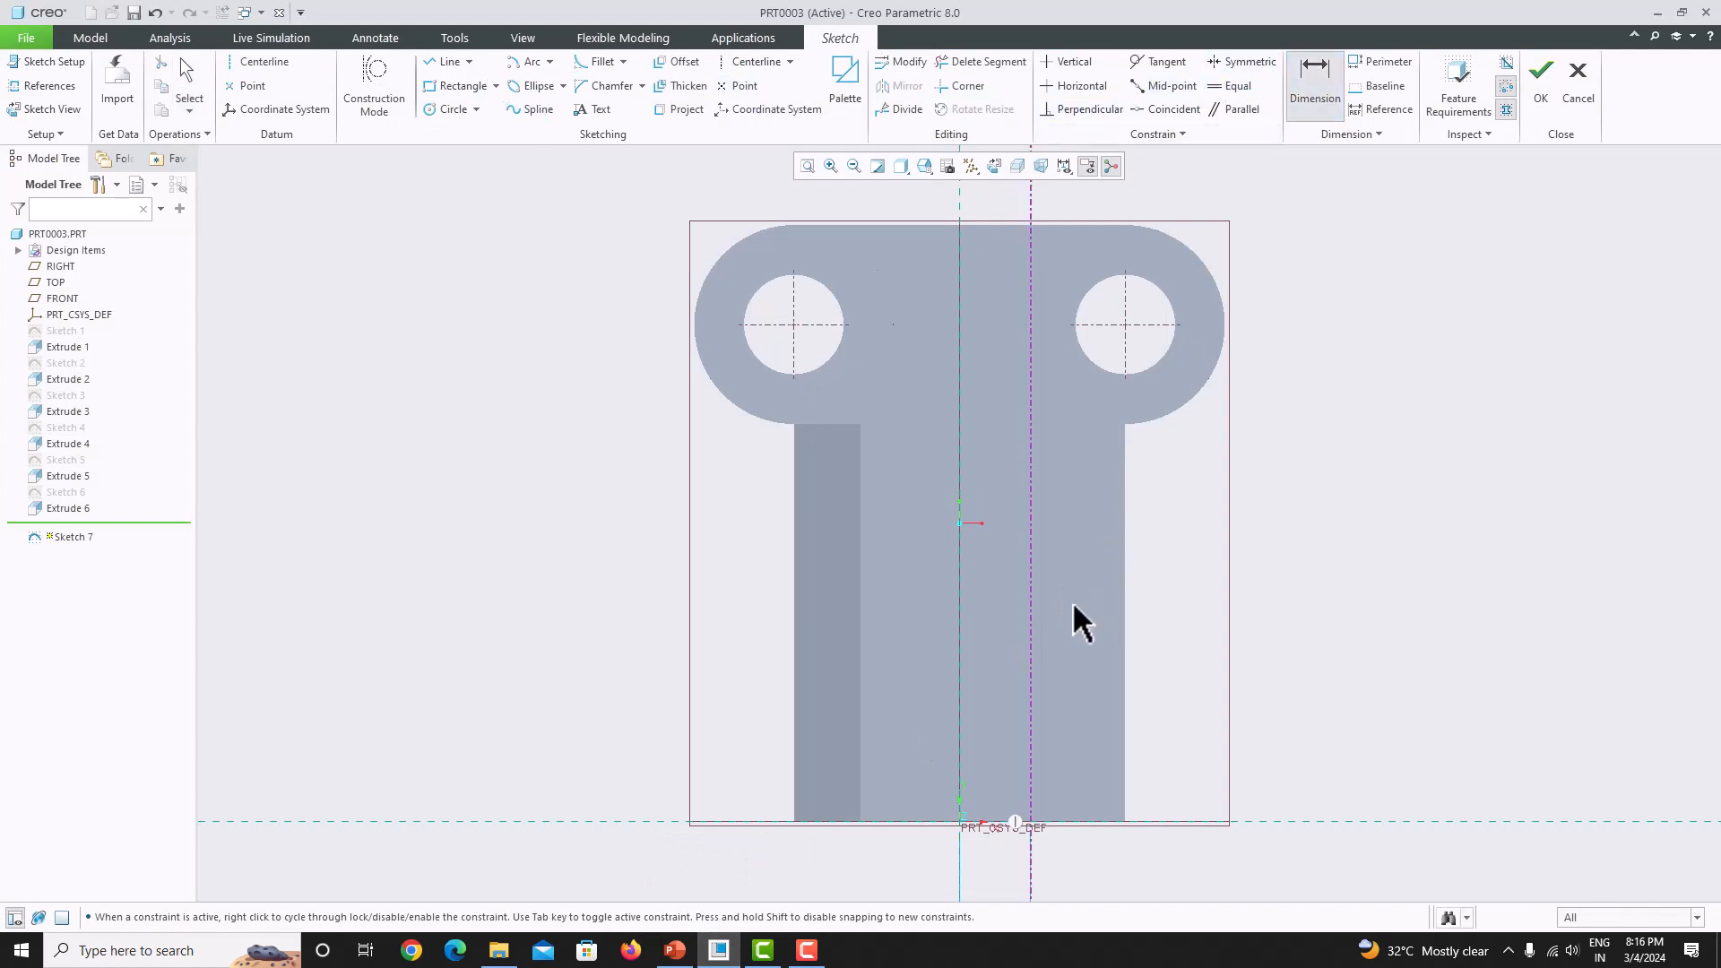
click(1032, 646)
click(1125, 680)
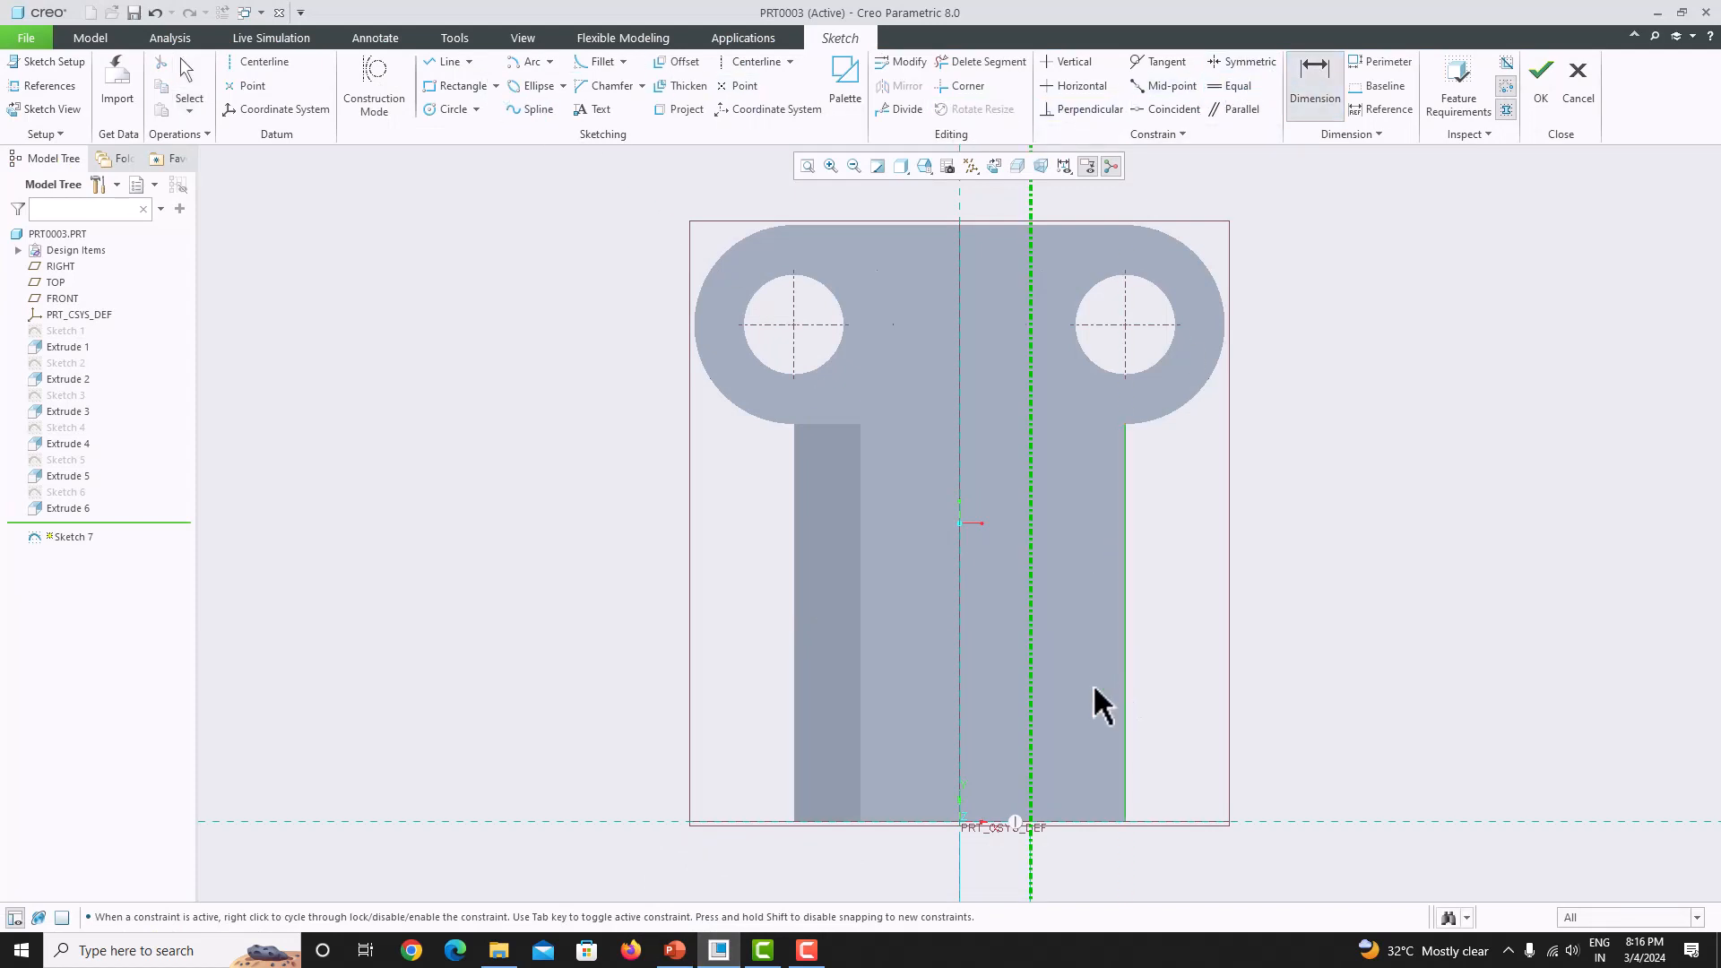
middle_click(1115, 683)
text(22)
key(Return)
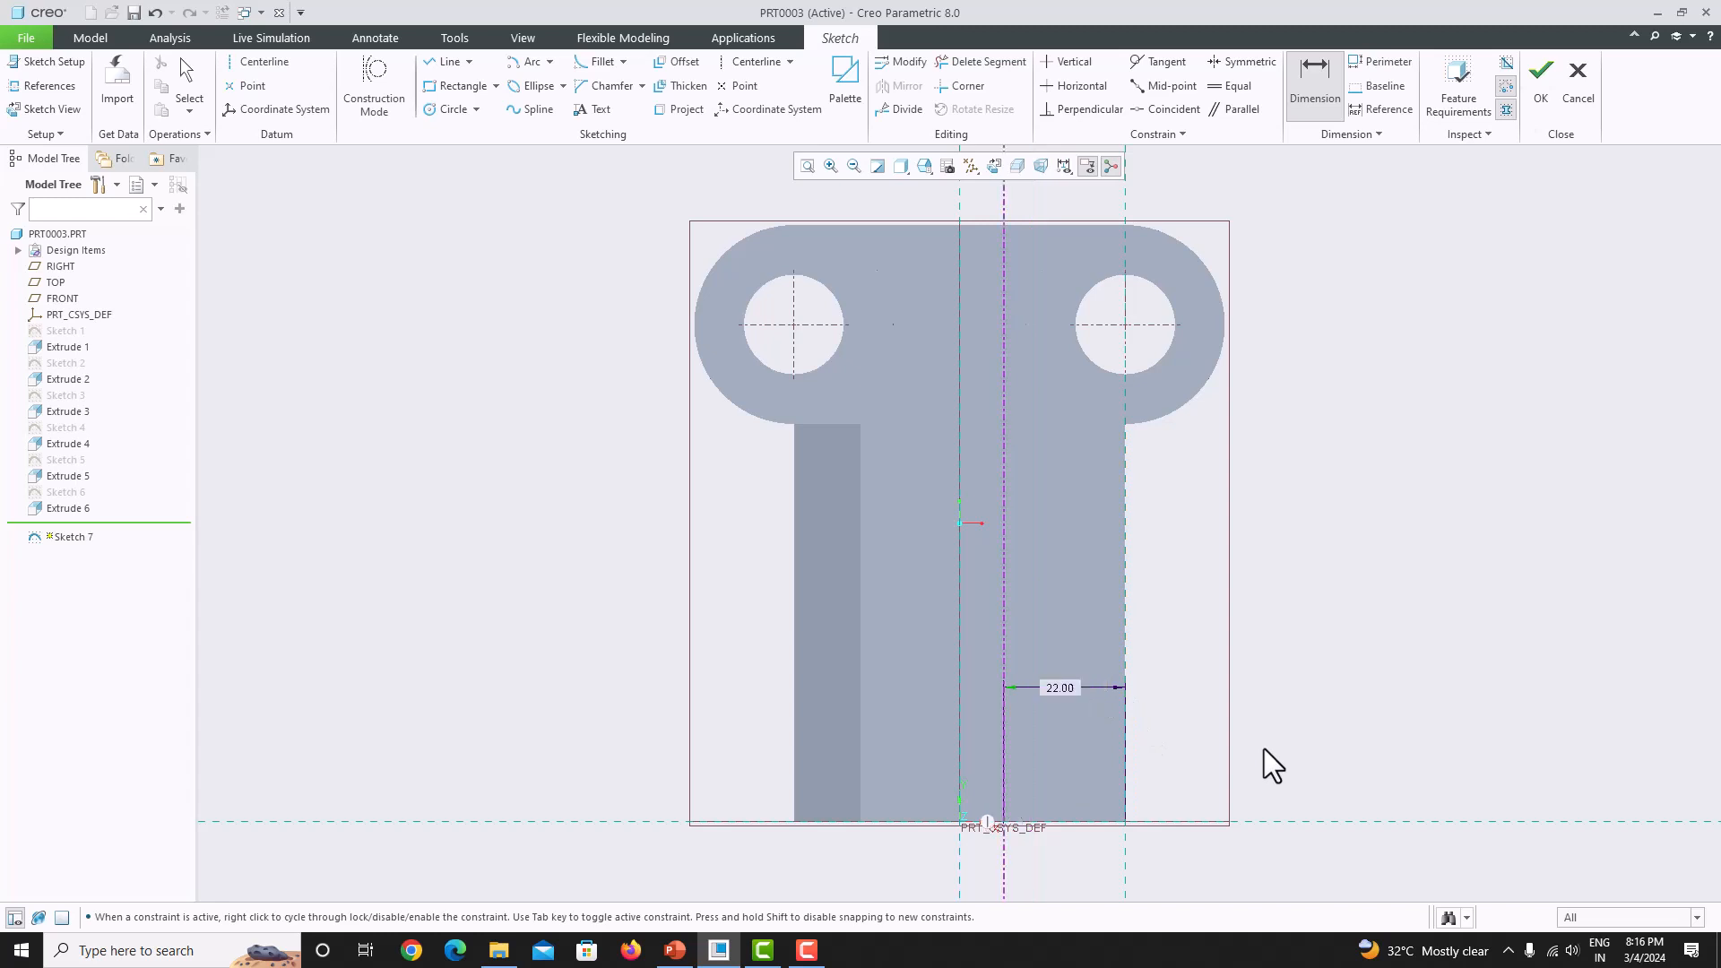
- Check the slot's centre spacing in the PowerPoint drawing and draw a second vertical centerline left of the first in Creo
click(675, 950)
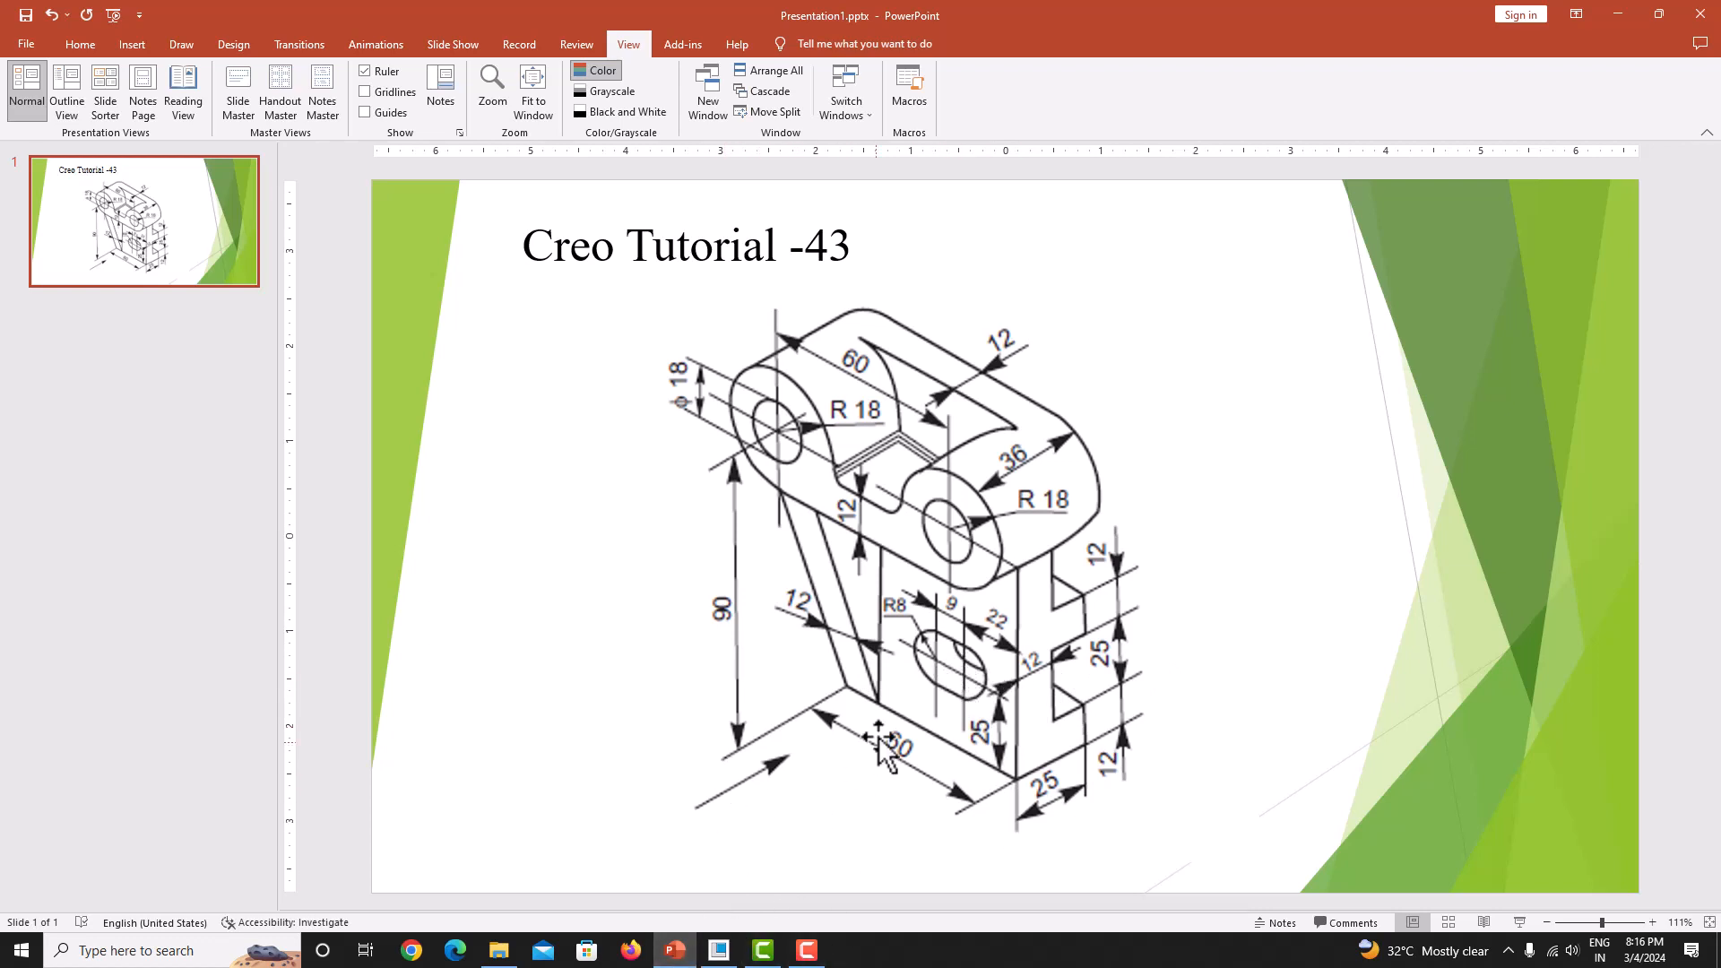
click(723, 951)
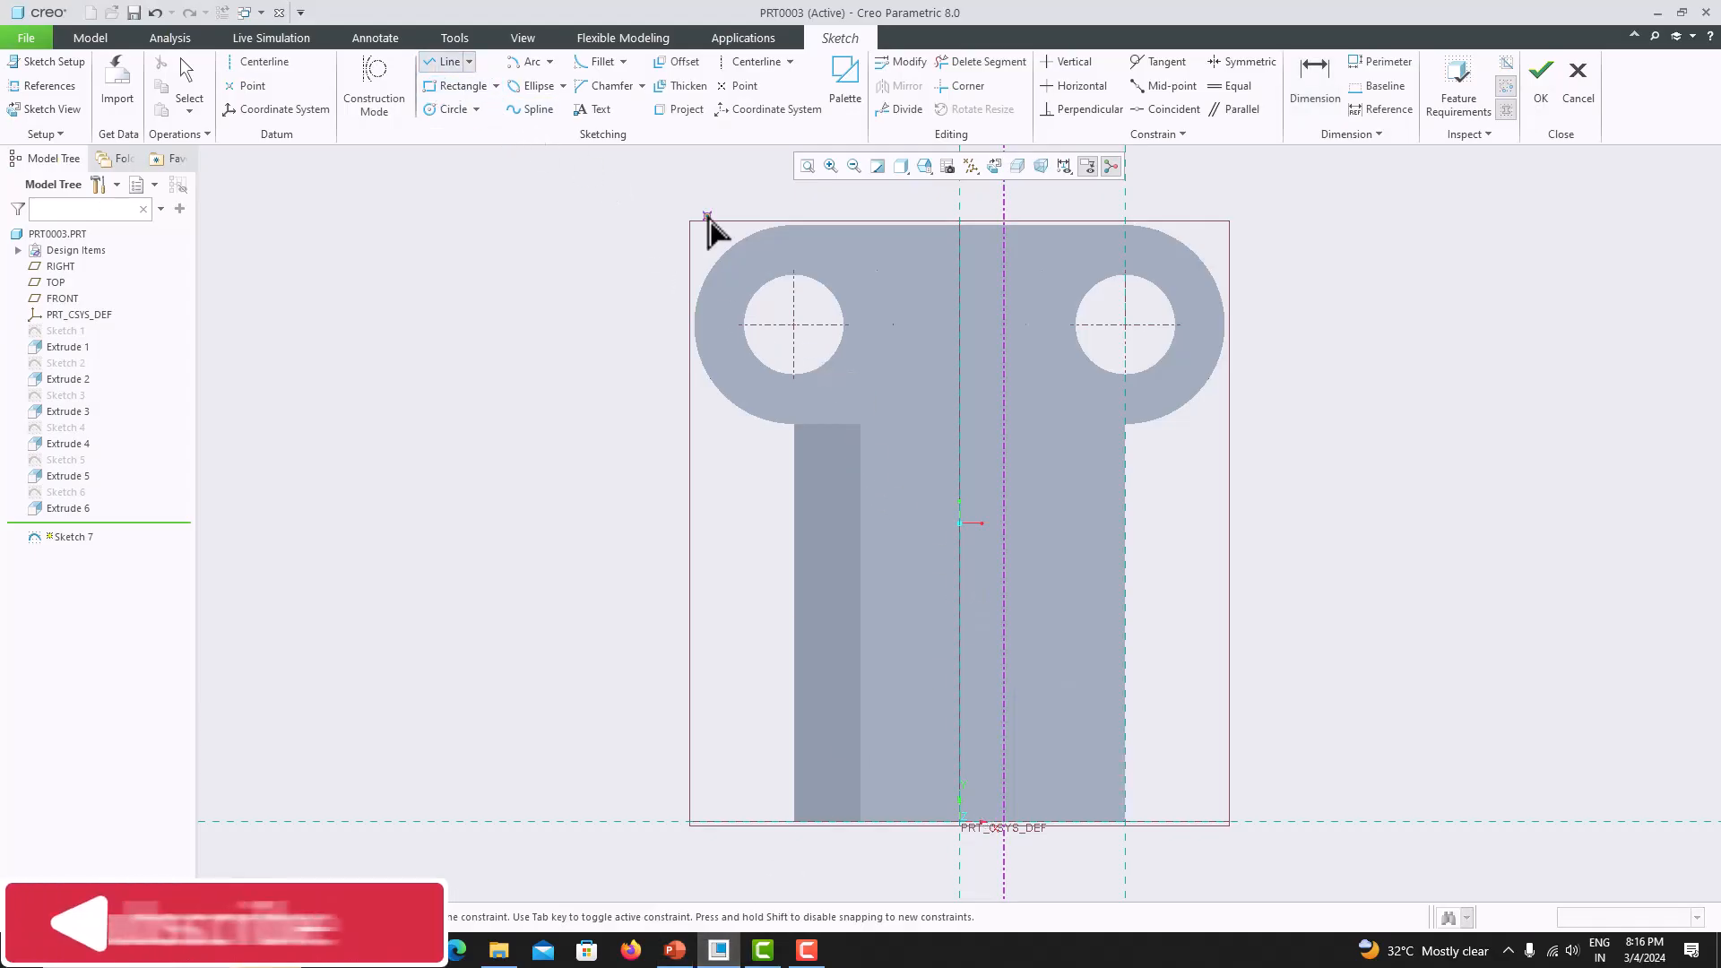
click(753, 62)
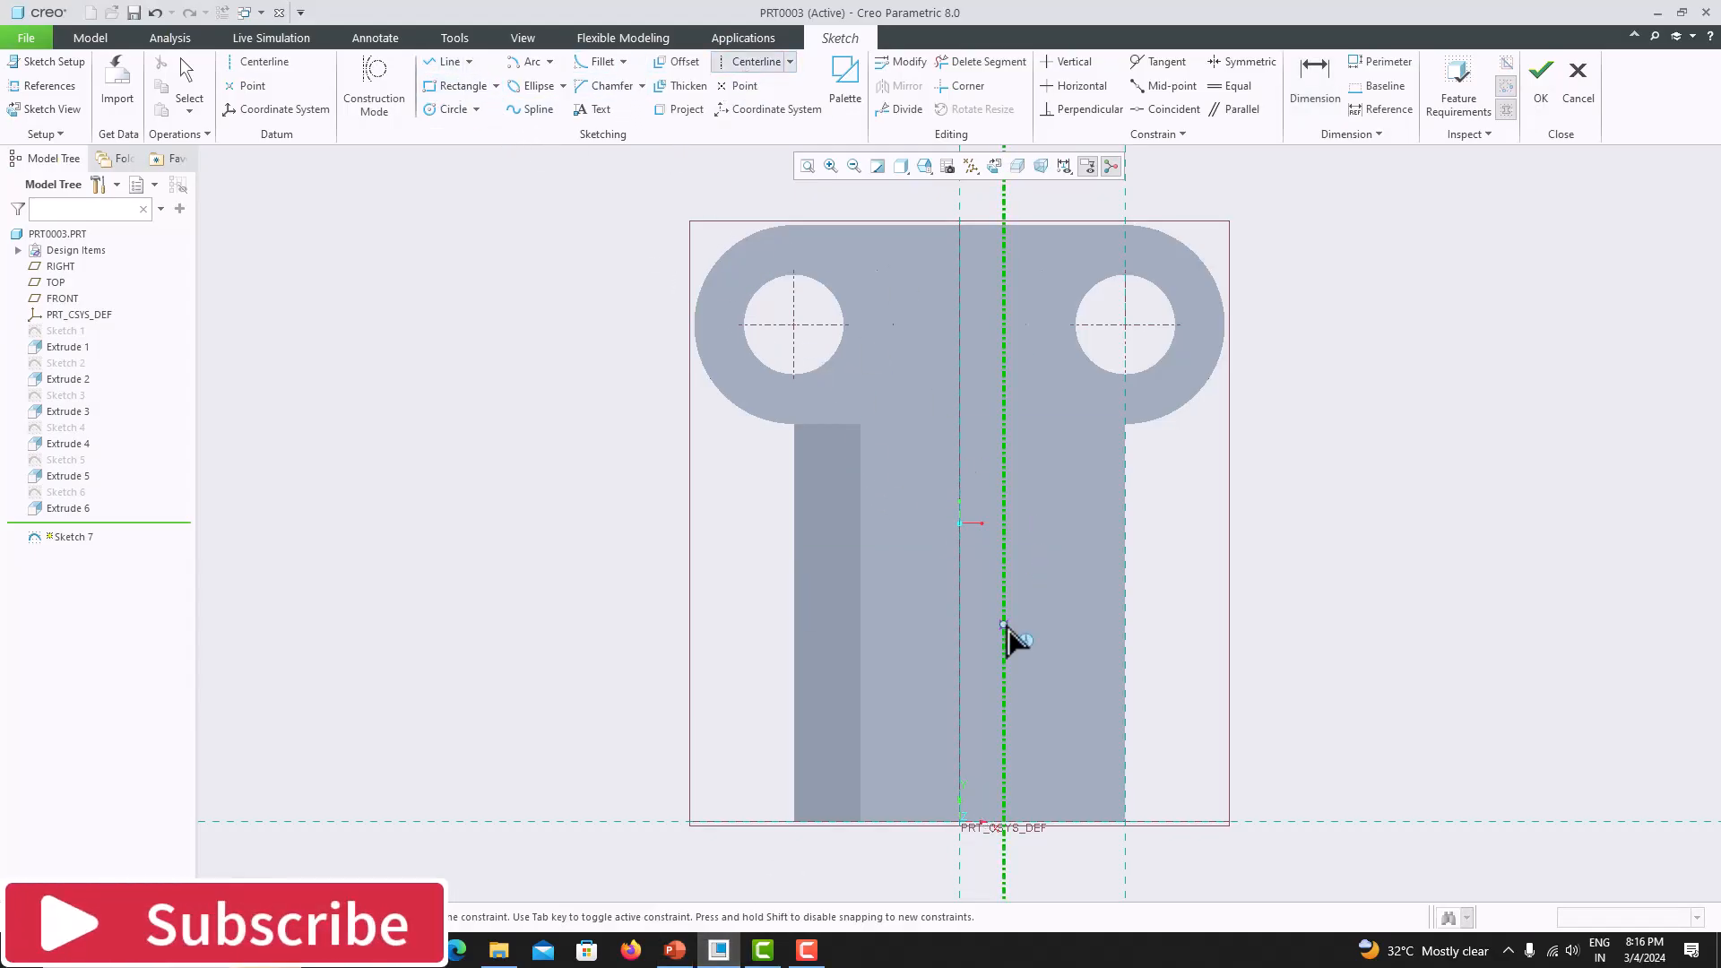
click(937, 661)
click(937, 538)
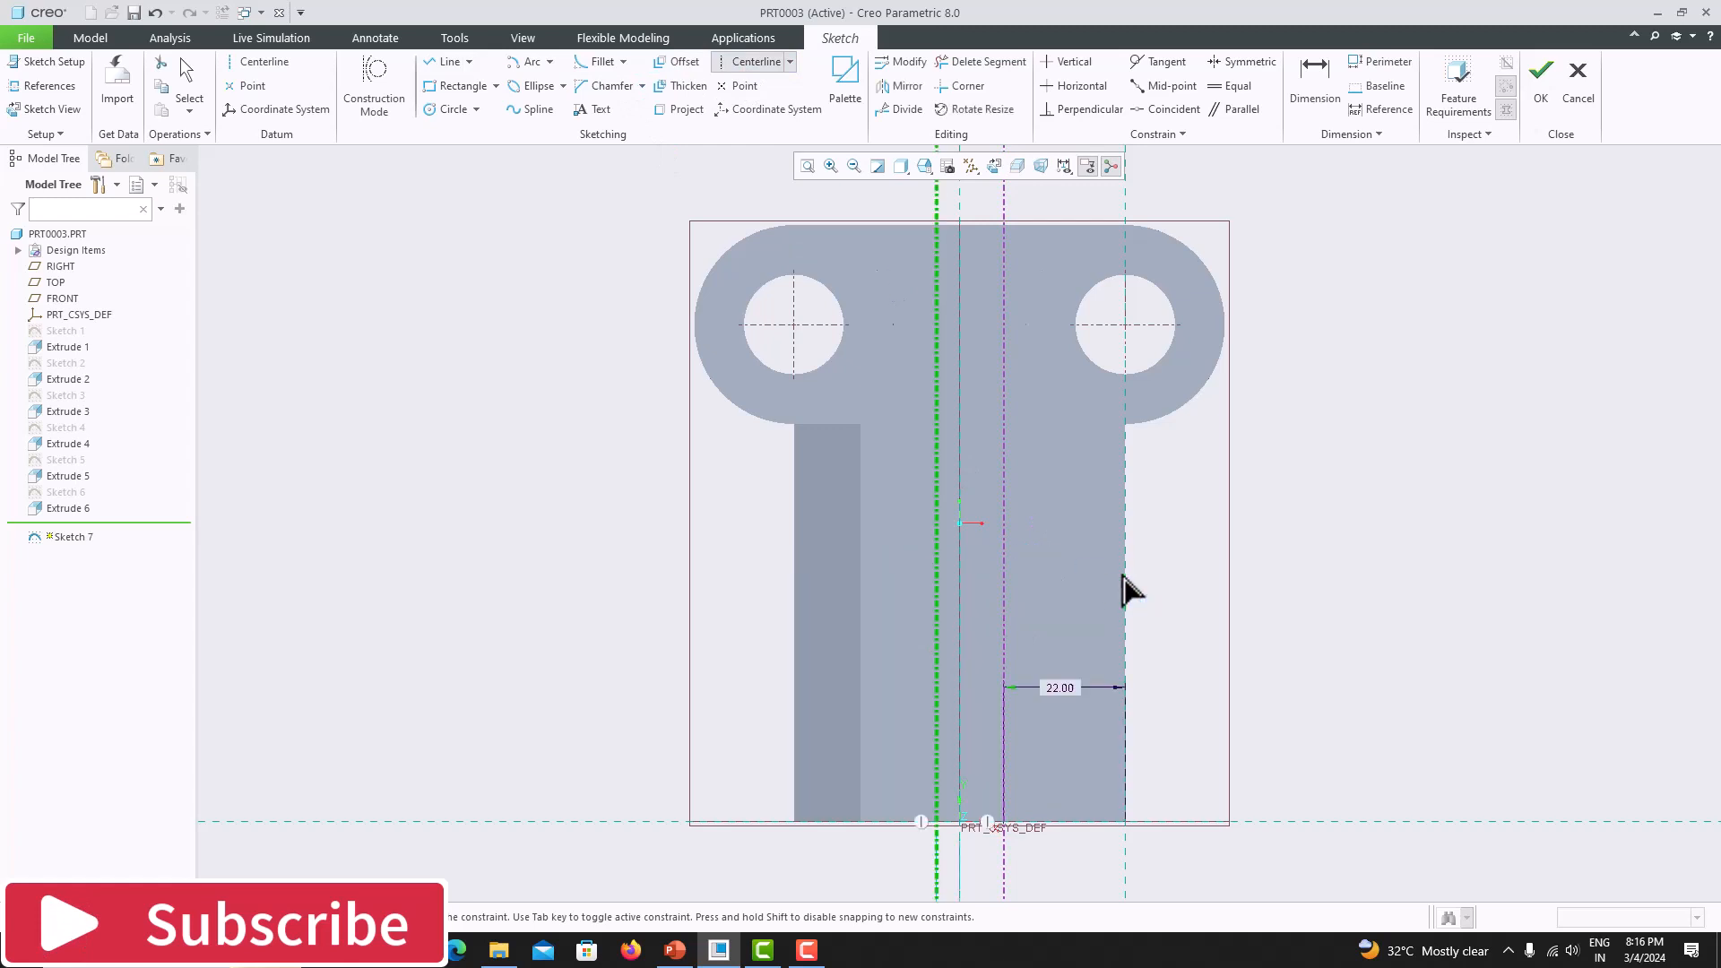
middle_click(1126, 592)
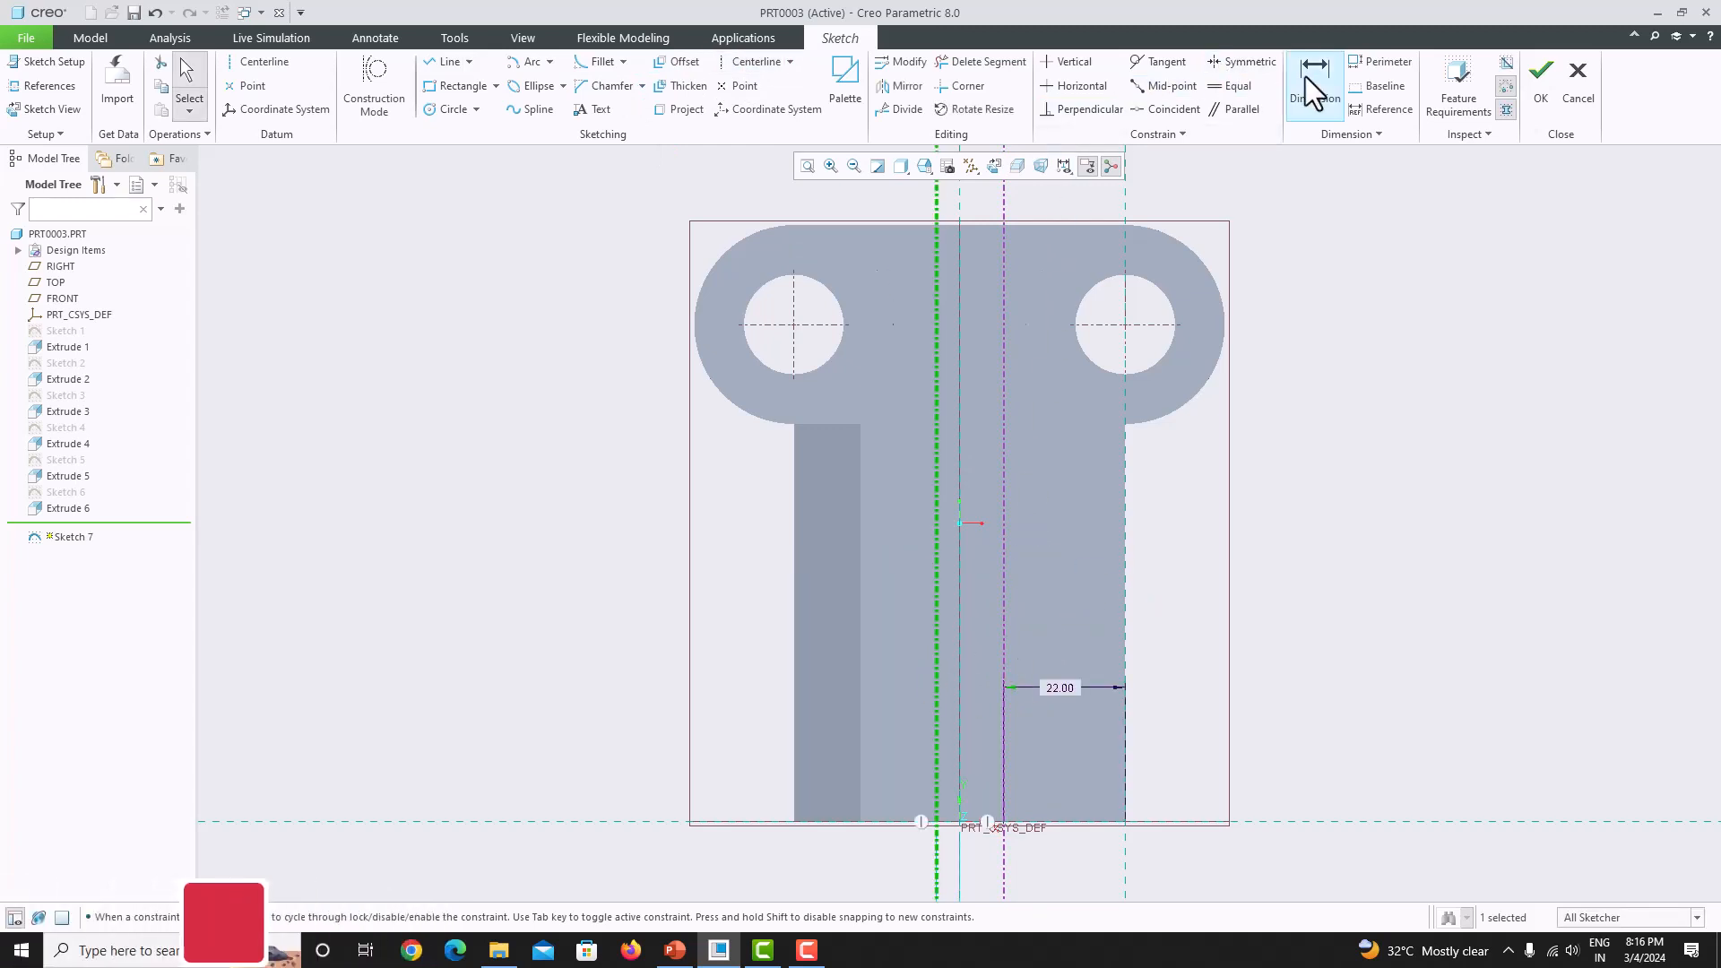
- Dimension the spacing between the two vertical centerlines at 9 mm
click(1304, 77)
click(1005, 665)
click(937, 668)
middle_click(979, 681)
text(9)
key(Return)
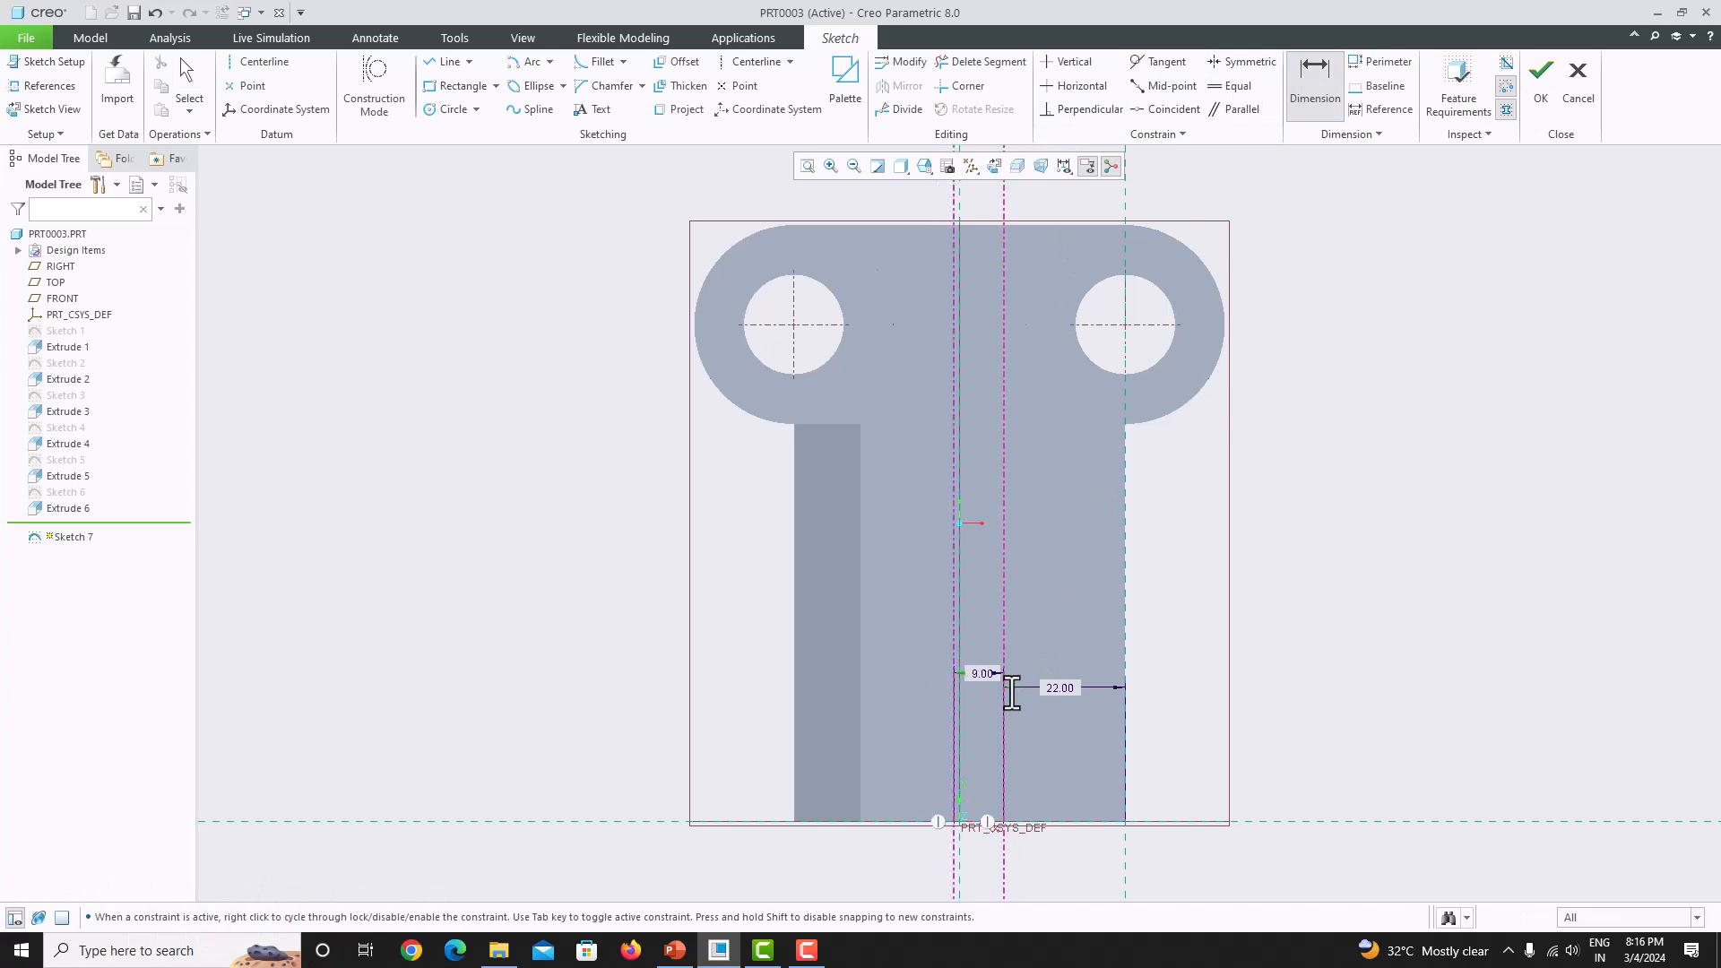
- Draw a horizontal centerline across the plate about 20.5 mm above its bottom edge
scroll(928, 664, up, 5)
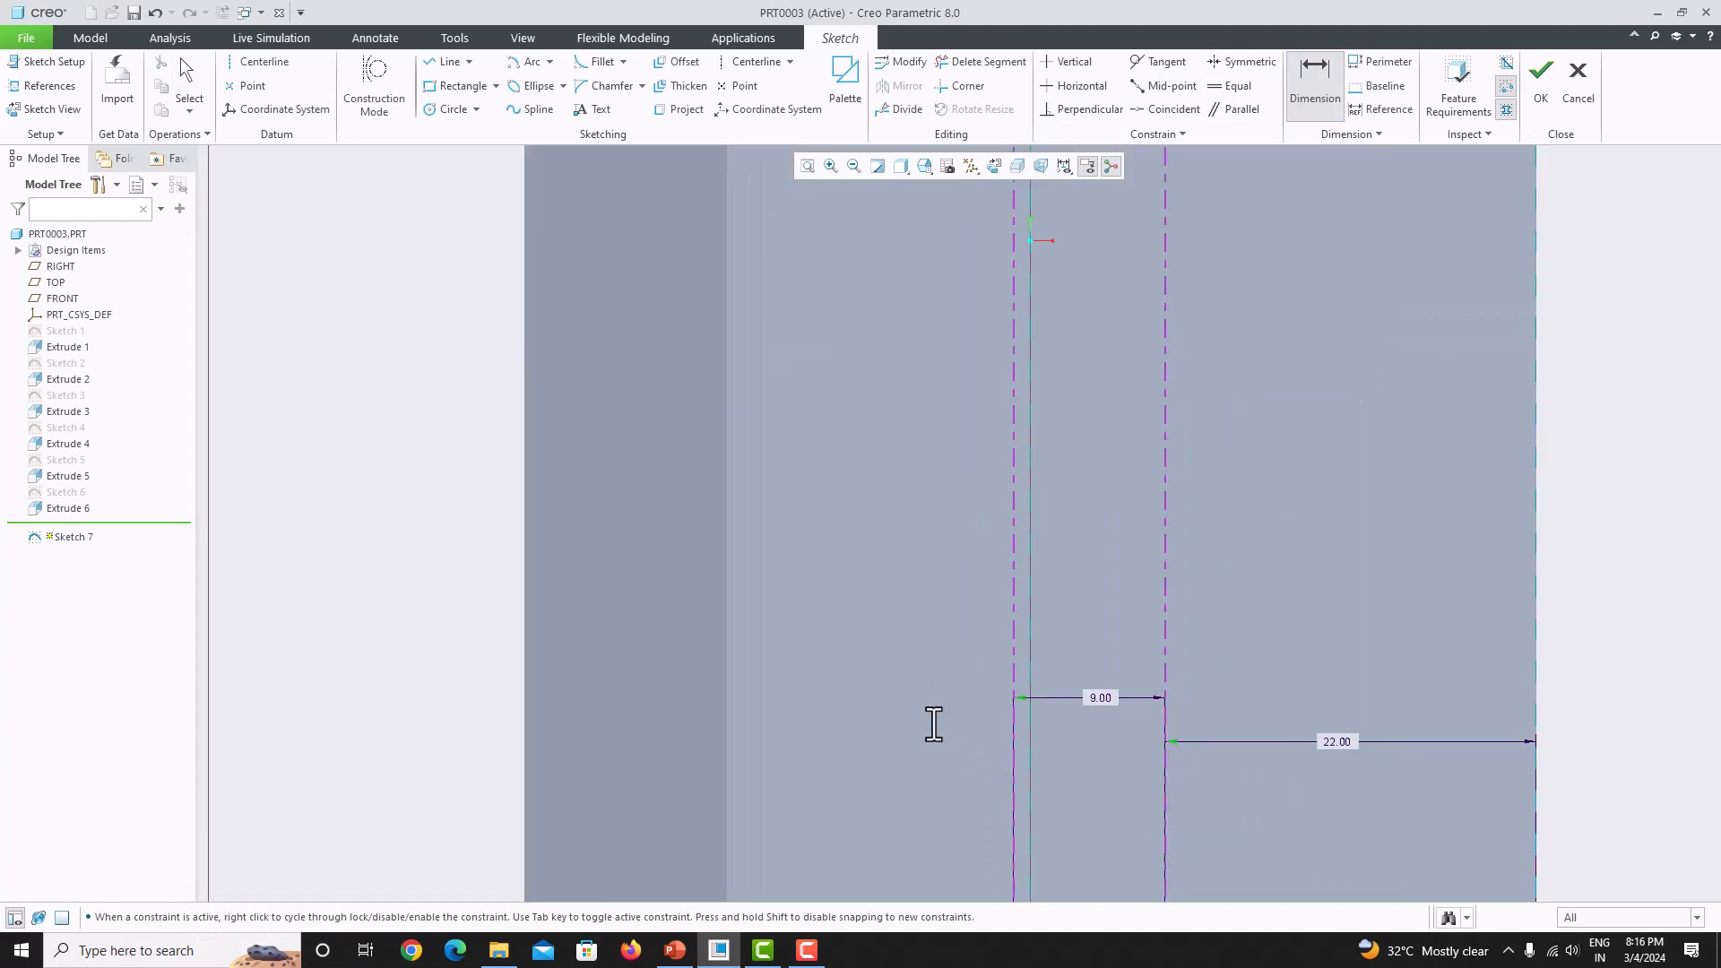
scroll(934, 724, down, 3)
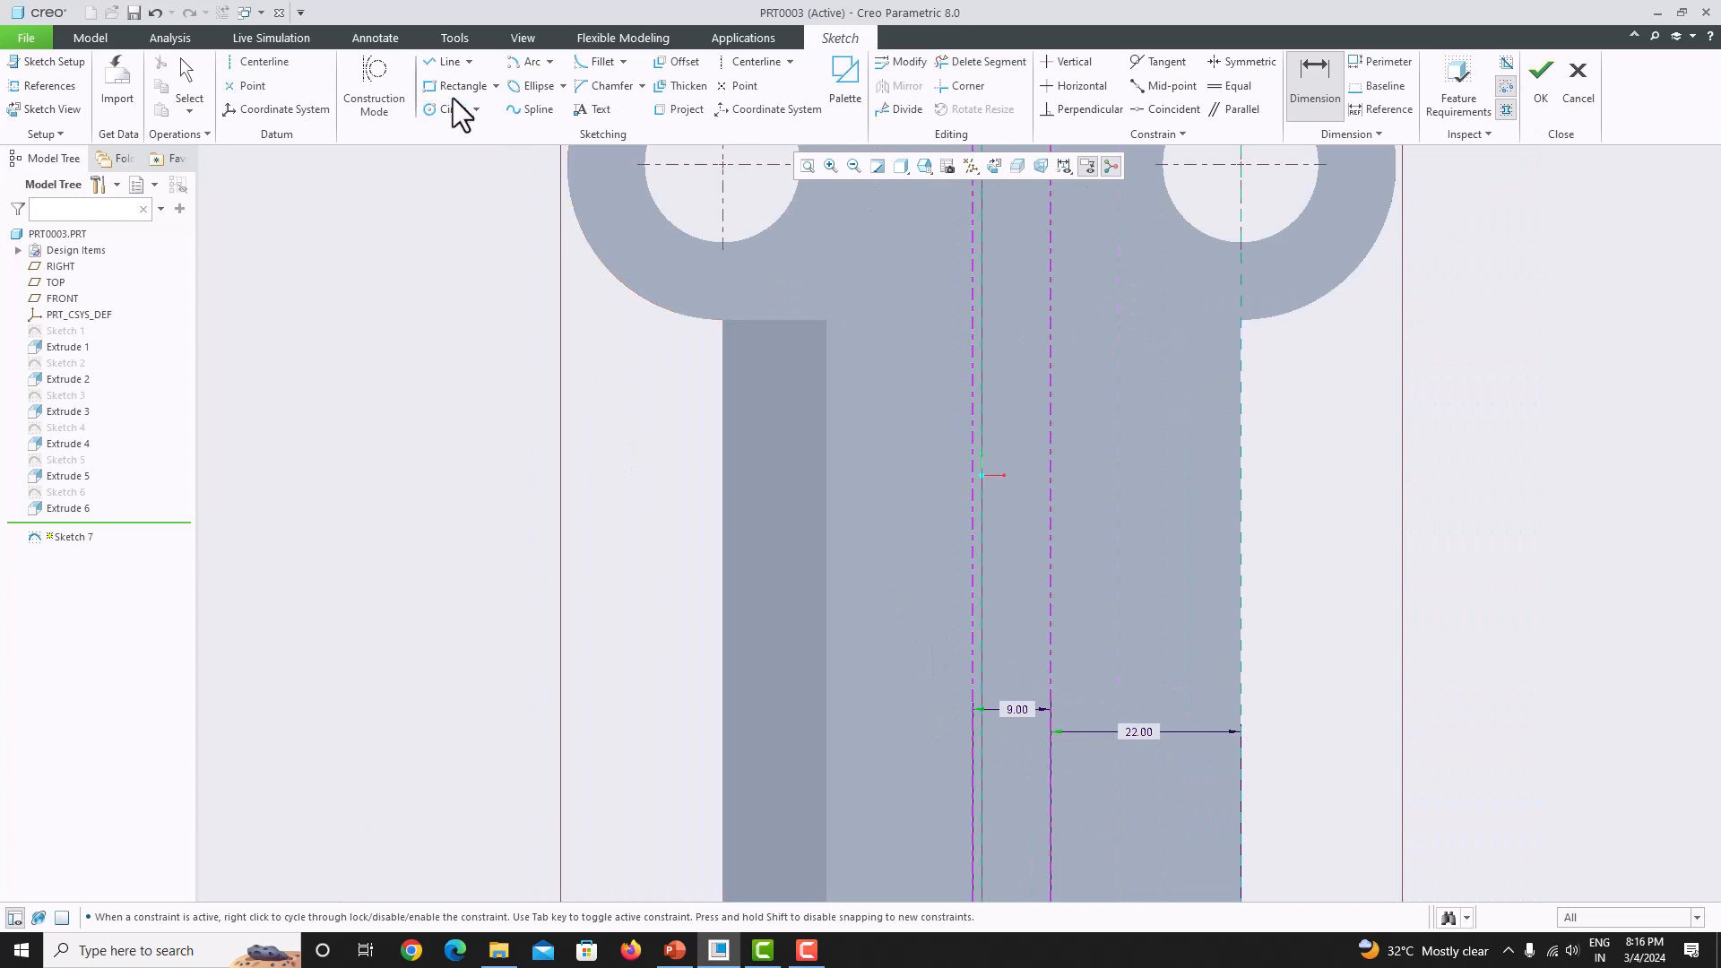
click(758, 64)
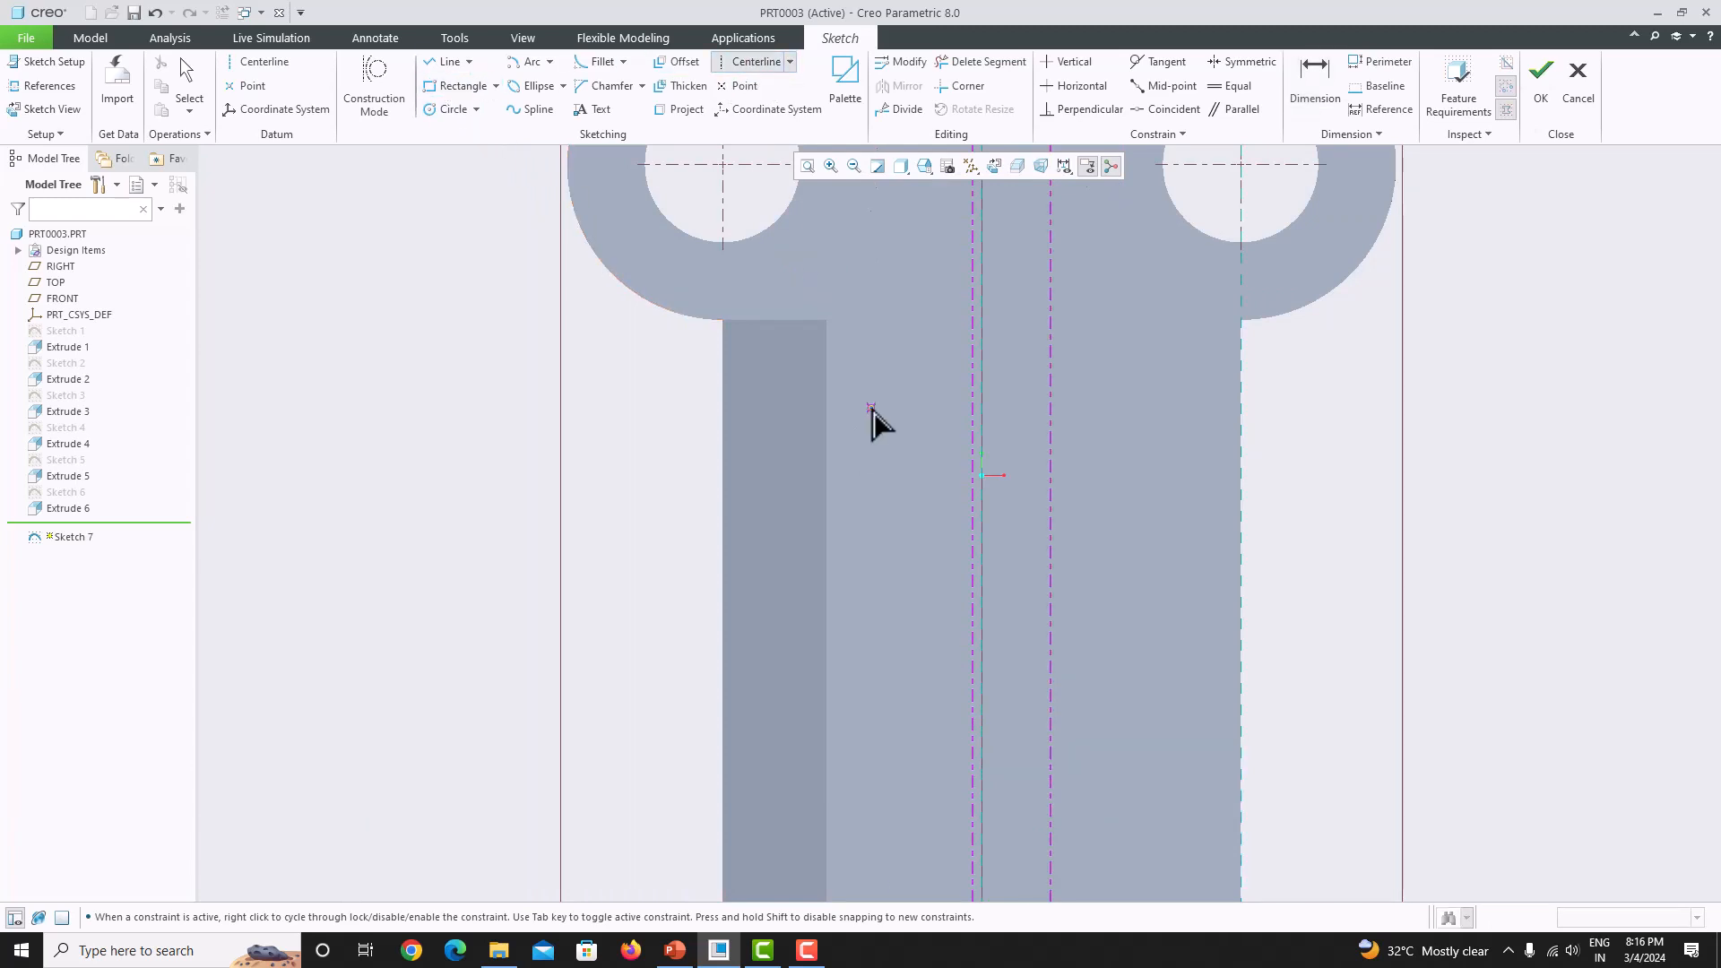
scroll(892, 762, down, 3)
scroll(906, 757, up, 3)
click(925, 762)
click(1046, 769)
middle_click(1049, 771)
scroll(1091, 762, down, 3)
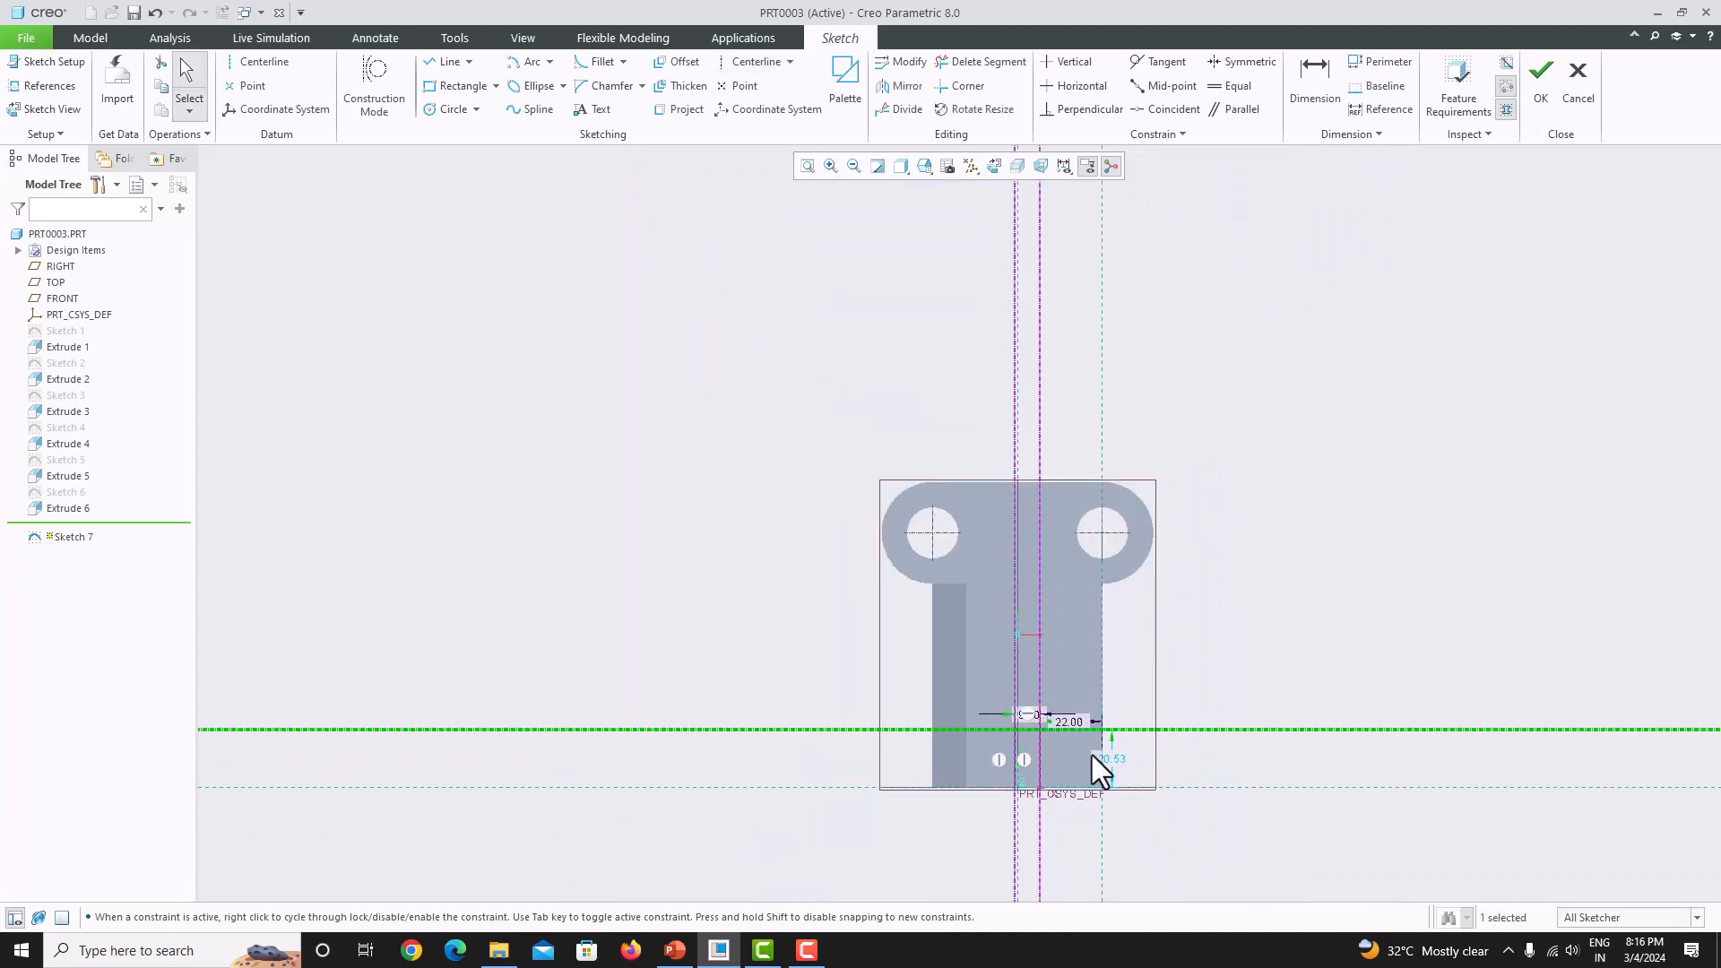
scroll(1031, 771, up, 2)
- Check the slot height in the PowerPoint drawing and set the horizontal centerline's height above the base to 25 mm in Creo
click(675, 950)
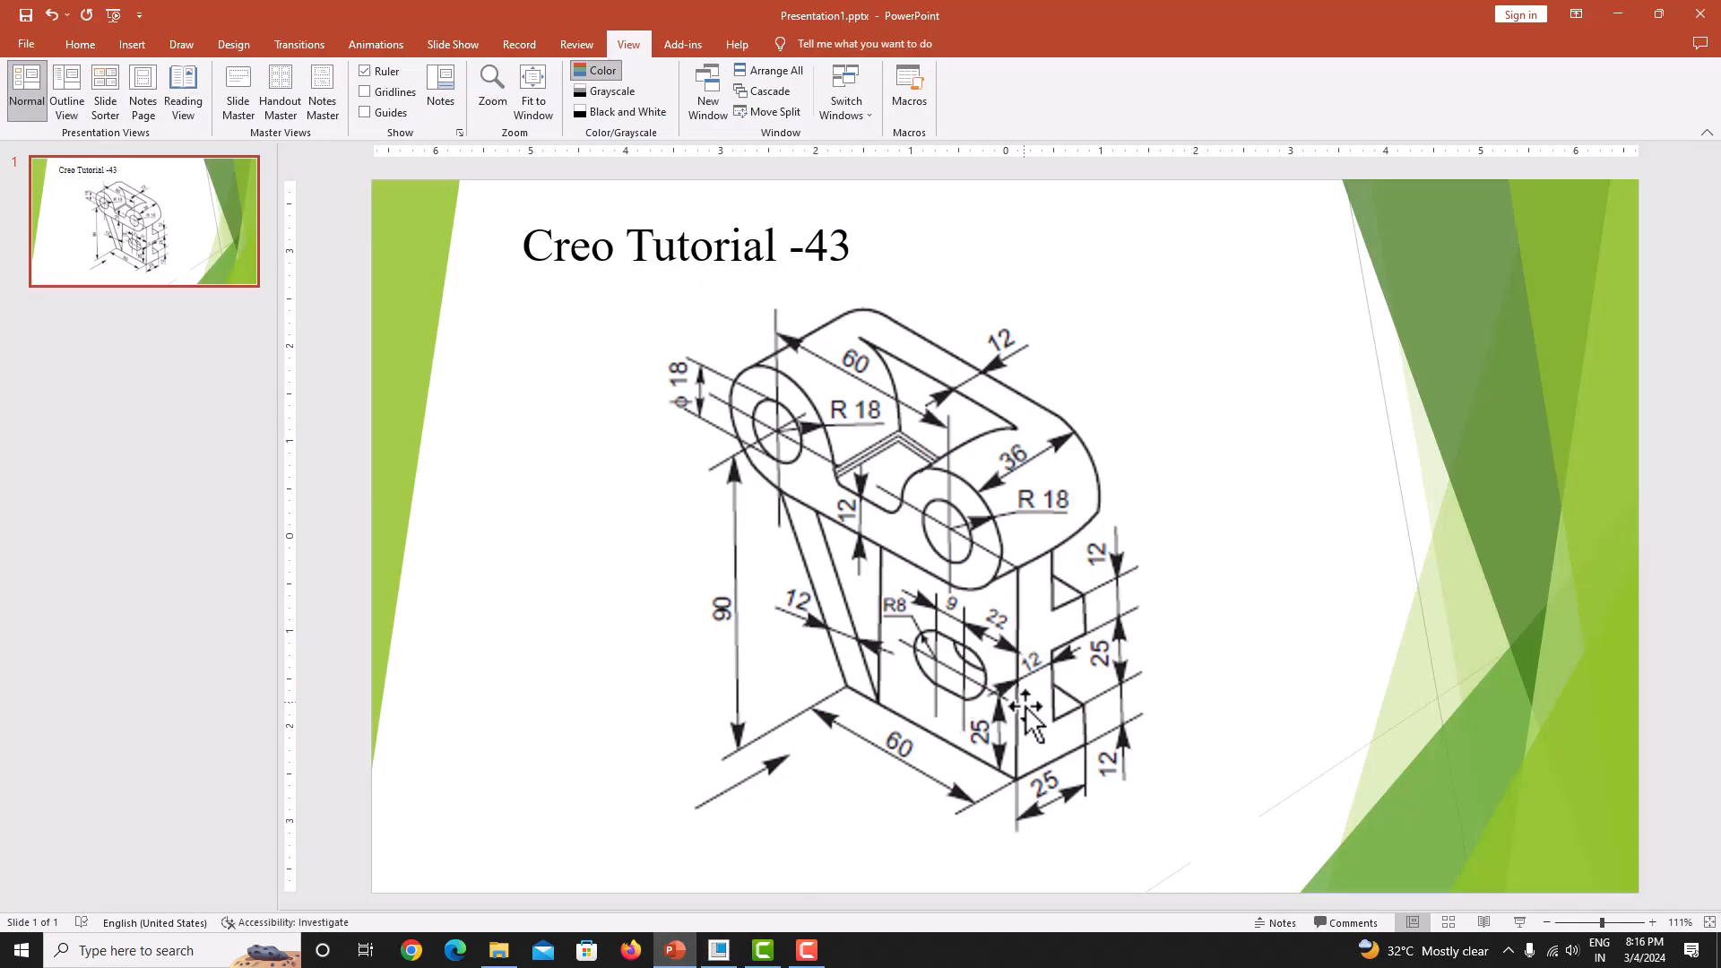
click(718, 950)
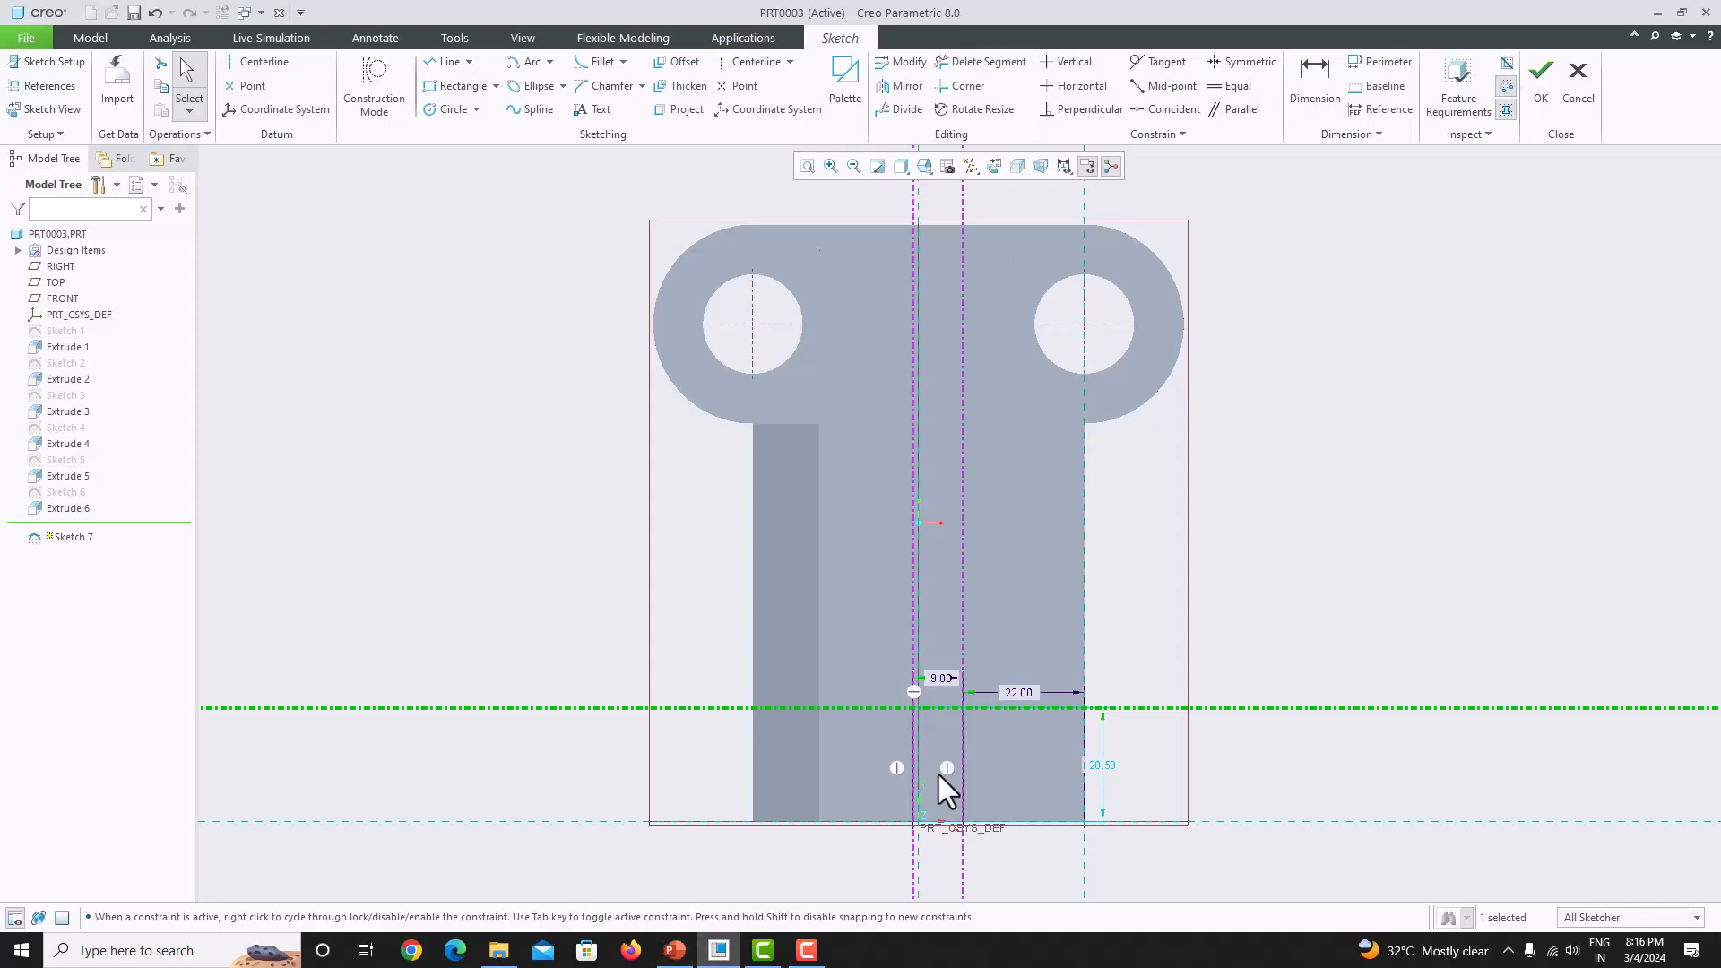
double_click(1112, 765)
text(25)
key(Return)
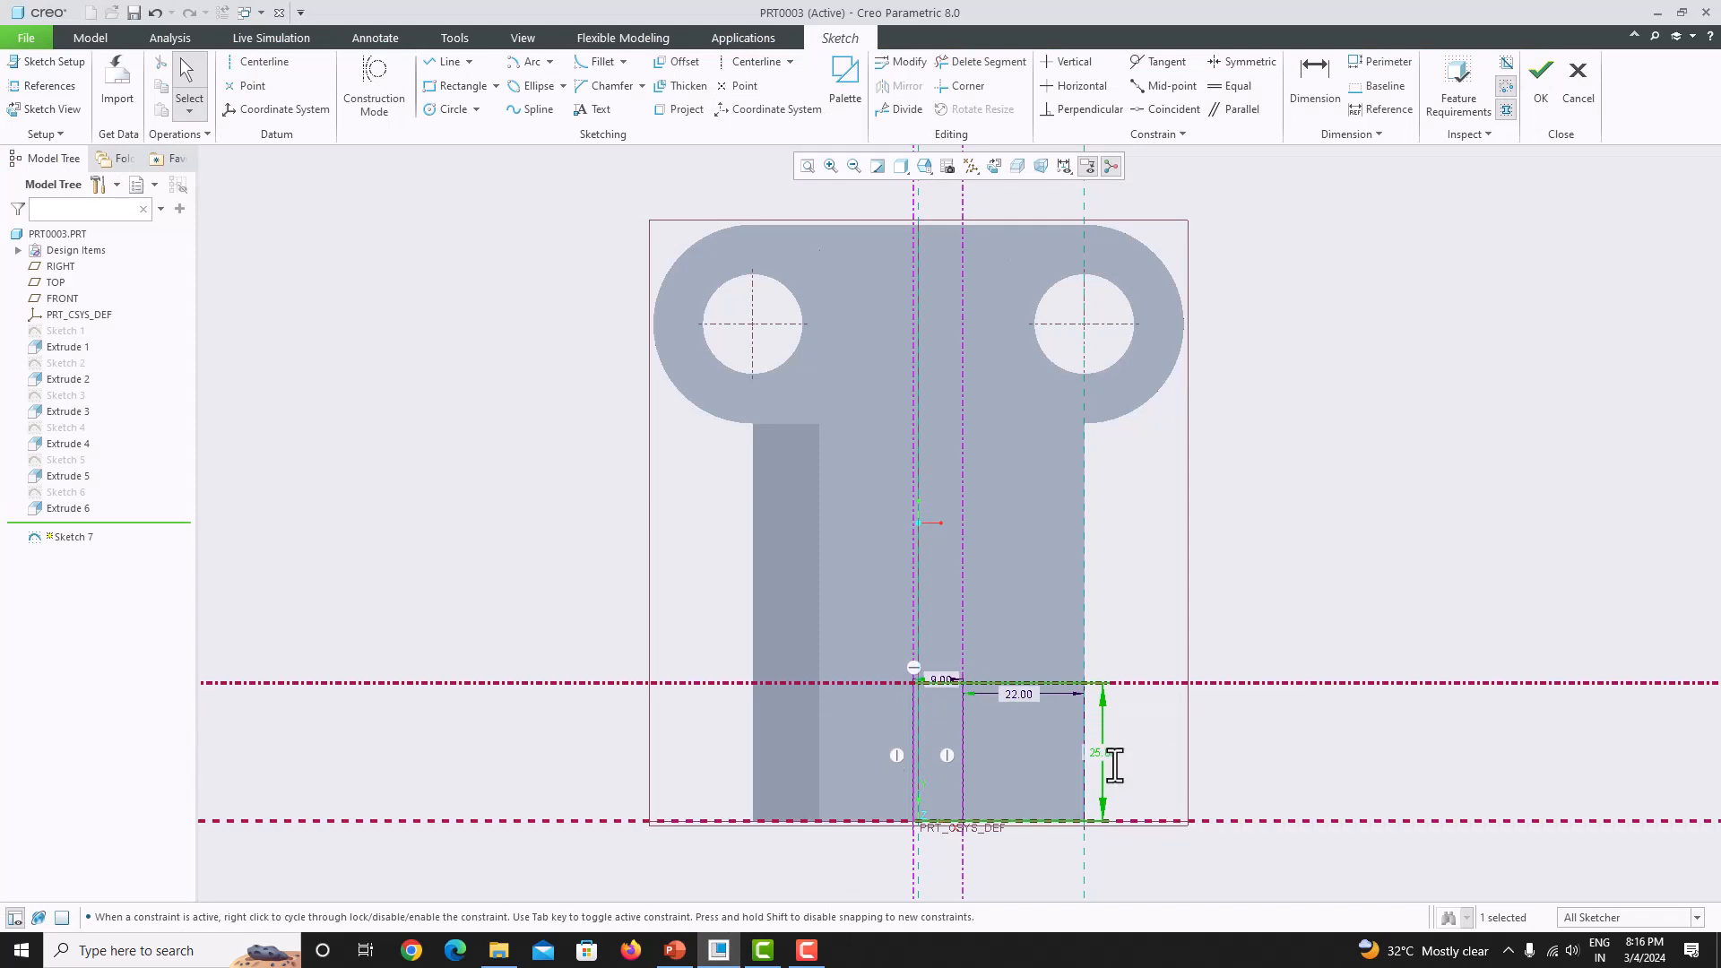
- Move the 9 mm dimension upward, clear of the horizontal centerline
scroll(944, 681, up, 3)
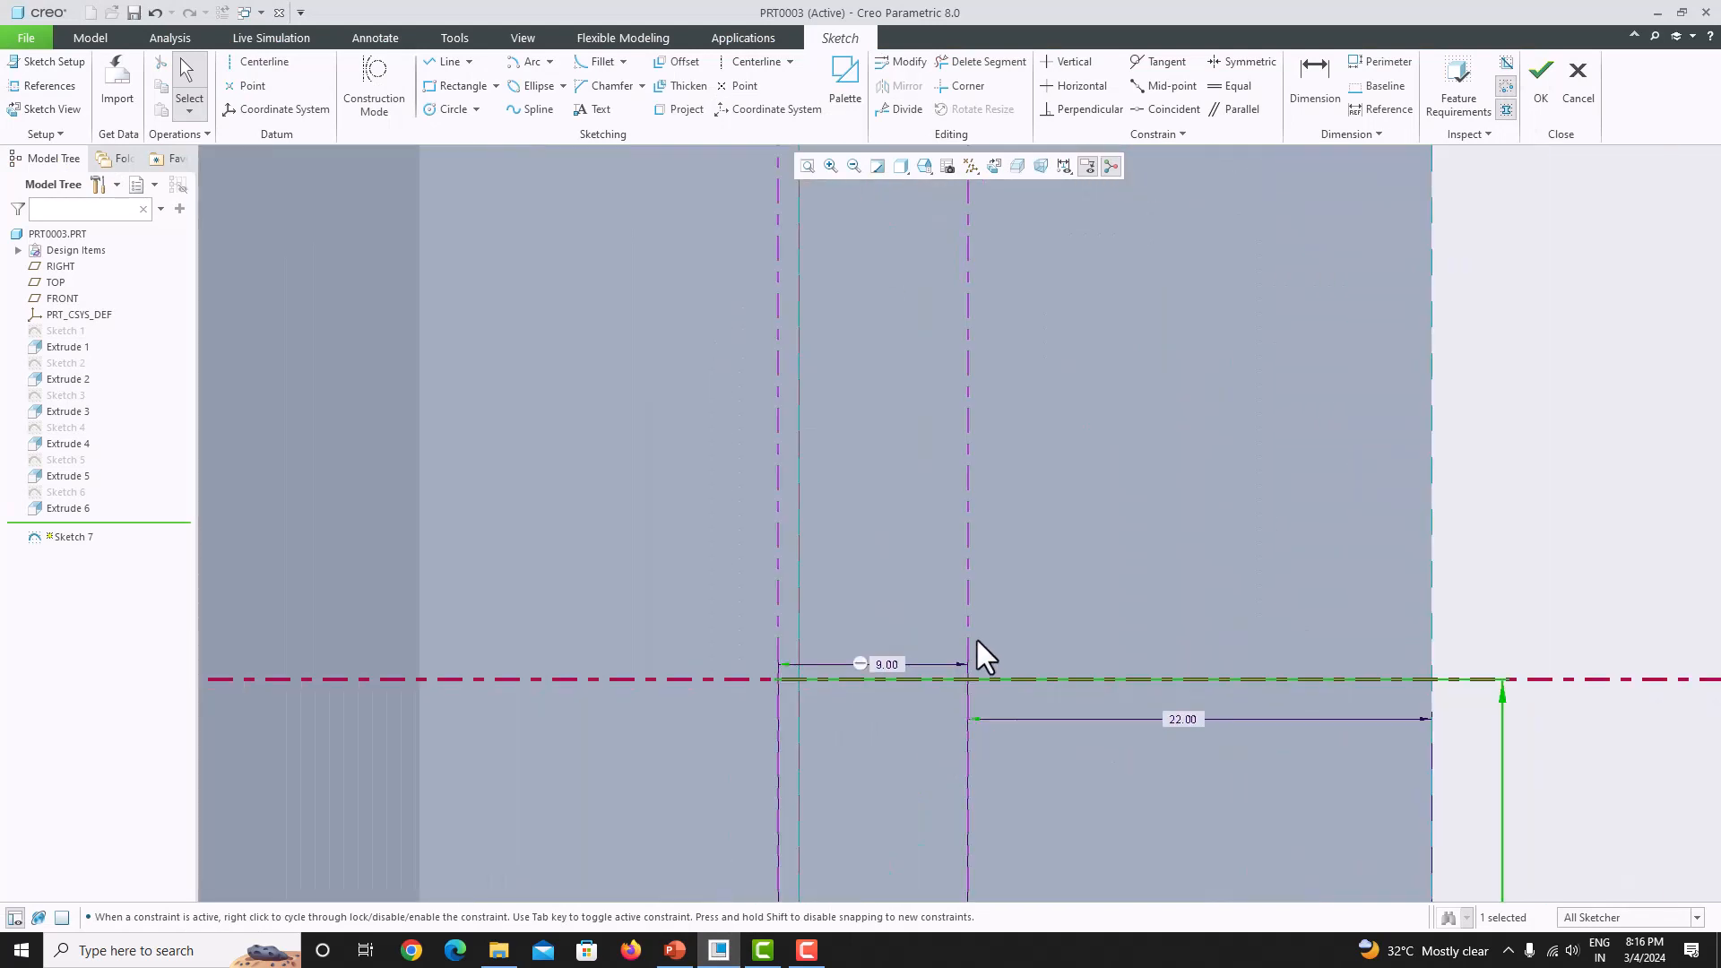
scroll(977, 640, down, 3)
scroll(1058, 659, up, 1)
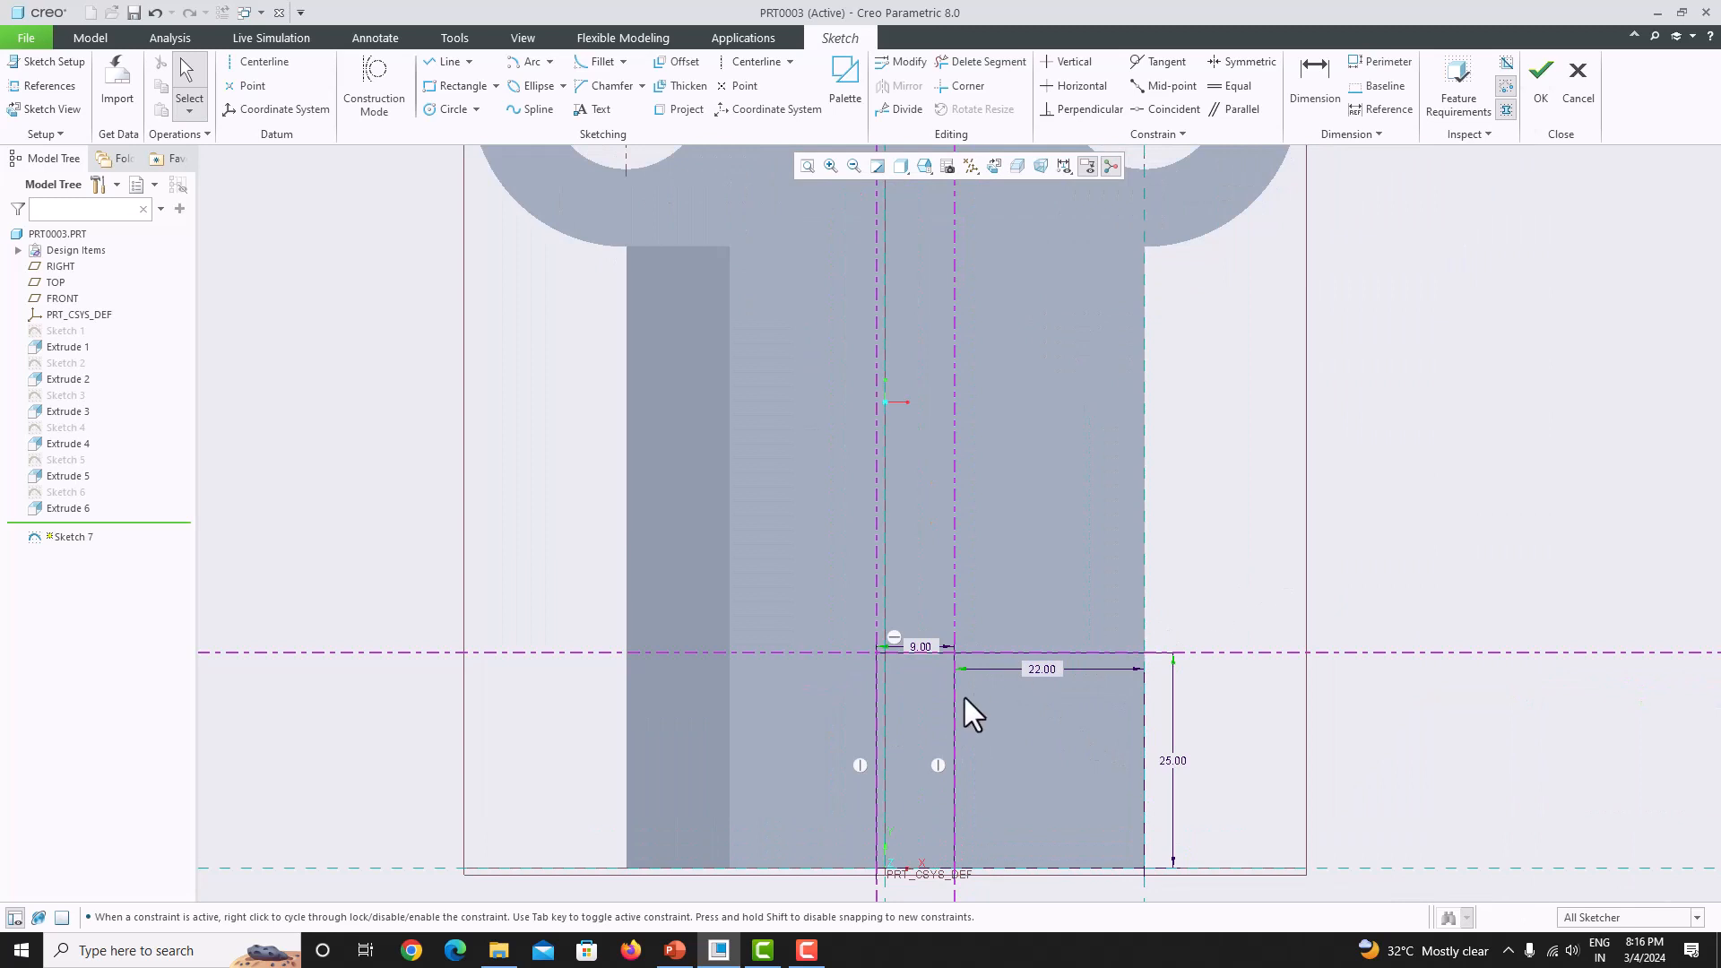
scroll(950, 681, up, 3)
drag(923, 626, 1078, 546)
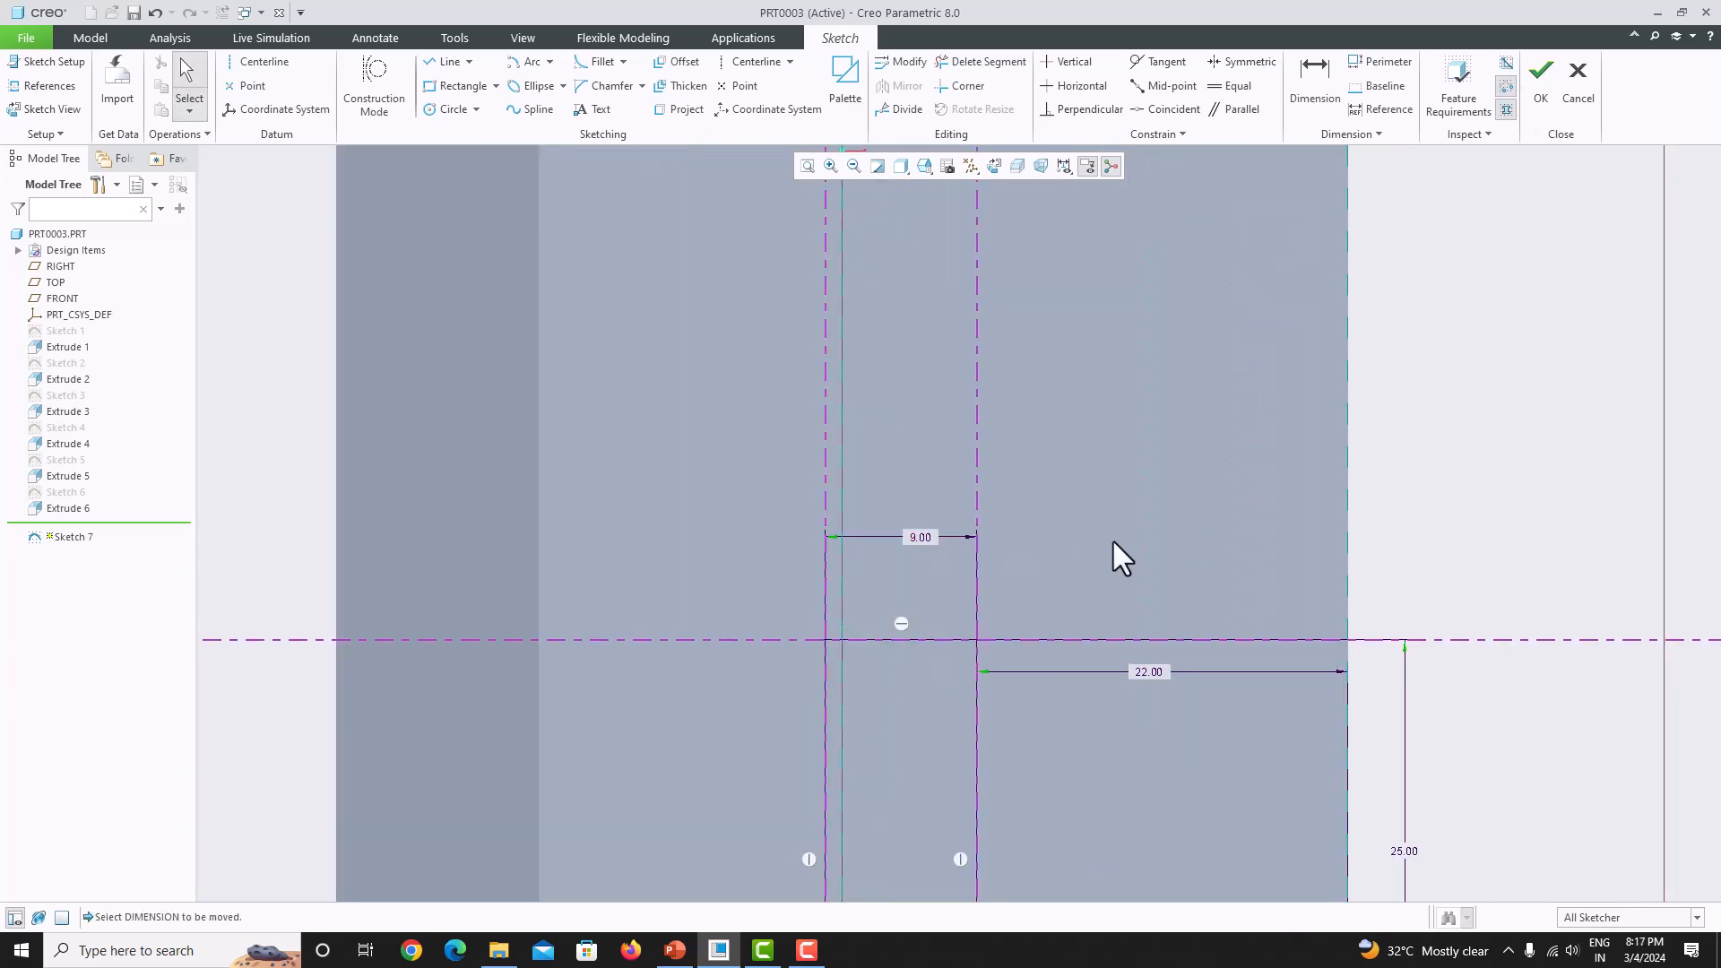
- Check the slot radius in the PowerPoint drawing and draw a circle about 8.1 mm in diameter at the right centerline intersection in Creo
click(675, 952)
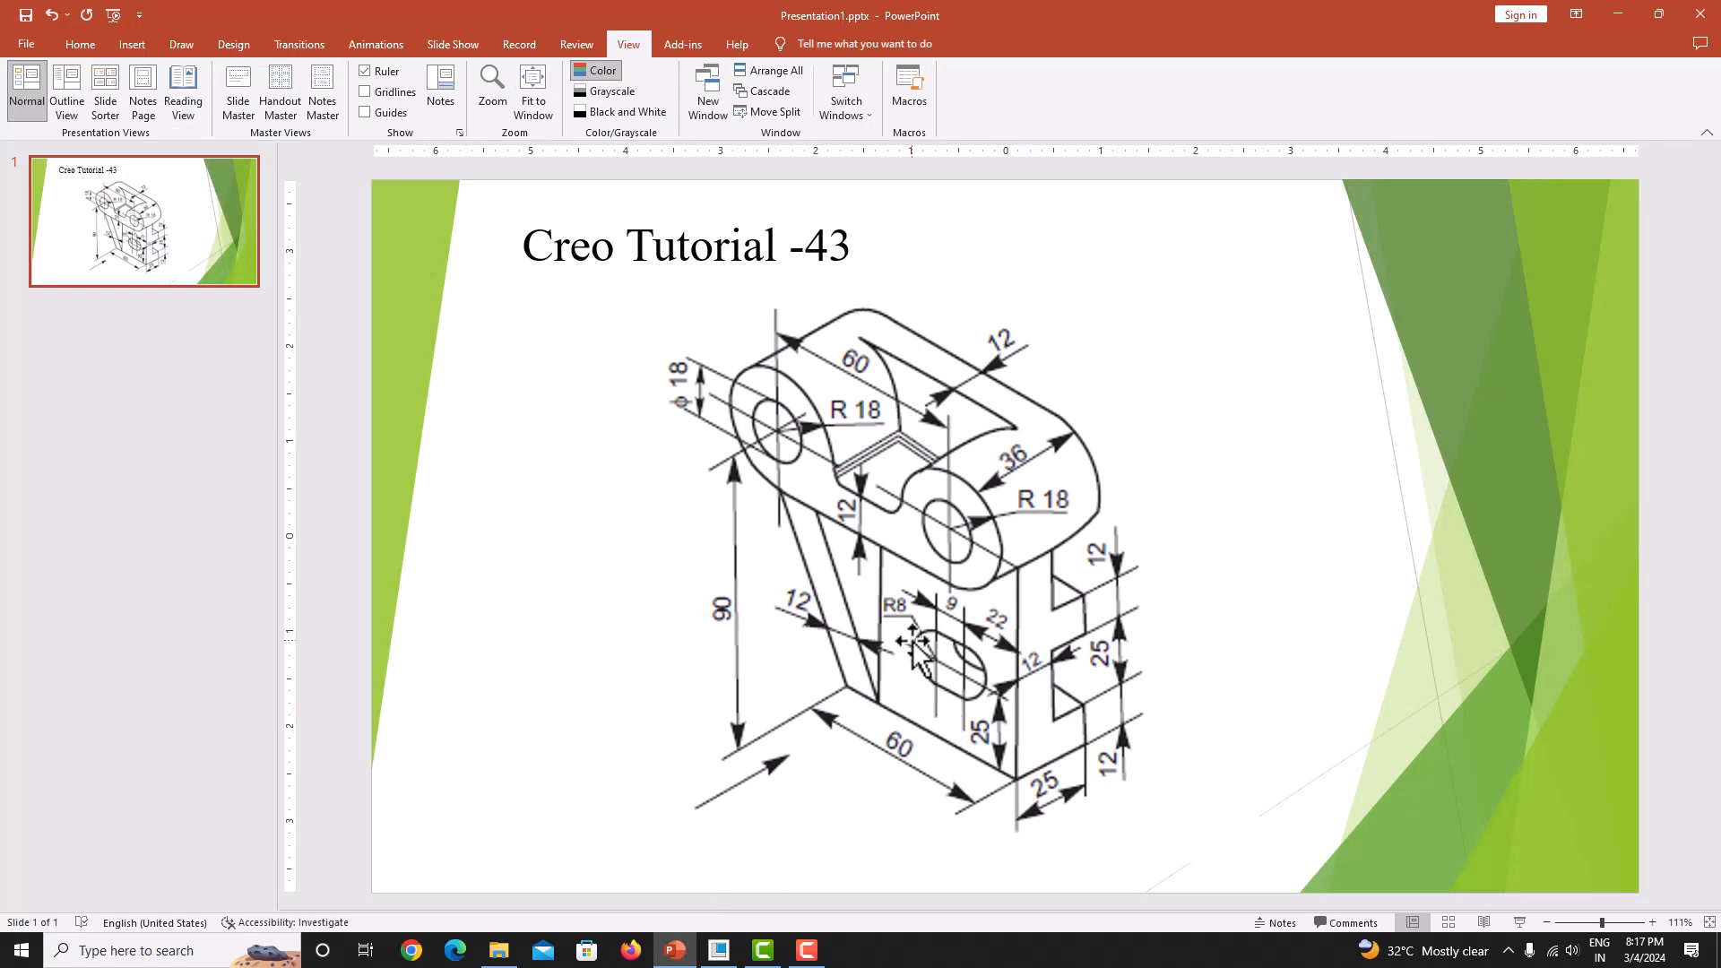
click(718, 950)
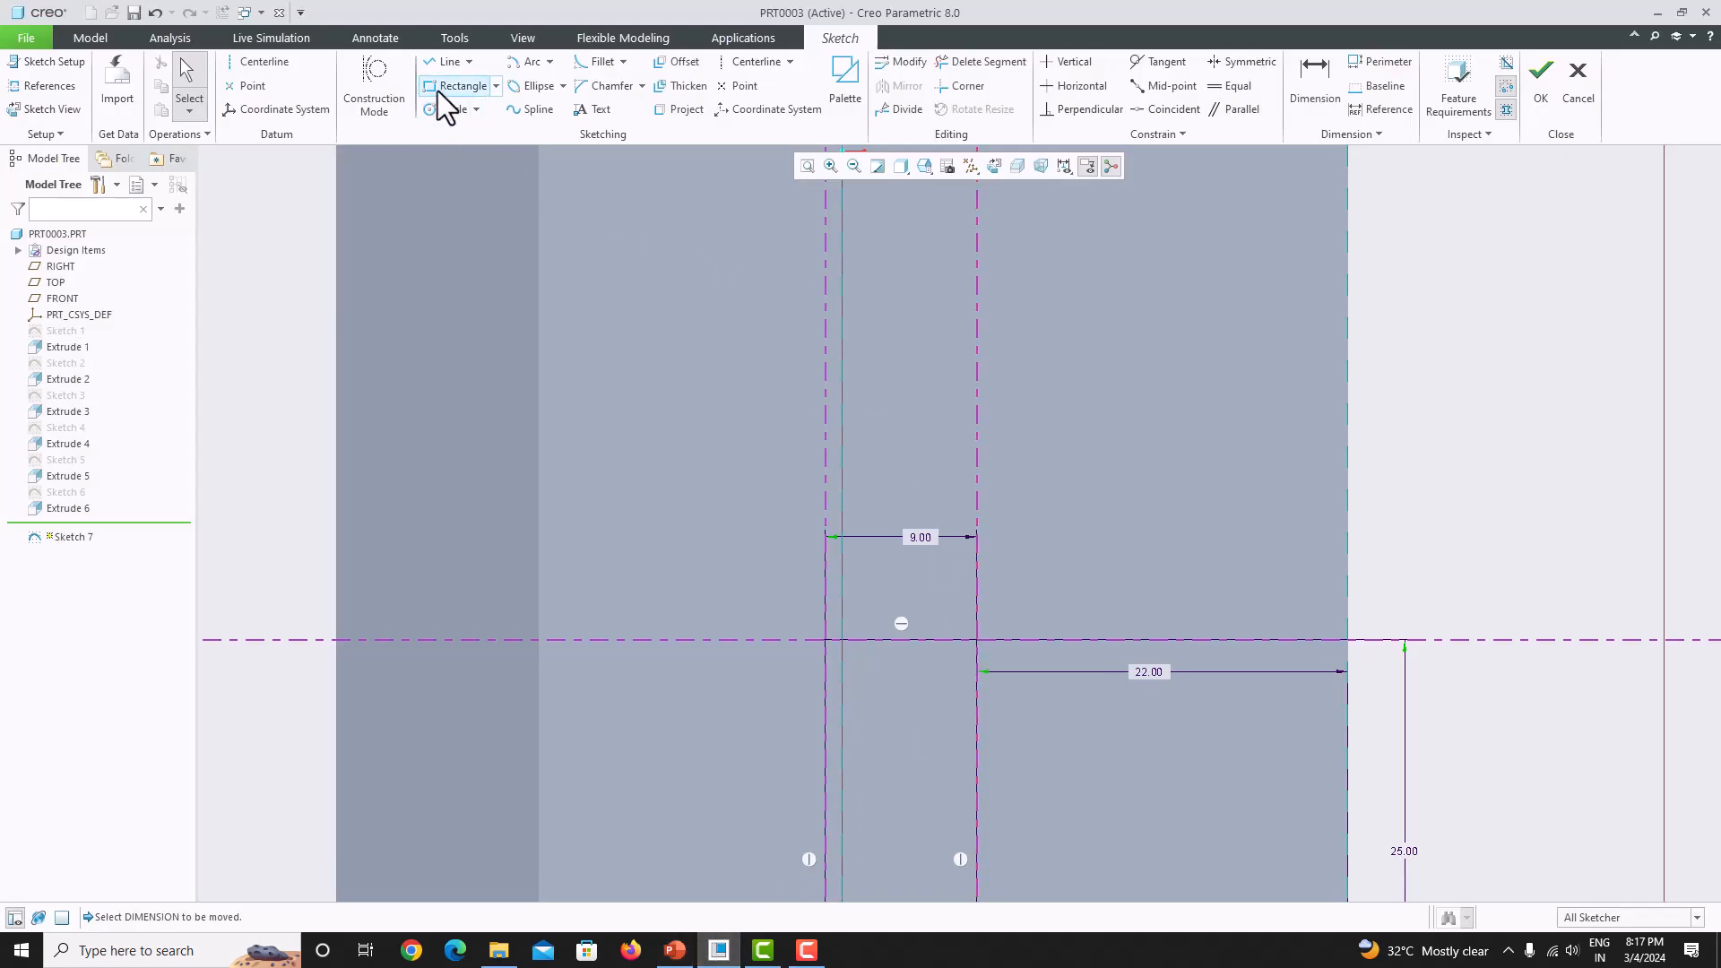
click(476, 110)
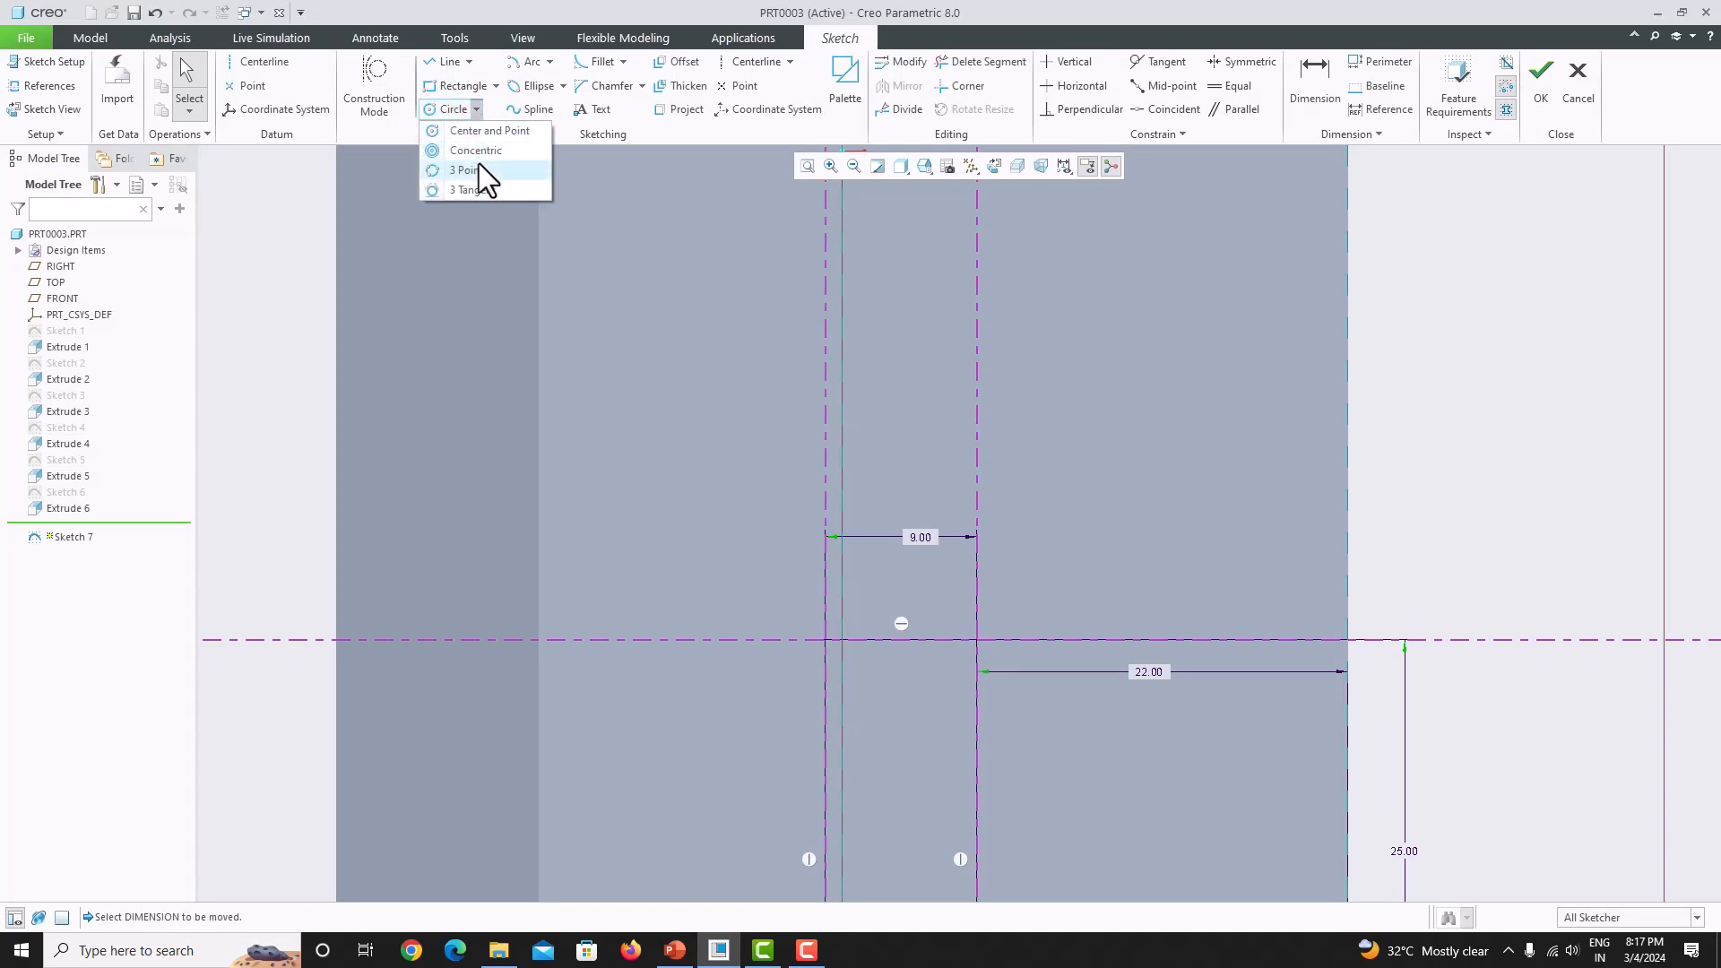
click(480, 132)
click(977, 639)
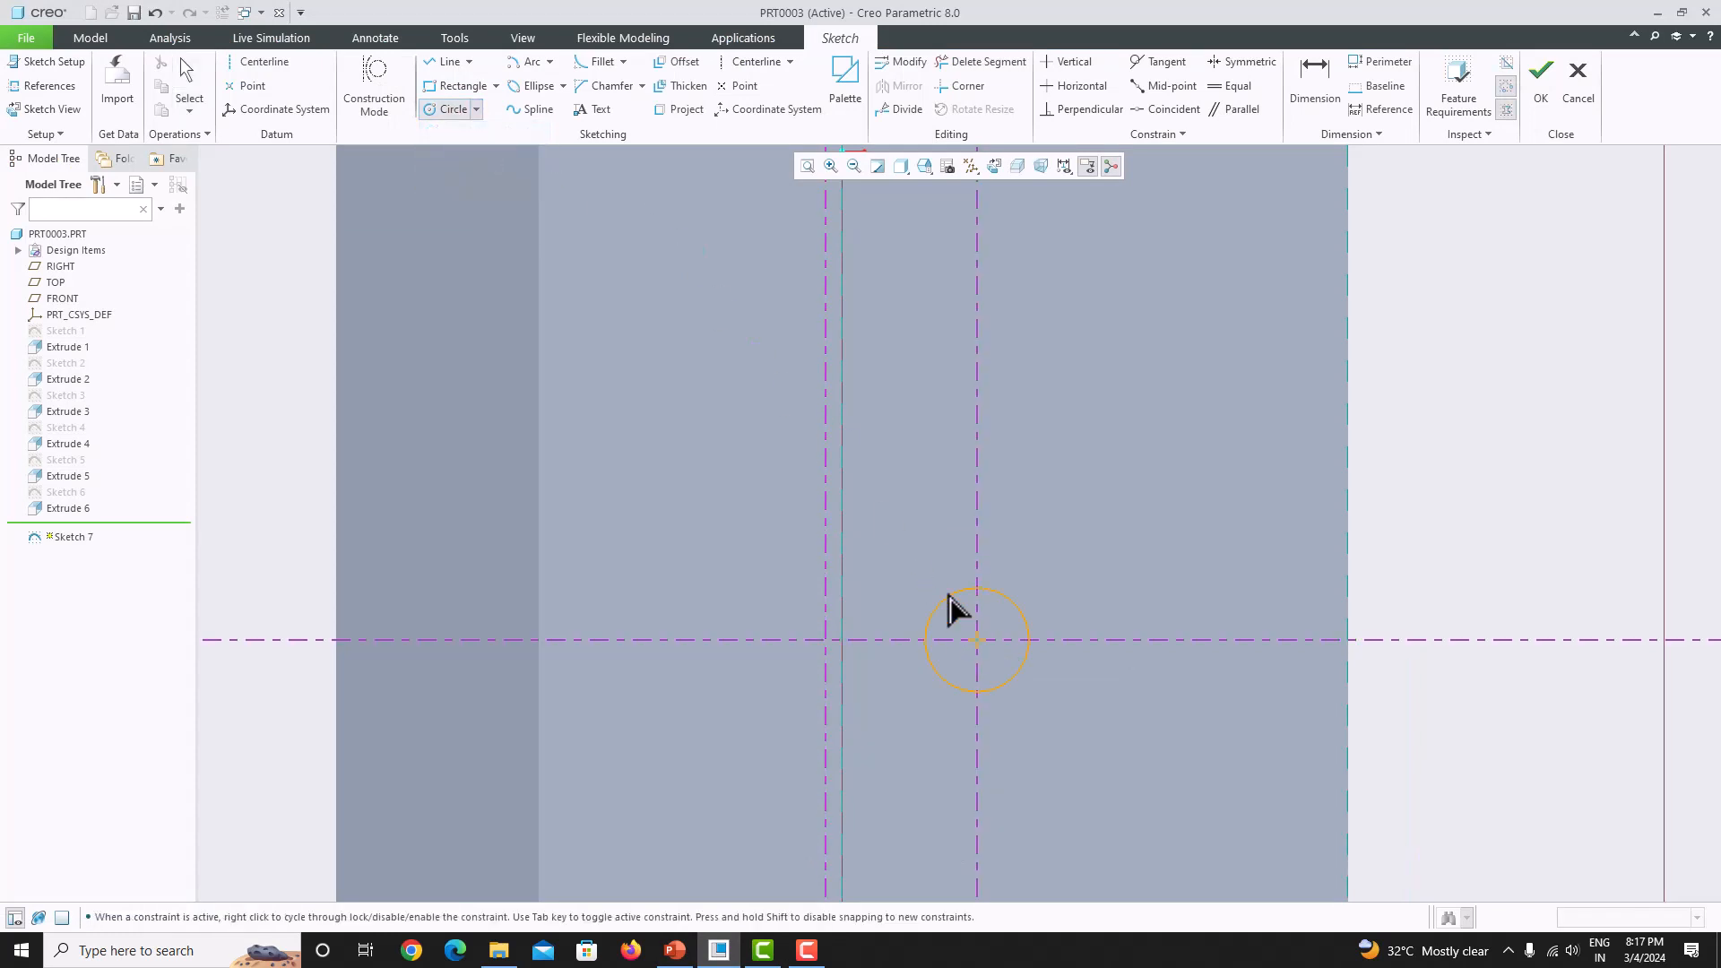
click(940, 583)
middle_click(1027, 534)
- Set the diameter of the circle at the right centerline intersection to 16 mm
double_click(875, 575)
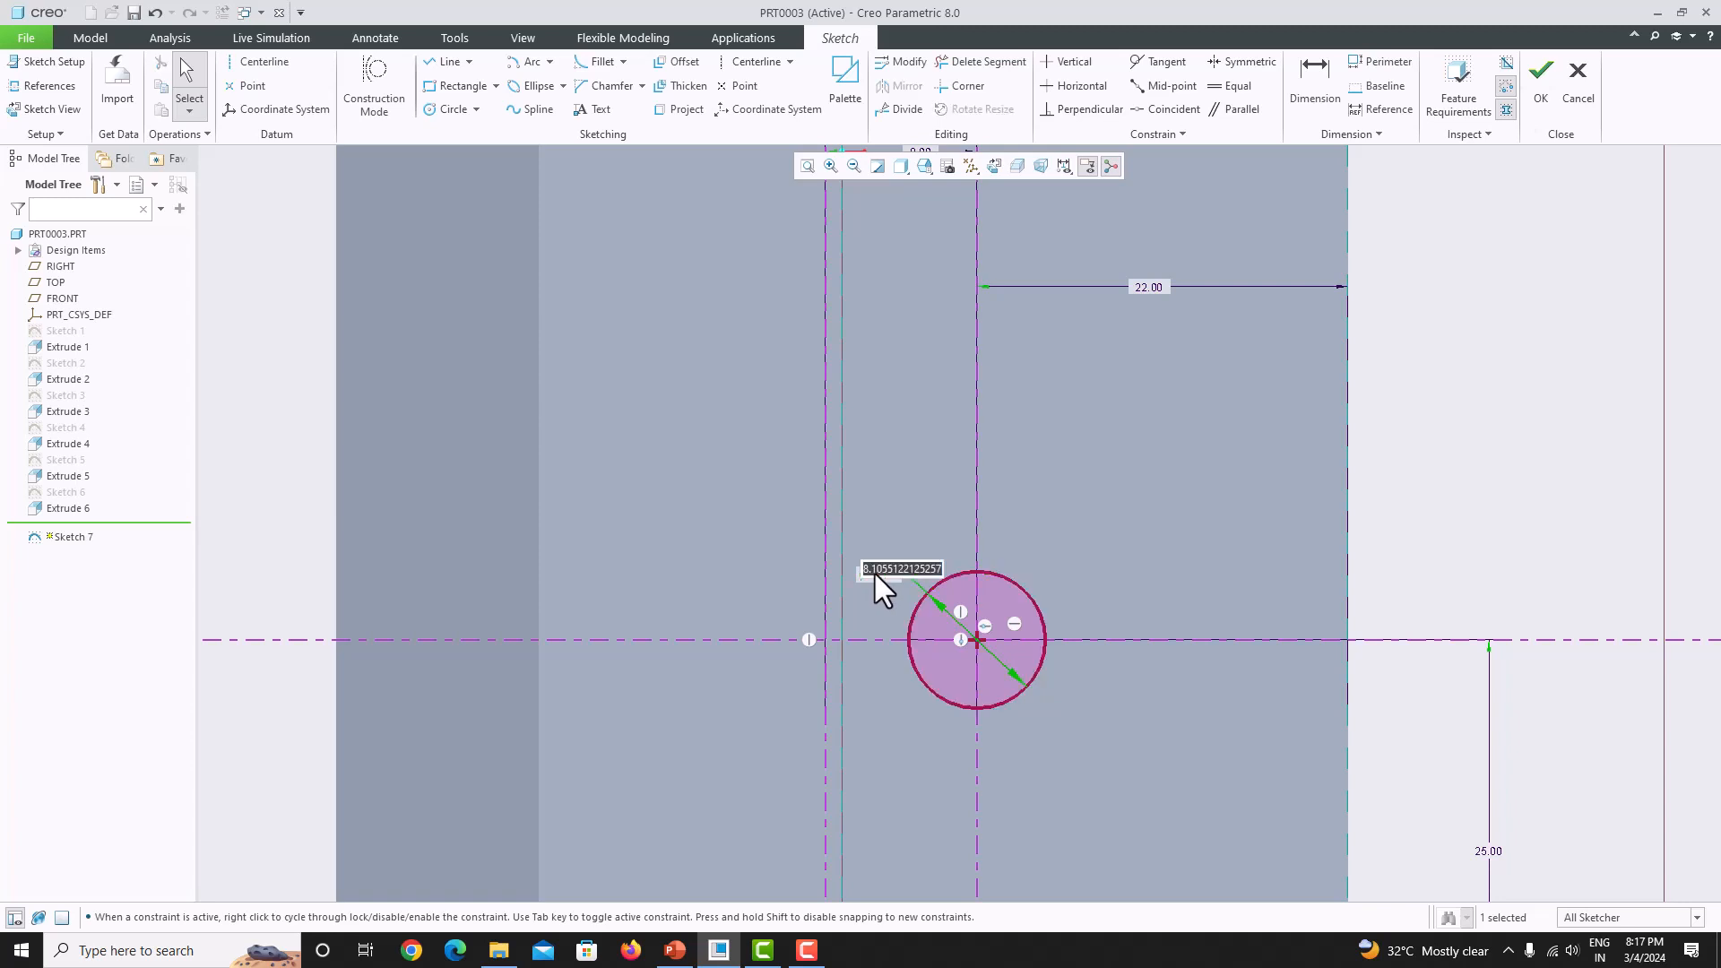
text(86)
key(Return)
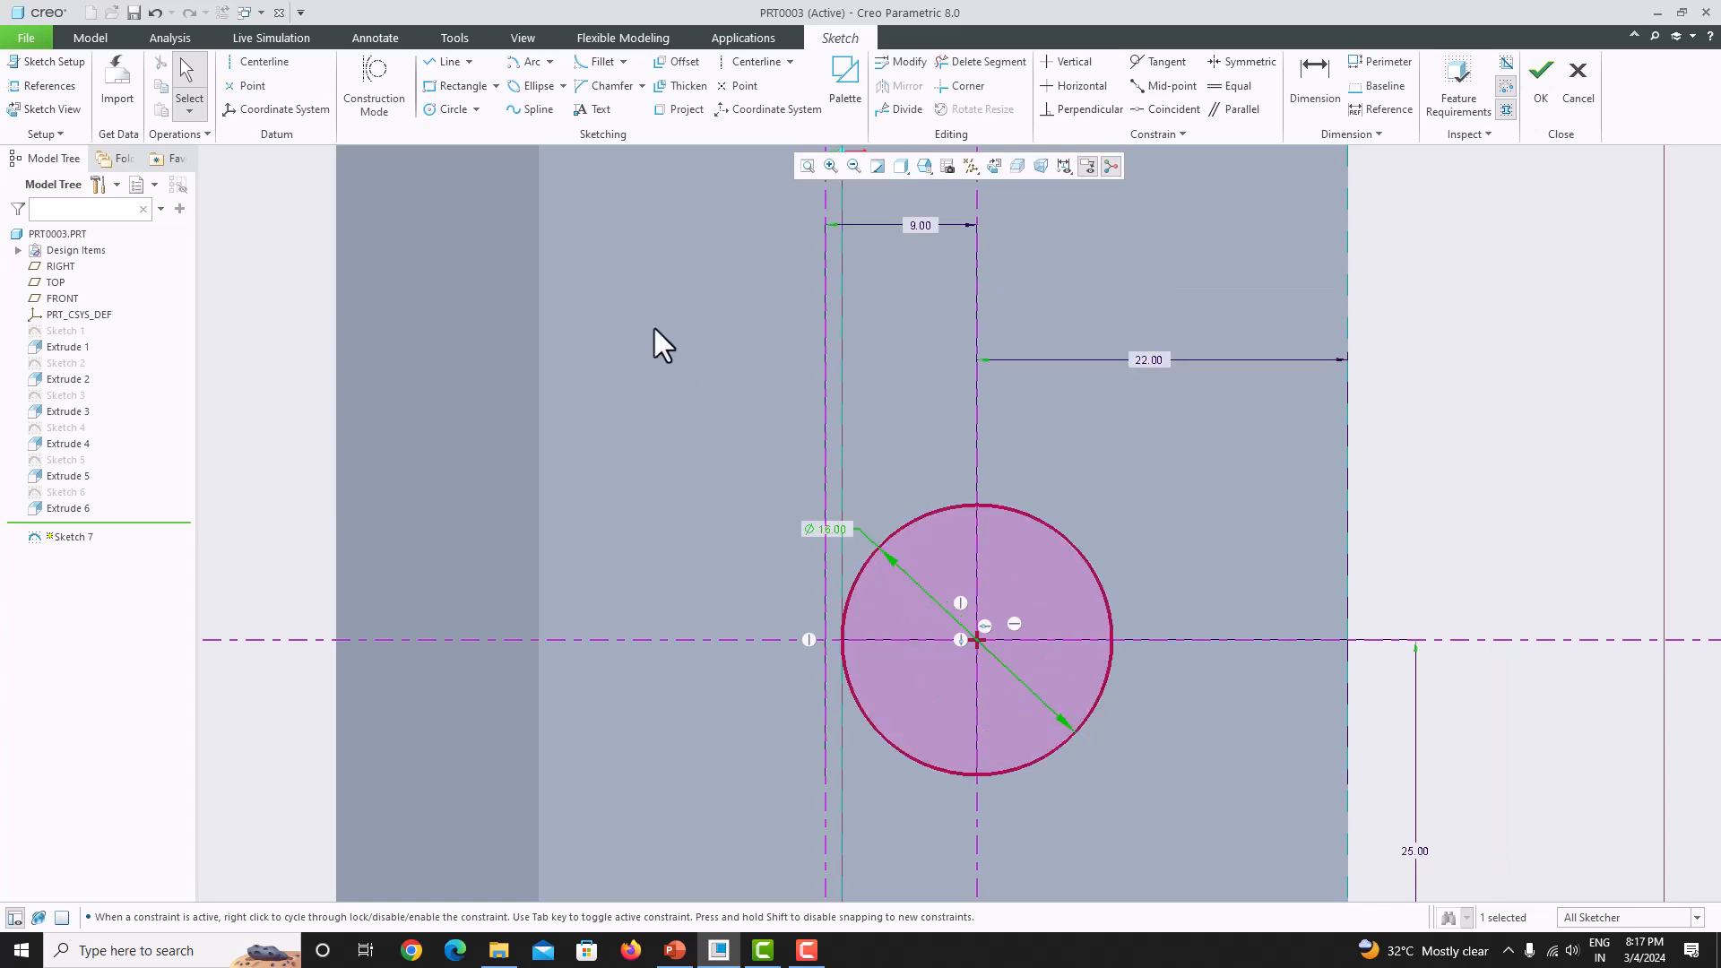
- Draw a circle at the left centerline intersection and set its diameter to 16 mm
click(441, 115)
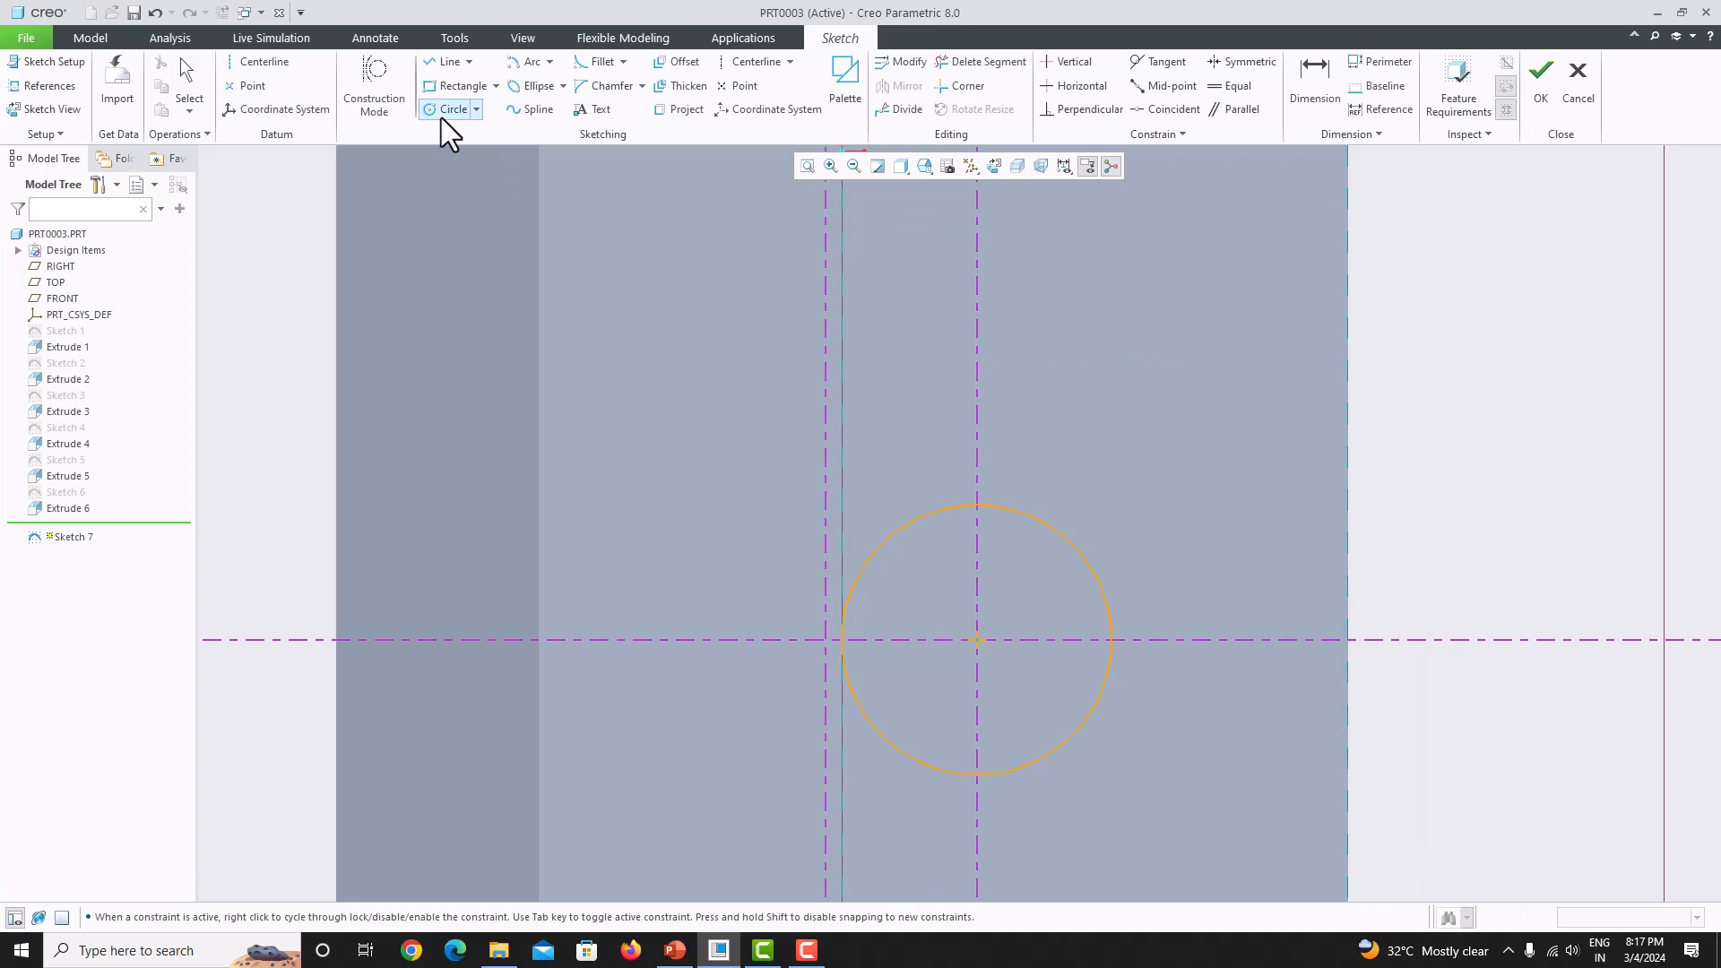
click(814, 637)
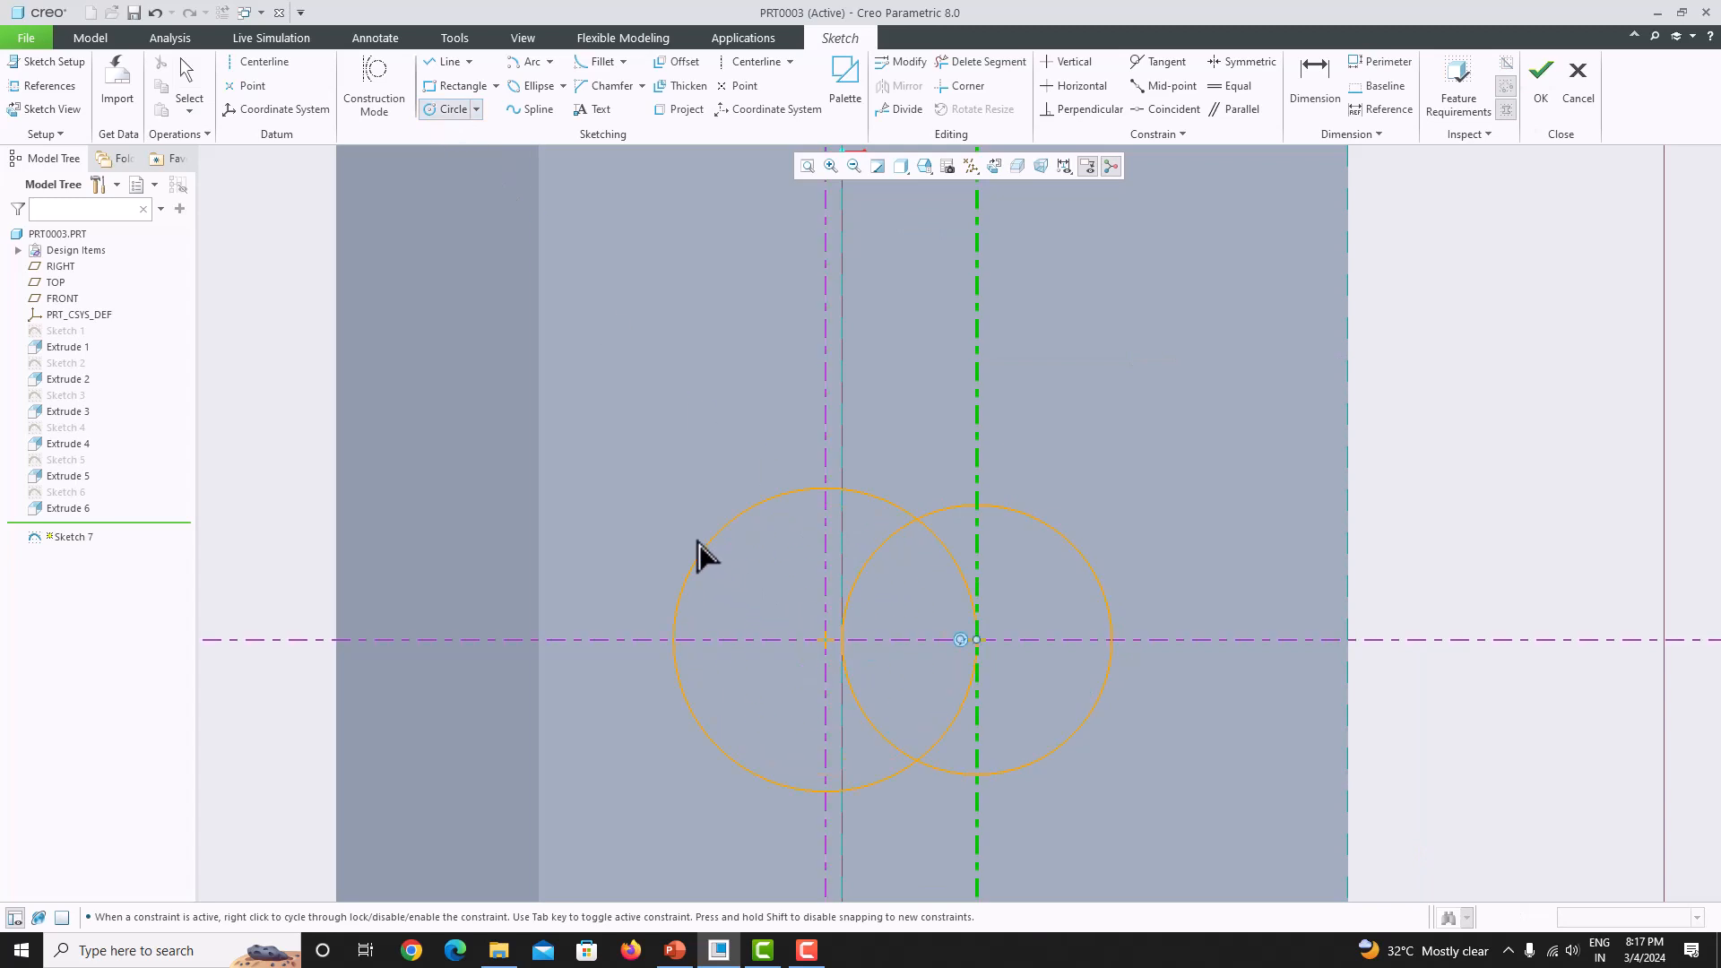
click(697, 517)
middle_click(676, 476)
double_click(609, 467)
text(16)
key(Return)
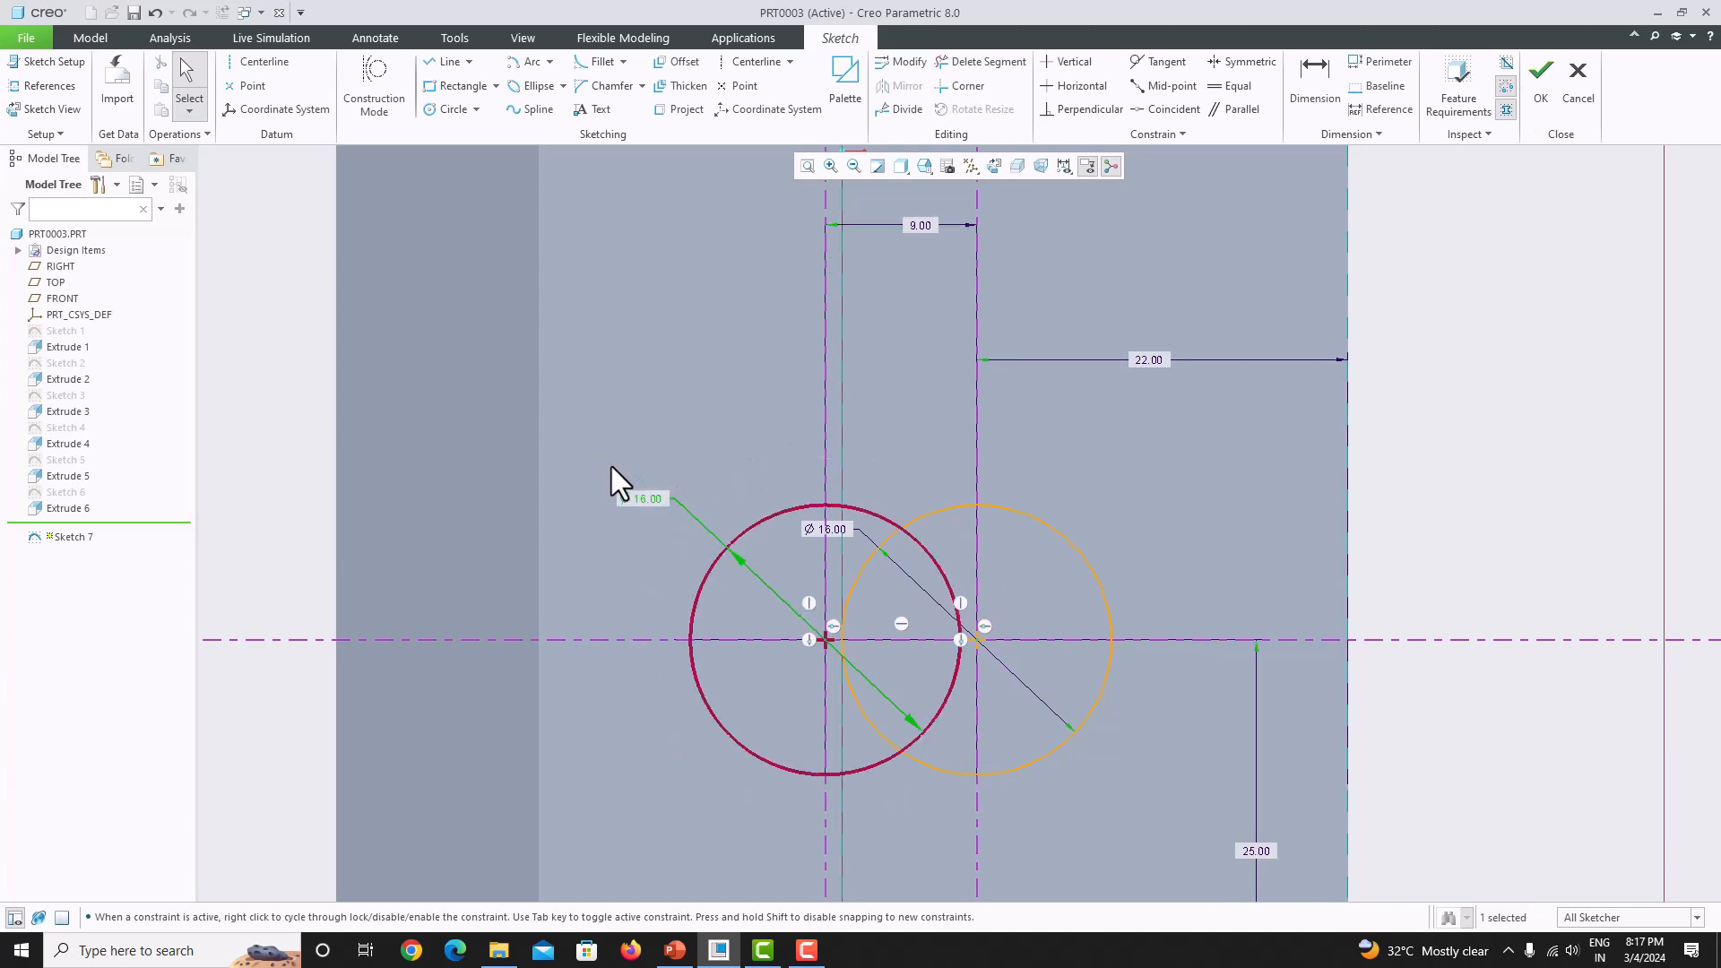
- Connect the tops and the bottoms of the two 16 mm circles with horizontal lines
click(440, 65)
click(826, 504)
click(982, 506)
middle_click(1009, 480)
click(824, 775)
click(977, 776)
middle_click(1038, 681)
middle_click(1031, 686)
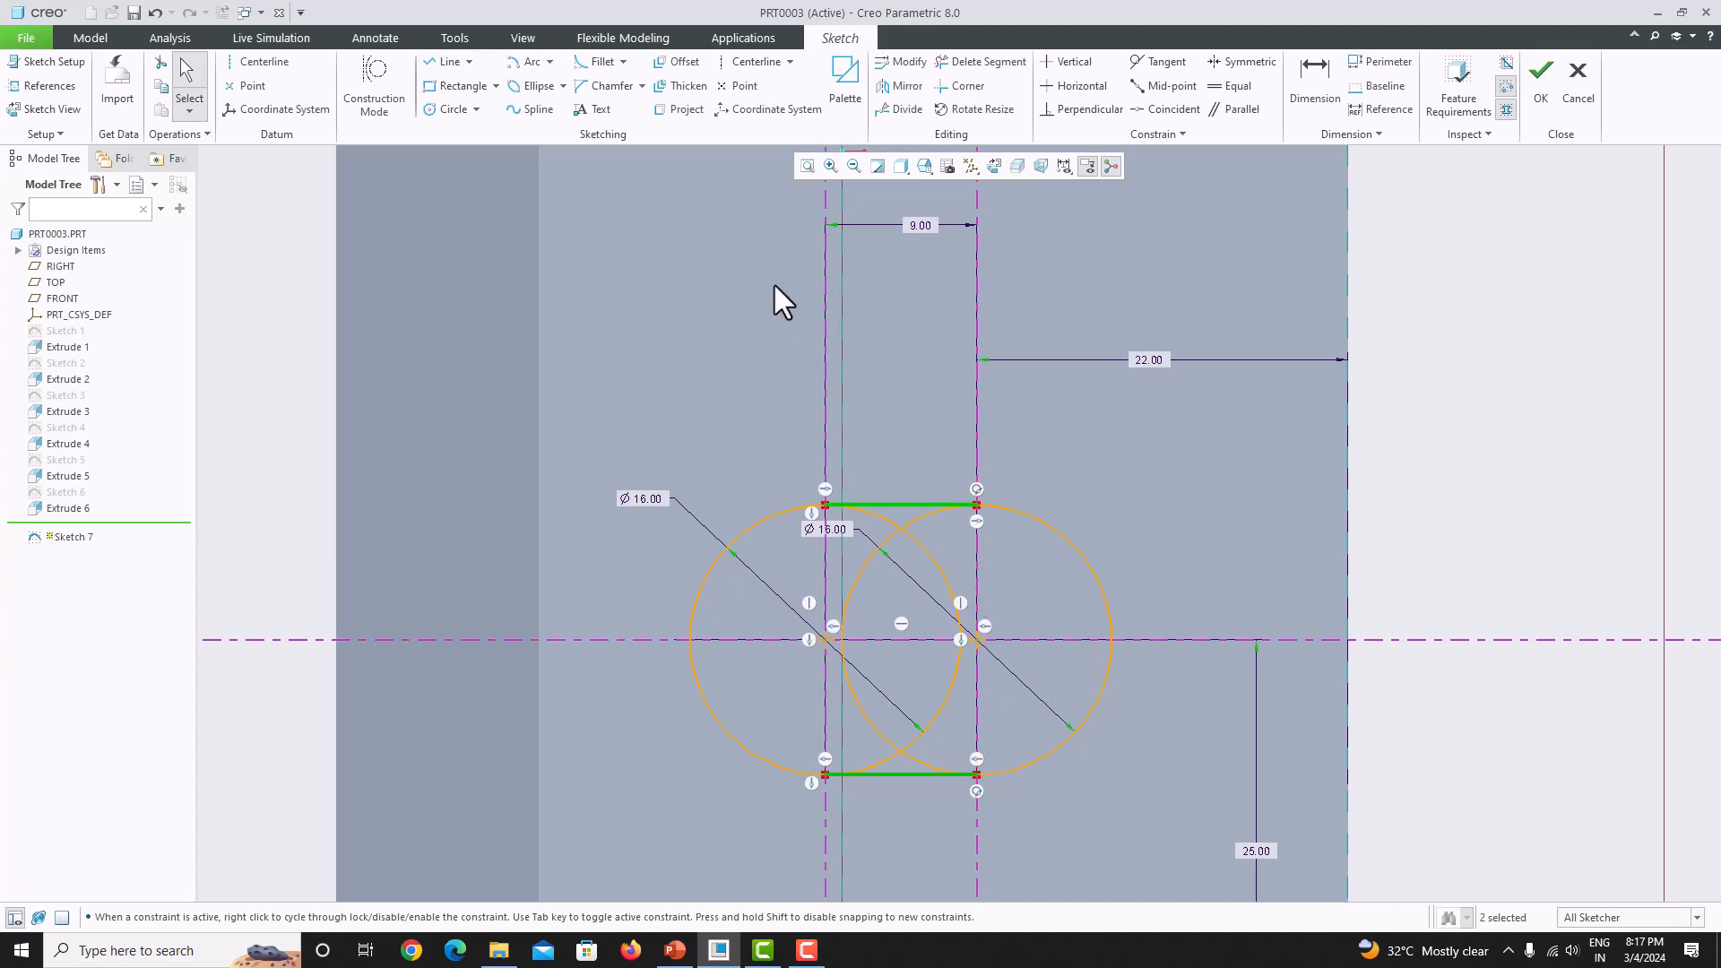
- Trim away the overlapping inner arcs of both circles with Delete Segment
click(982, 64)
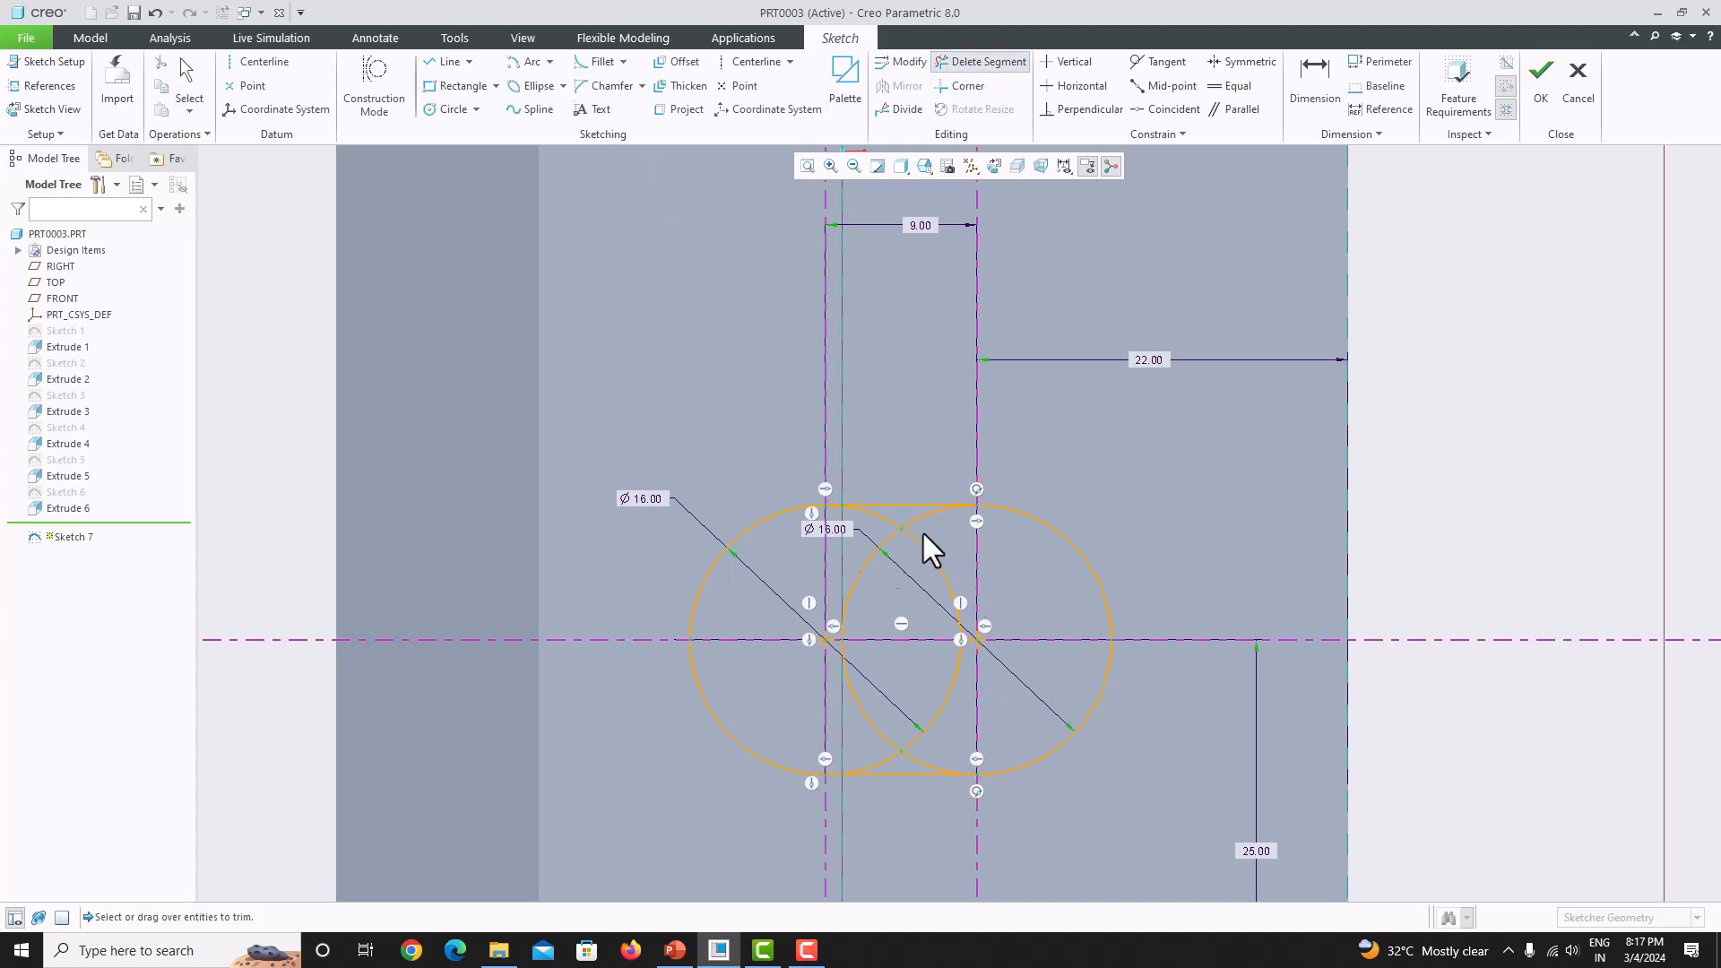
click(868, 566)
click(868, 515)
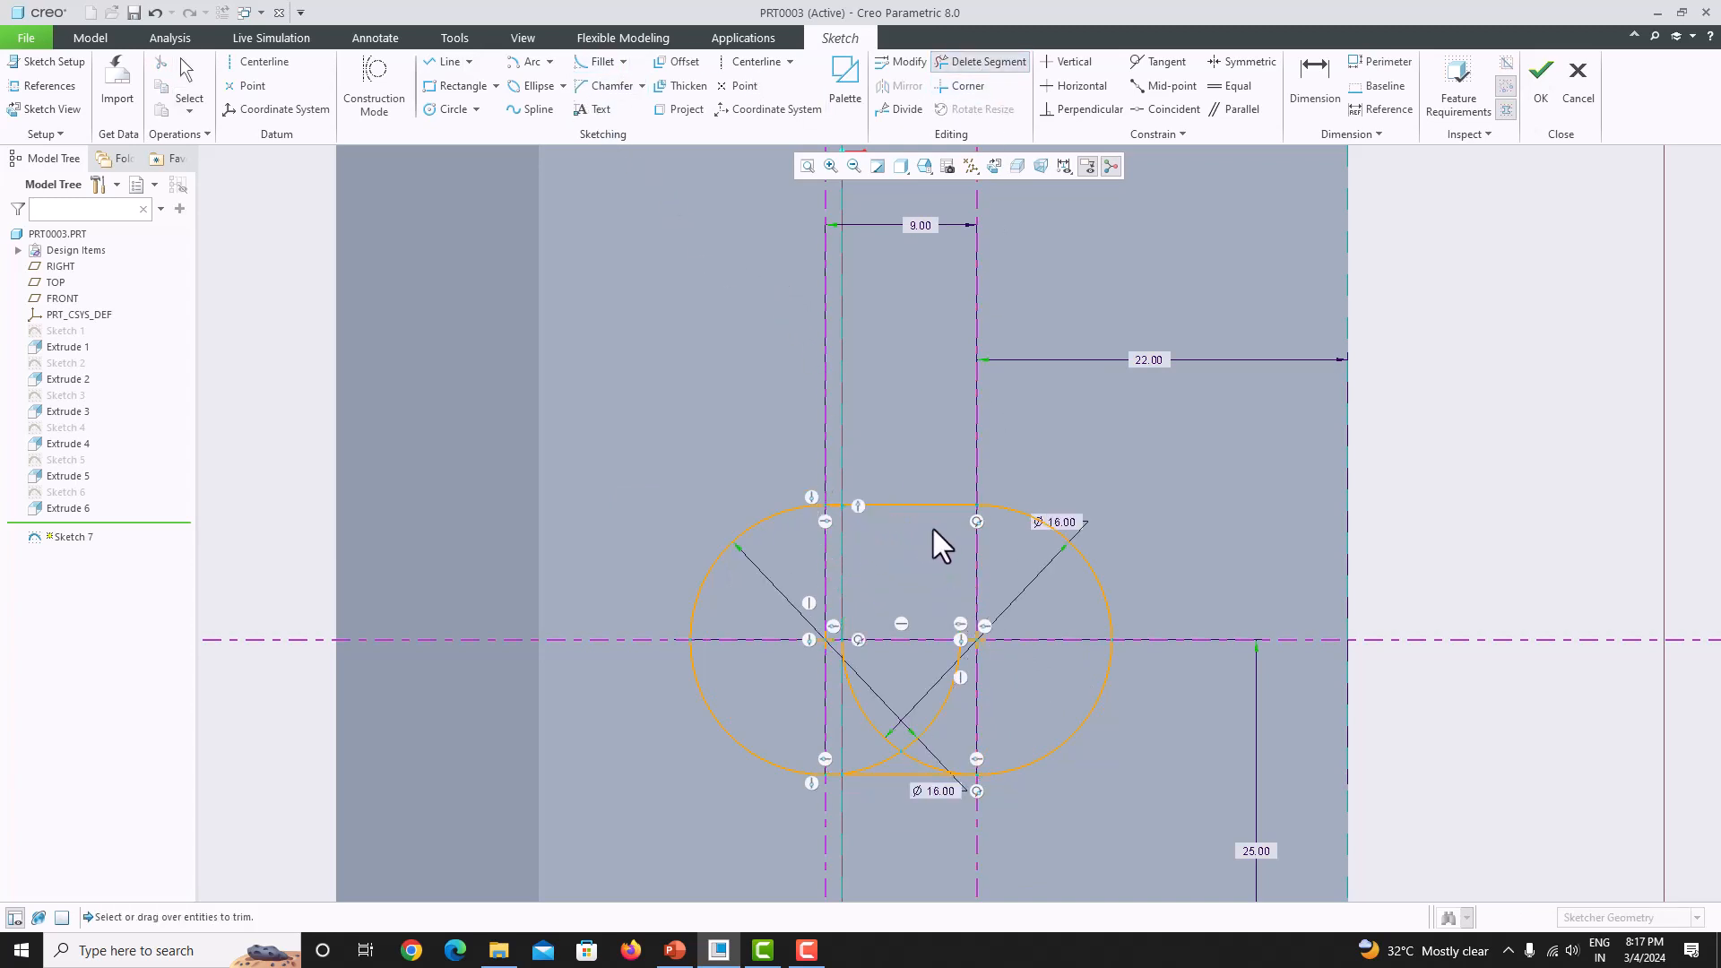
mouse_move(805, 687)
mouse_down()
mouse_move(960, 707)
mouse_move(986, 758)
mouse_up()
scroll(862, 716, up, 4)
middle_click(971, 679)
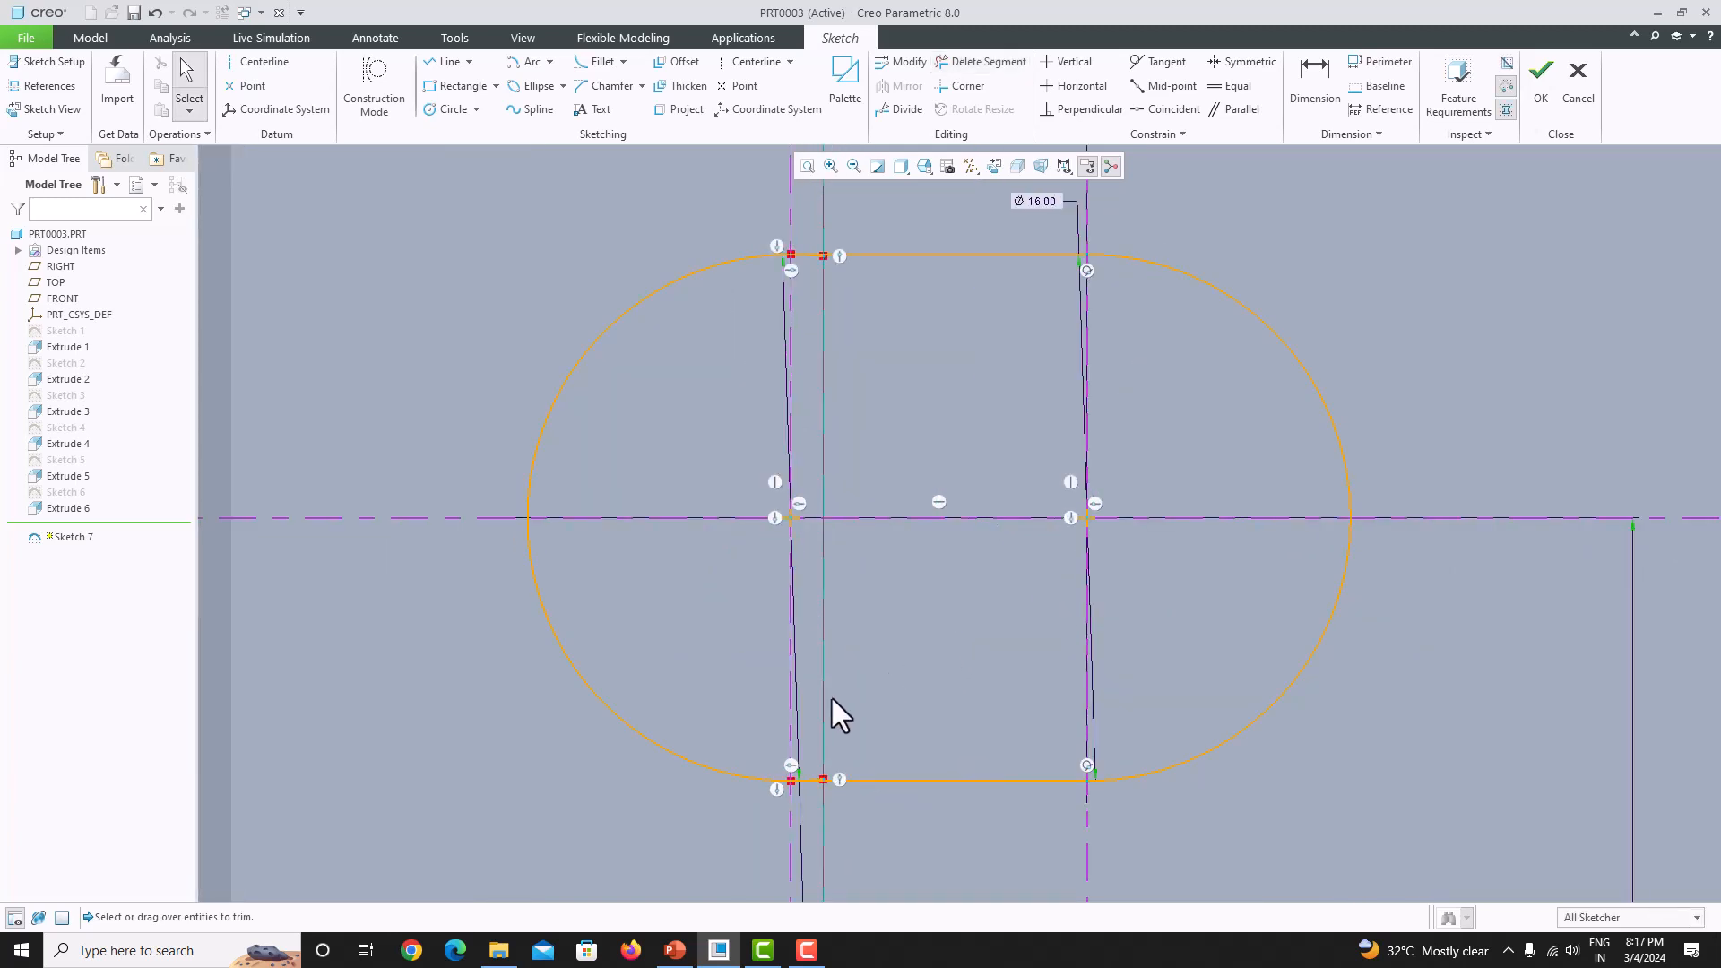
- Trim the leftover arc stub beside the left end of the slot's lower line
scroll(830, 798, up, 5)
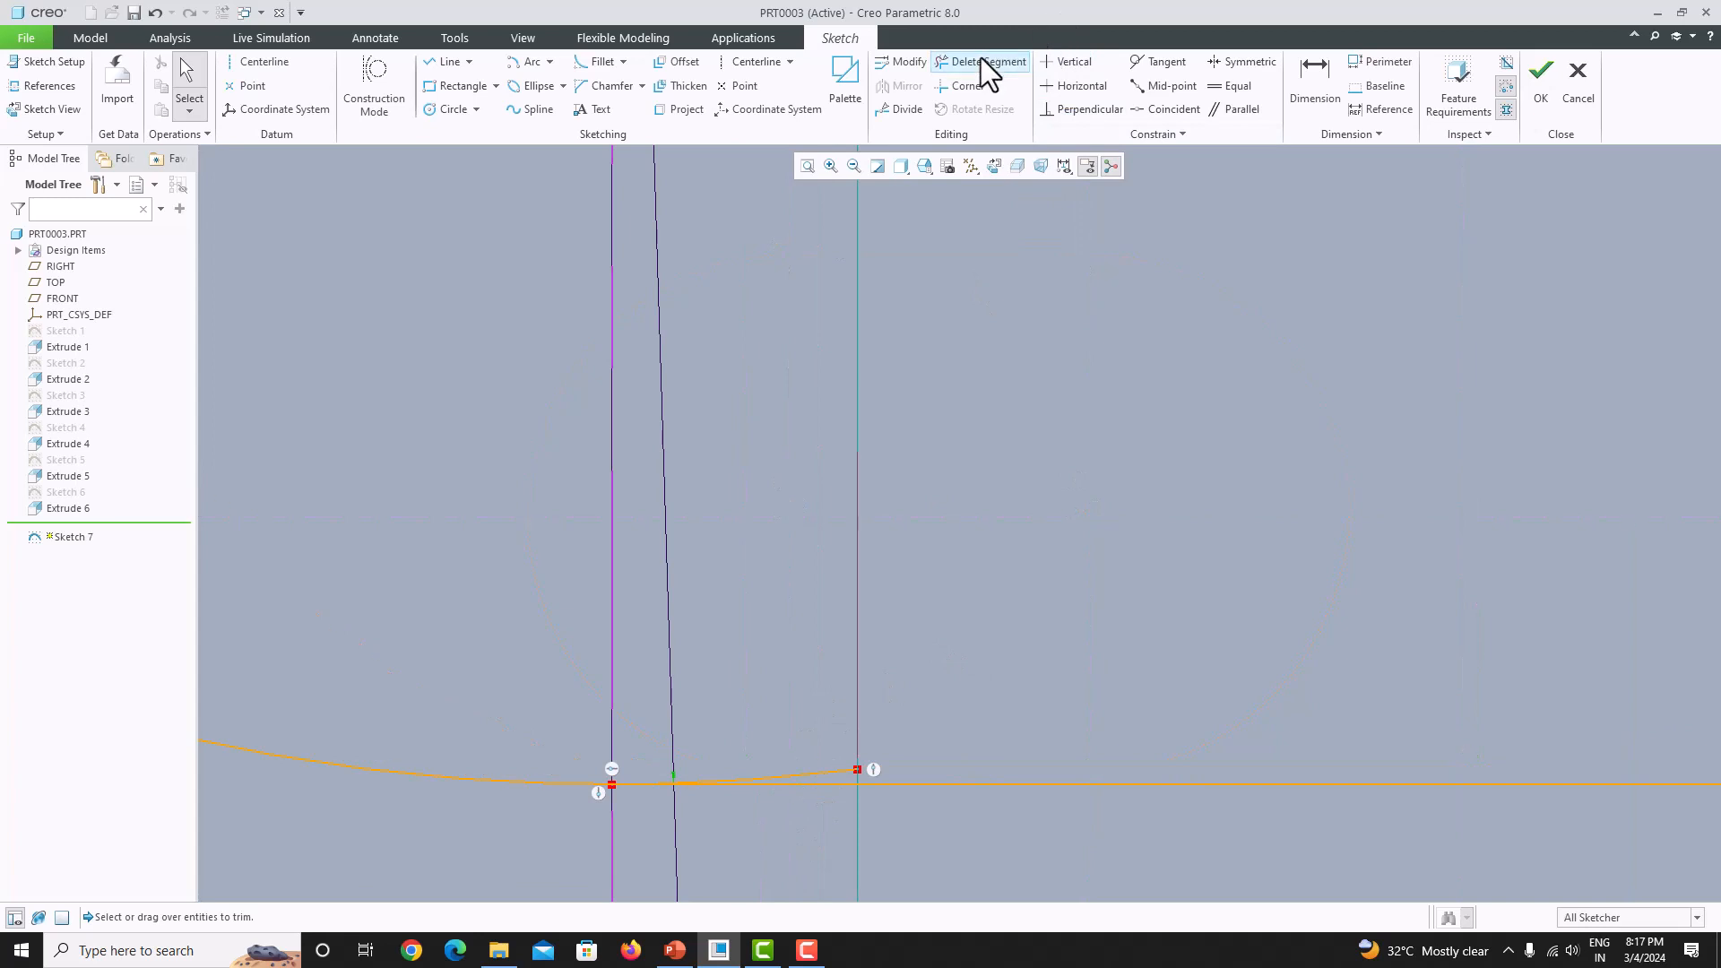
click(980, 61)
click(809, 773)
scroll(809, 637, down, 5)
- Trim the leftover arc stub beside the left end of the slot's upper line and finish the sketch
scroll(796, 395, up, 5)
scroll(878, 325, up, 2)
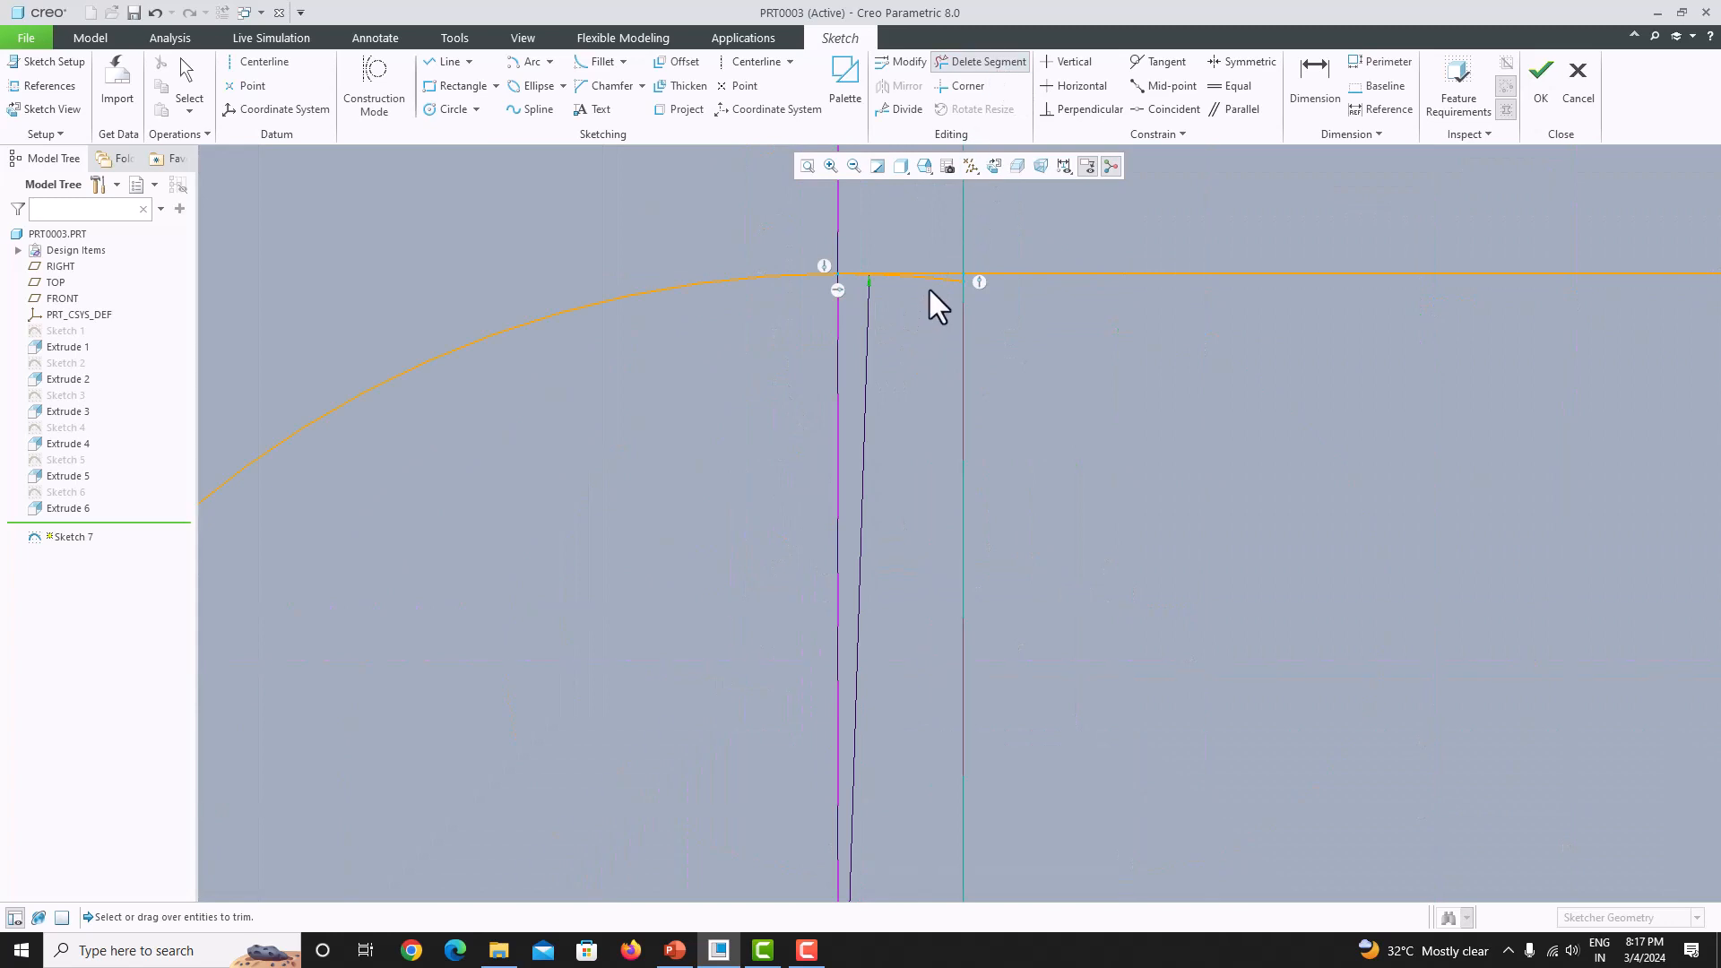
click(956, 316)
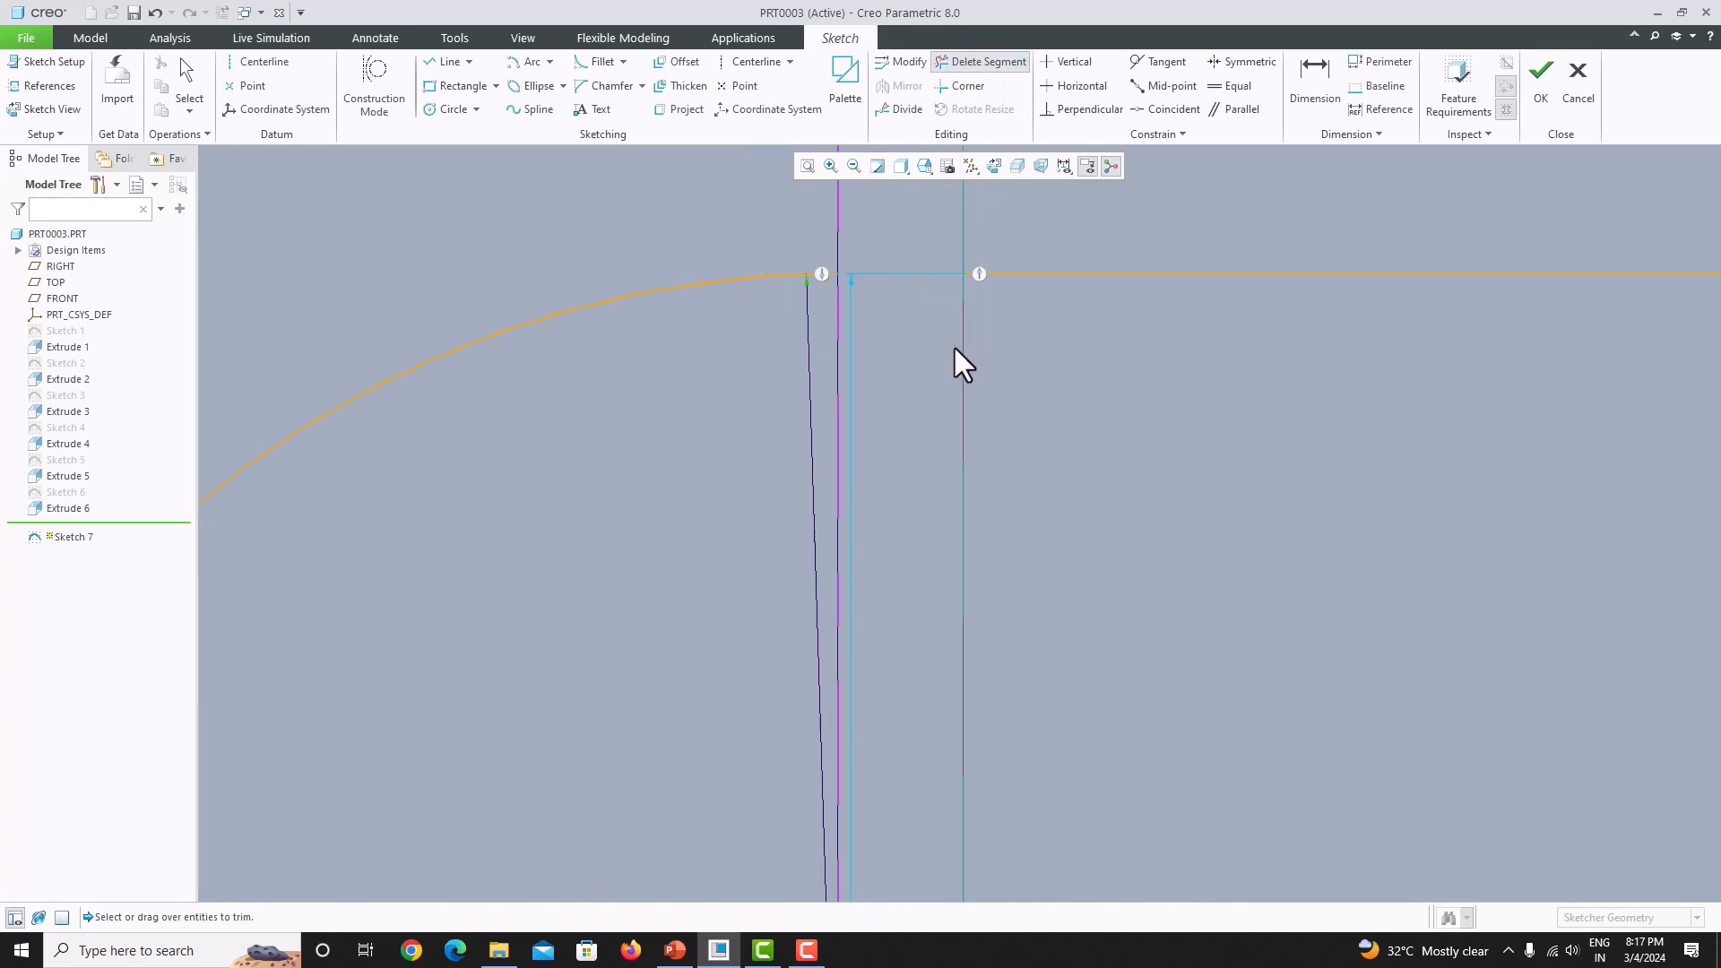
key(ctrl+z)
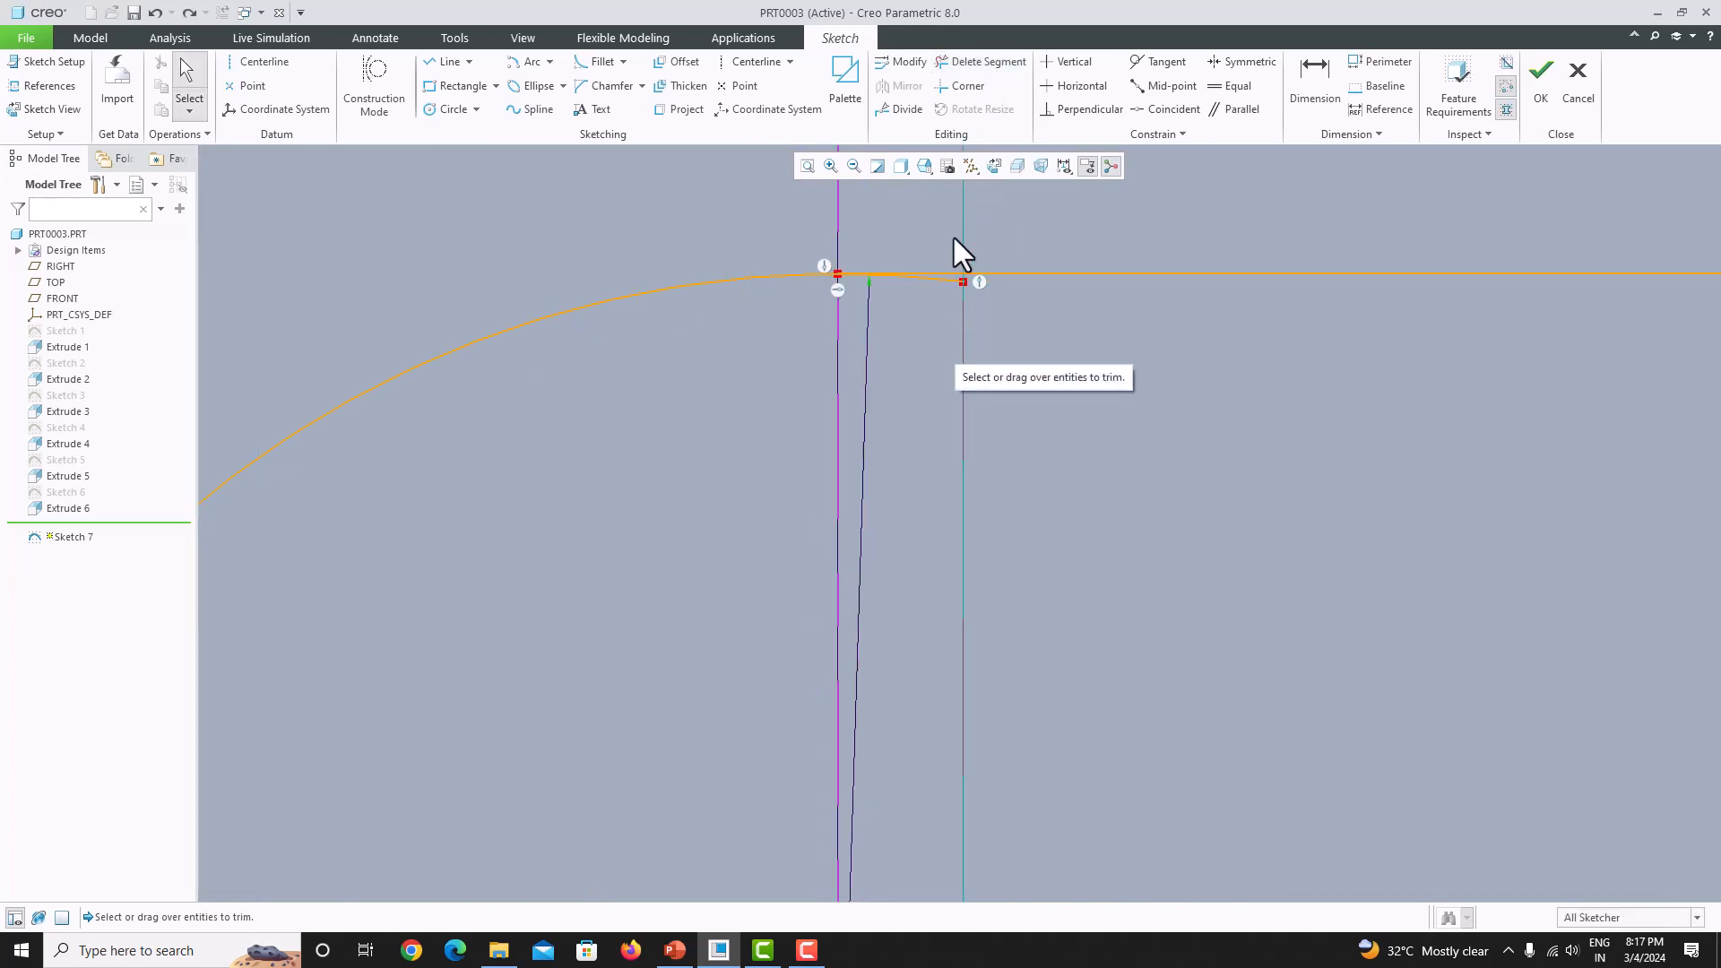
click(960, 59)
click(949, 281)
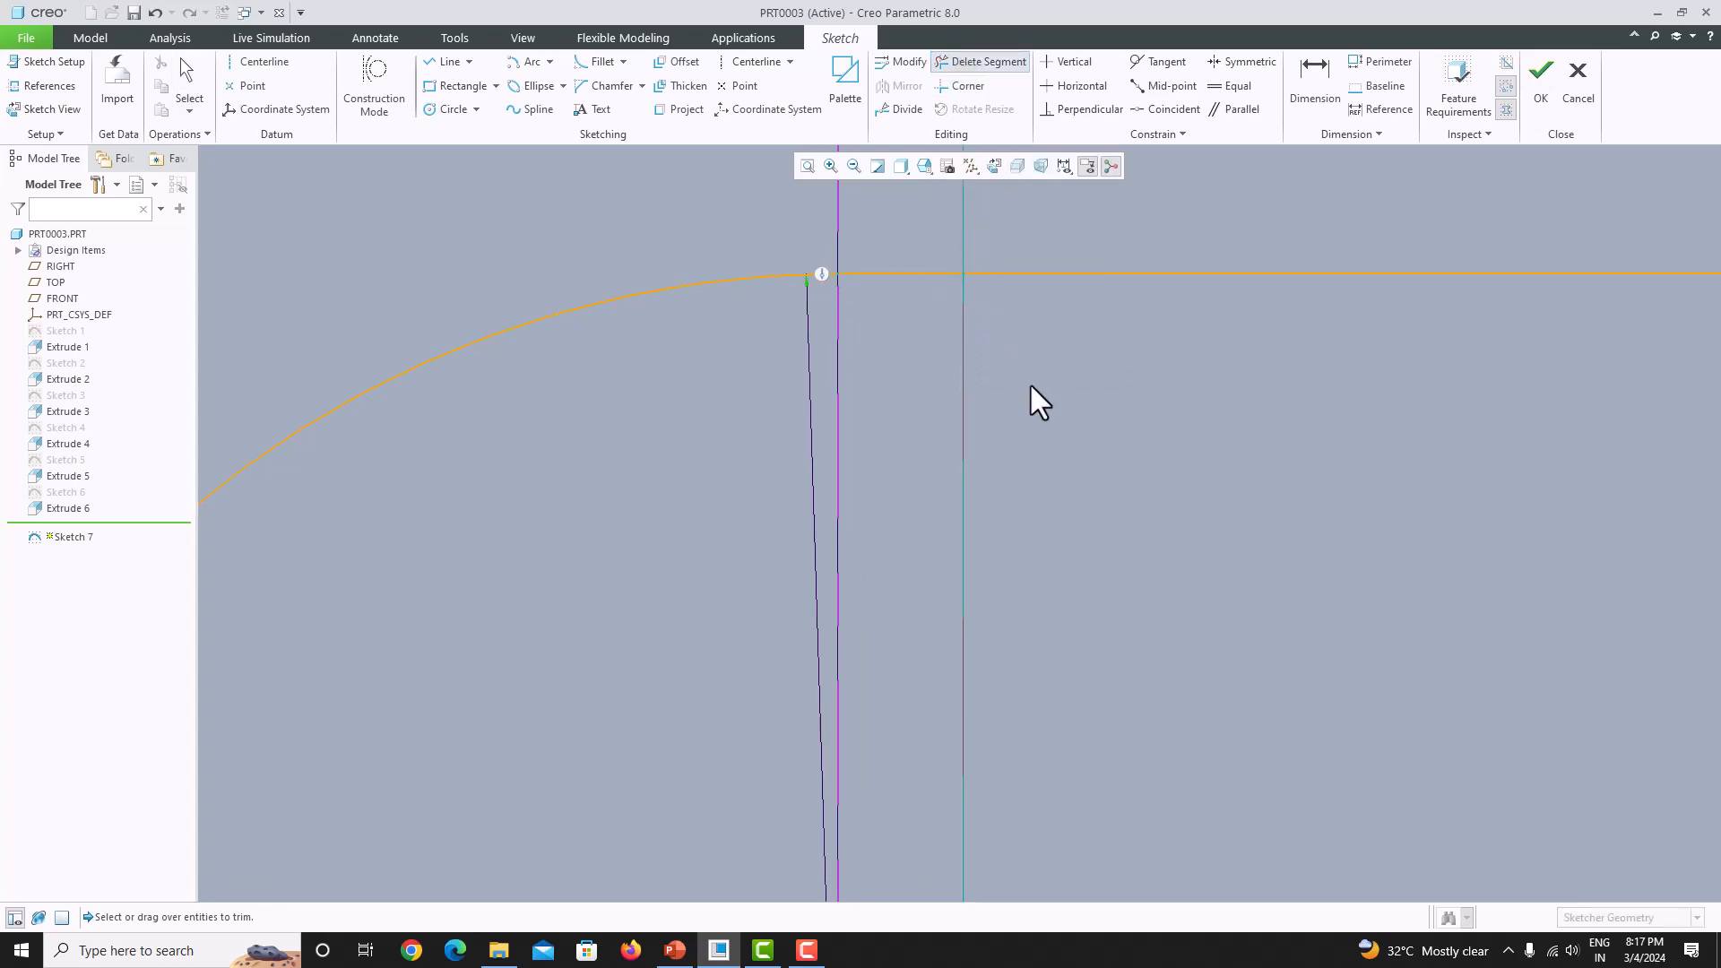
scroll(814, 423, up, 2)
middle_click(814, 423)
scroll(814, 439, up, 5)
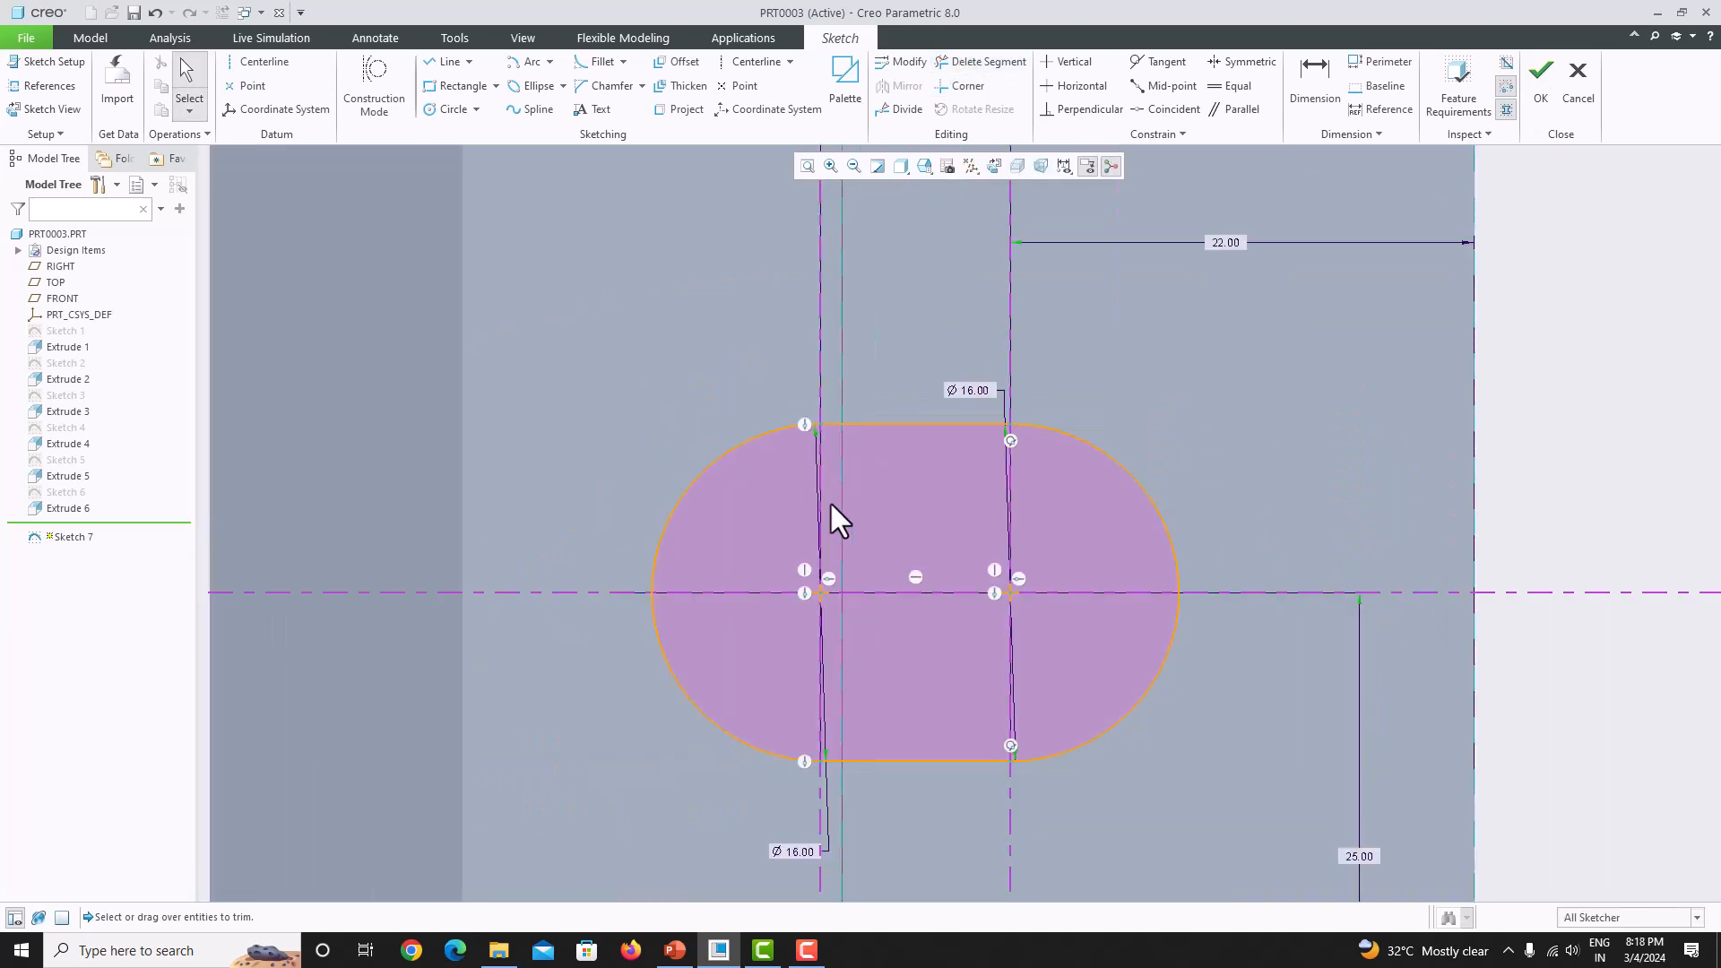
scroll(857, 600, up, 4)
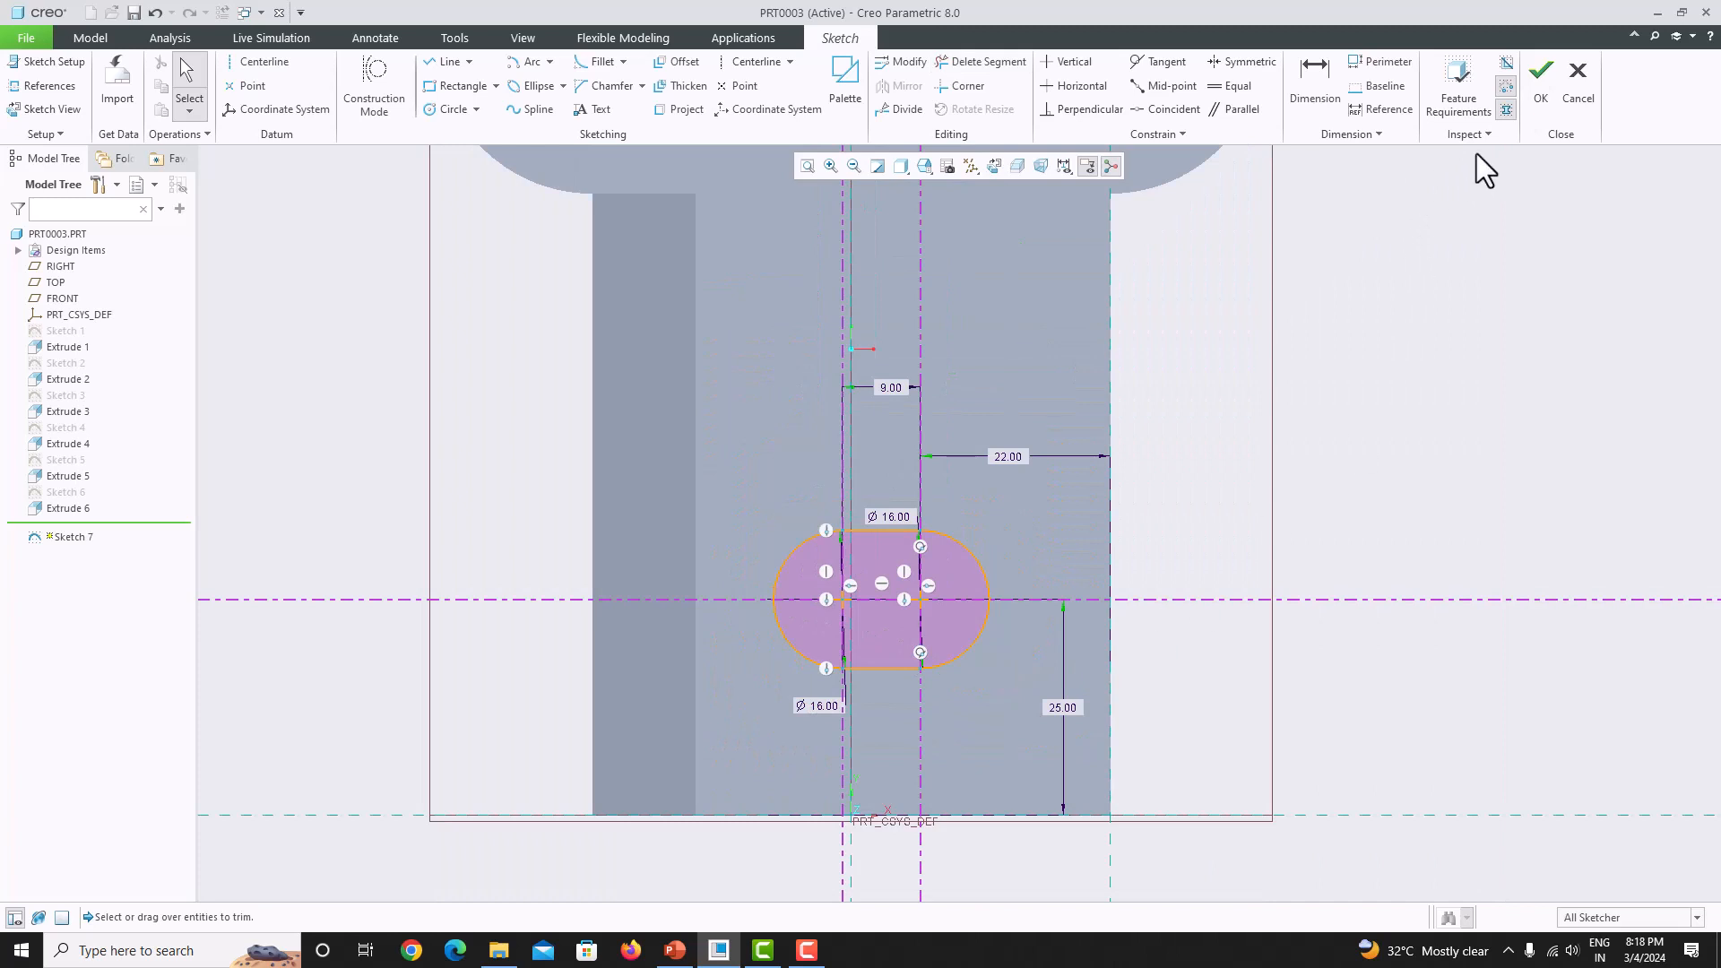
click(1535, 100)
- Extrude the slot sketch as a cut that removes material completely through the upright plate
click(555, 97)
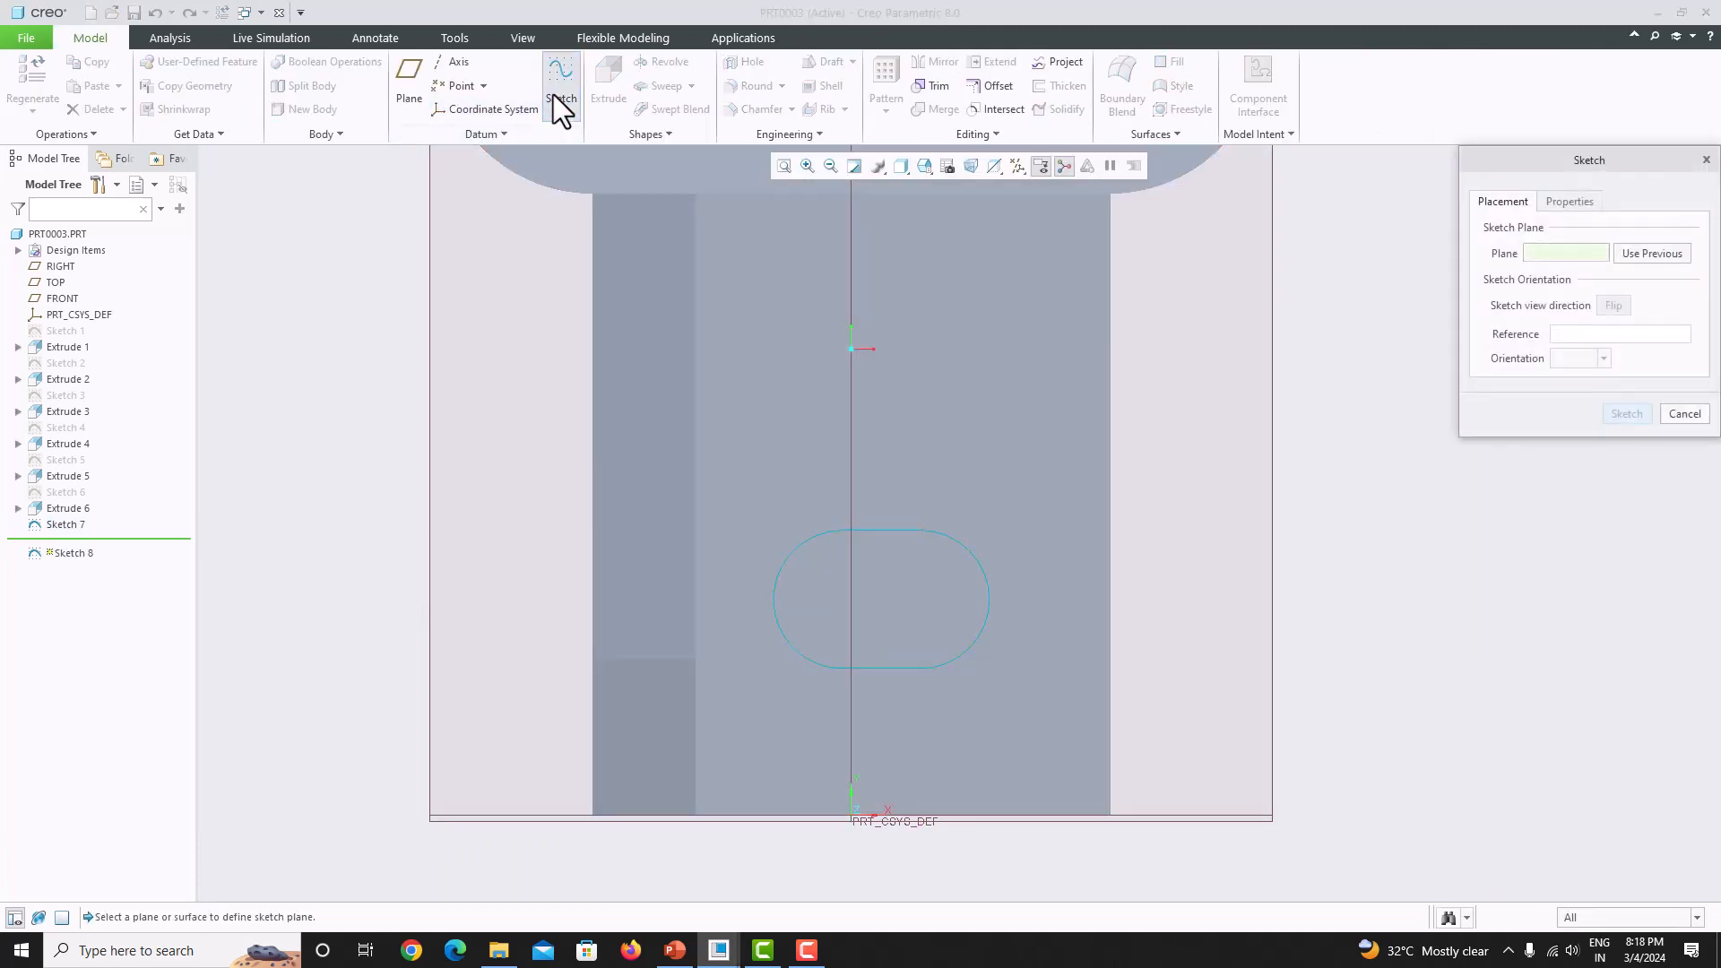
click(1684, 414)
click(608, 90)
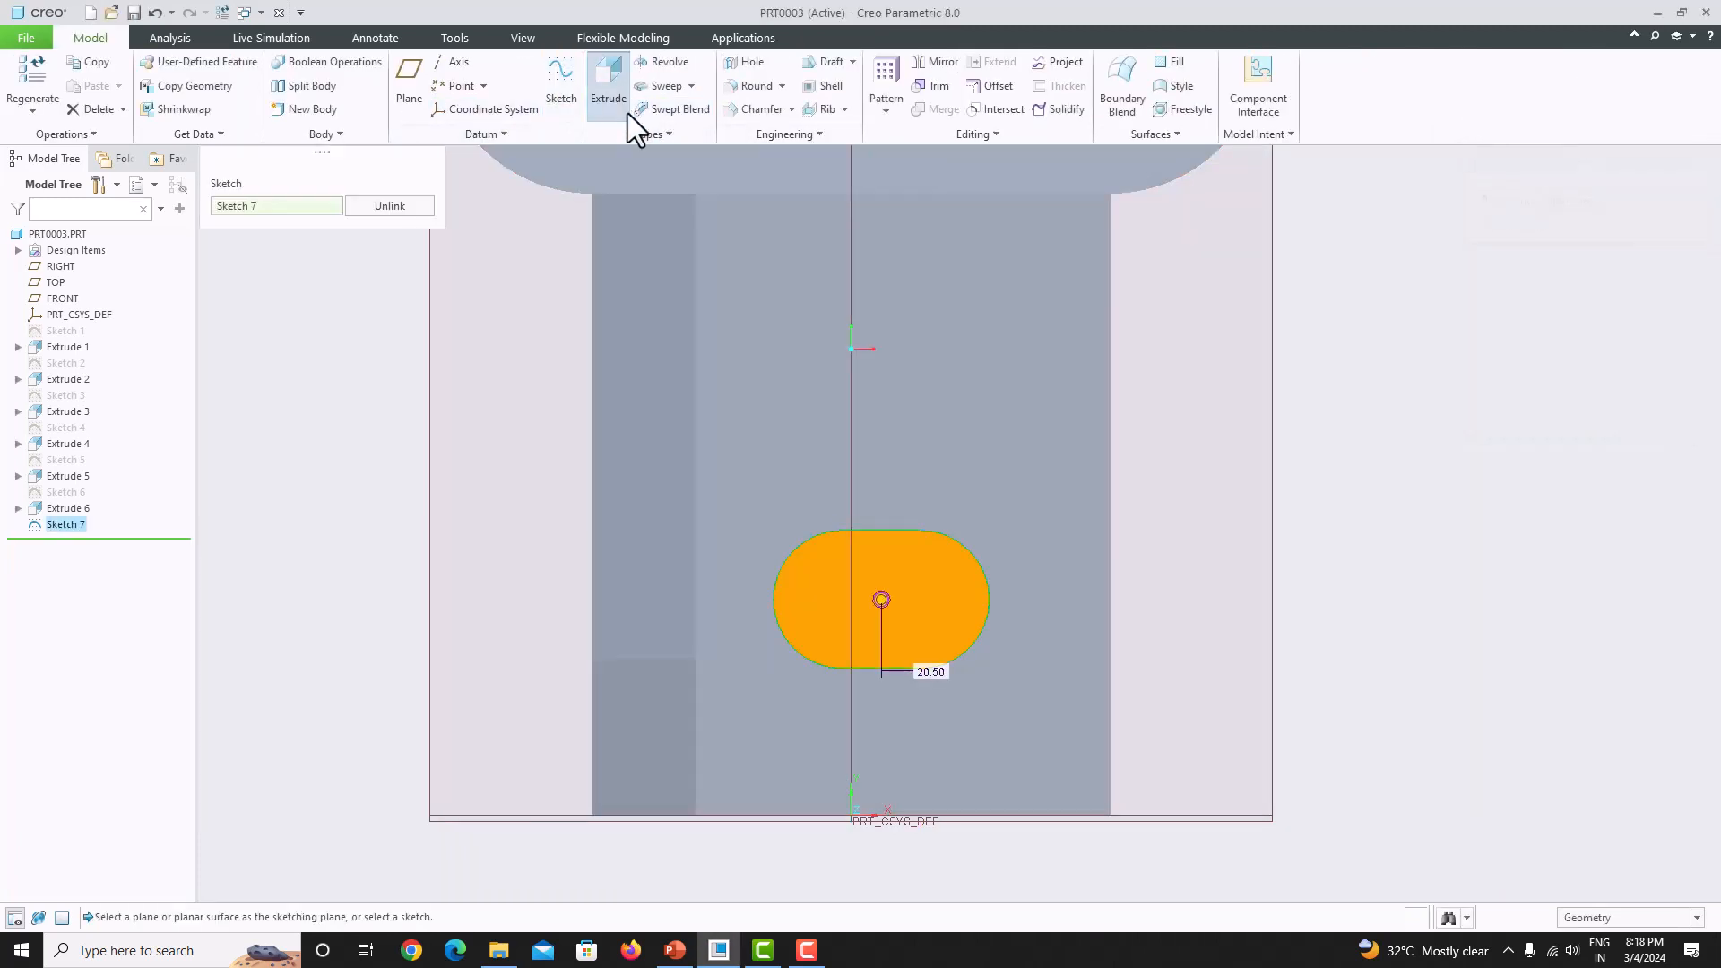
click(853, 607)
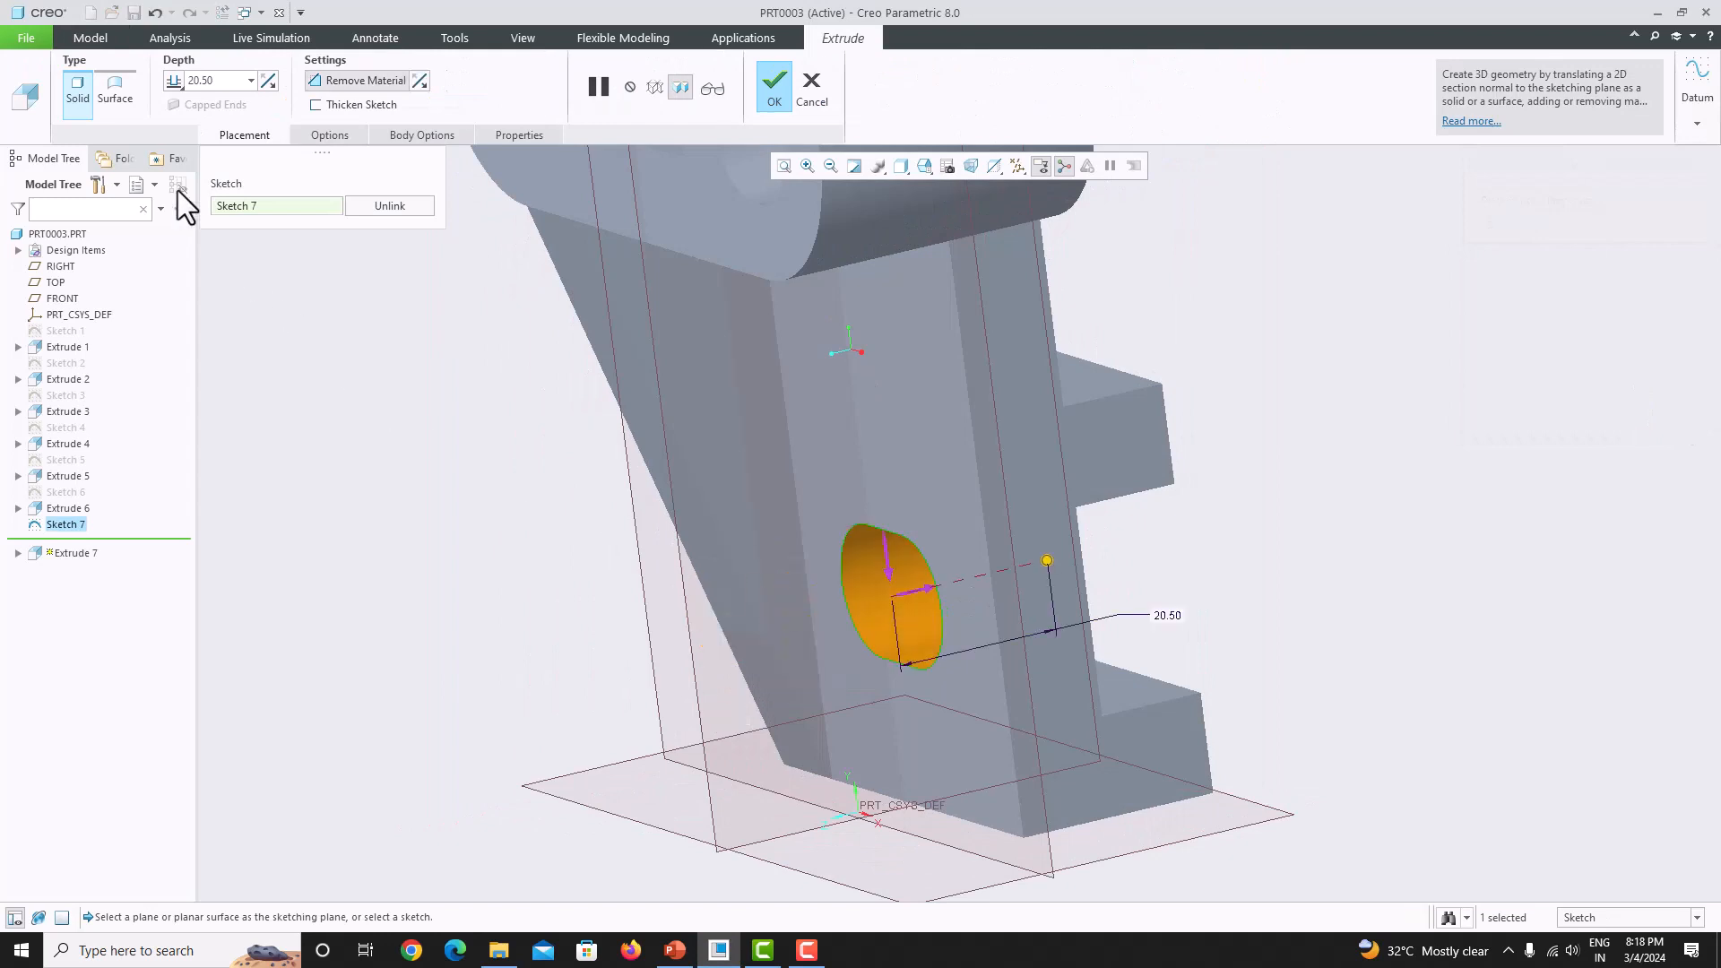
click(172, 79)
click(212, 142)
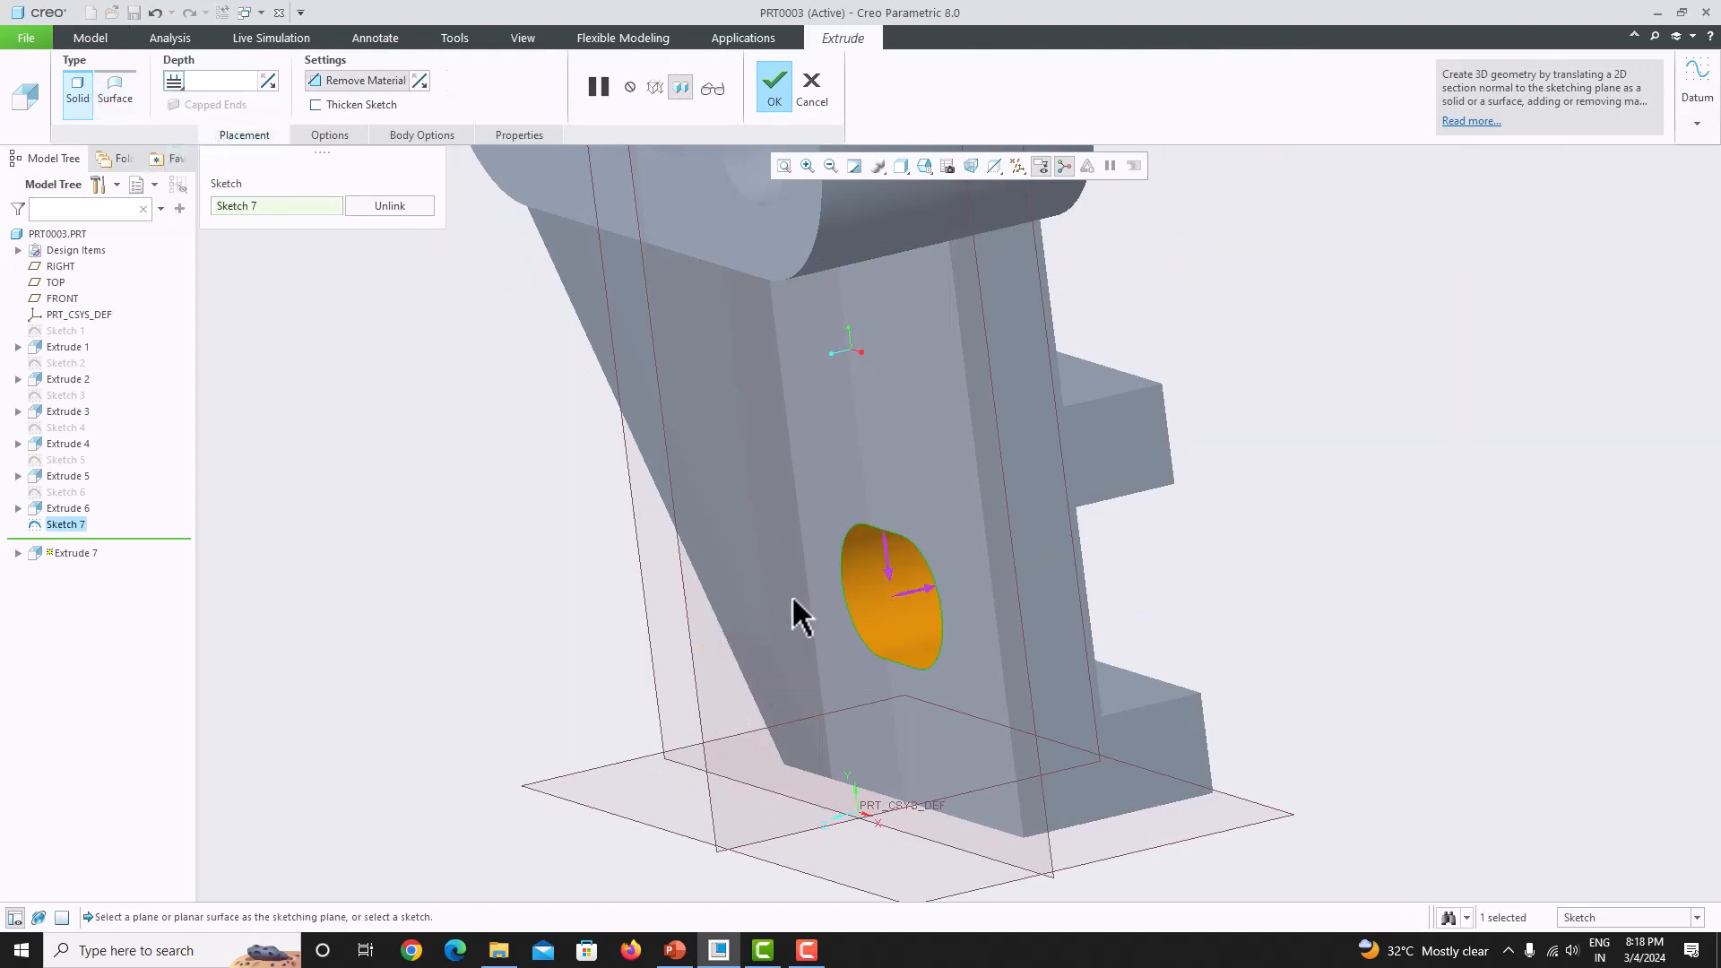
middle_drag(731, 576, 727, 628)
middle_click(933, 634)
middle_drag(941, 615, 977, 708)
- Check the inner corners in the PowerPoint drawing and select the two side edges of the recess floor for a Round in Creo
click(675, 951)
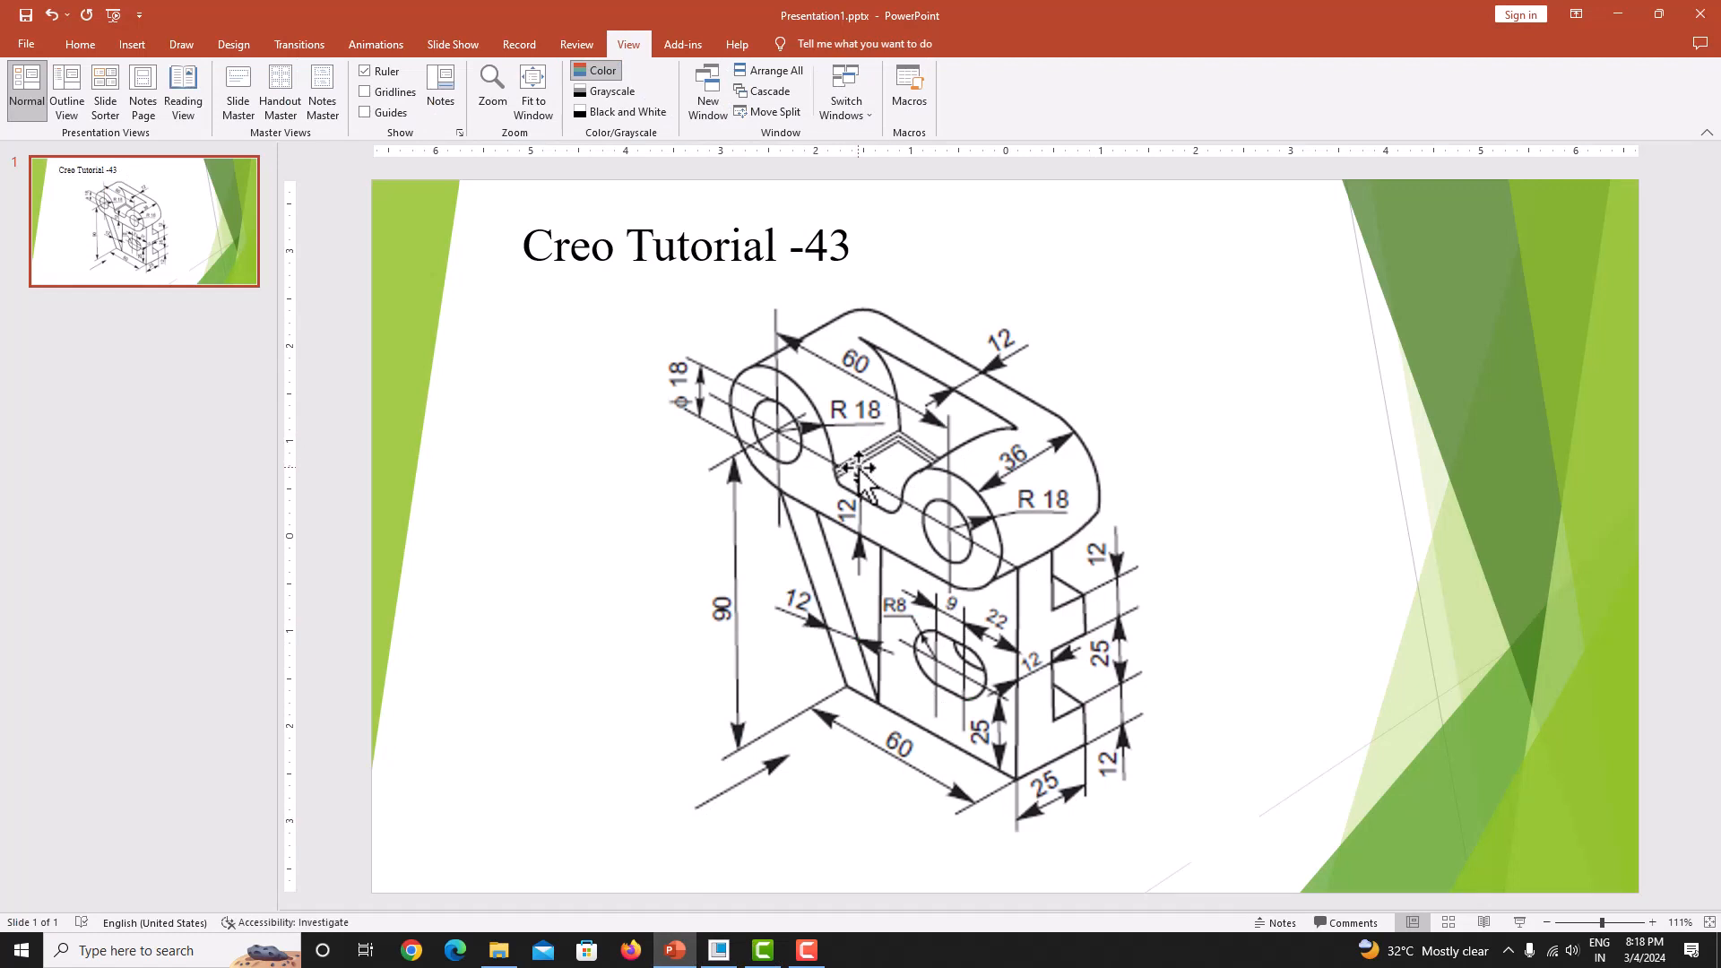
click(718, 950)
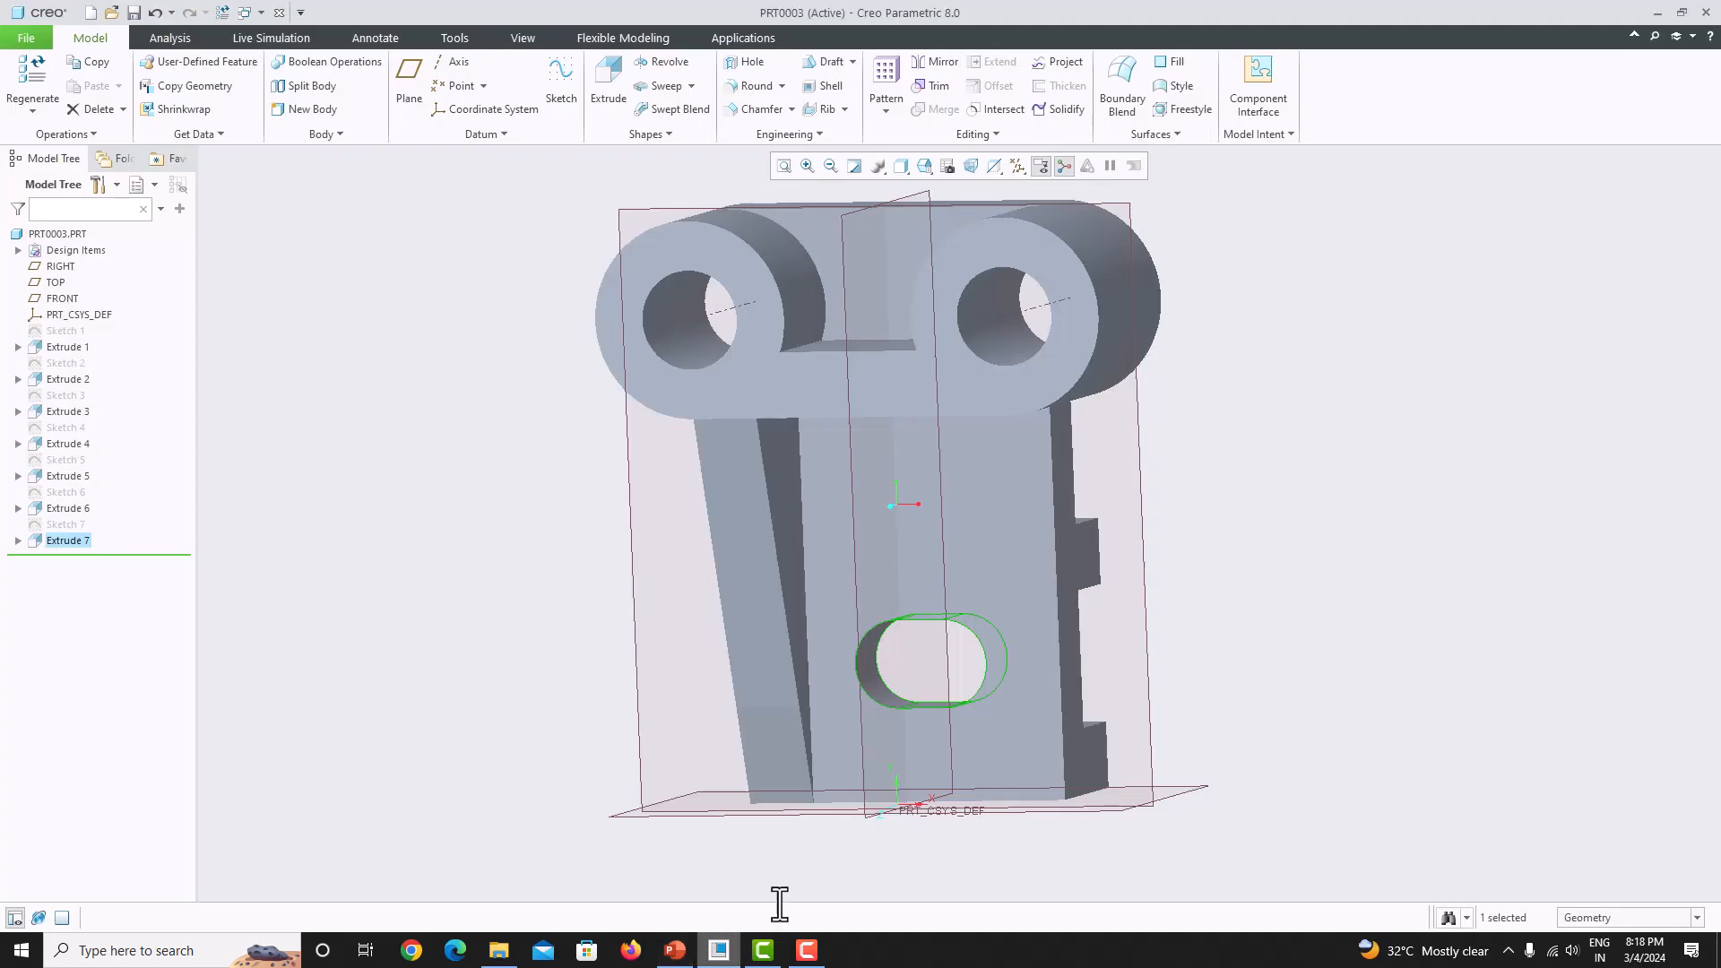
middle_drag(890, 403, 552, 175)
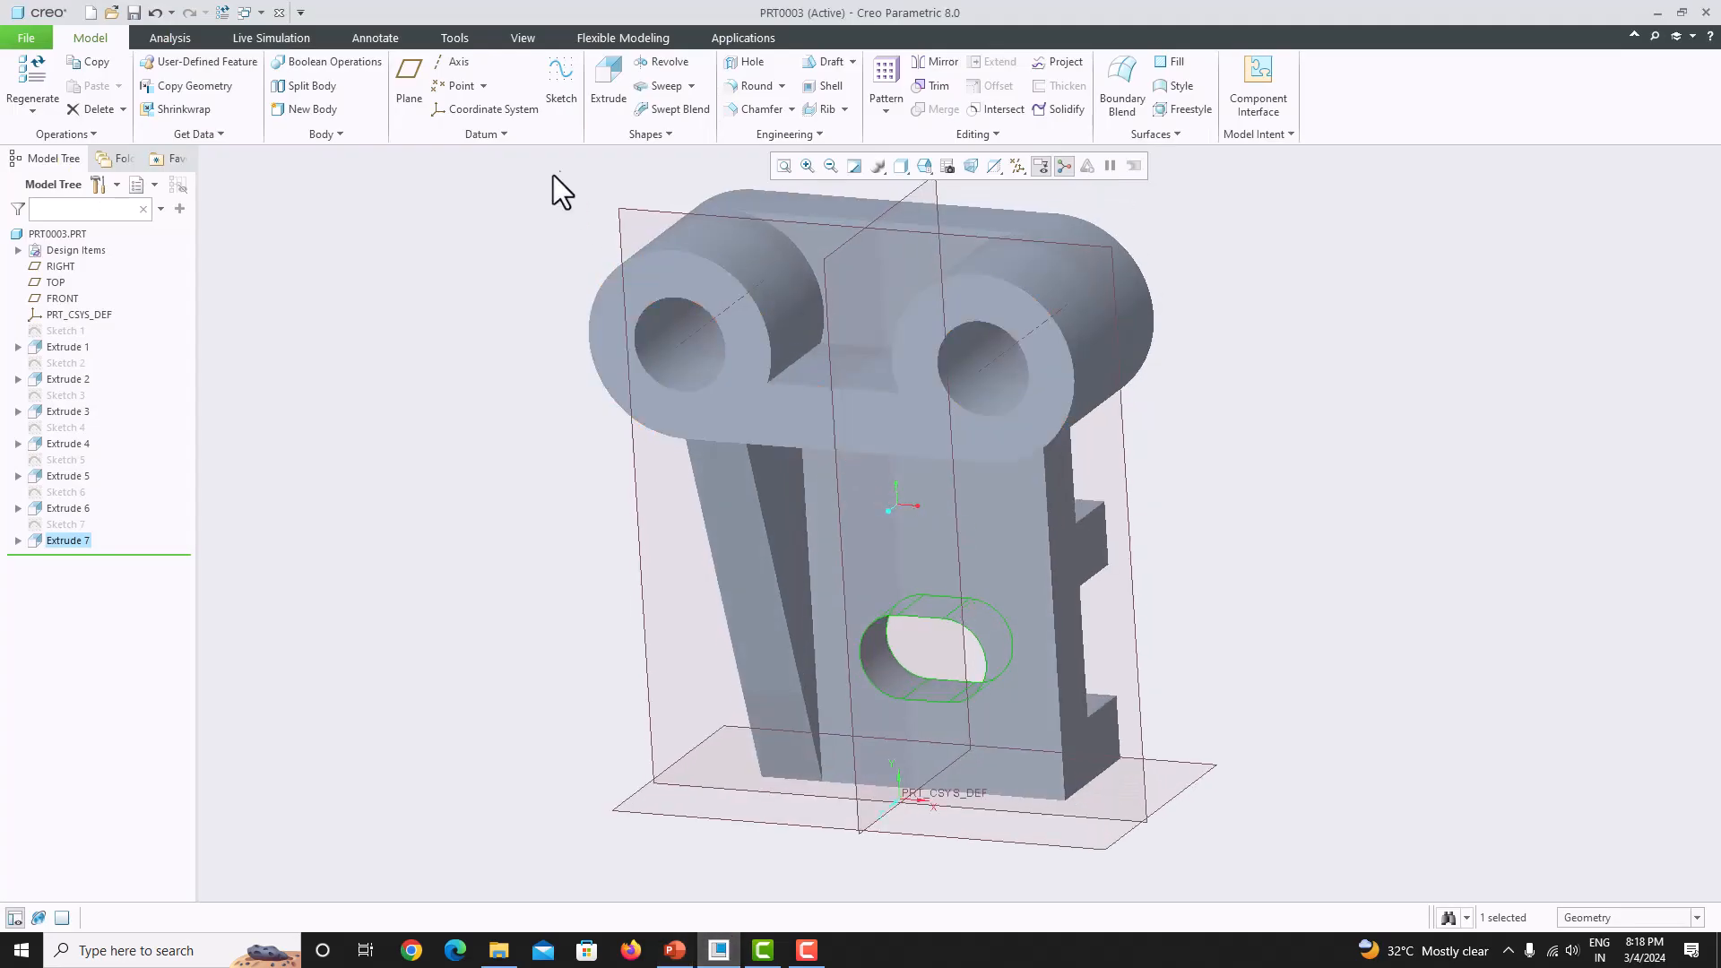
click(749, 89)
click(814, 349)
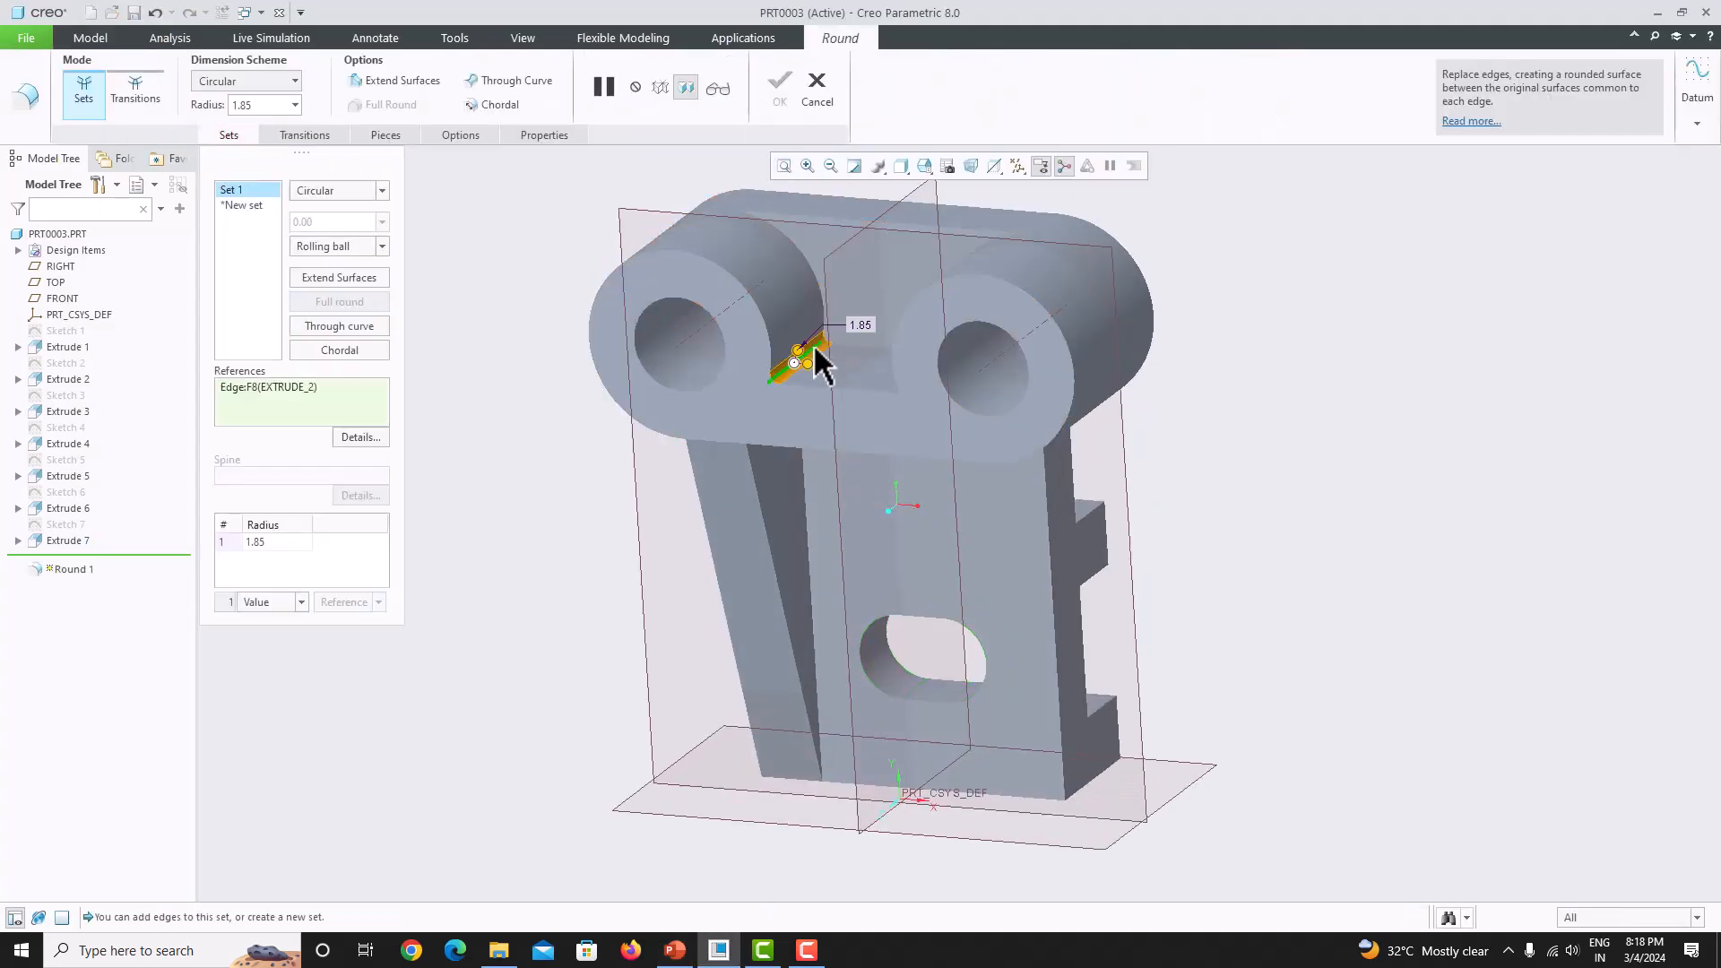
middle_drag(837, 373, 960, 373)
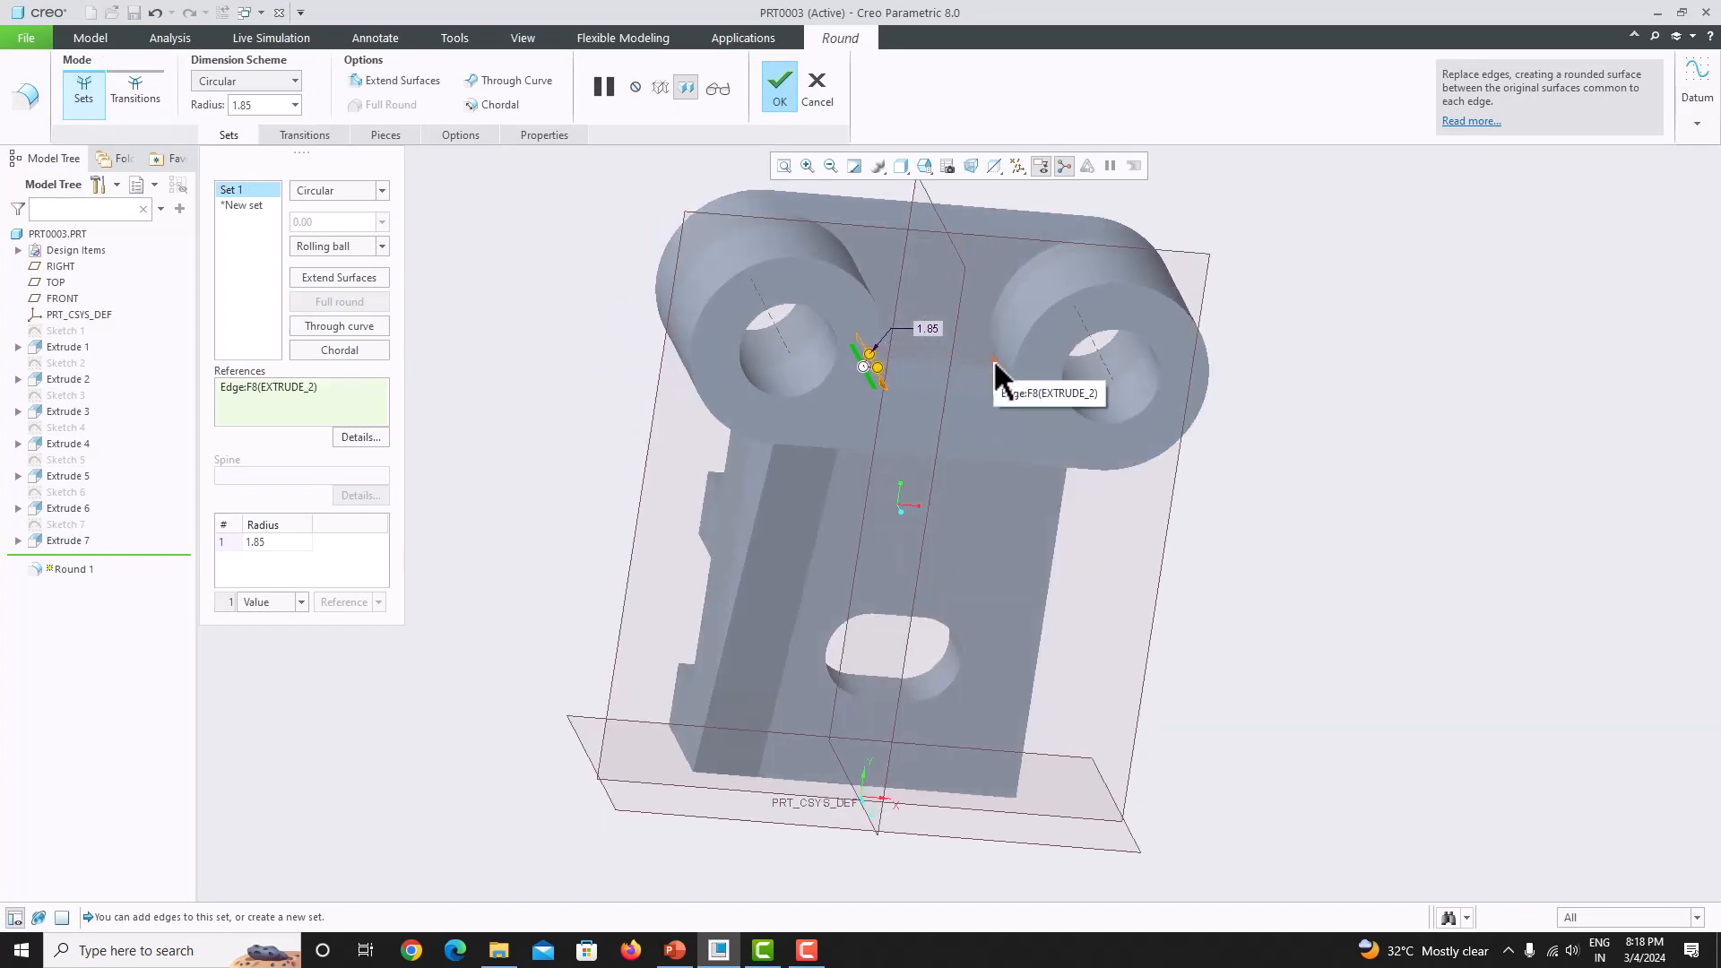
ctrl+click(993, 359)
- Set the round's radius to 3 mm, compare it with the PowerPoint drawing, and accept the round in Creo
middle_drag(926, 569, 865, 565)
click(267, 105)
text(3)
key(Return)
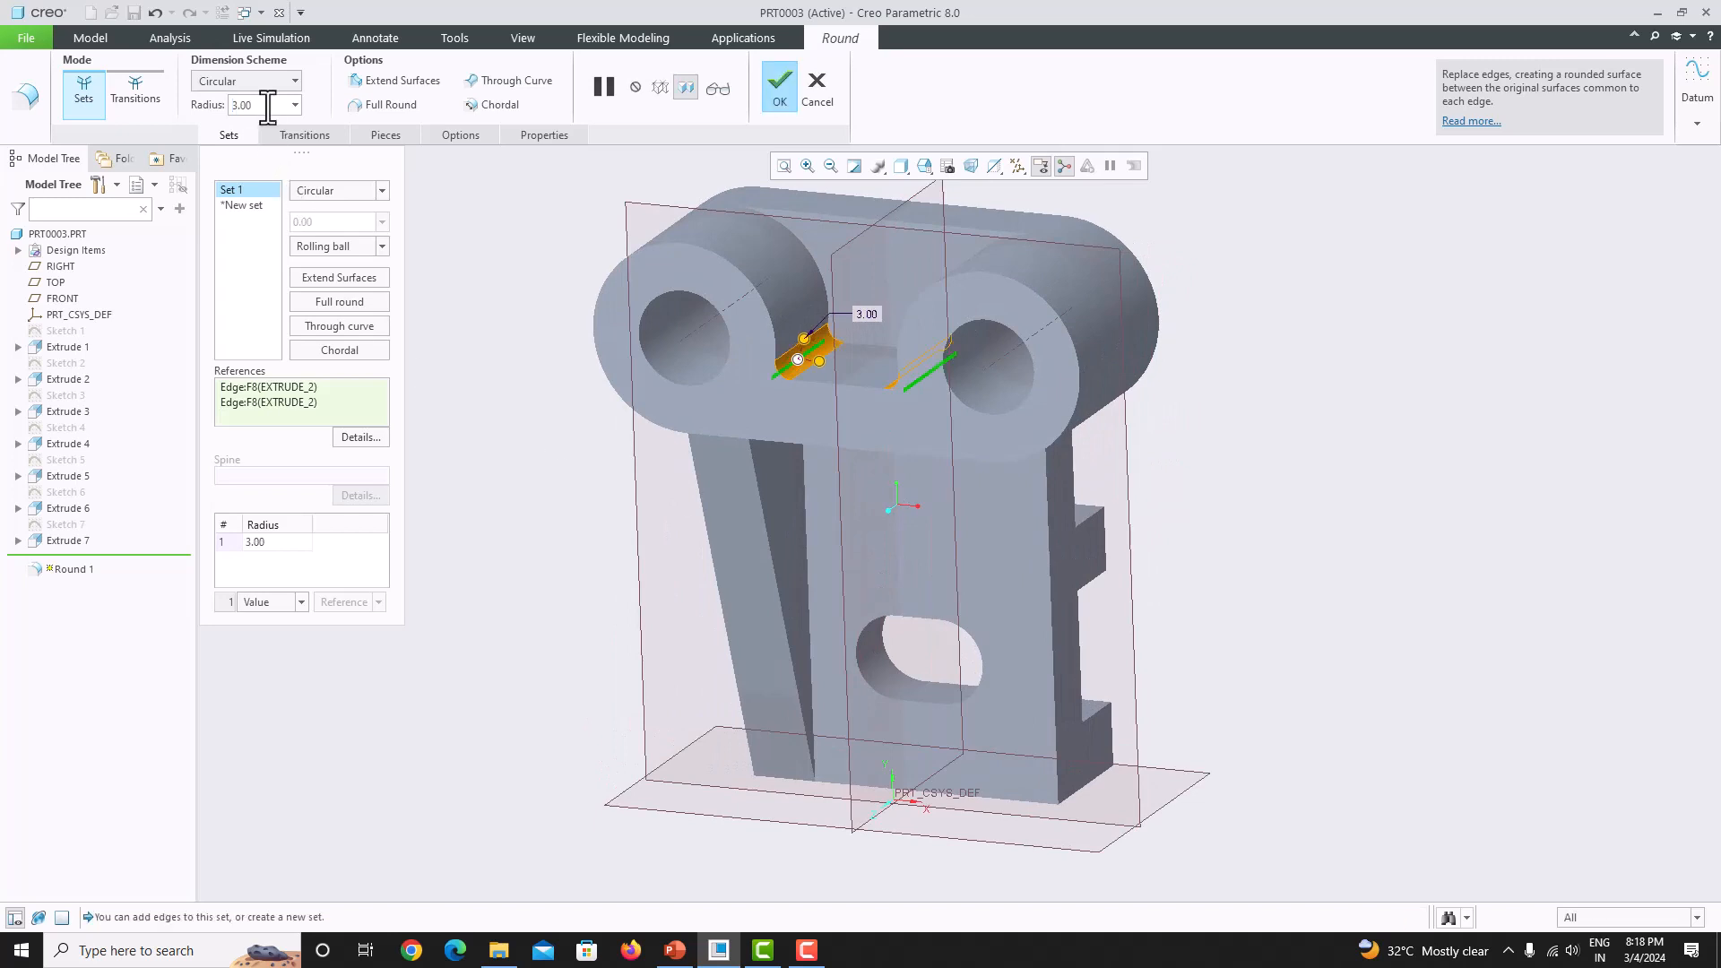
click(685, 949)
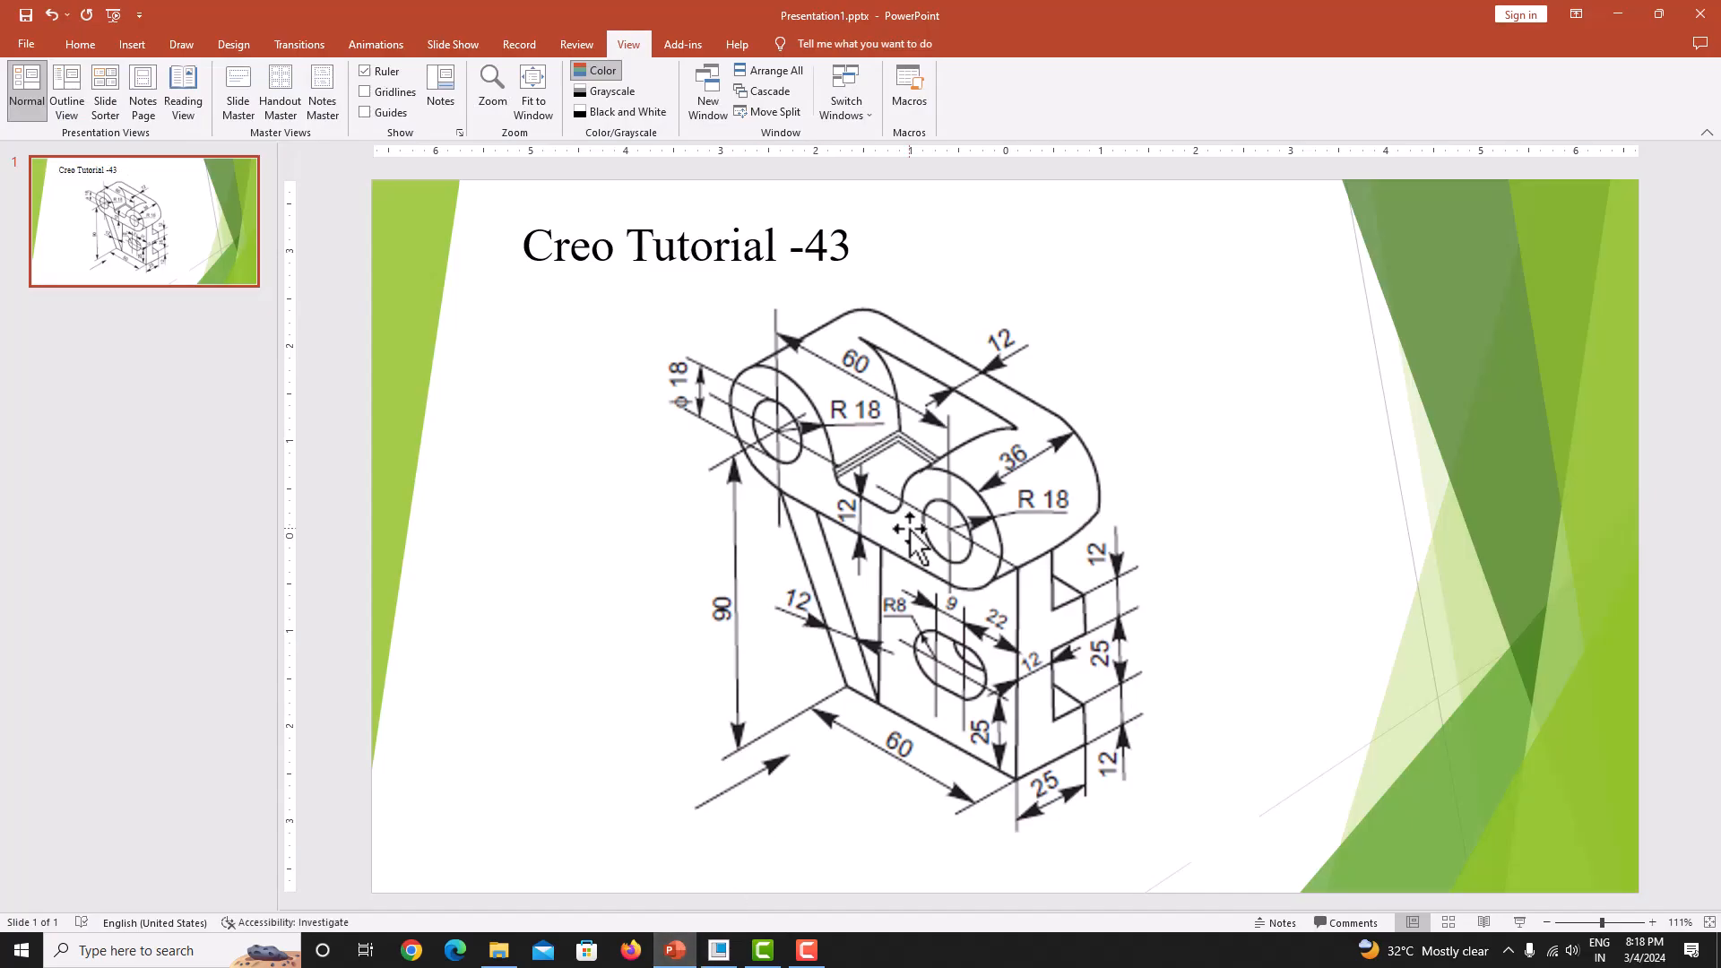
click(718, 948)
middle_click(822, 356)
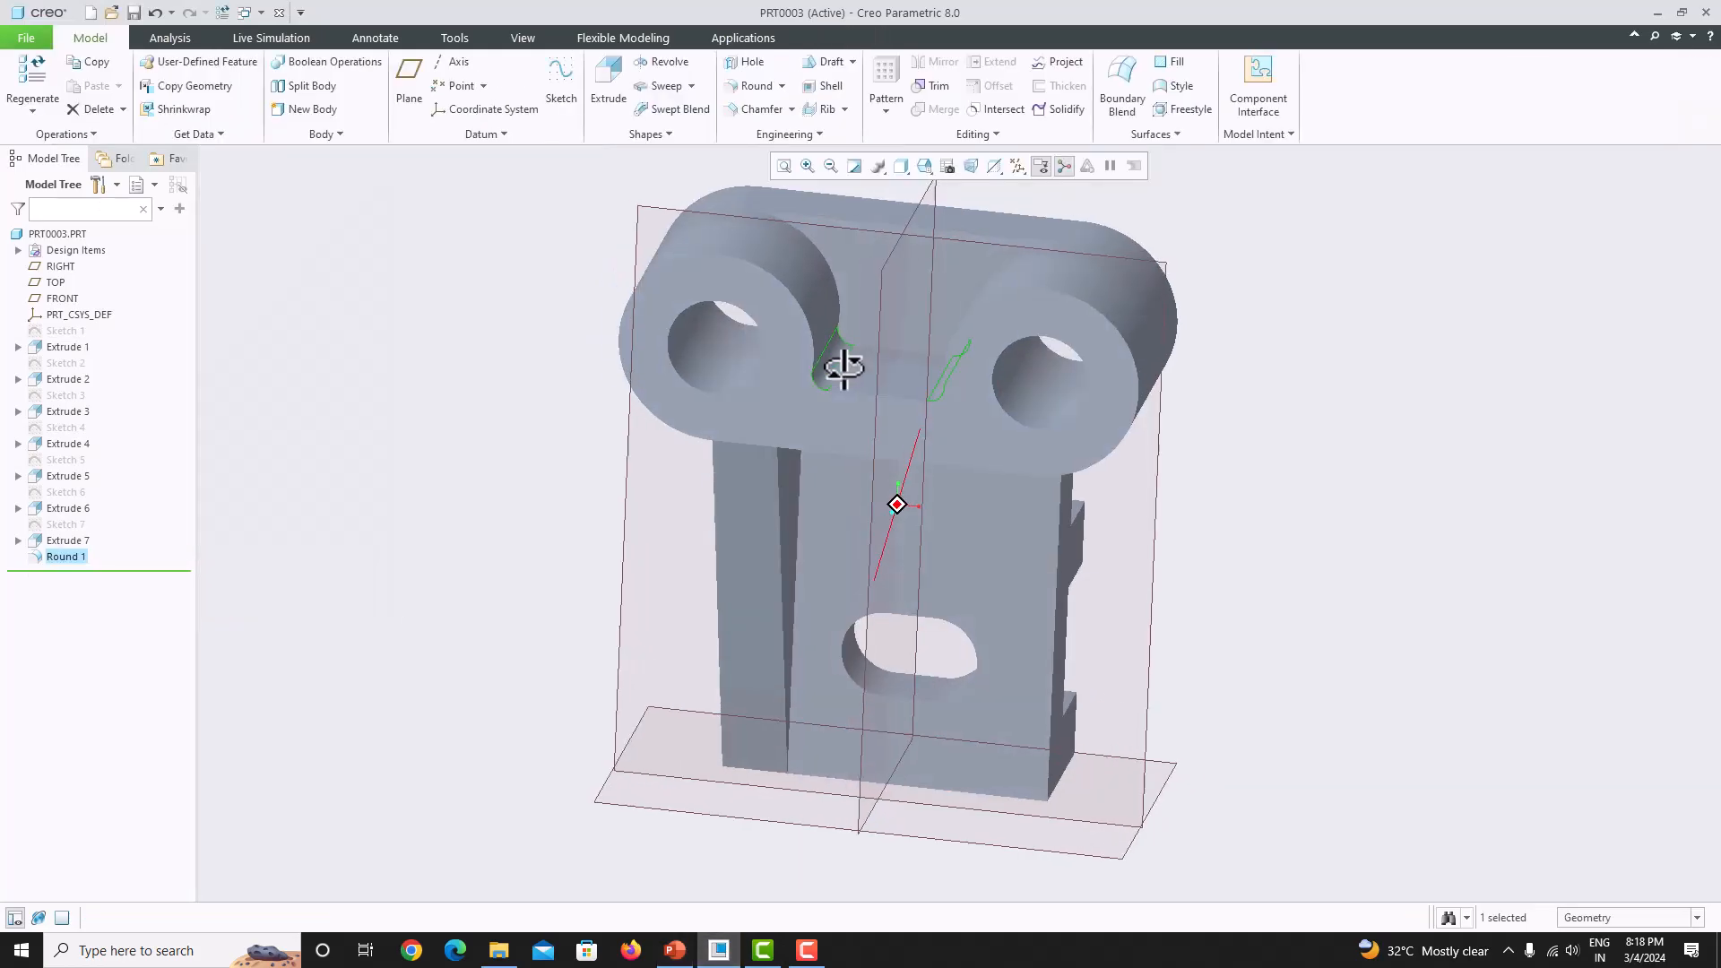
click(753, 86)
click(871, 351)
scroll(856, 403, down, 3)
scroll(853, 347, up, 5)
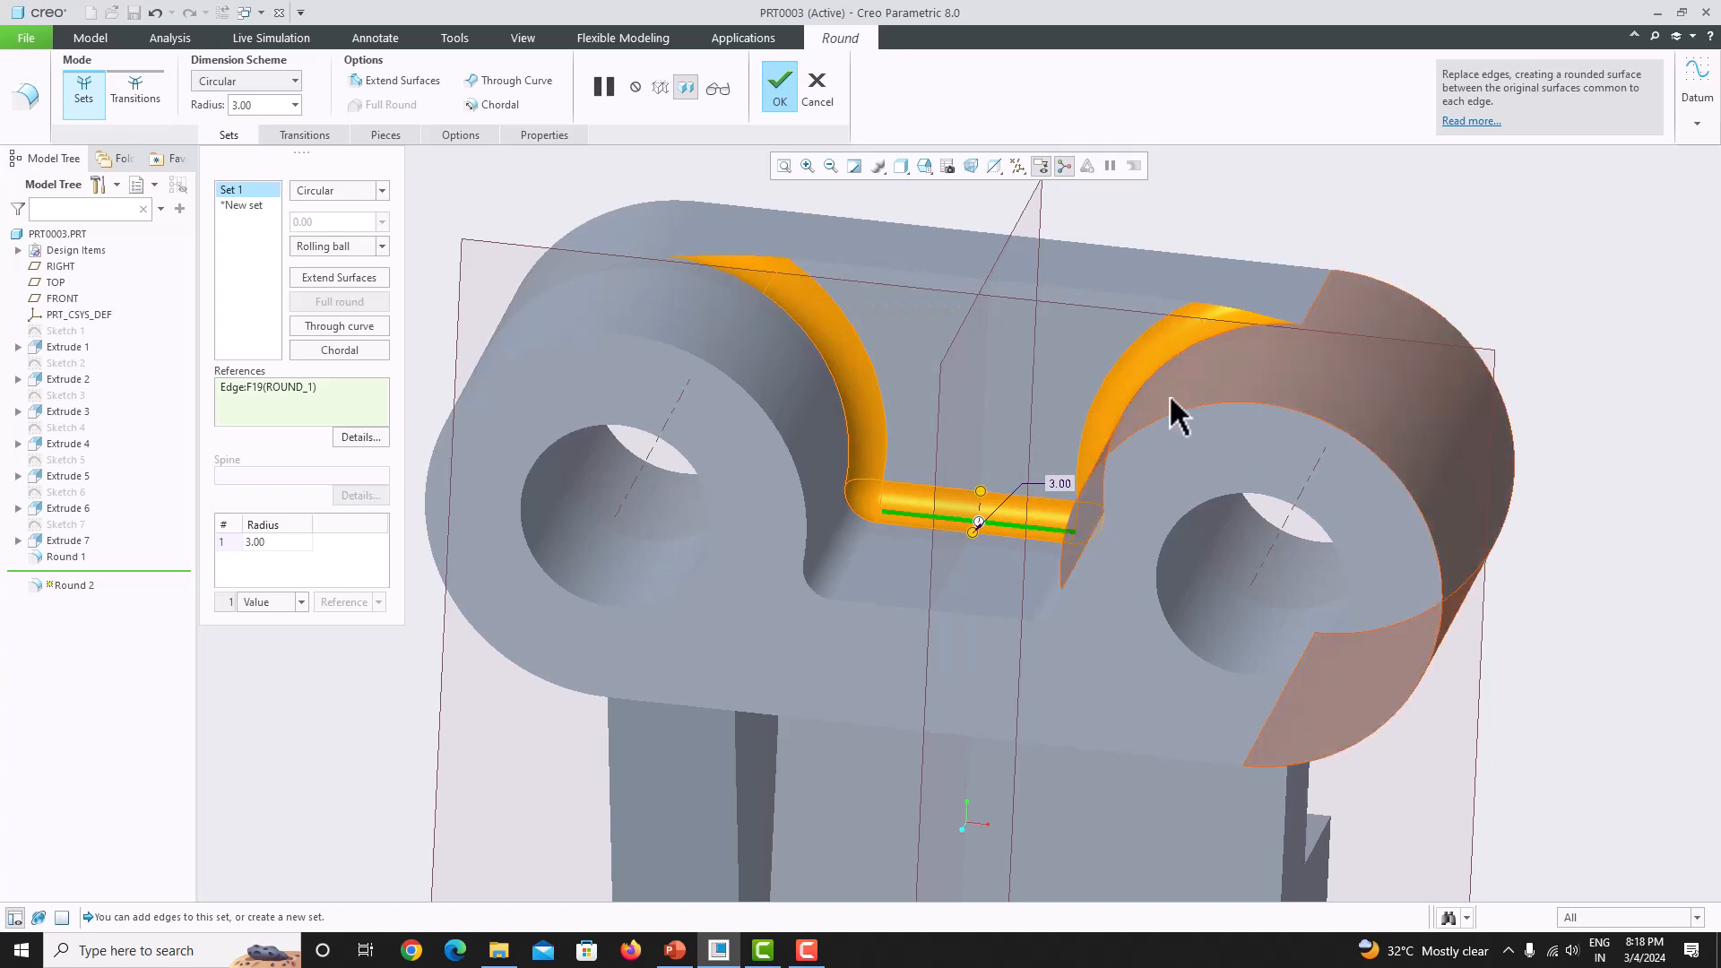
click(817, 92)
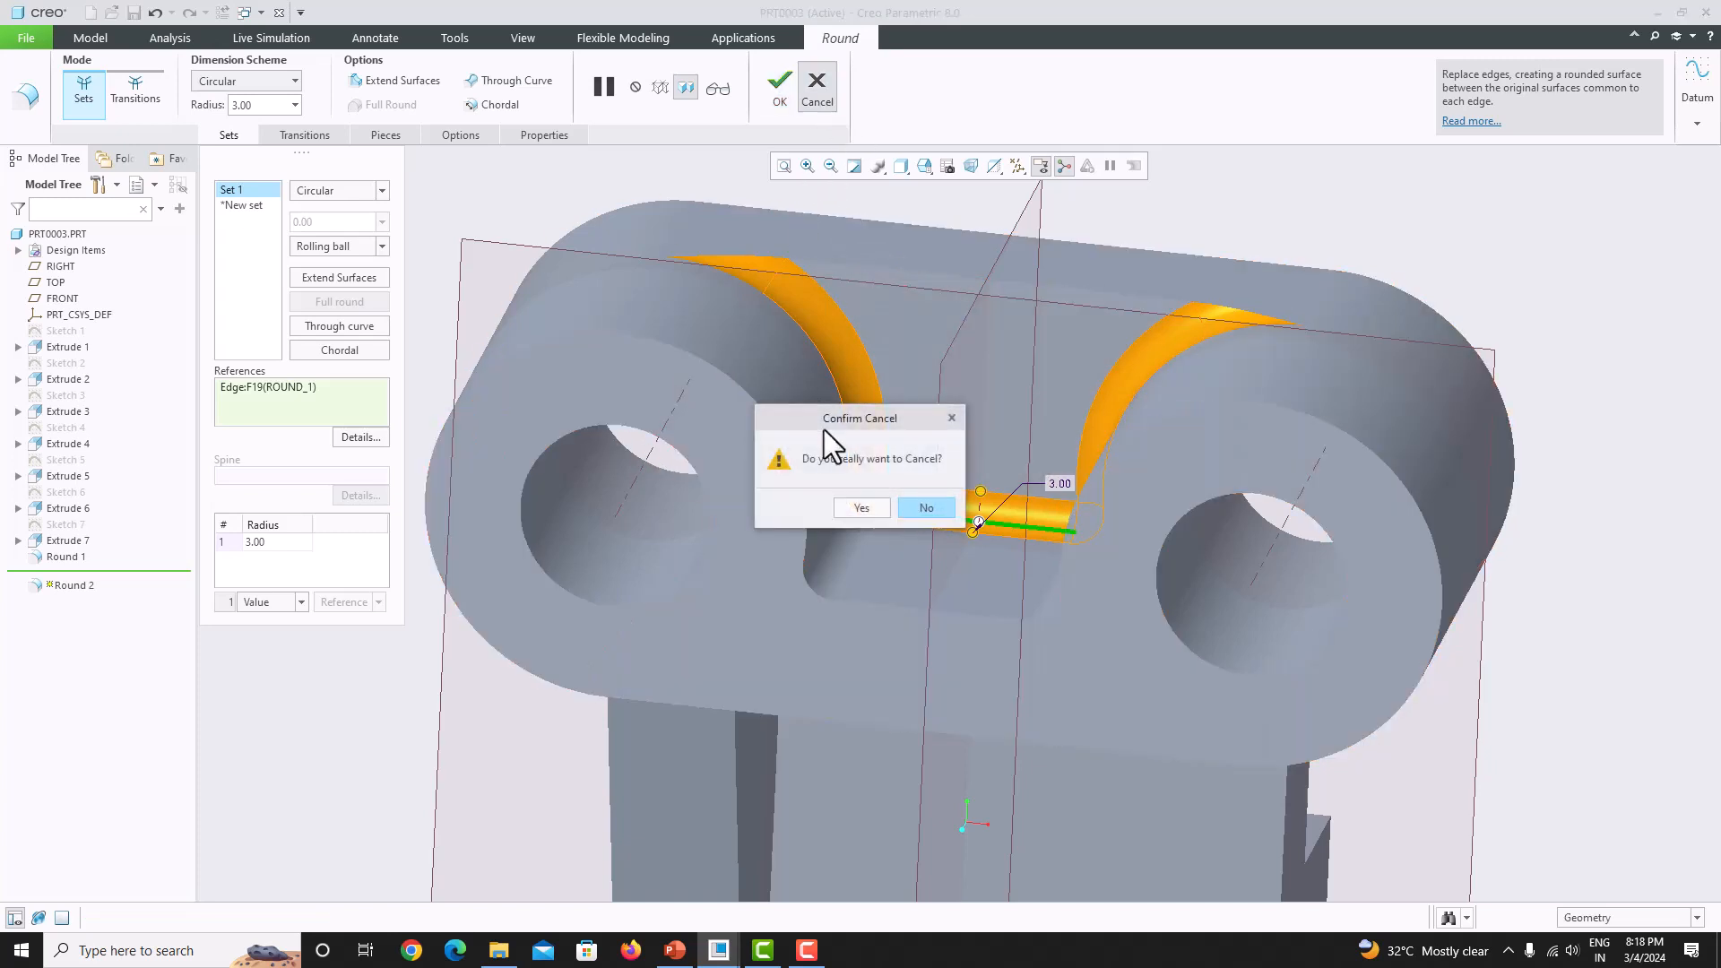
click(860, 509)
- Edit the existing round to include the recess floor's back edge and set its radius to 4 mm
double_click(89, 559)
click(108, 474)
ctrl+click(990, 519)
middle_drag(990, 519, 670, 432)
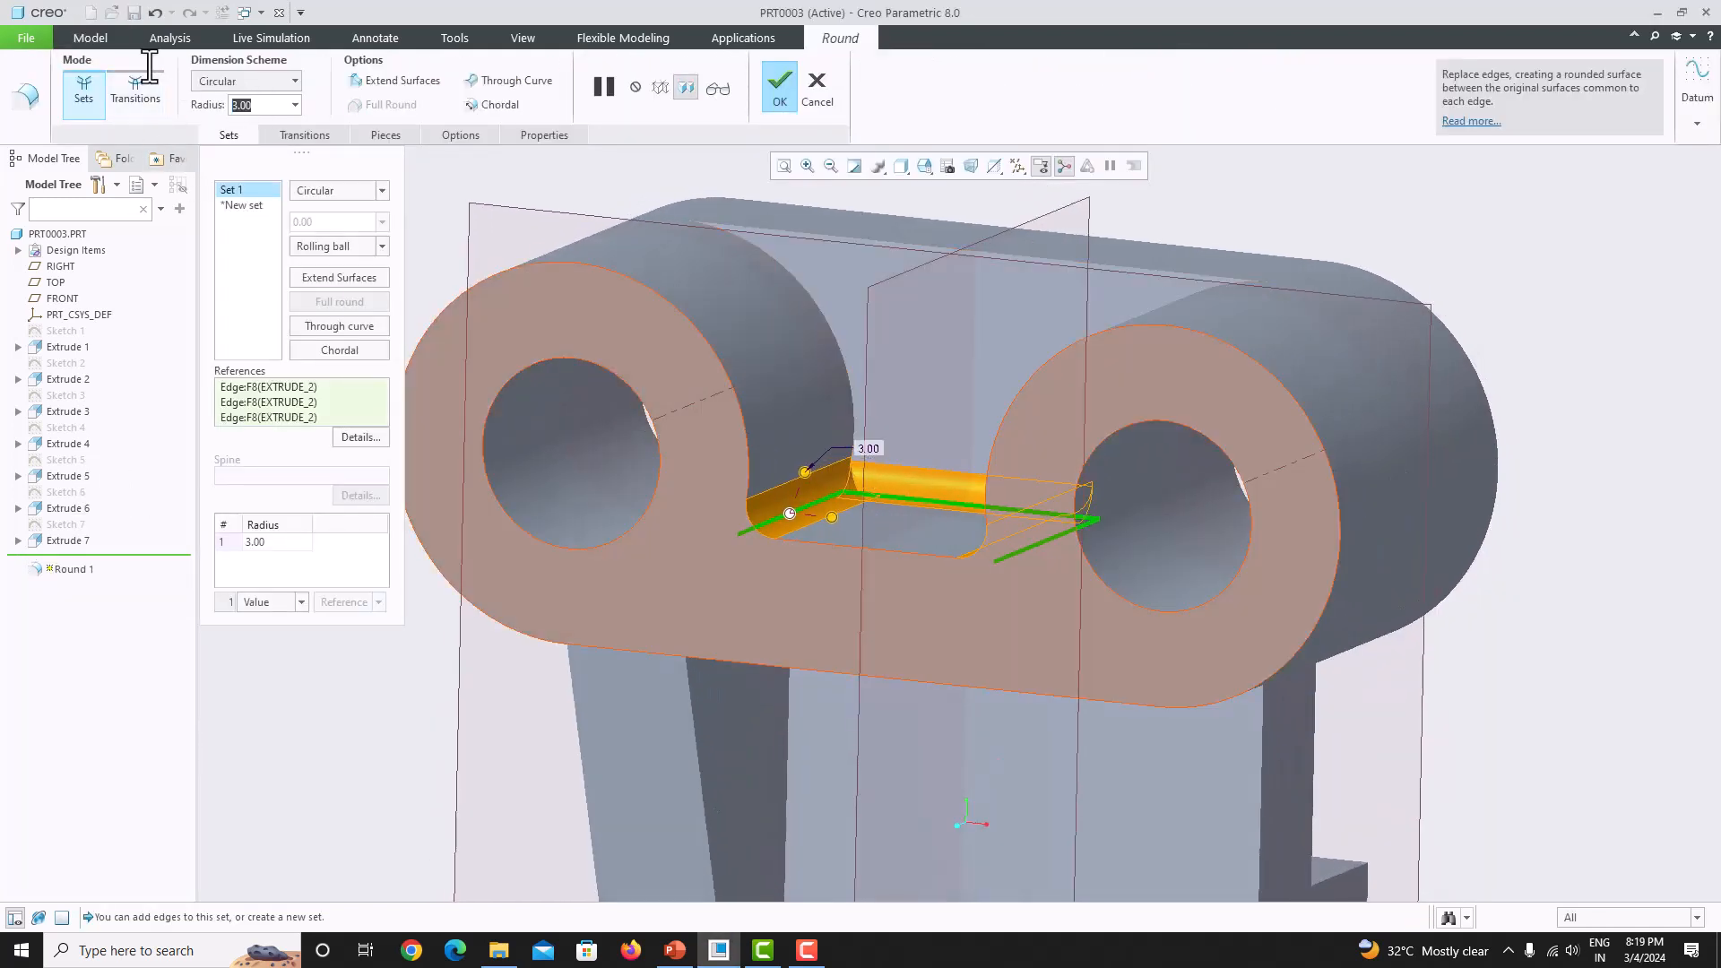
text(4)
key(Return)
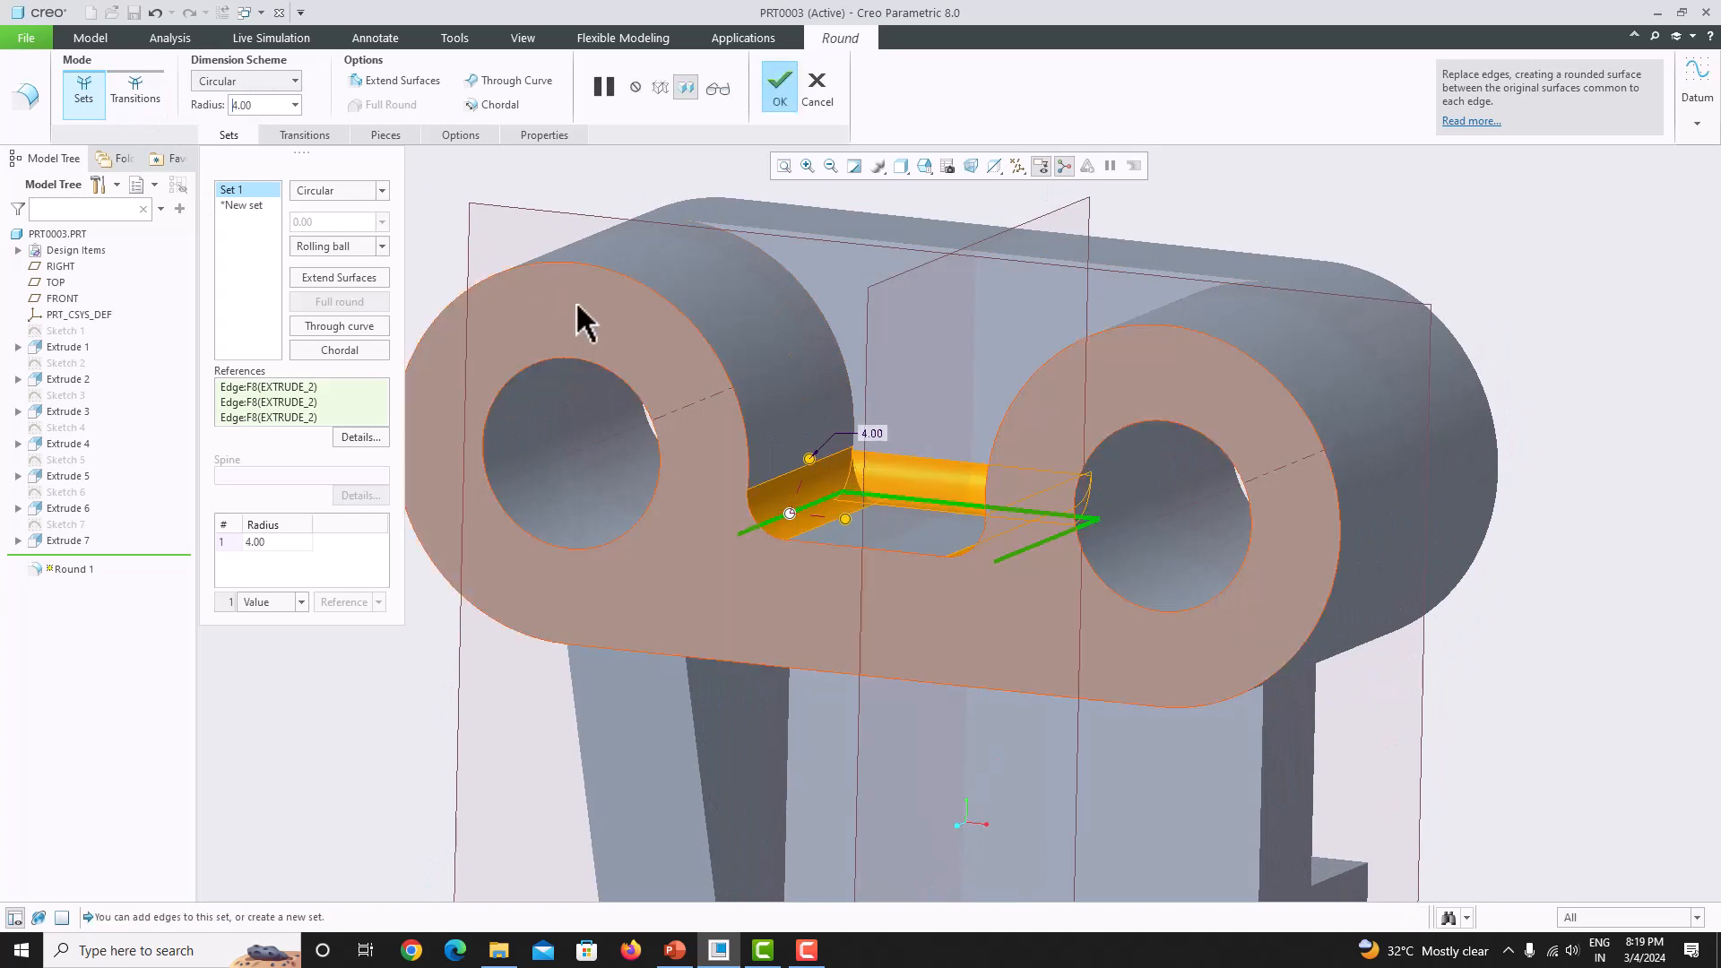
key(ctrl+d)
middle_click(654, 328)
- Hide the datum planes in the model view
middle_drag(1331, 289, 1291, 276)
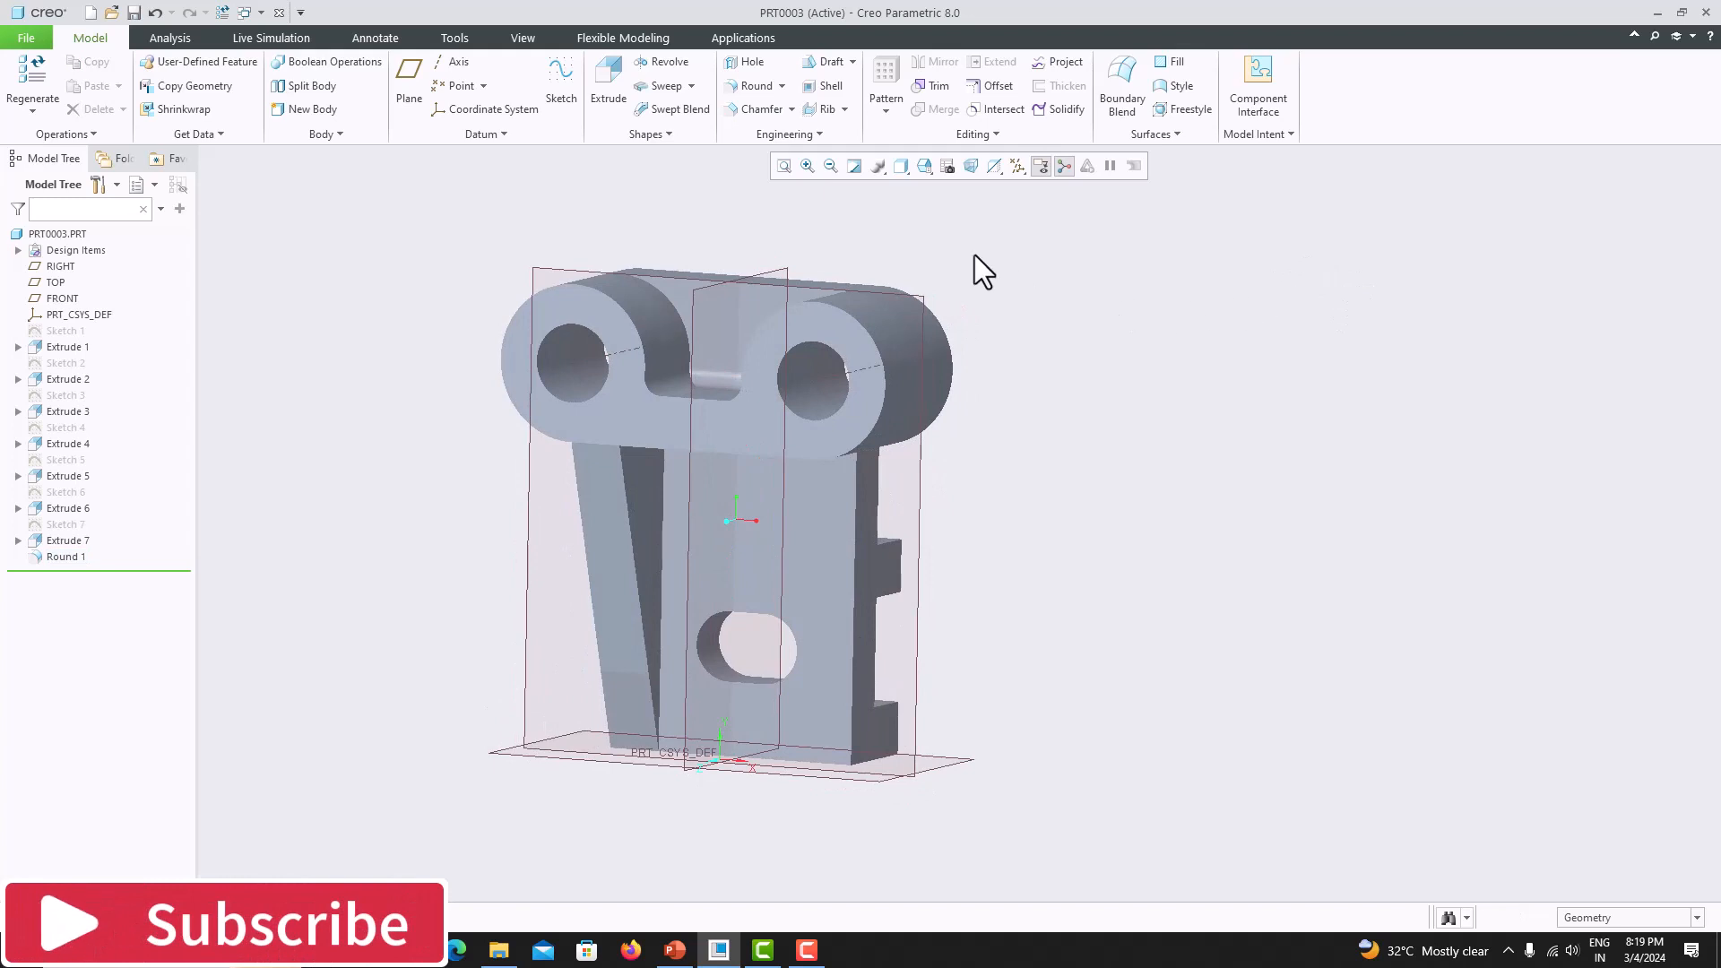
click(1017, 167)
click(1016, 187)
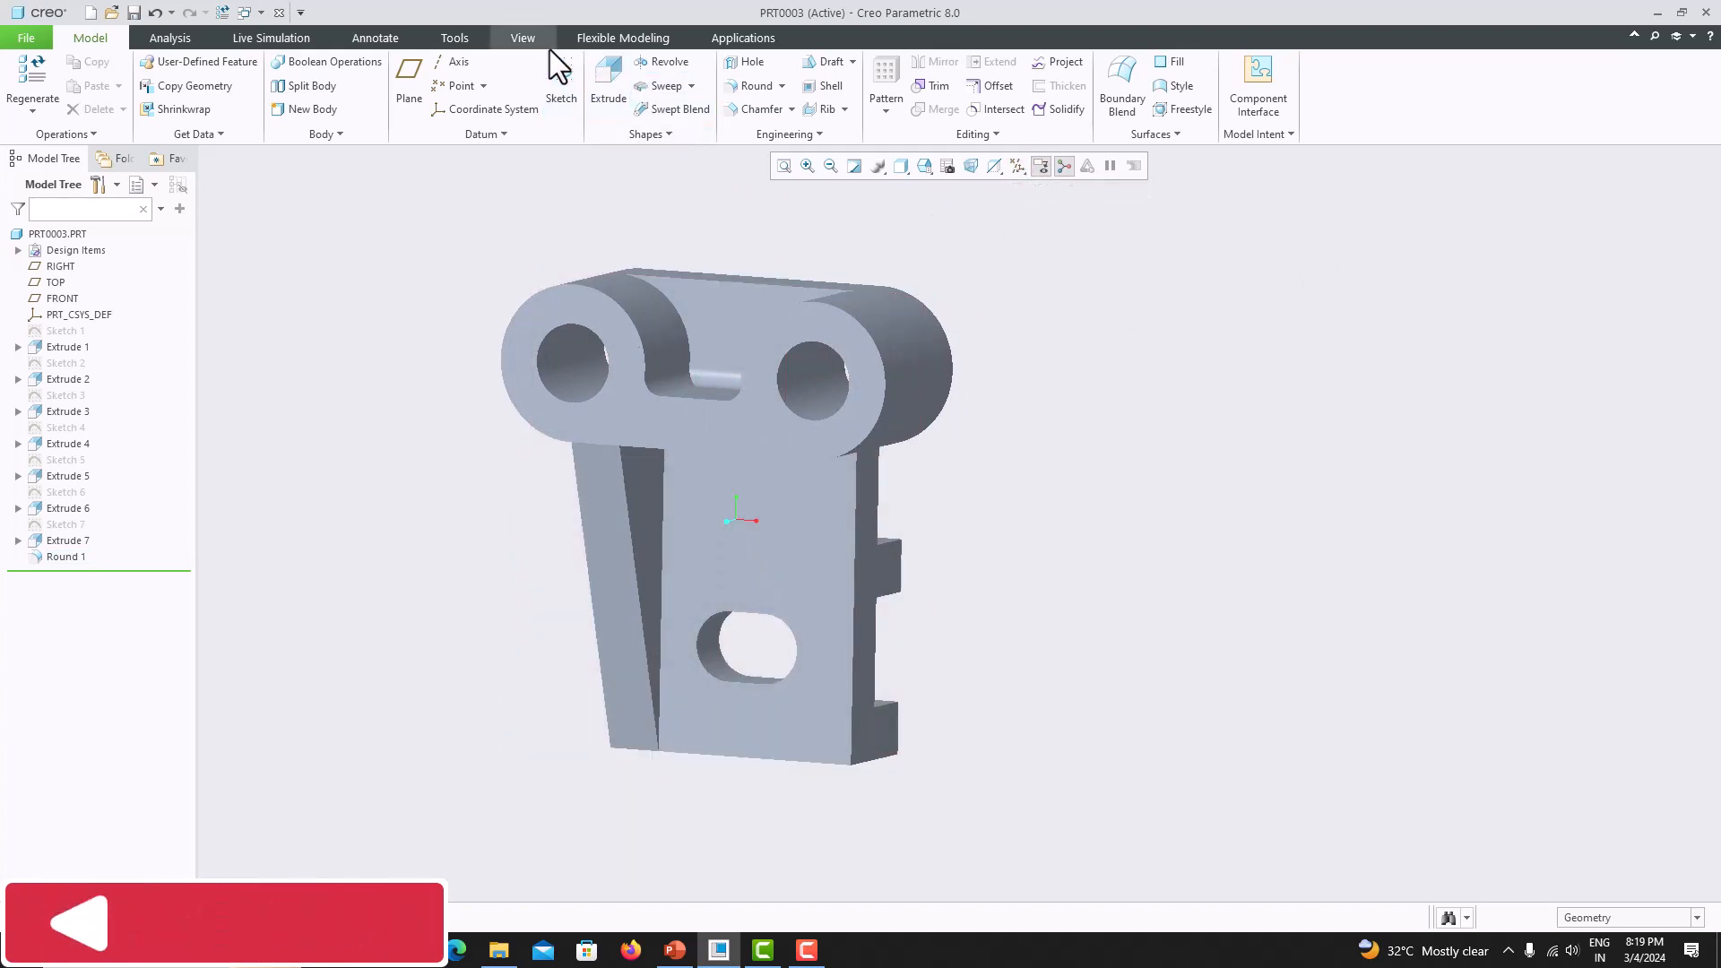
- Define a new appearance with its class set to Metal in the Appearance Editor
click(527, 39)
click(175, 111)
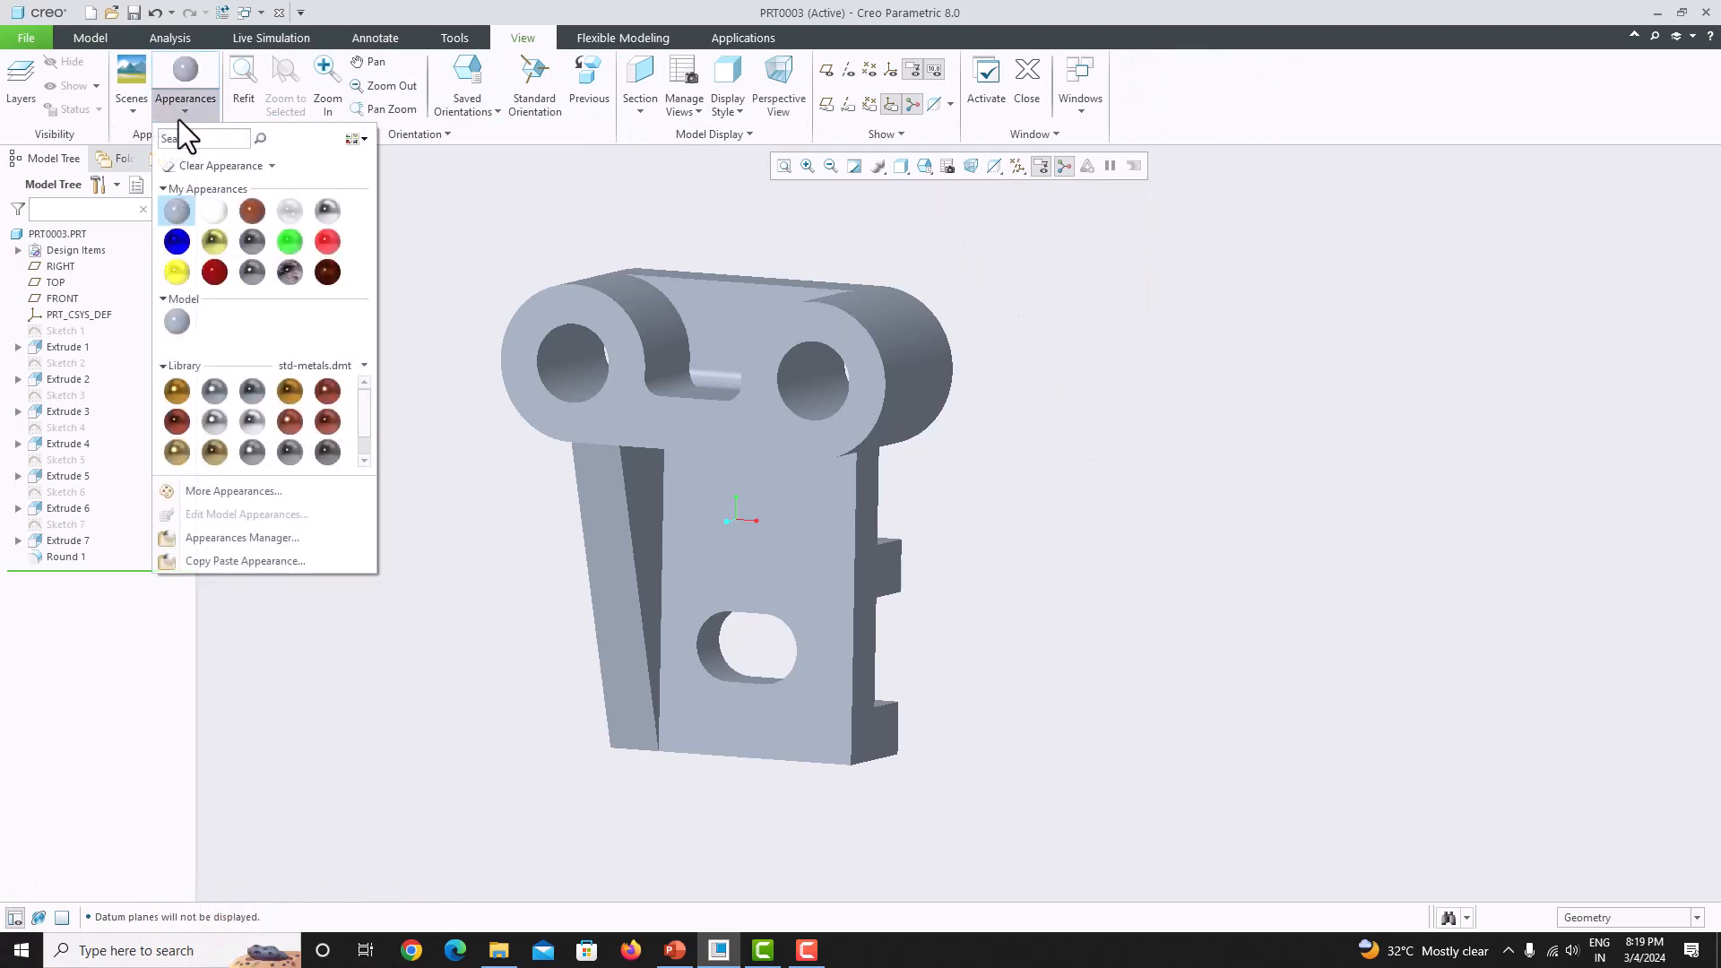
click(228, 493)
click(826, 424)
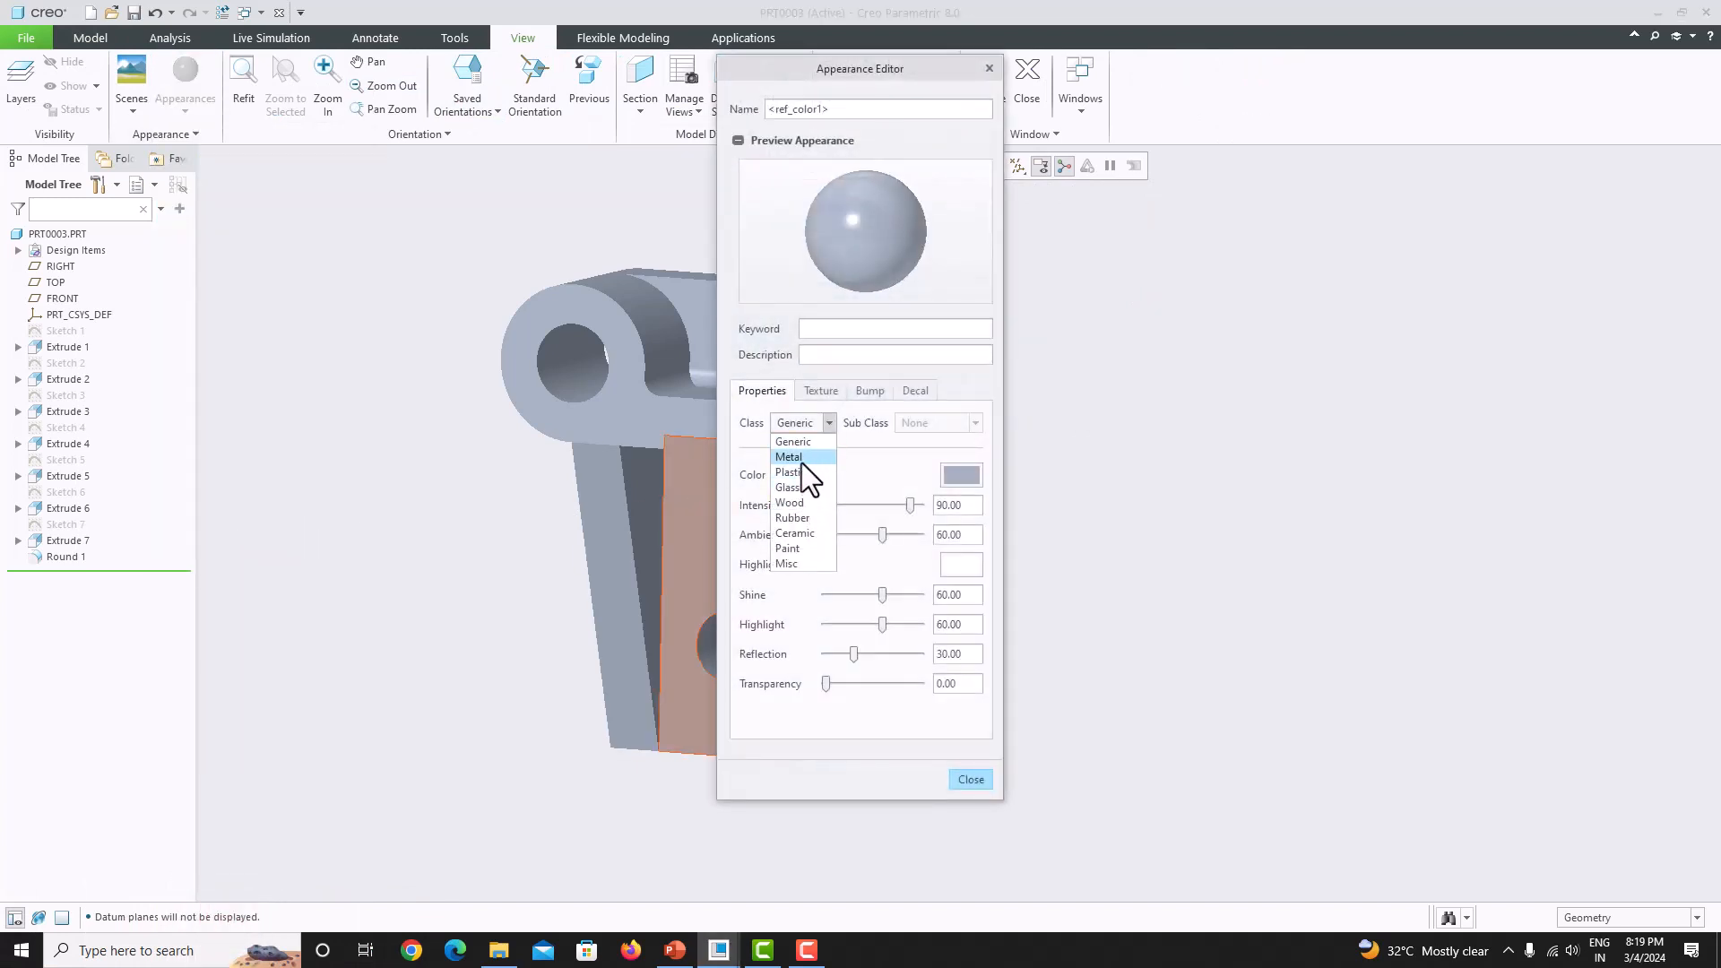
click(802, 459)
click(965, 768)
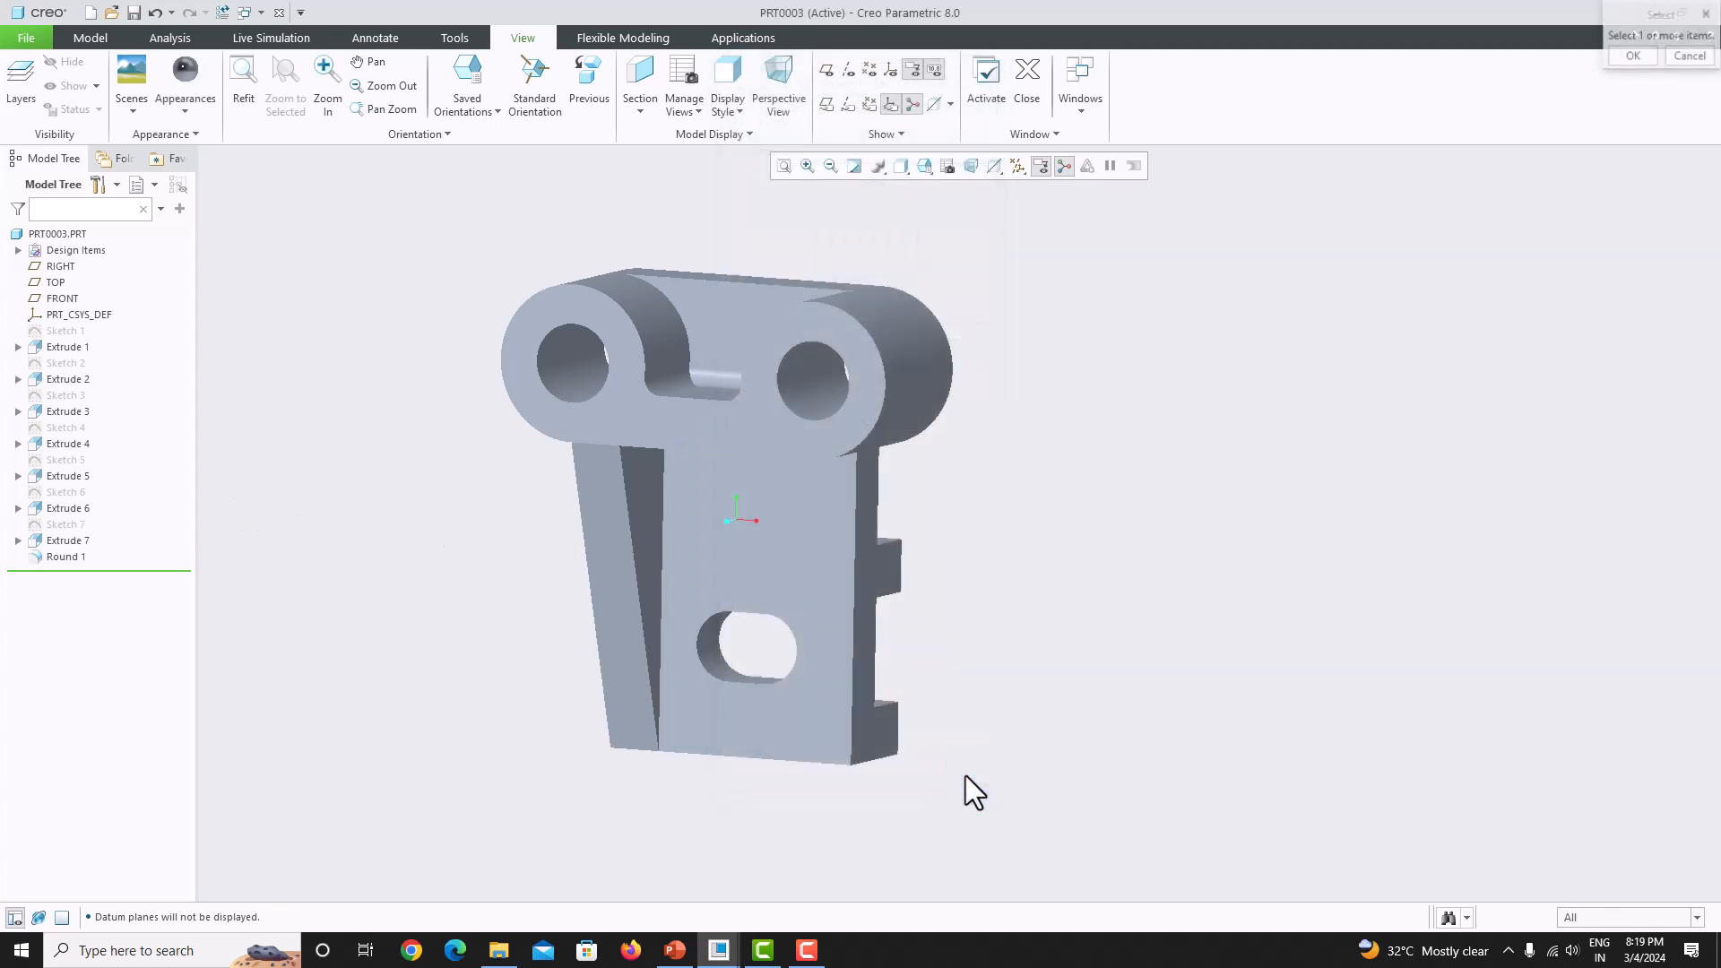
- Apply the new metal appearance to the whole PRT0003 part
click(73, 235)
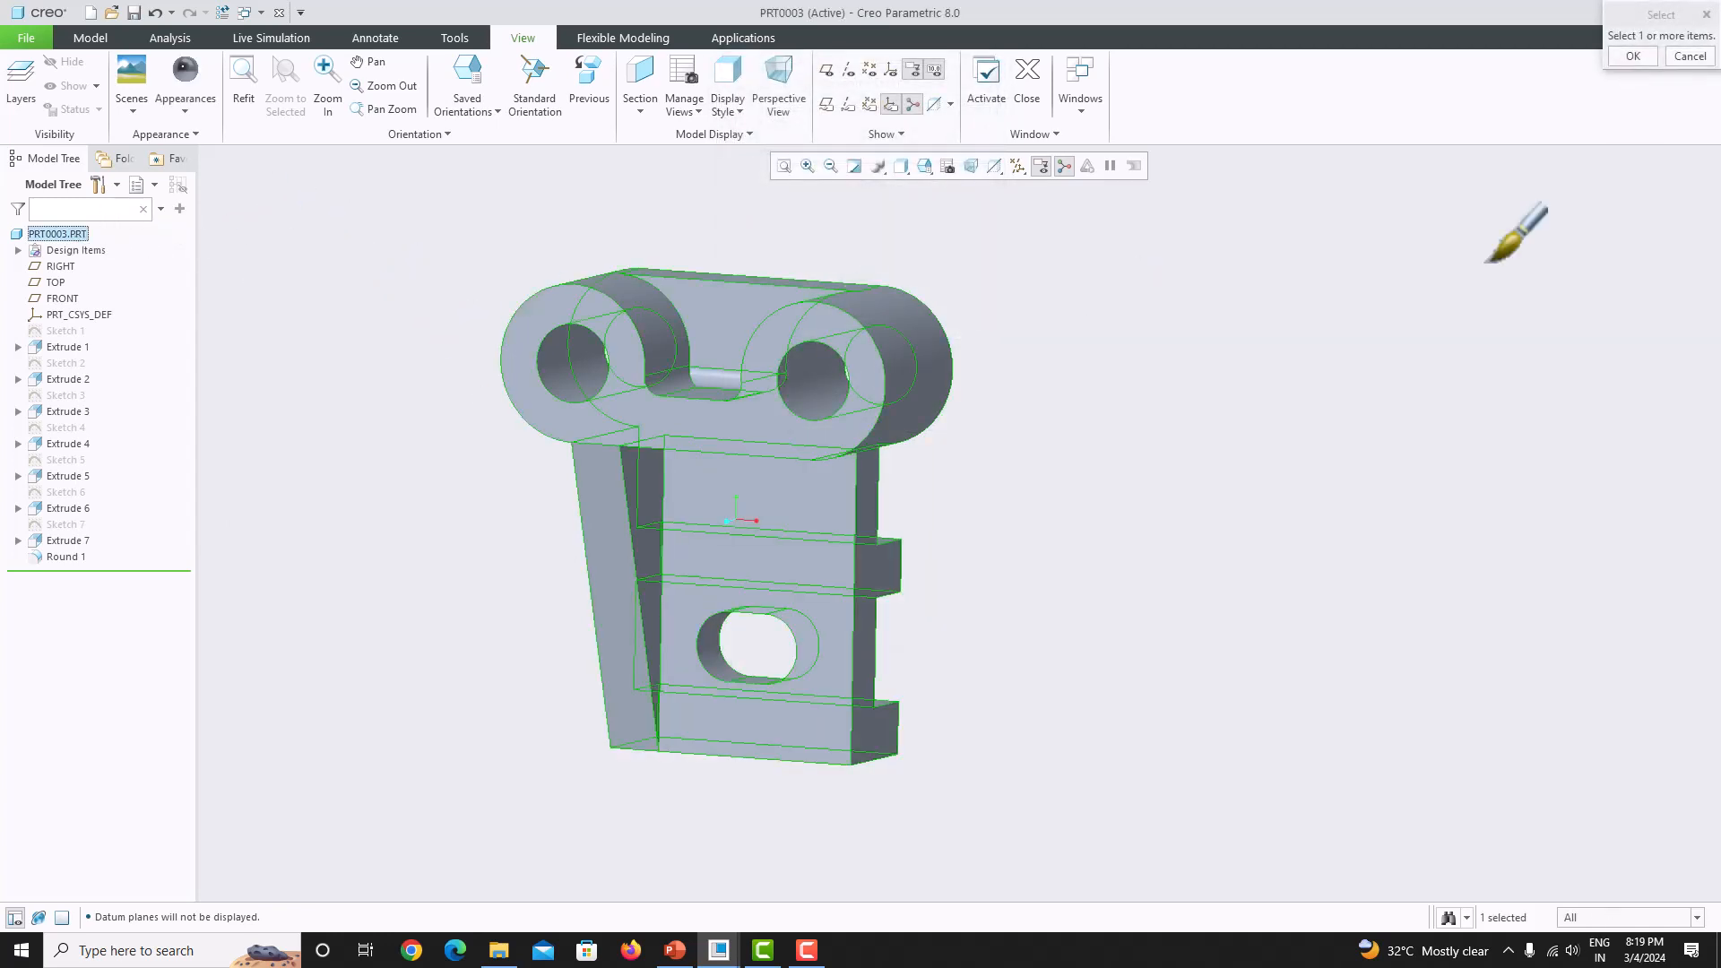
click(1631, 58)
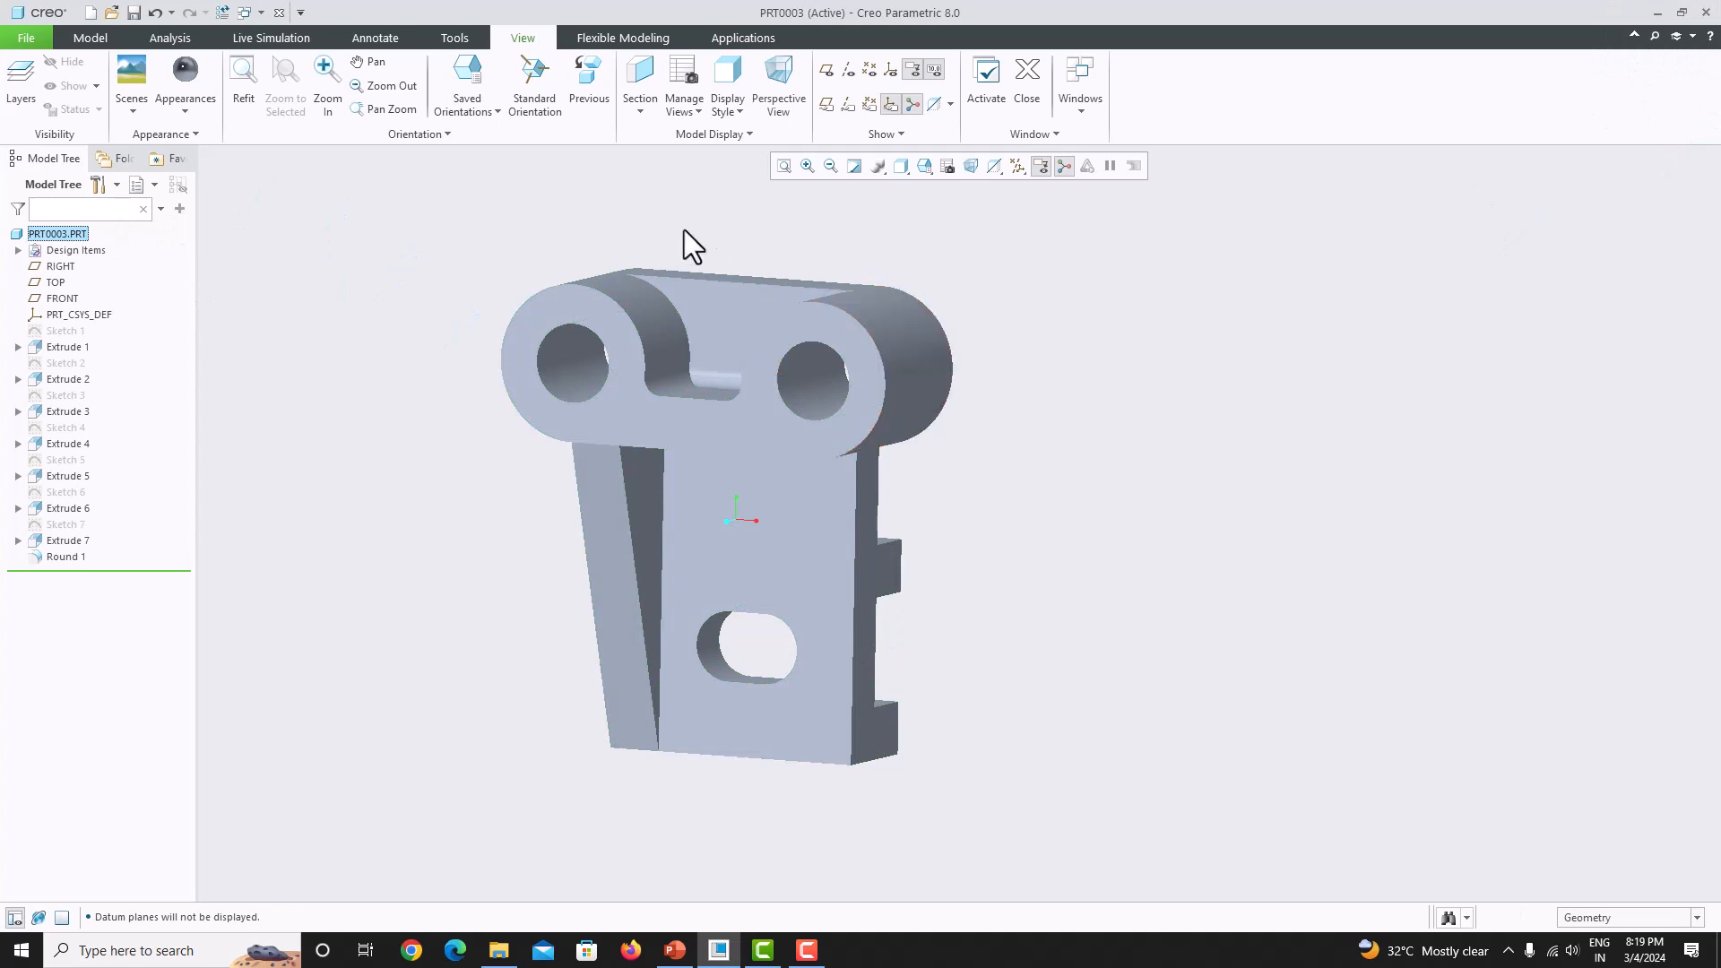
scroll(818, 600, down, 4)
scroll(911, 590, up, 5)
scroll(895, 629, down, 4)
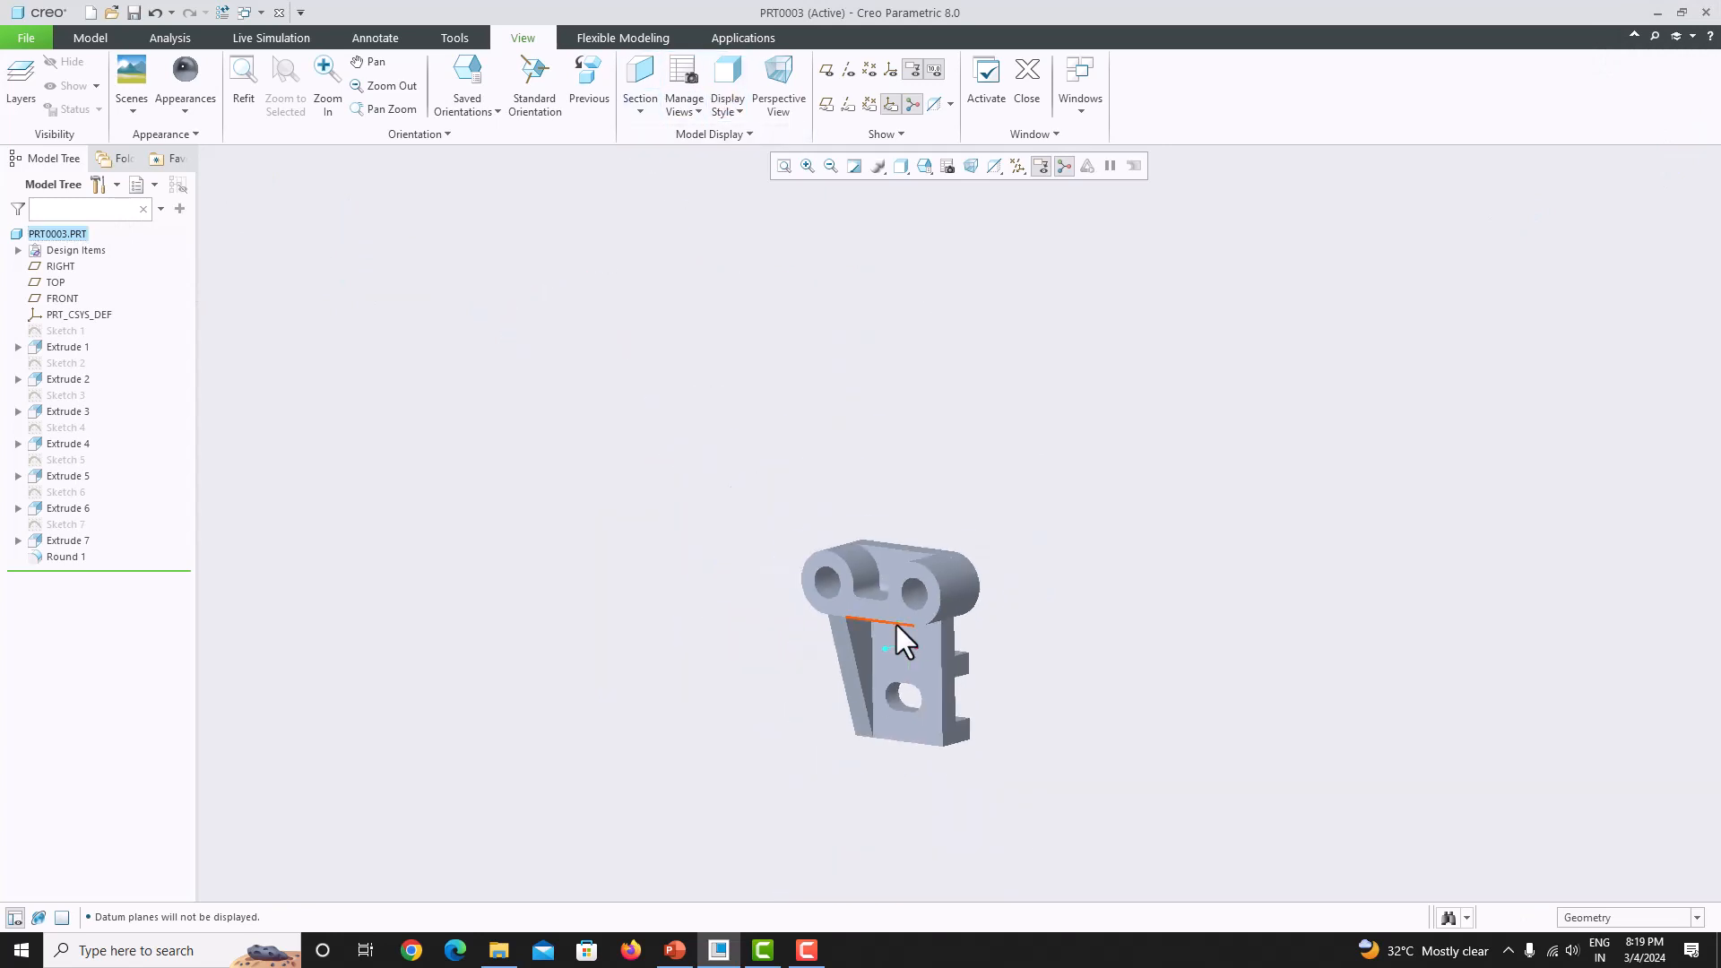
scroll(914, 650, up, 4)
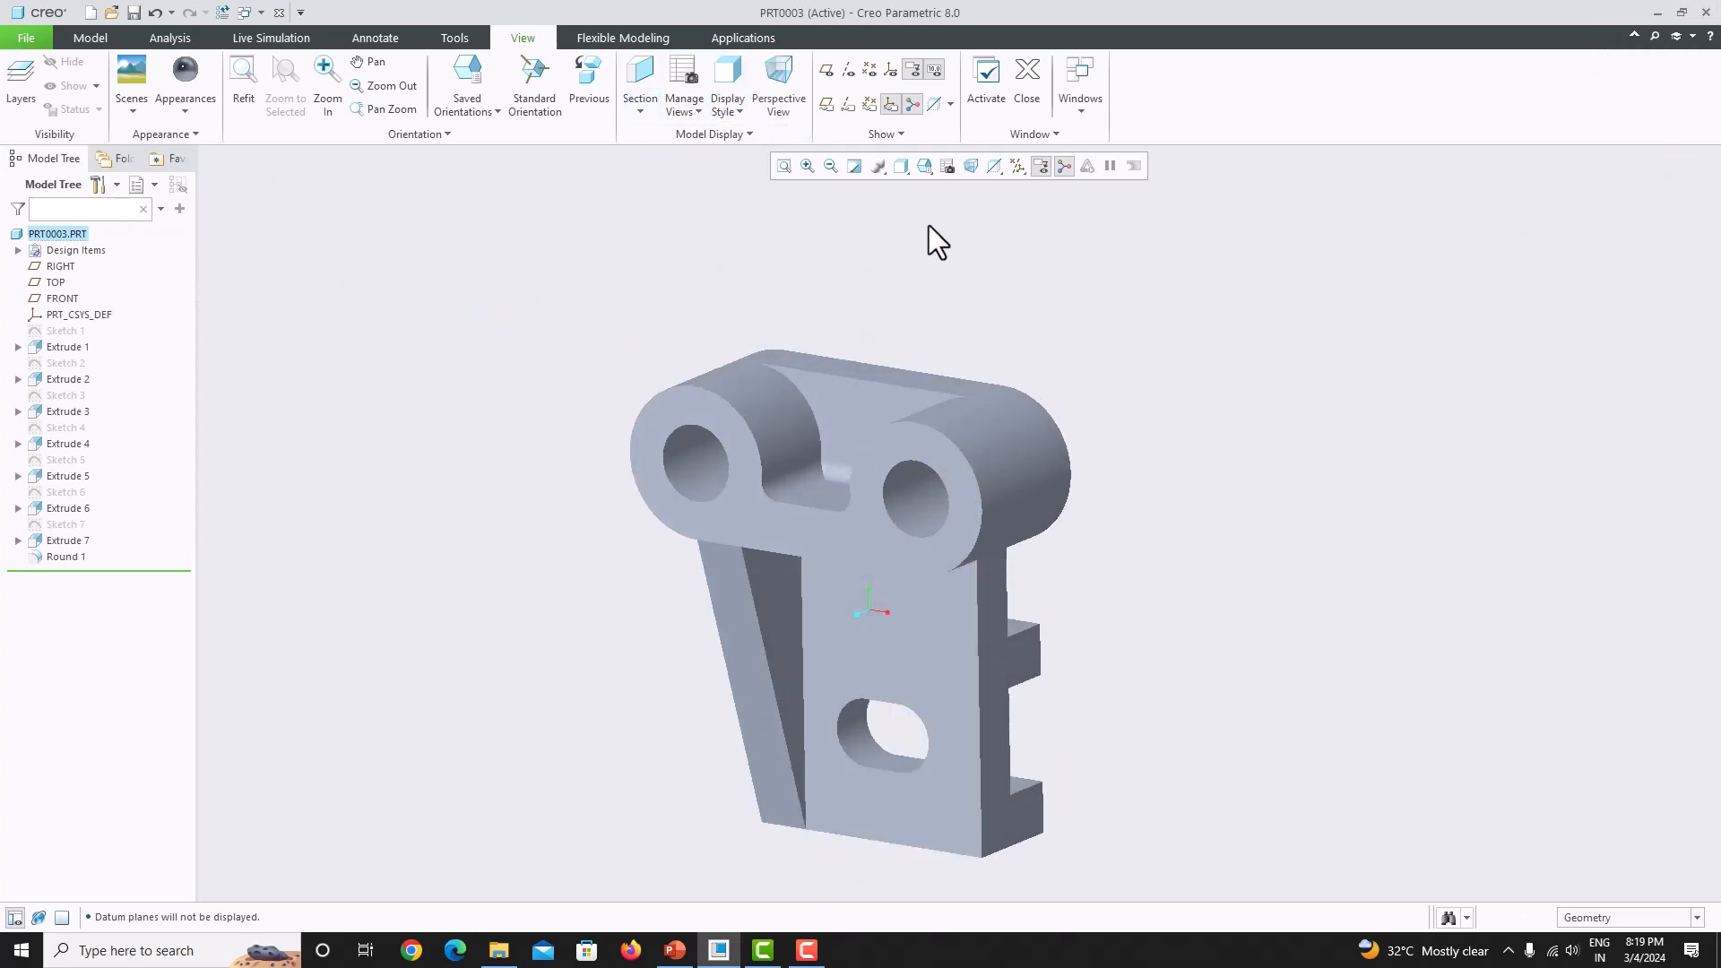
- Set the model's display style to Shading With Edges
click(903, 170)
click(932, 202)
click(922, 173)
click(940, 185)
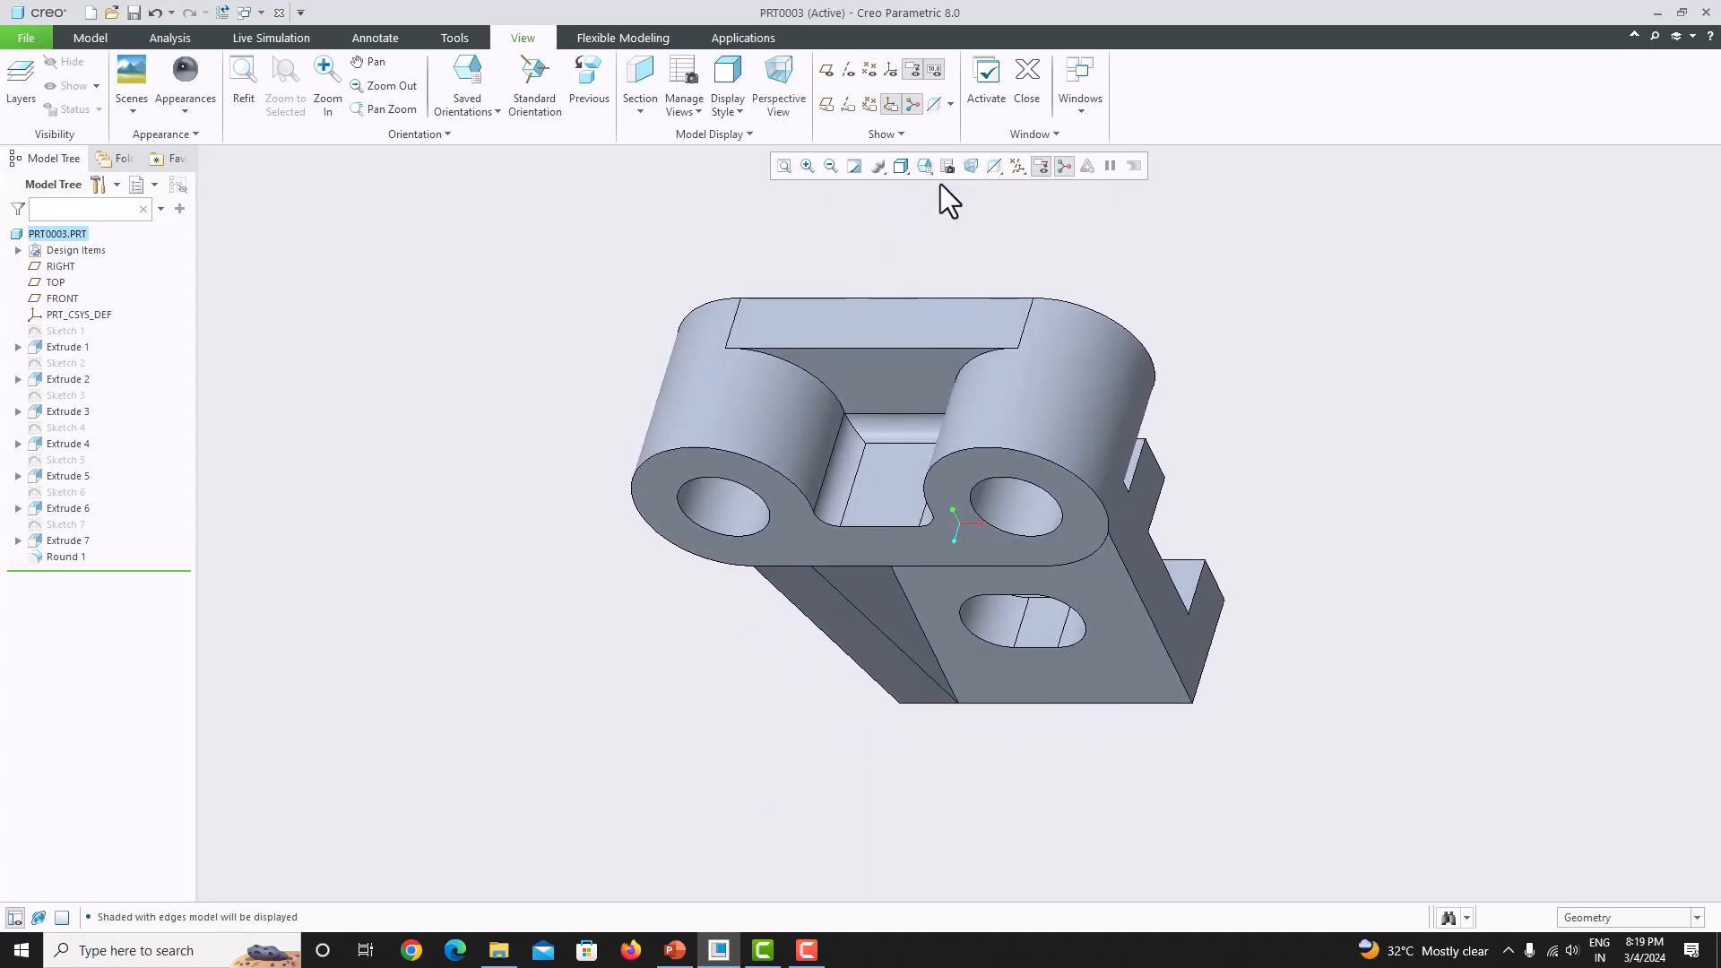
- Compare the finished bracket with the Creo Tutorial-43 drawing in PowerPoint, then return to Creo and examine the model's front face
middle_drag(1247, 823, 1003, 821)
click(667, 952)
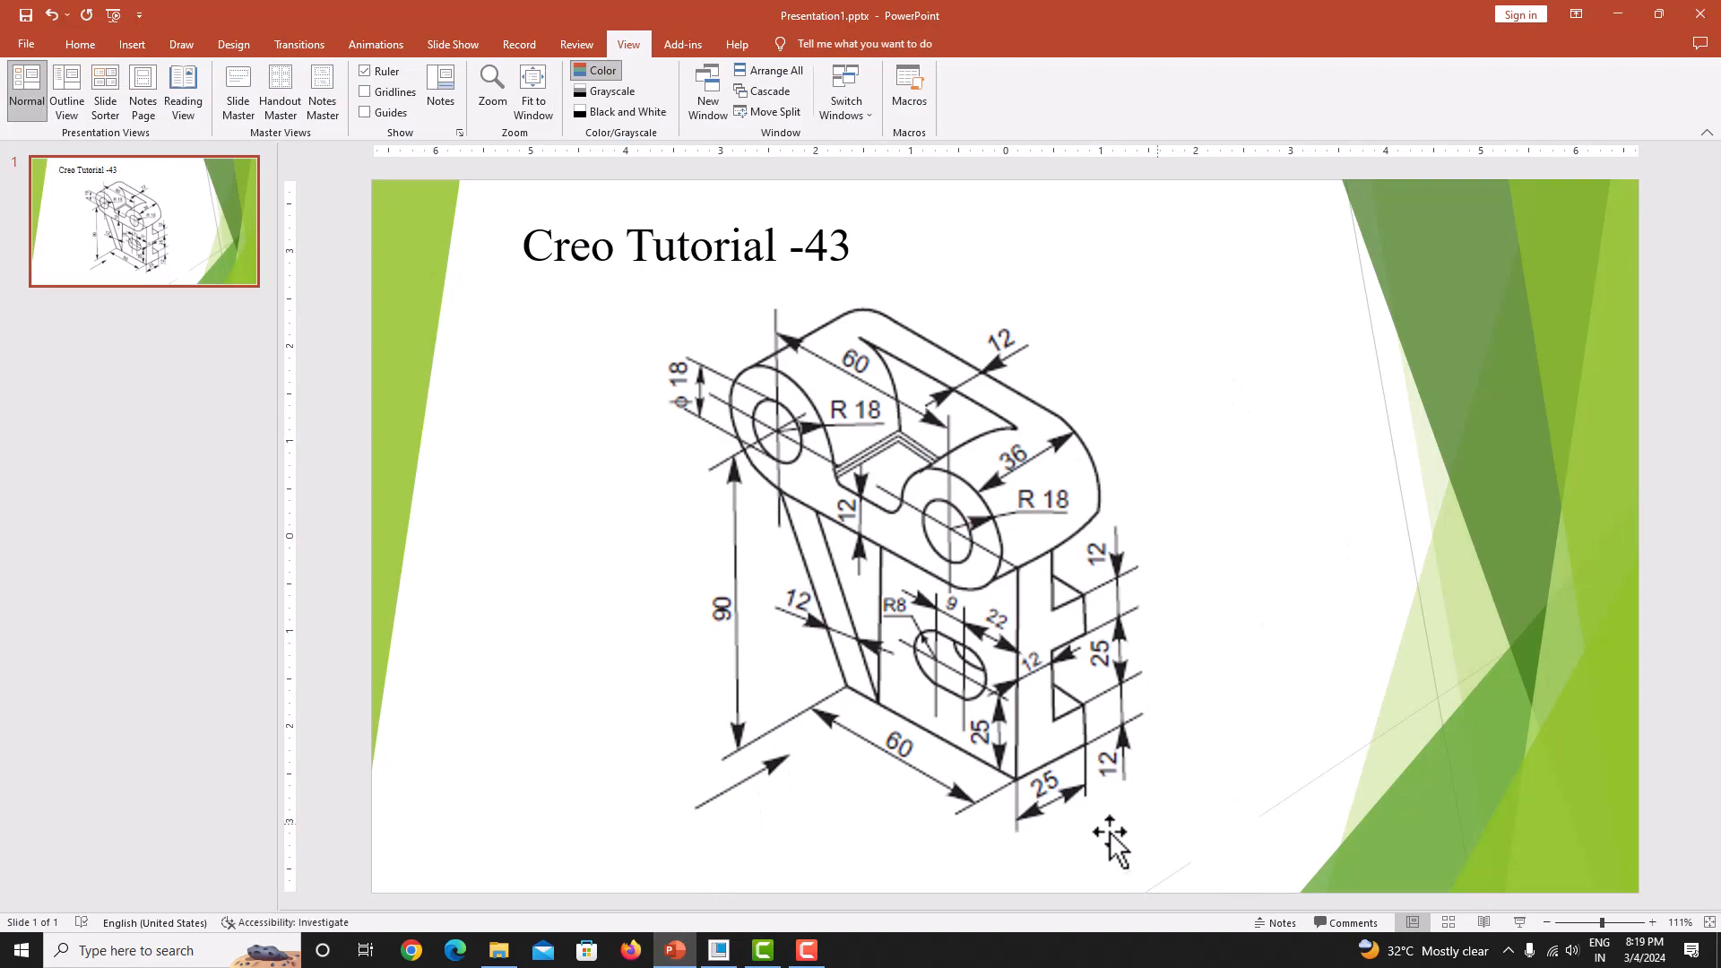
click(728, 949)
mouse_move(810, 760)
middle_down()
mouse_move(929, 676)
mouse_move(951, 633)
mouse_move(1076, 654)
mouse_move(680, 541)
mouse_move(884, 568)
middle_up()
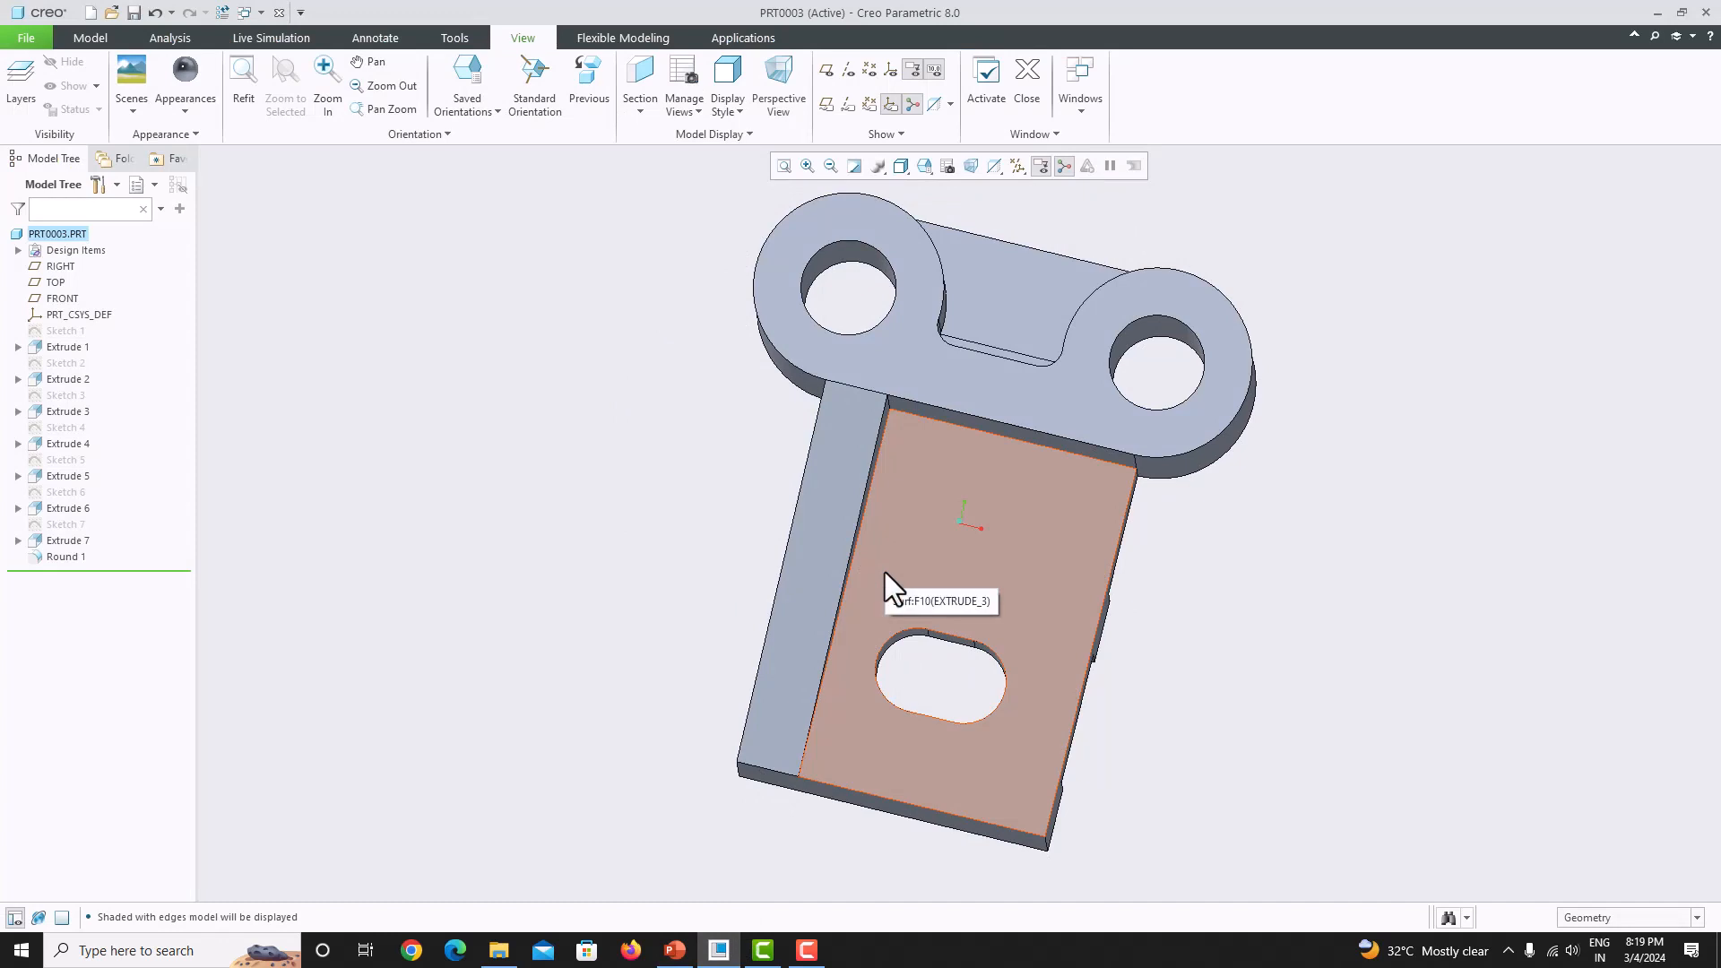